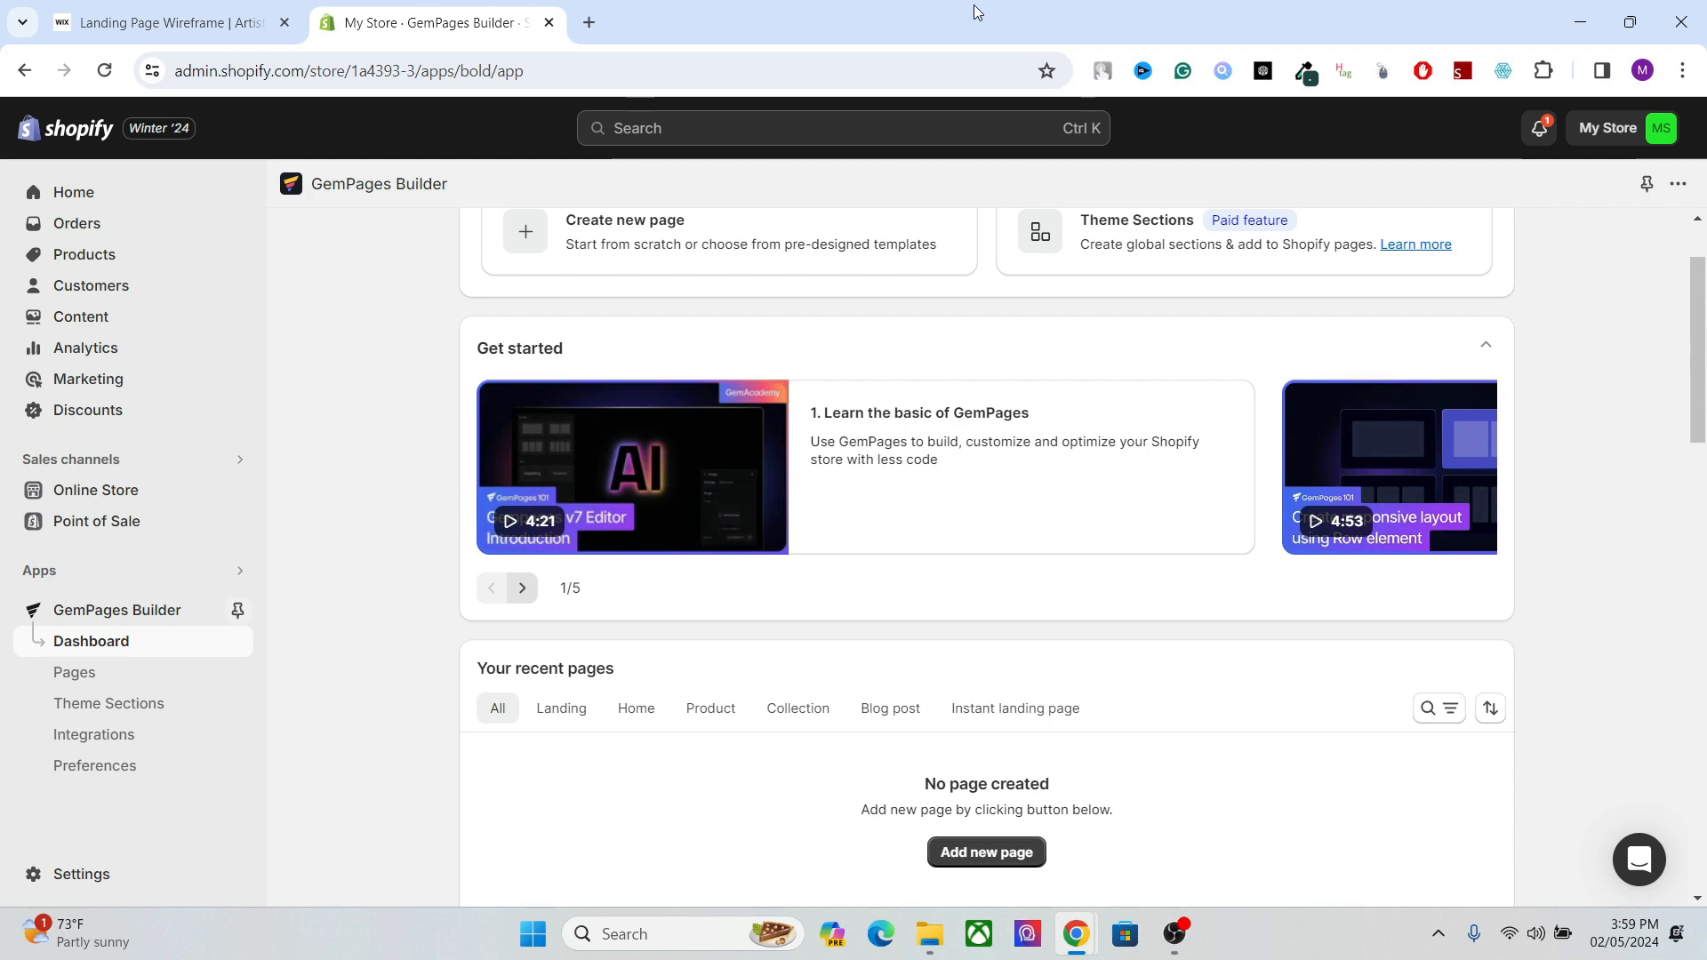
# Start adding a new page from the recent pages section of the GemPages dashboard.
pyautogui.scroll(-1, 1701, 438)
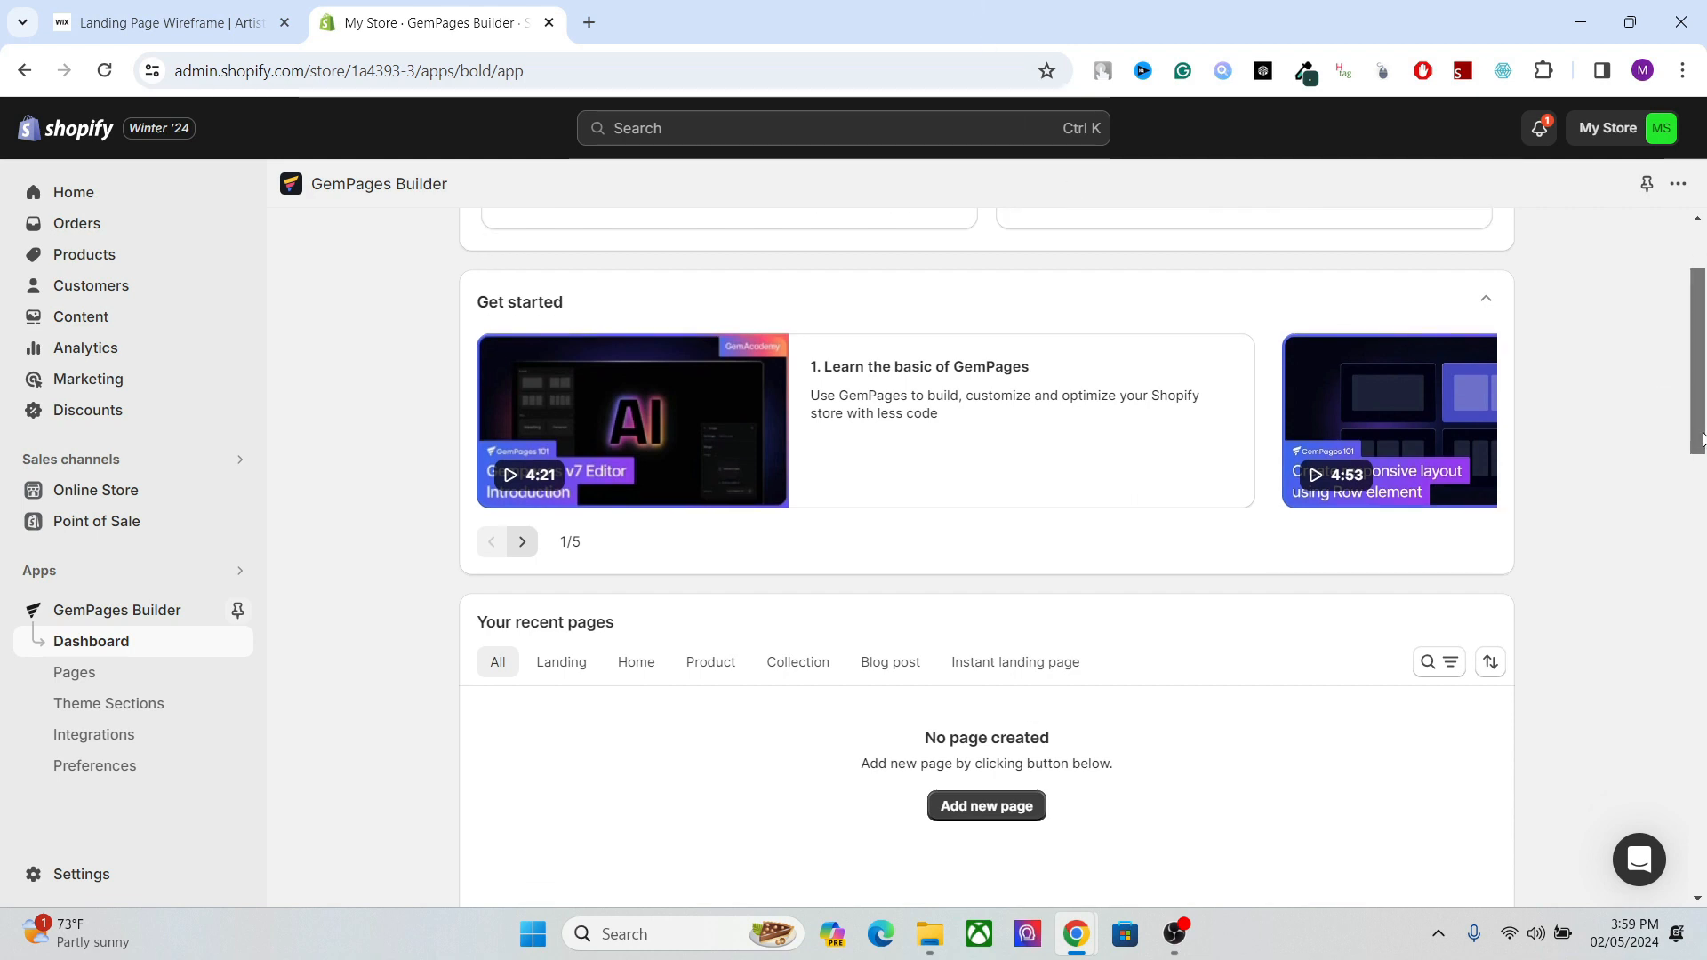
pyautogui.moveTo(1701, 438); pyautogui.dragTo(1702, 383)
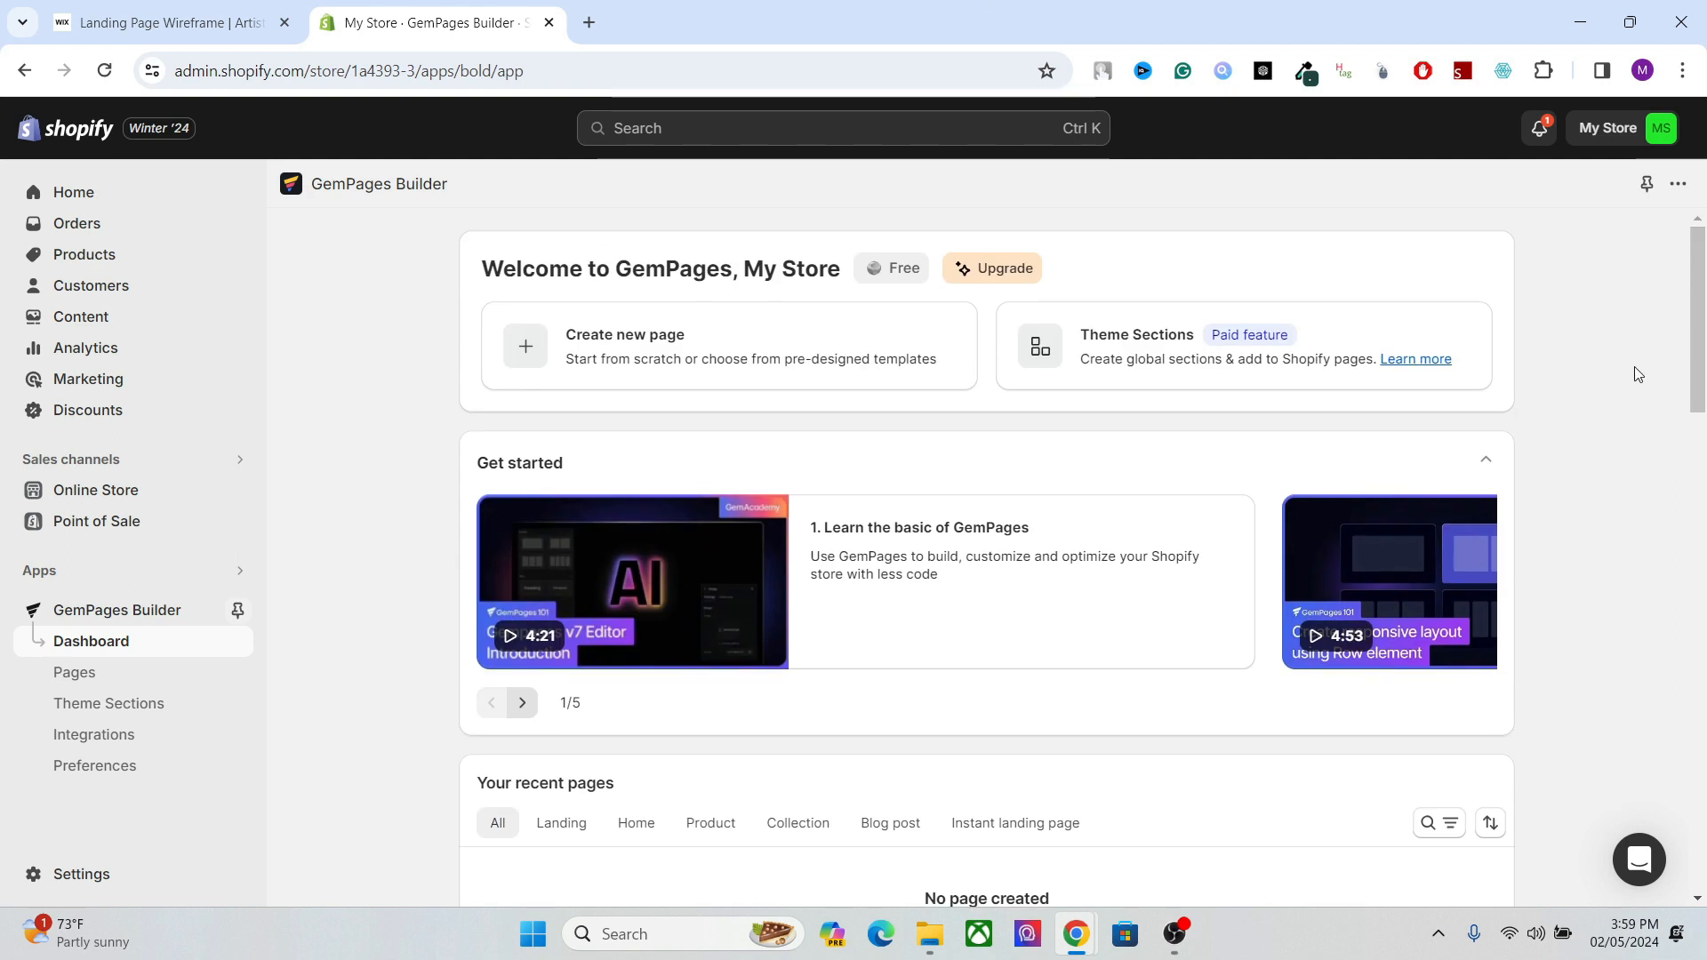
pyautogui.moveTo(1698, 391)
pyautogui.mouseDown()
pyautogui.moveTo(1699, 464)
pyautogui.moveTo(1699, 391)
pyautogui.mouseUp()
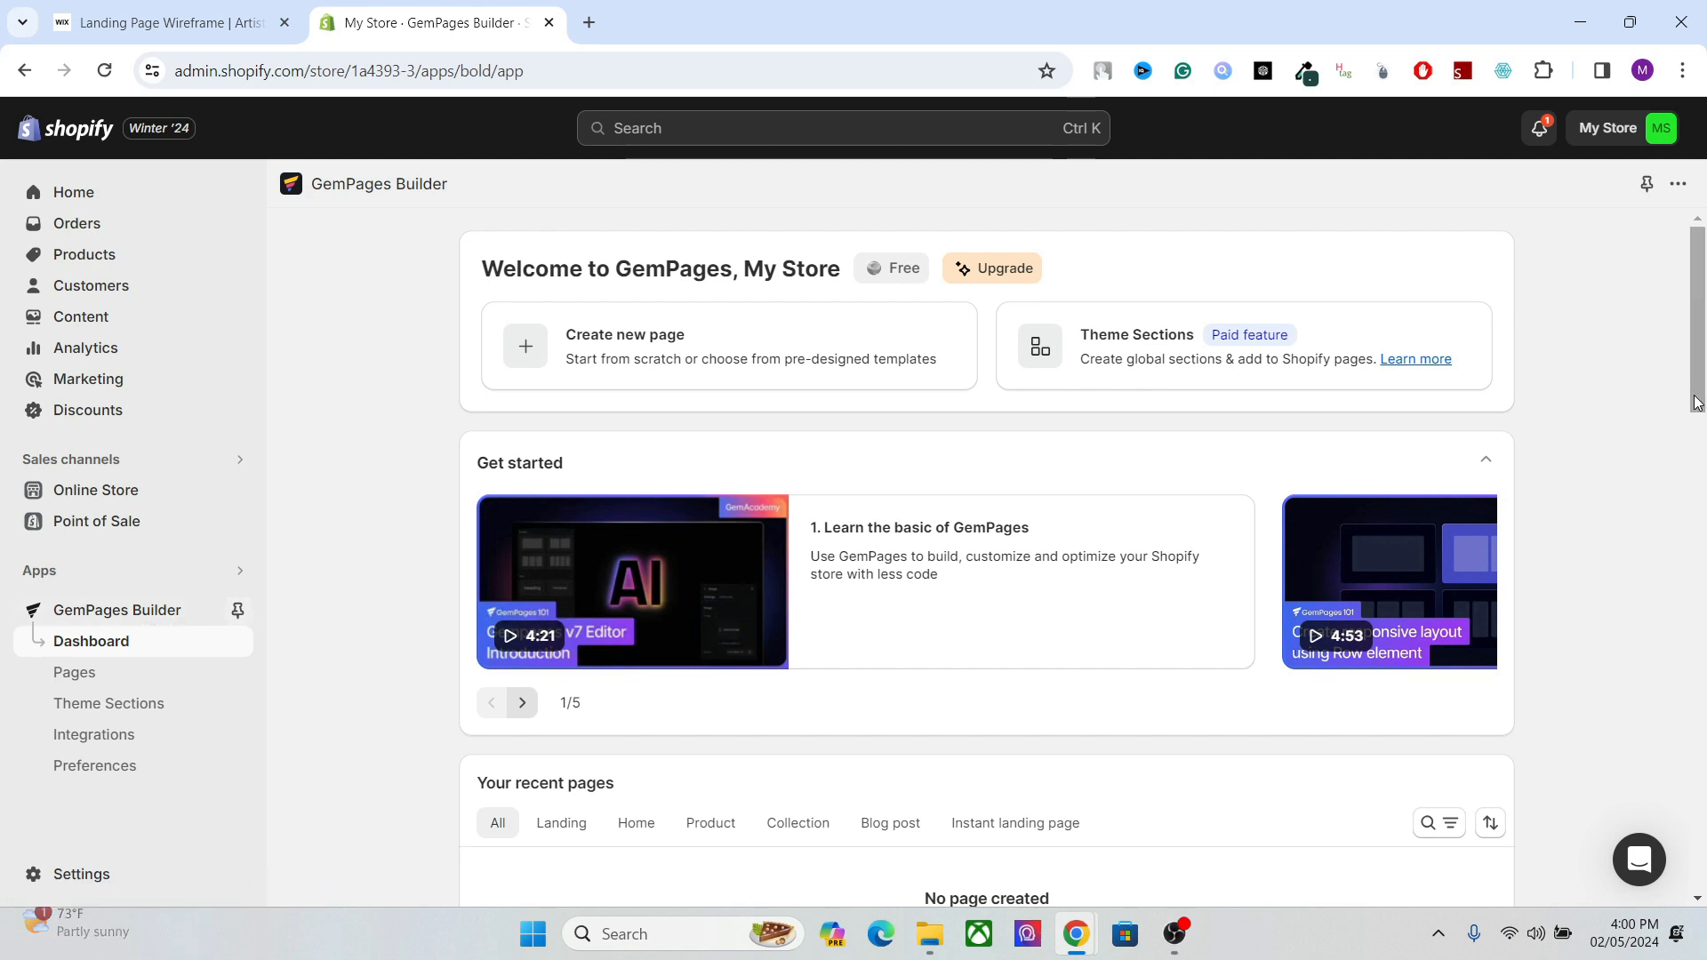
pyautogui.moveTo(1696, 402); pyautogui.dragTo(1700, 480)
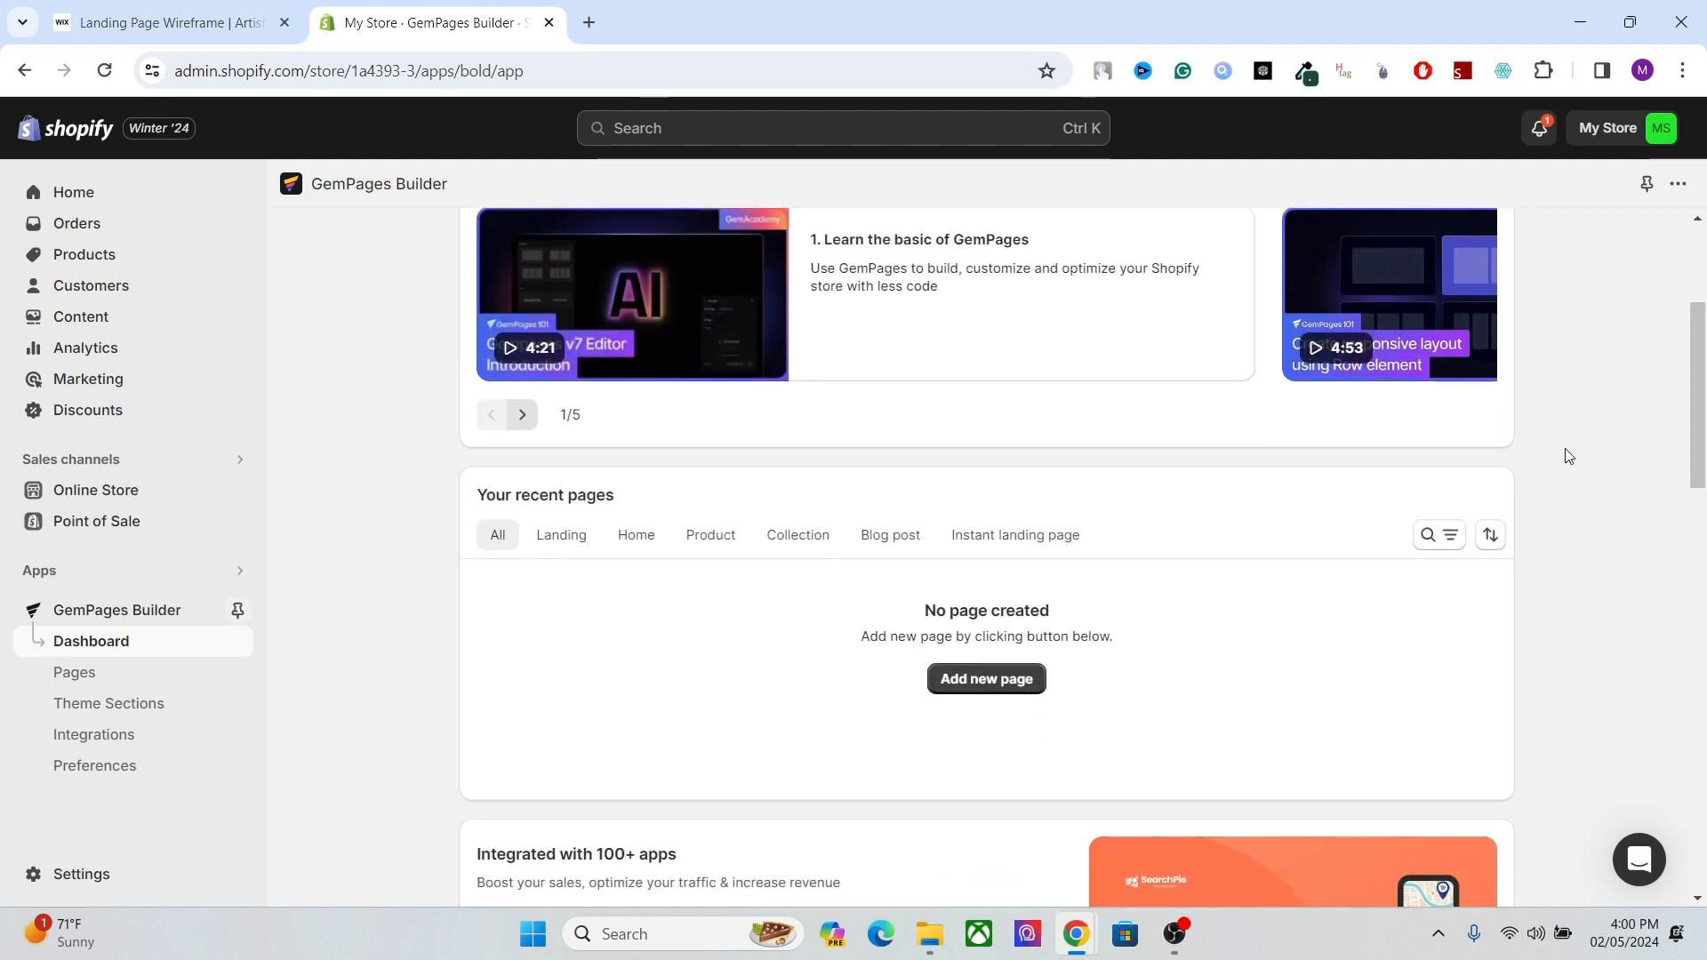
pyautogui.moveTo(1695, 462); pyautogui.dragTo(1695, 520)
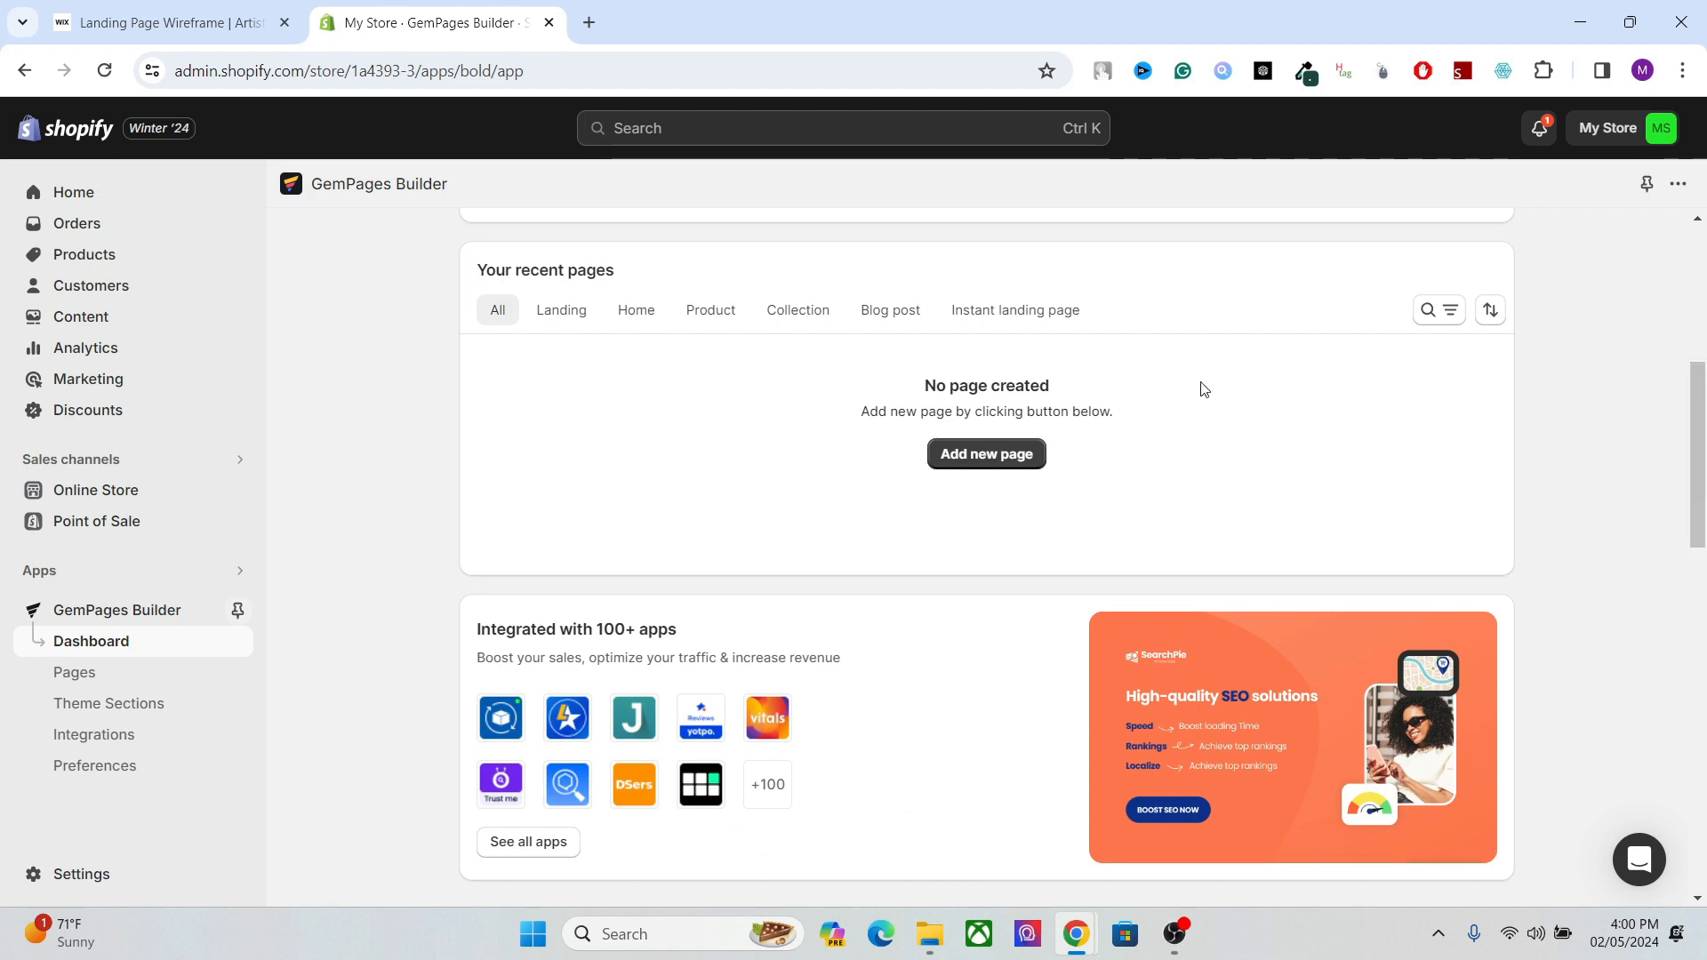
pyautogui.click(999, 460)
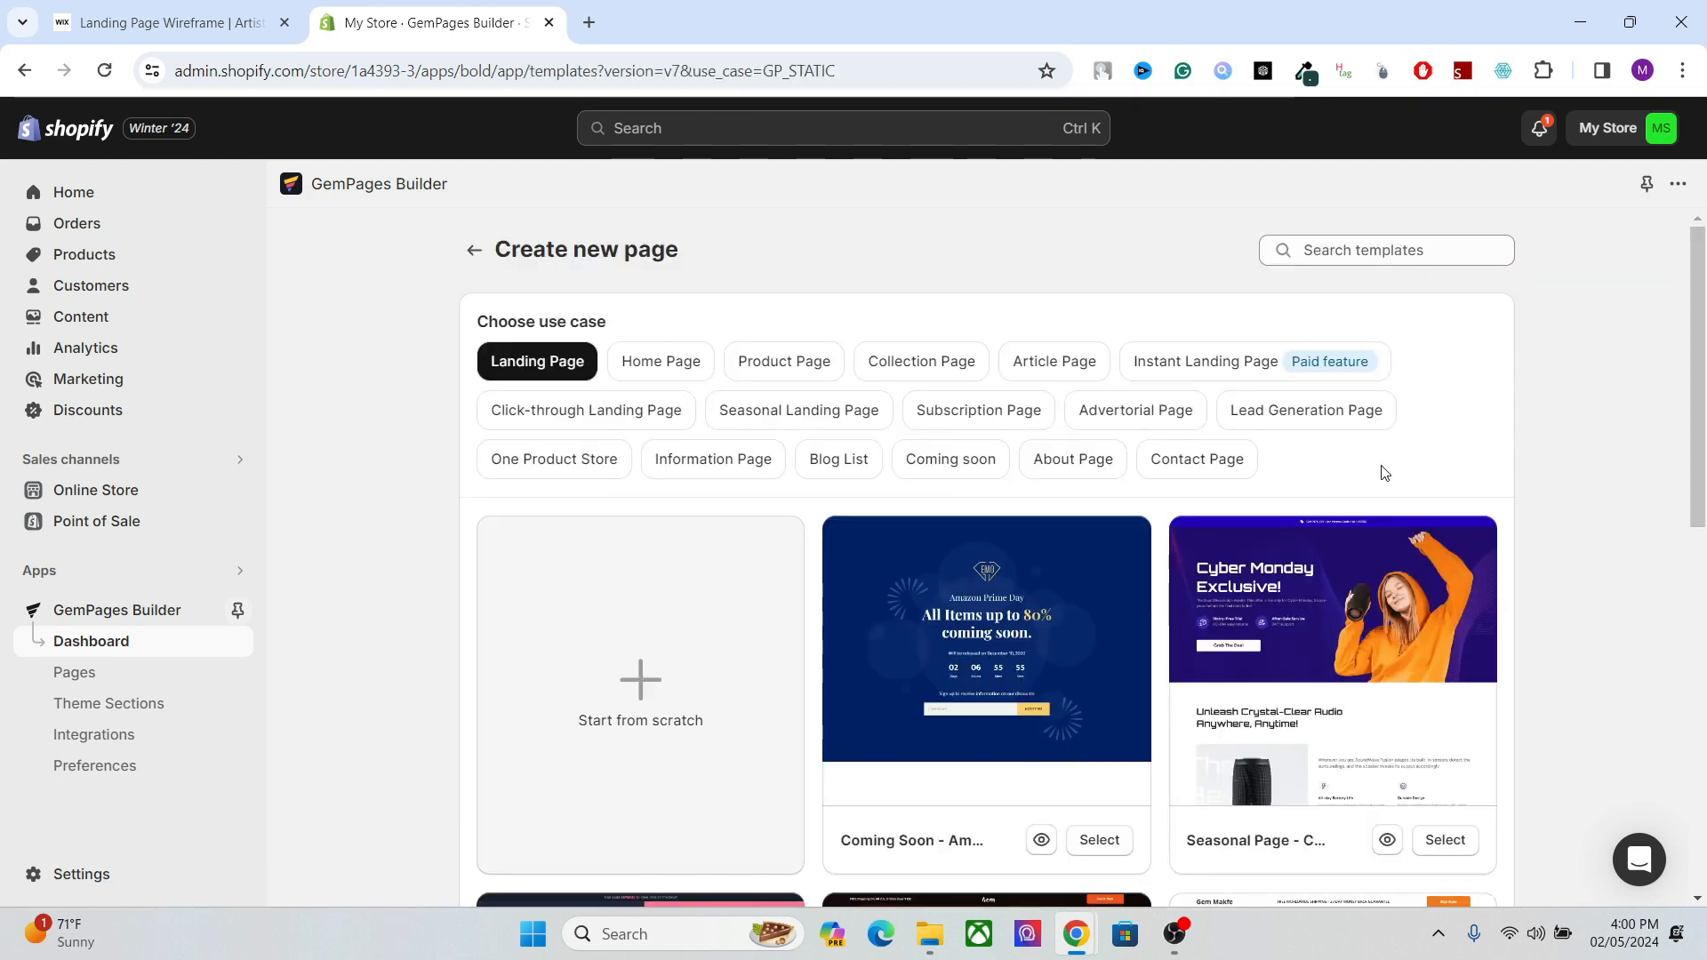
# Preview the Seasonal Landing Page - Halloween Sale Countdown template and select it for the new landing page.
pyautogui.moveTo(1693, 342); pyautogui.dragTo(1694, 302)
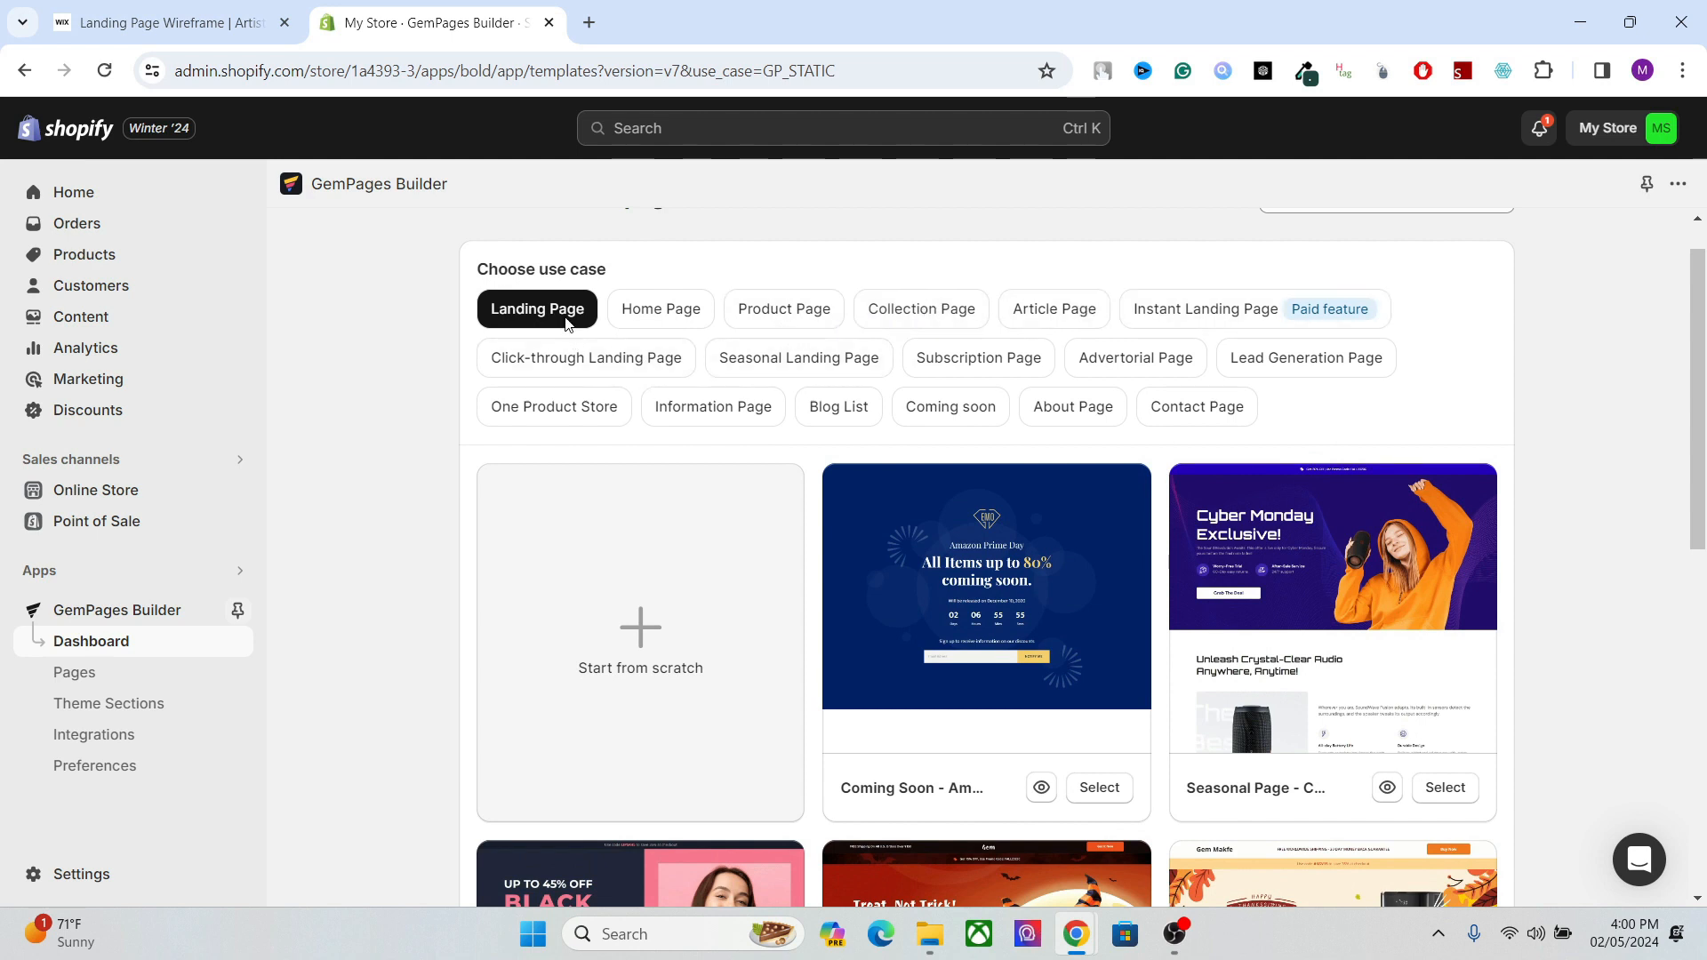
pyautogui.scroll(-5, 1694, 444)
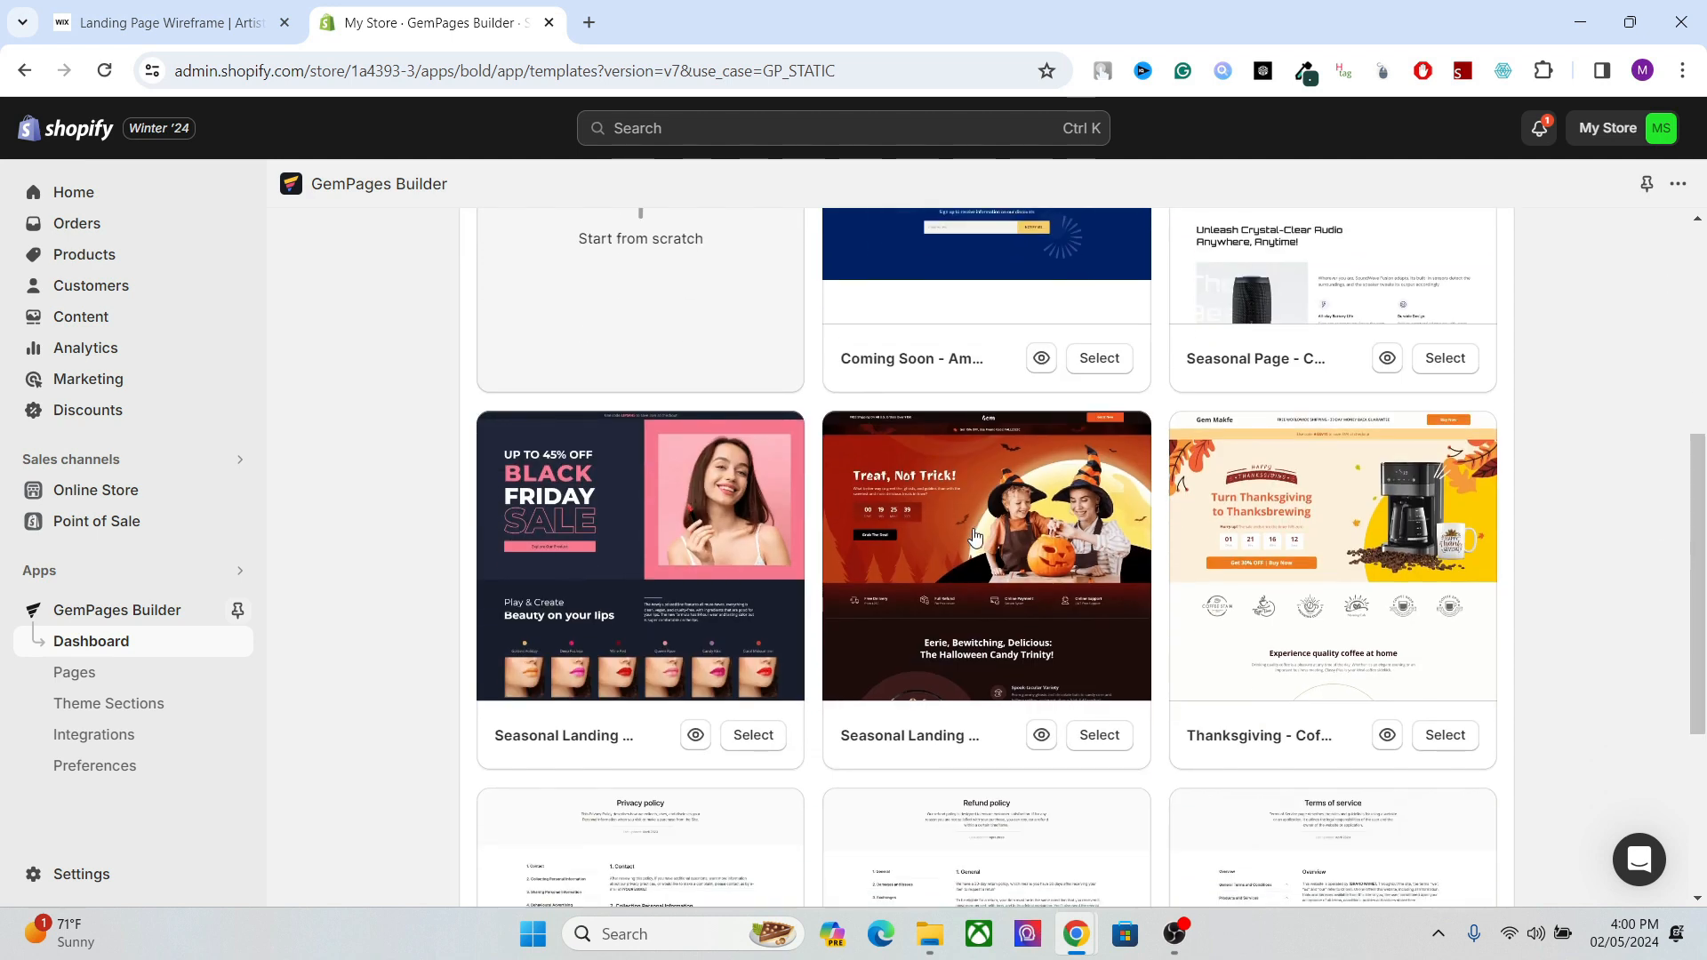
pyautogui.click(972, 535)
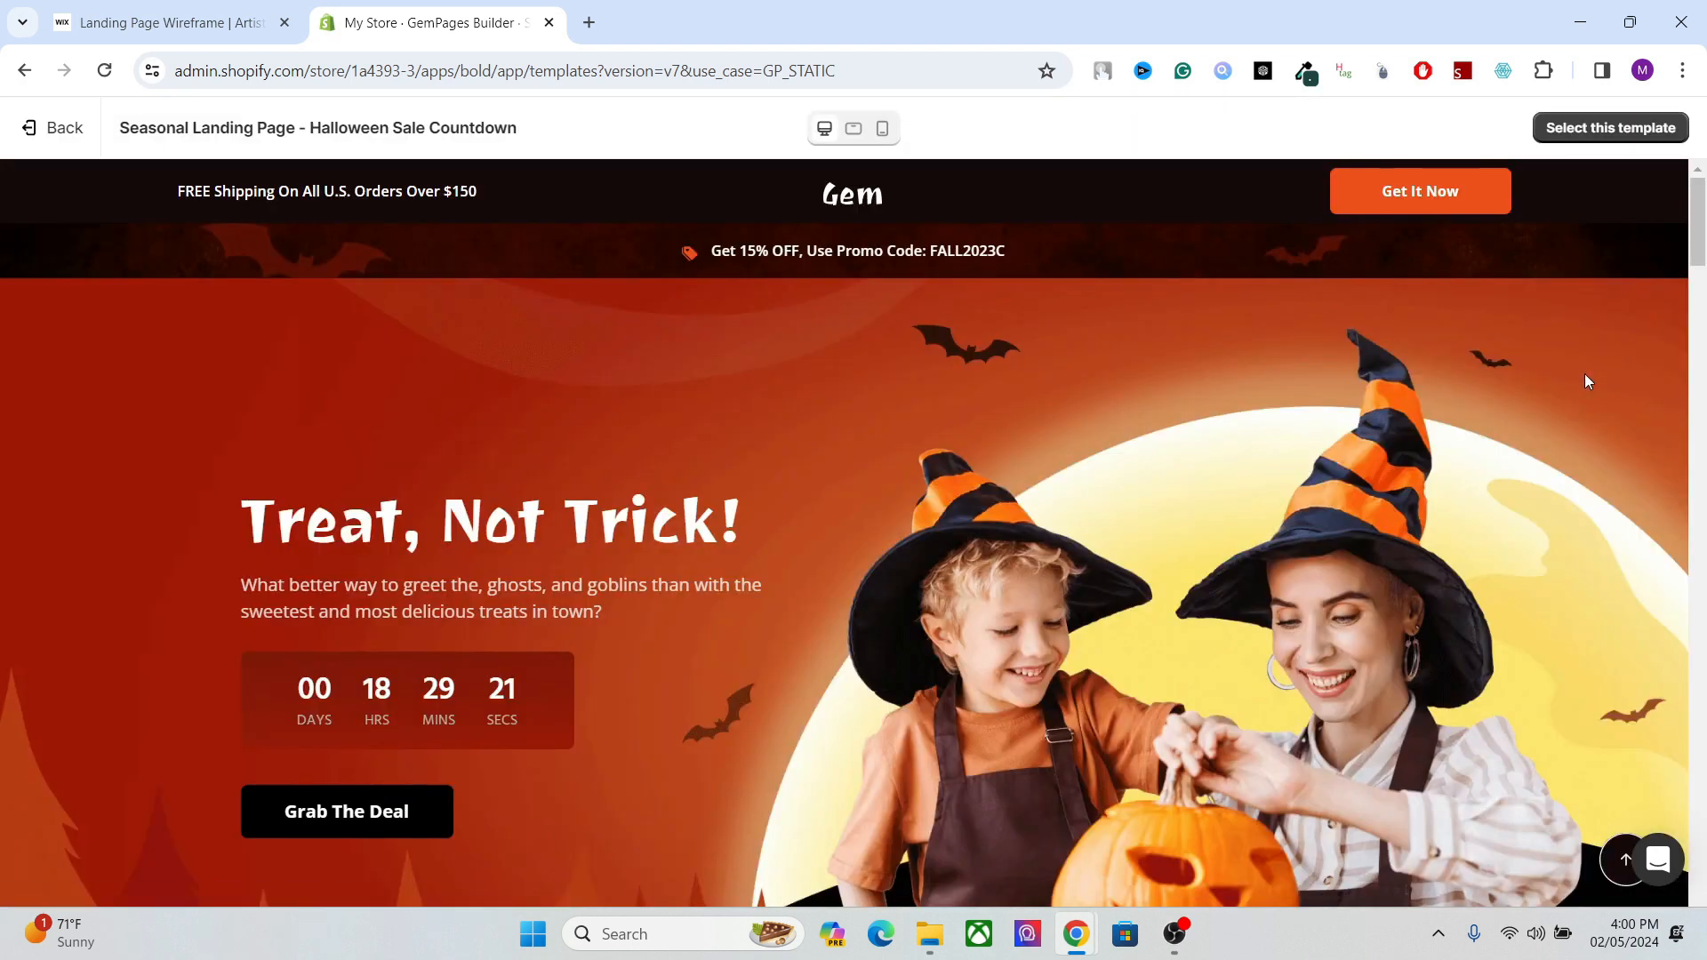
pyautogui.moveTo(1699, 260); pyautogui.dragTo(1684, 225)
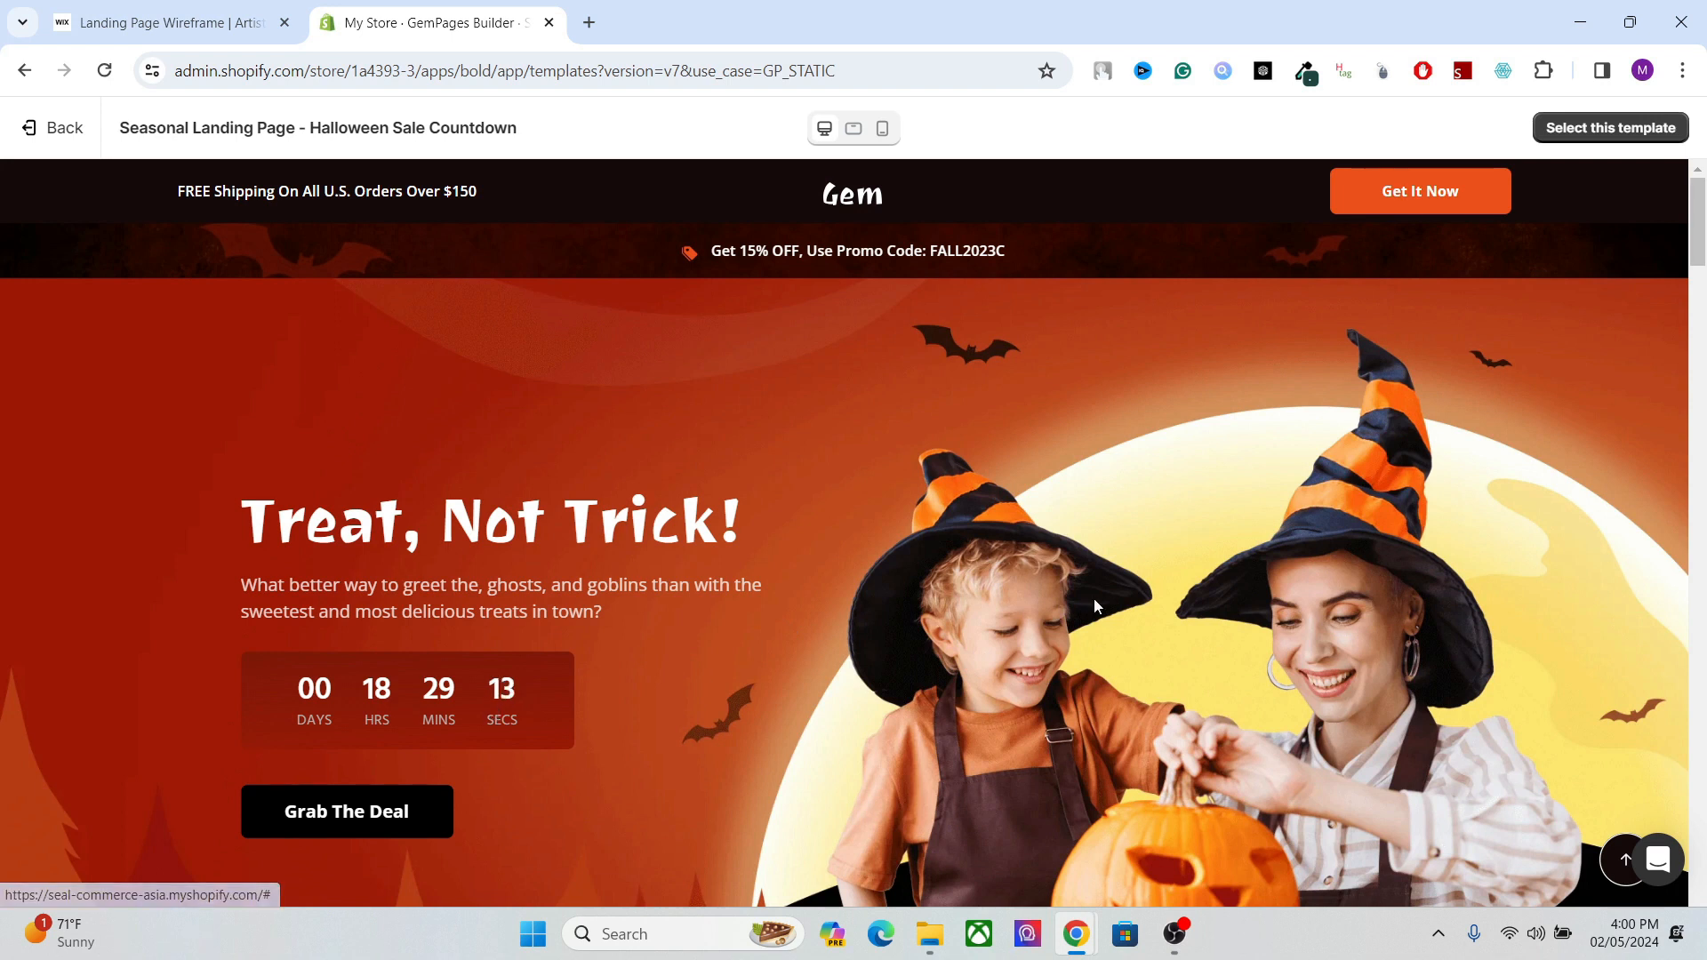
pyautogui.click(1616, 127)
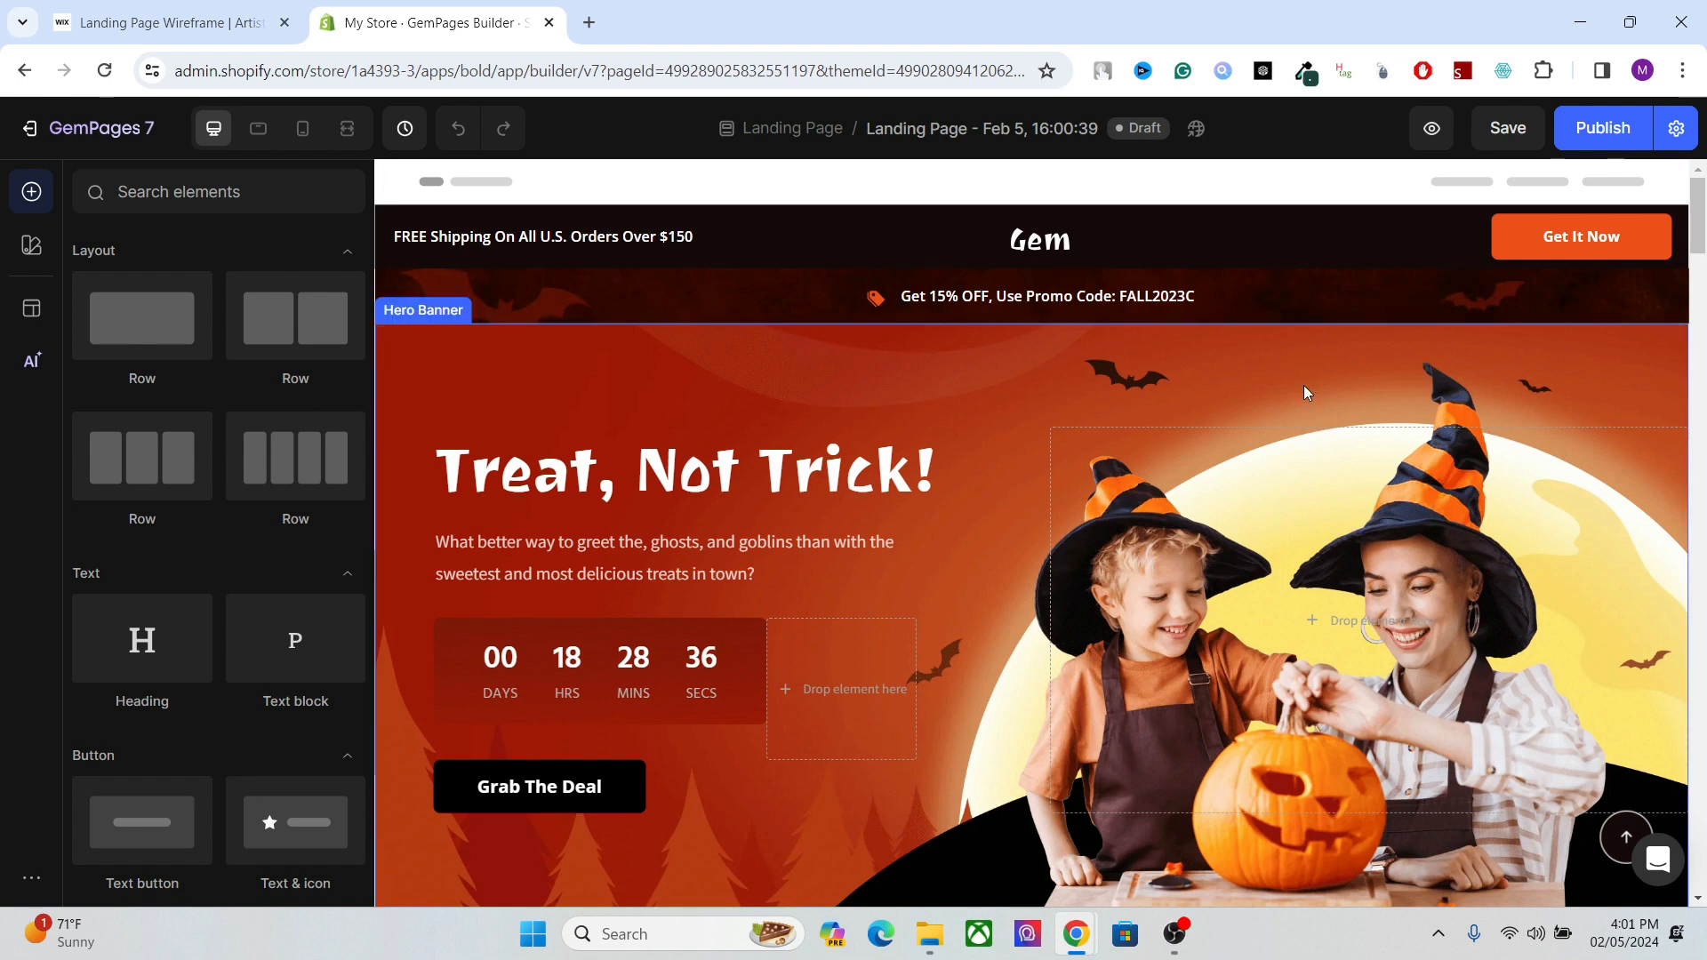
# Examine the settings of the hero banner and its "Treat, Not Trick!" heading.
pyautogui.moveTo(1695, 216); pyautogui.dragTo(1695, 216)
pyautogui.click(880, 461)
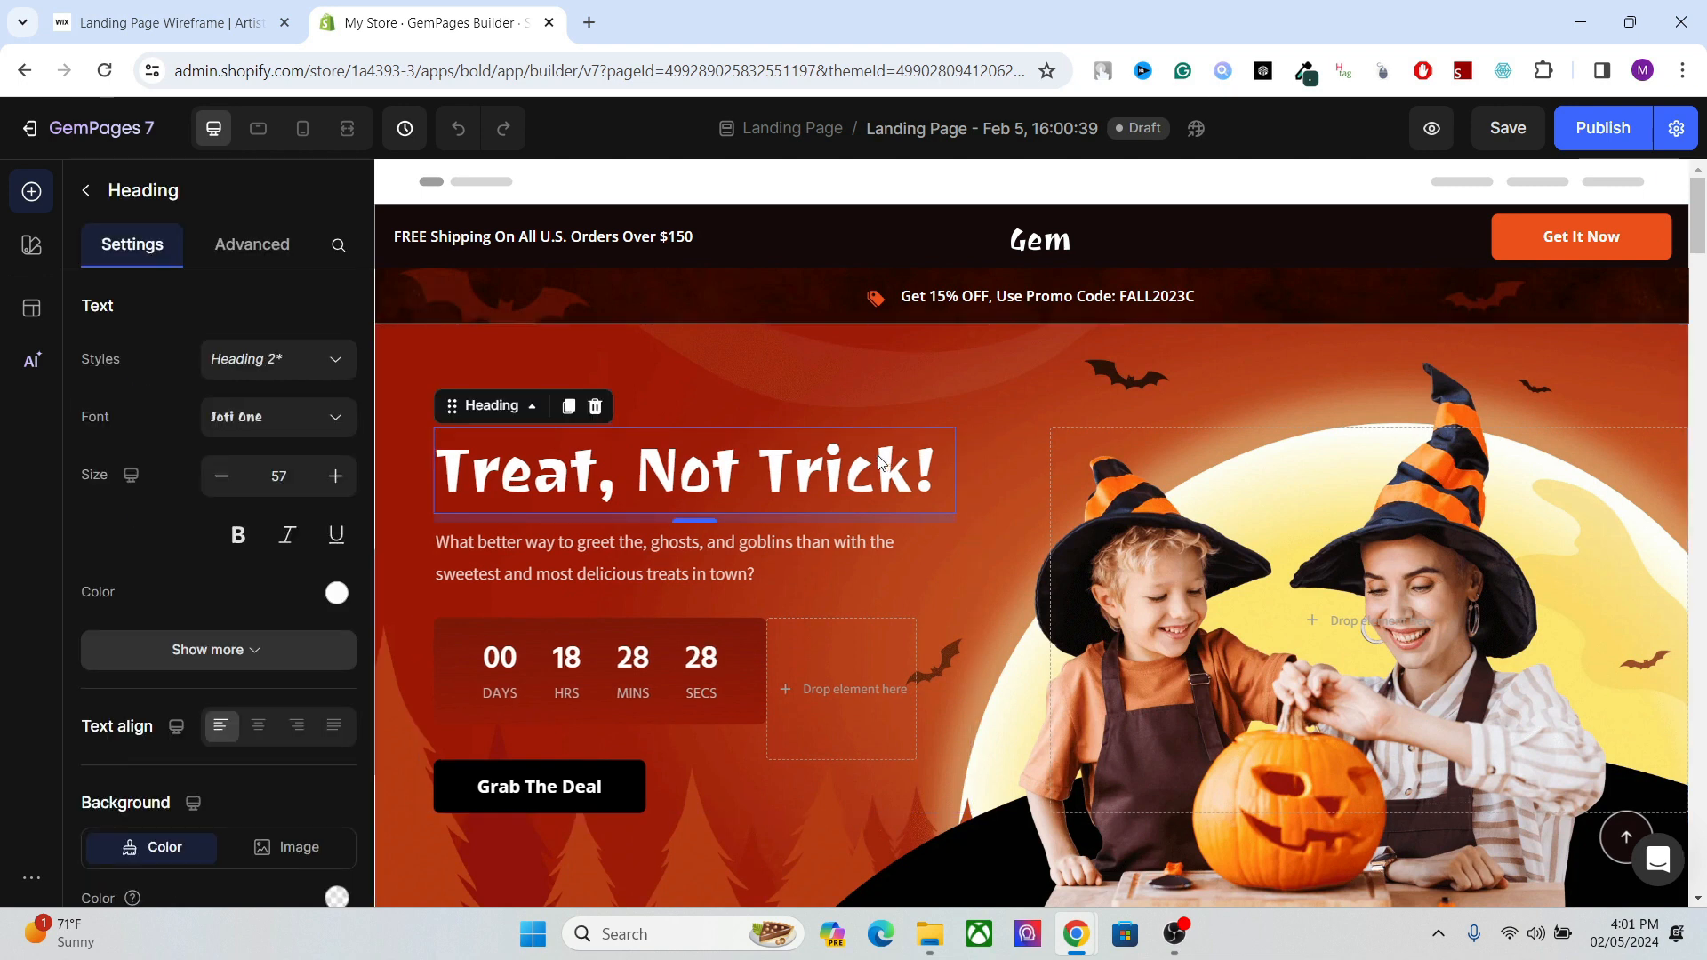
pyautogui.click(930, 423)
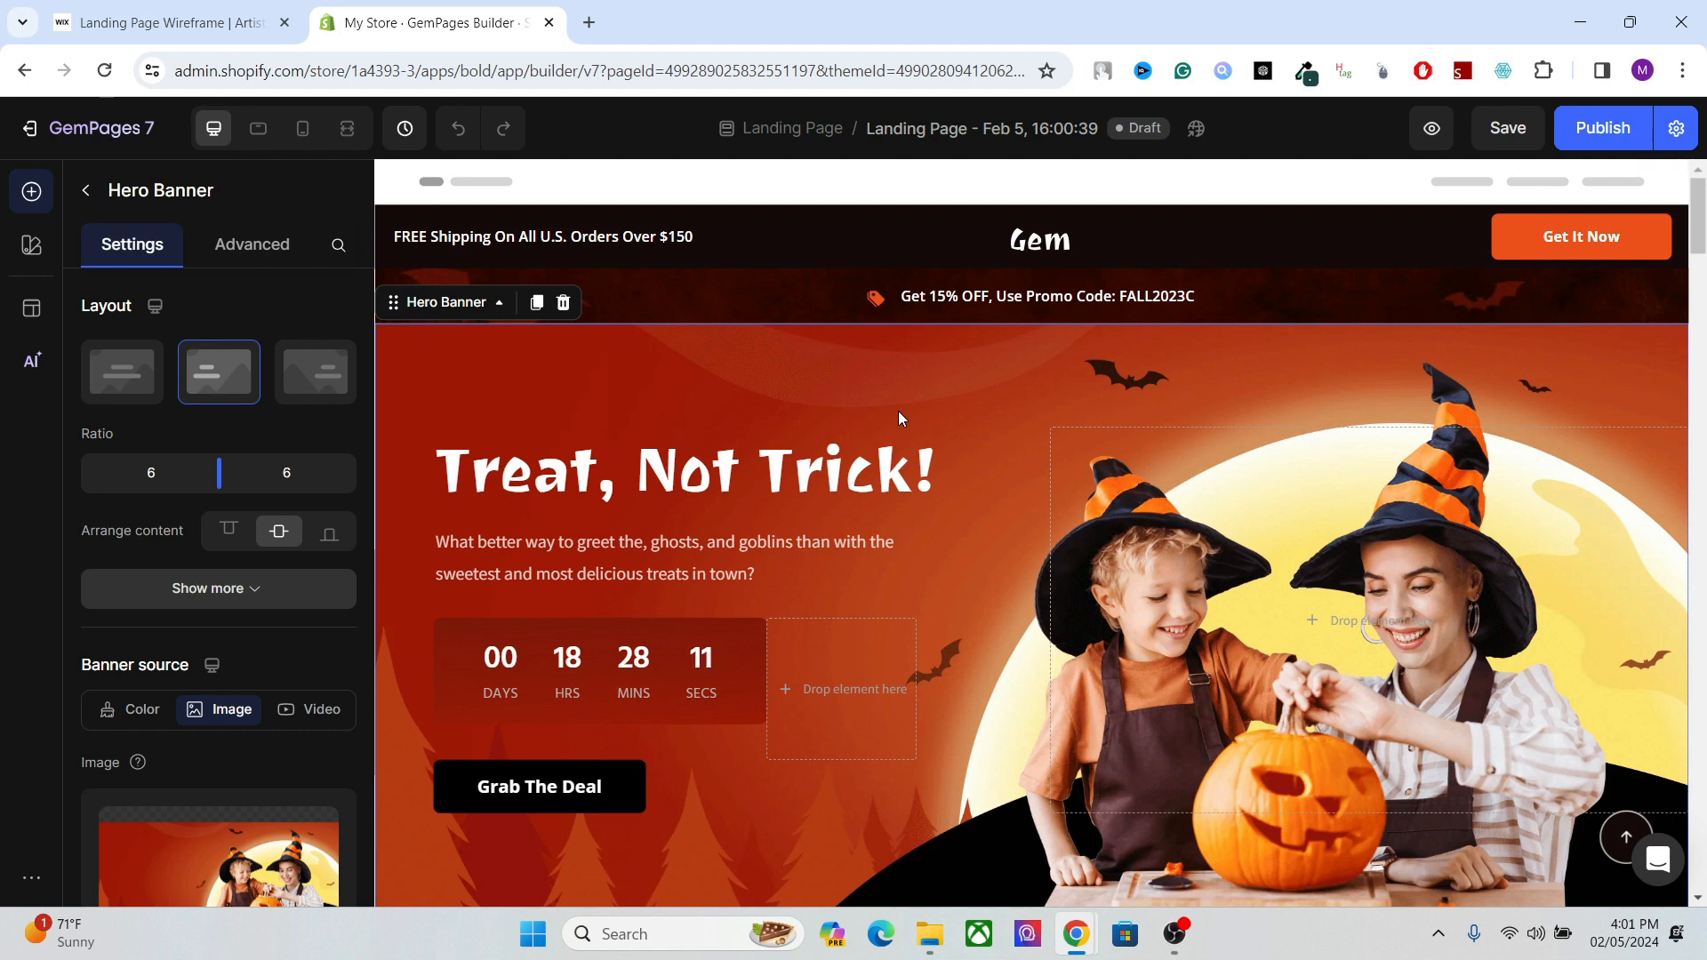
pyautogui.moveTo(1700, 246); pyautogui.dragTo(1700, 217)
pyautogui.click(919, 393)
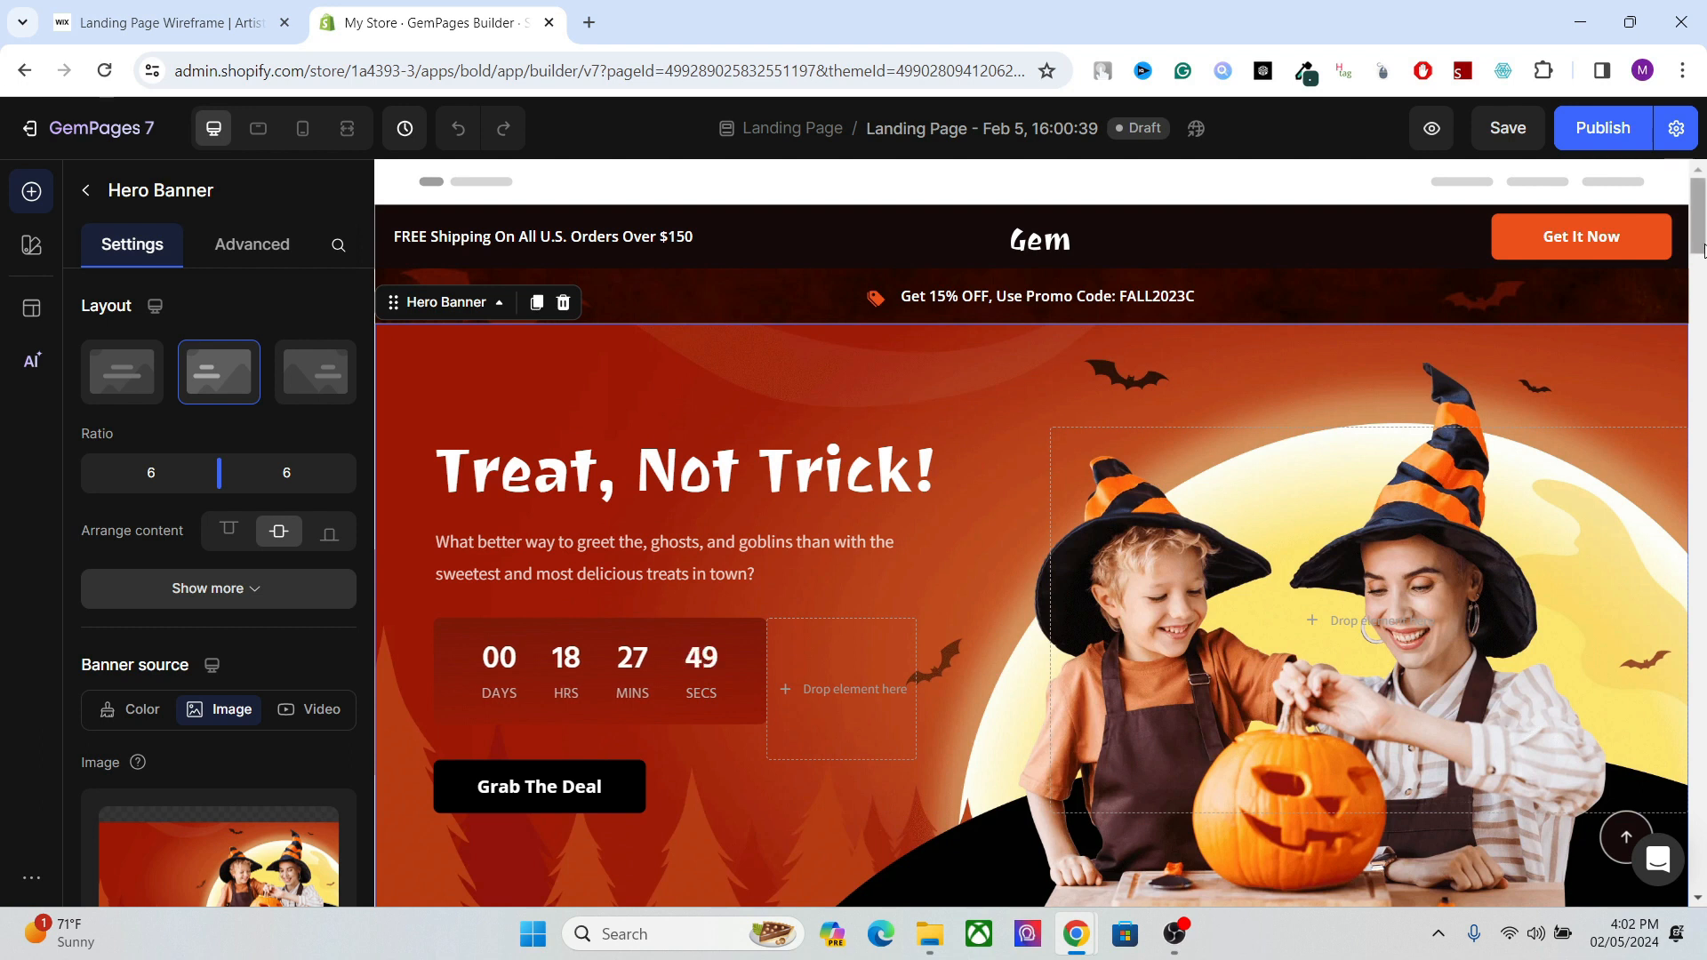
pyautogui.moveTo(1705, 251); pyautogui.dragTo(1703, 249)
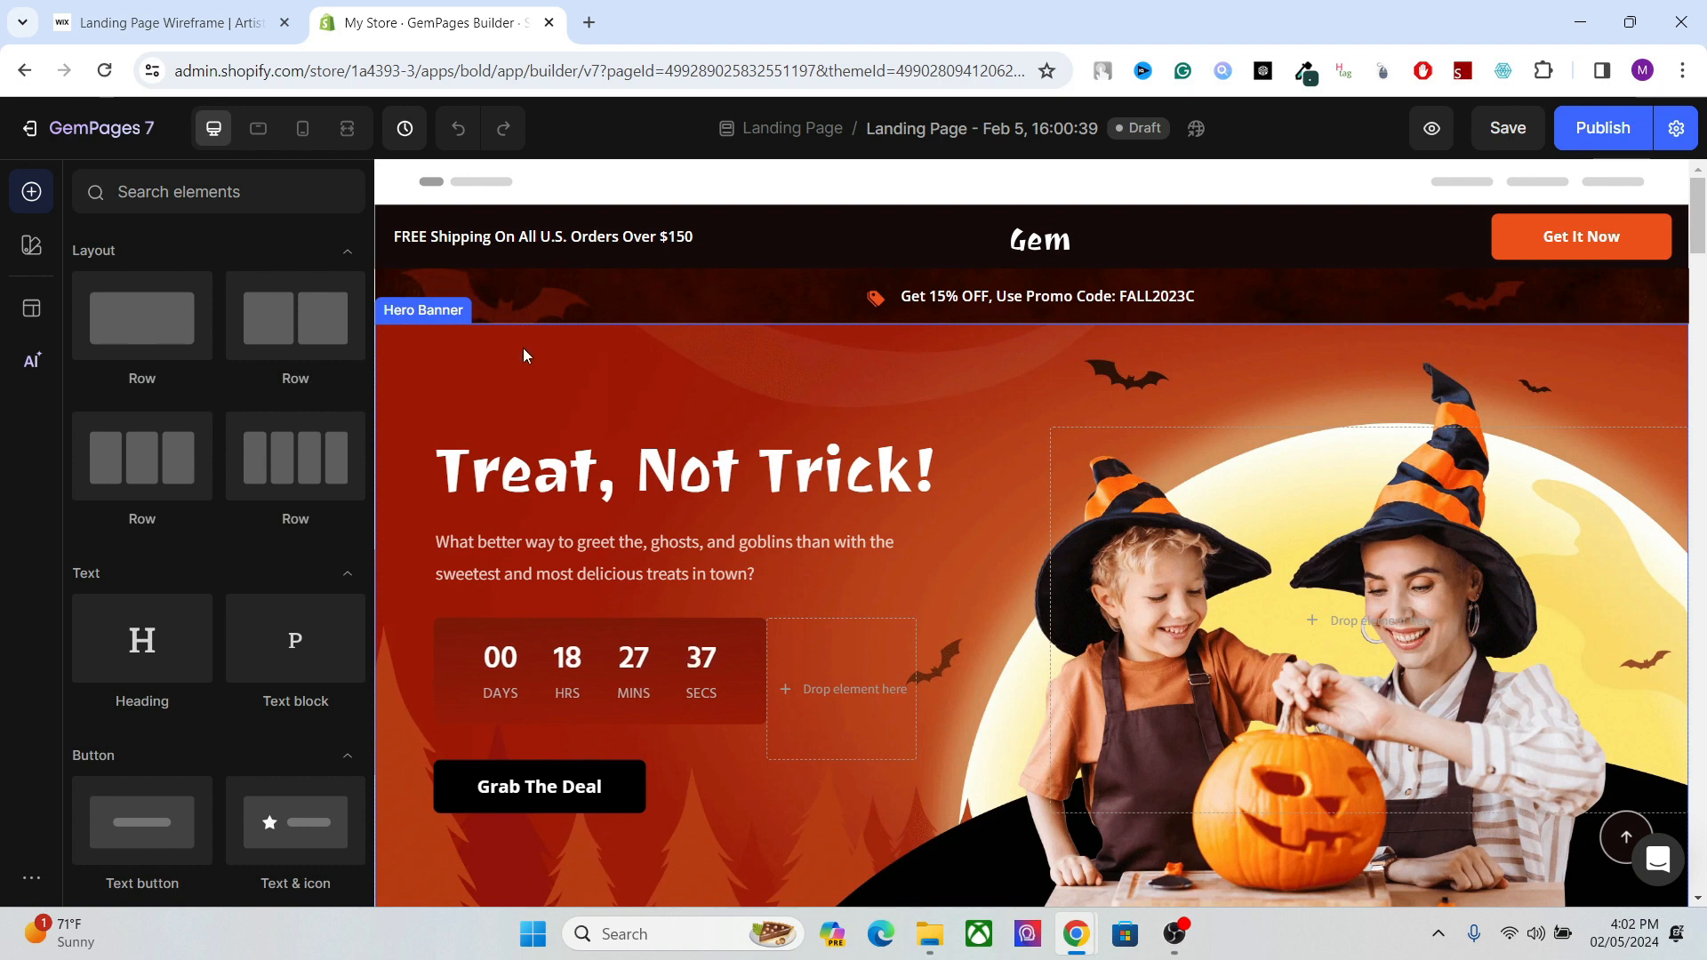
pyautogui.click(636, 481)
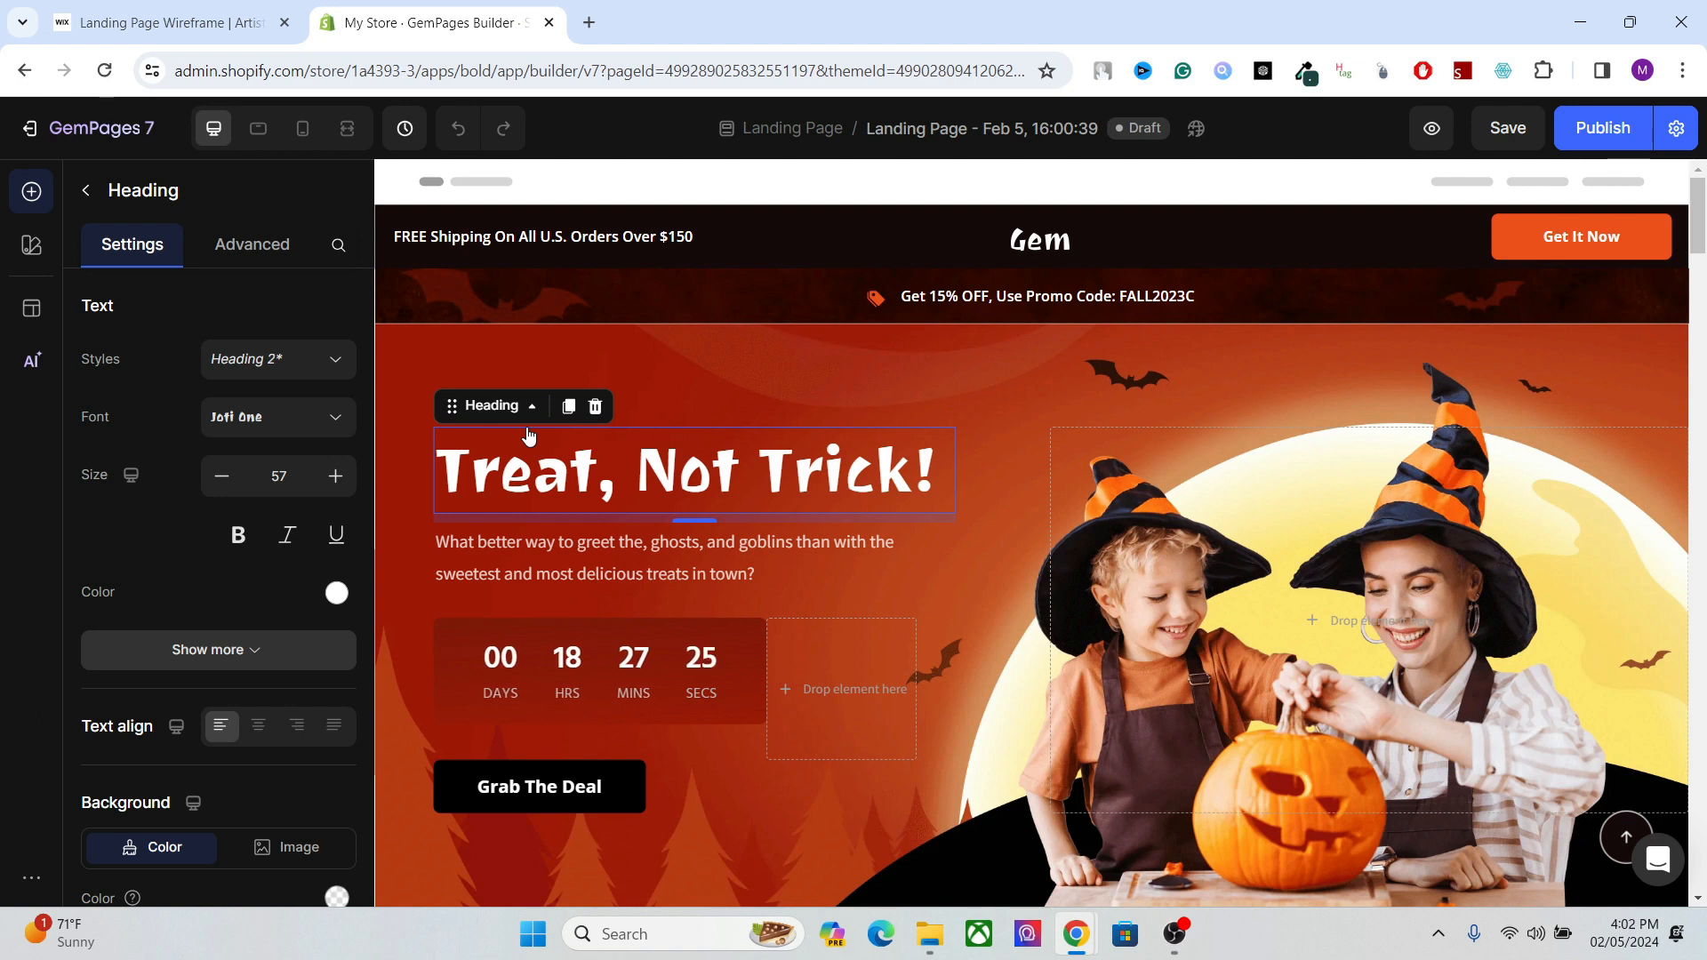
pyautogui.click(713, 397)
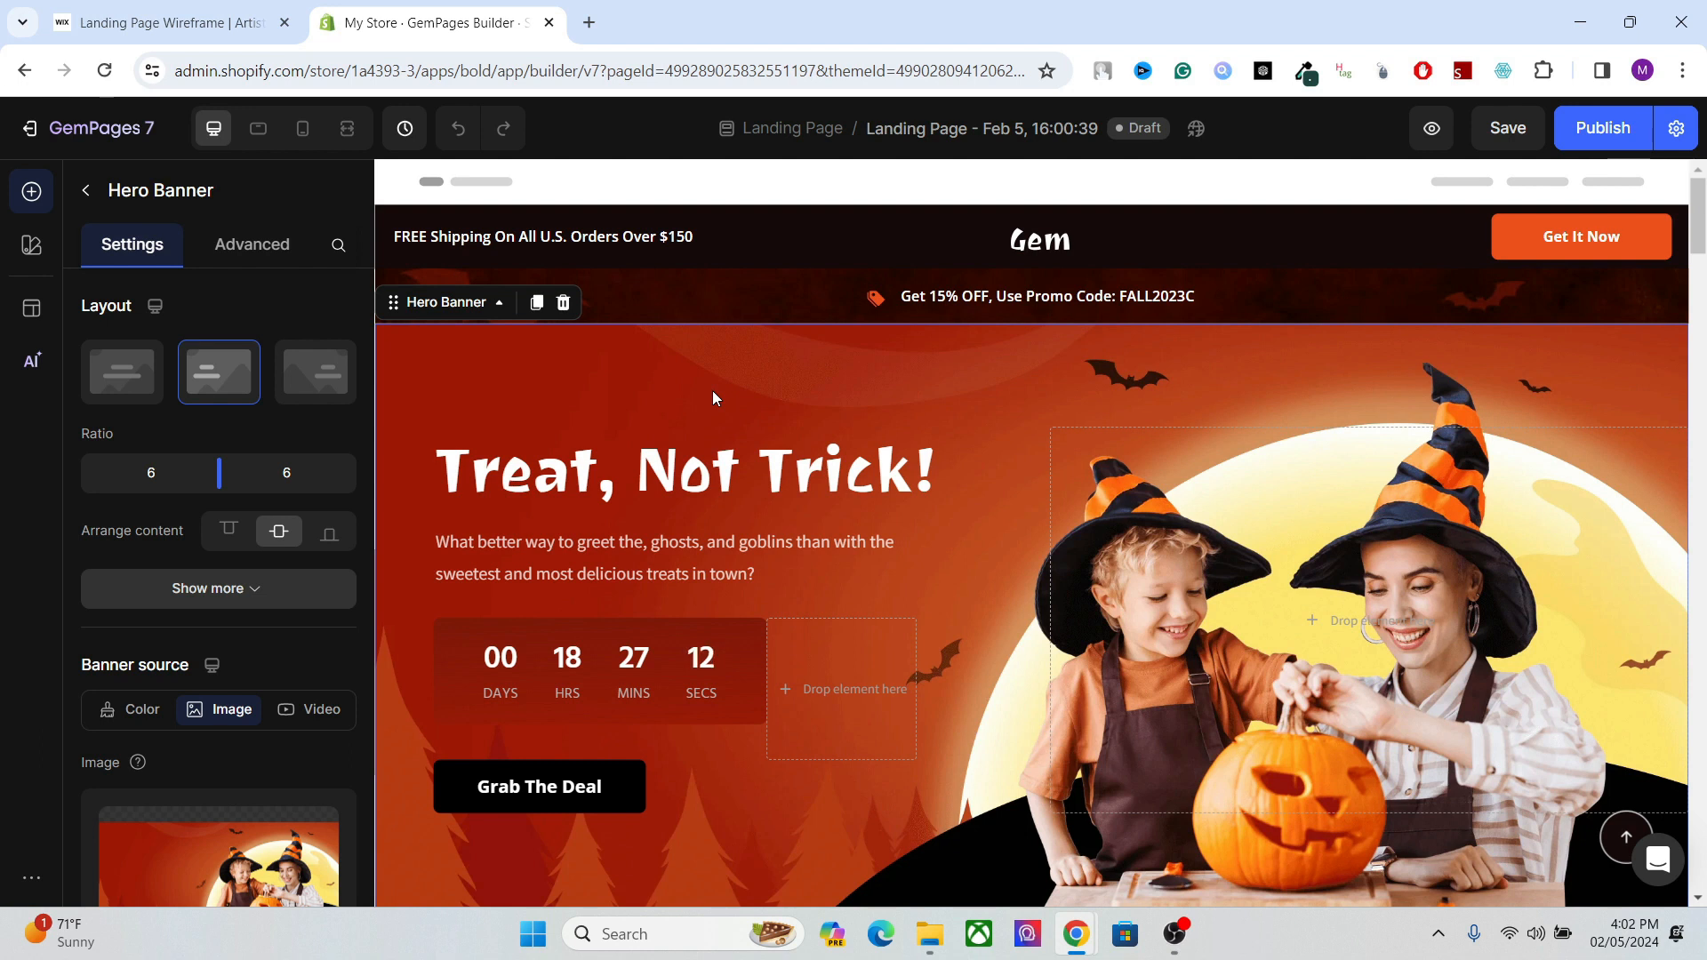
# Set the HTML tag of the "Treat, Not Trick!" heading to H1.
pyautogui.click(706, 463)
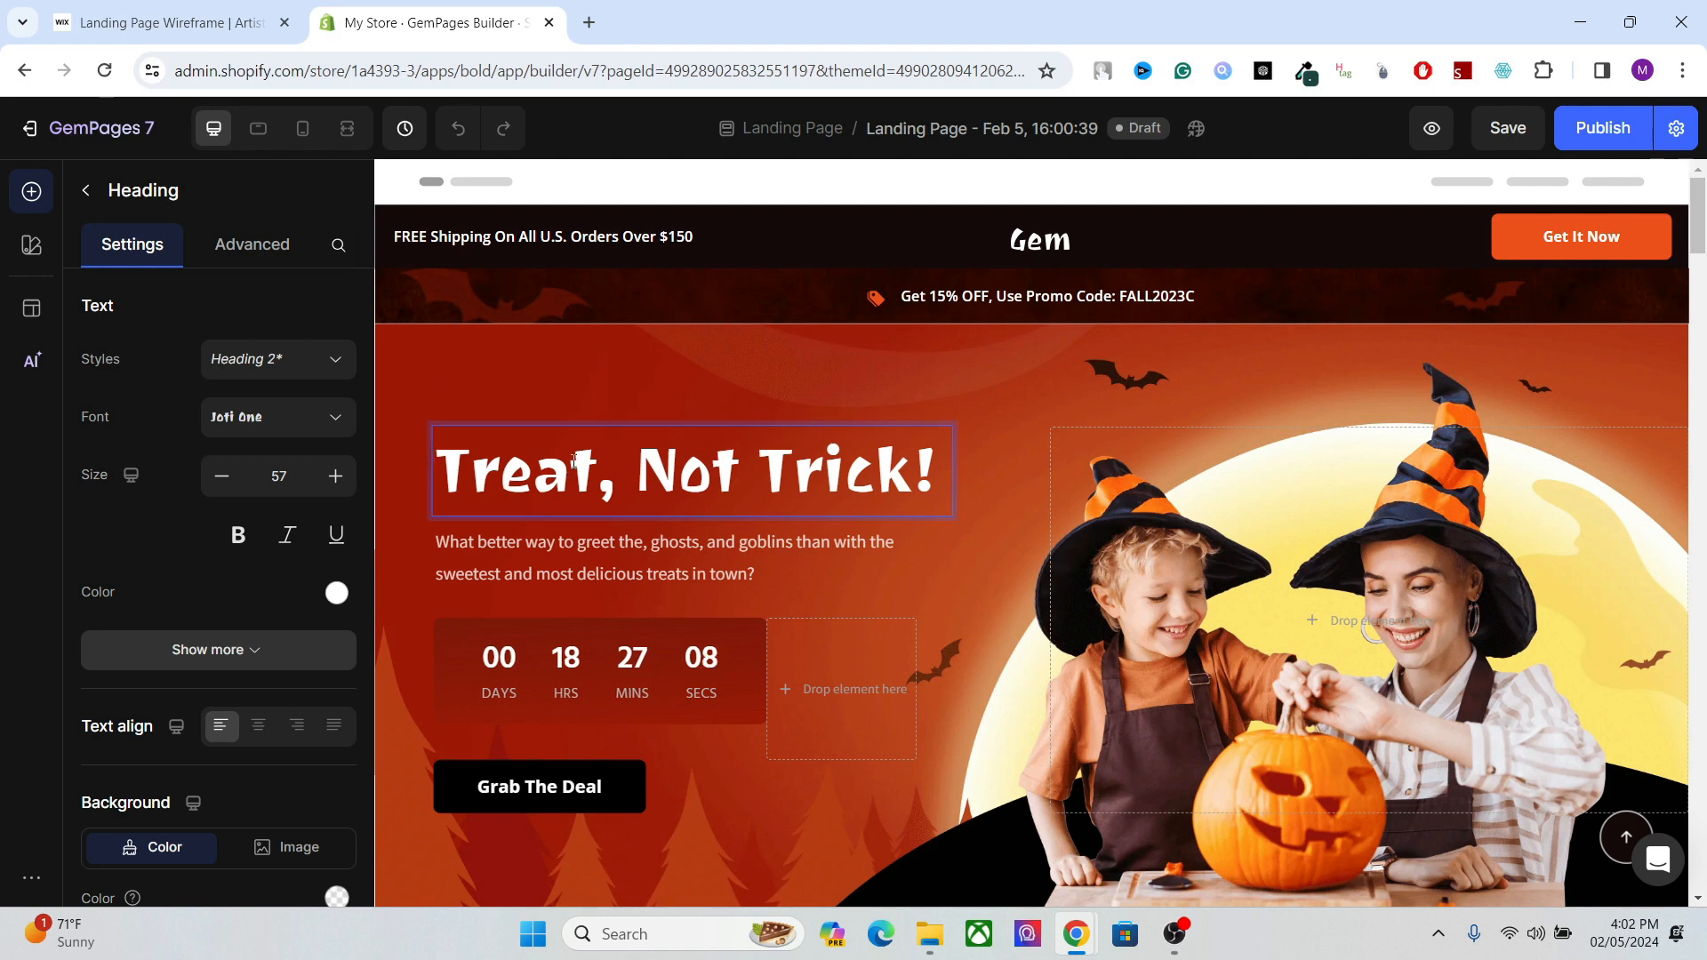
pyautogui.scroll(-1, 364, 374)
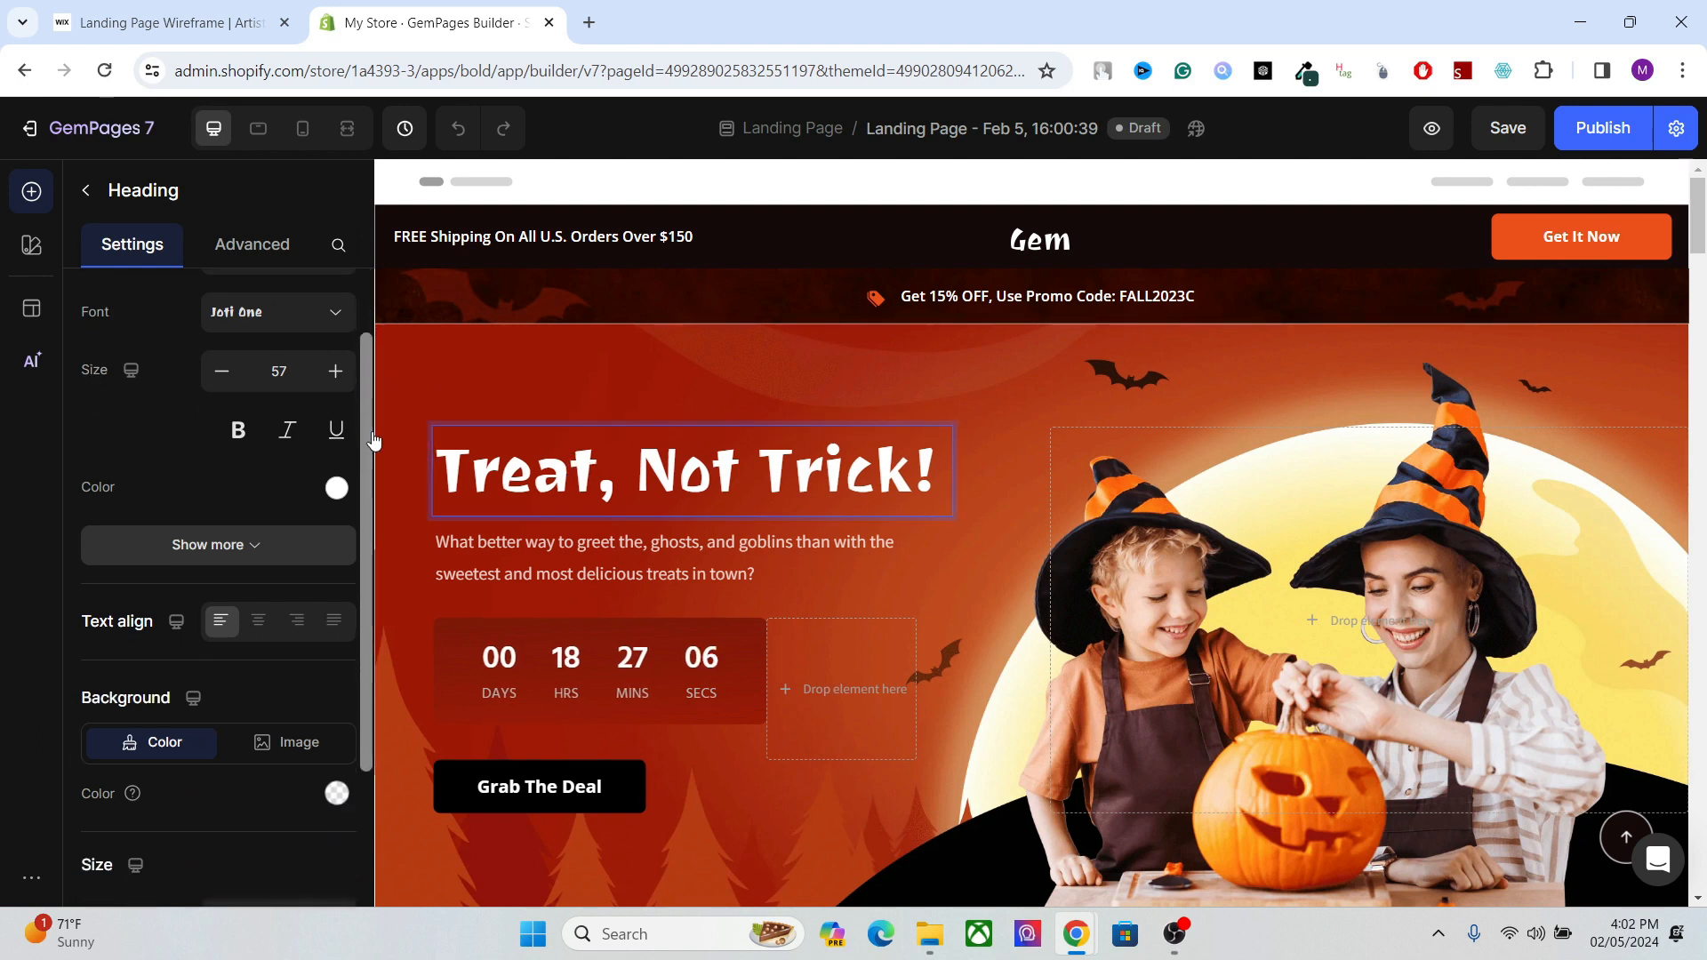
pyautogui.scroll(-3, 285, 764)
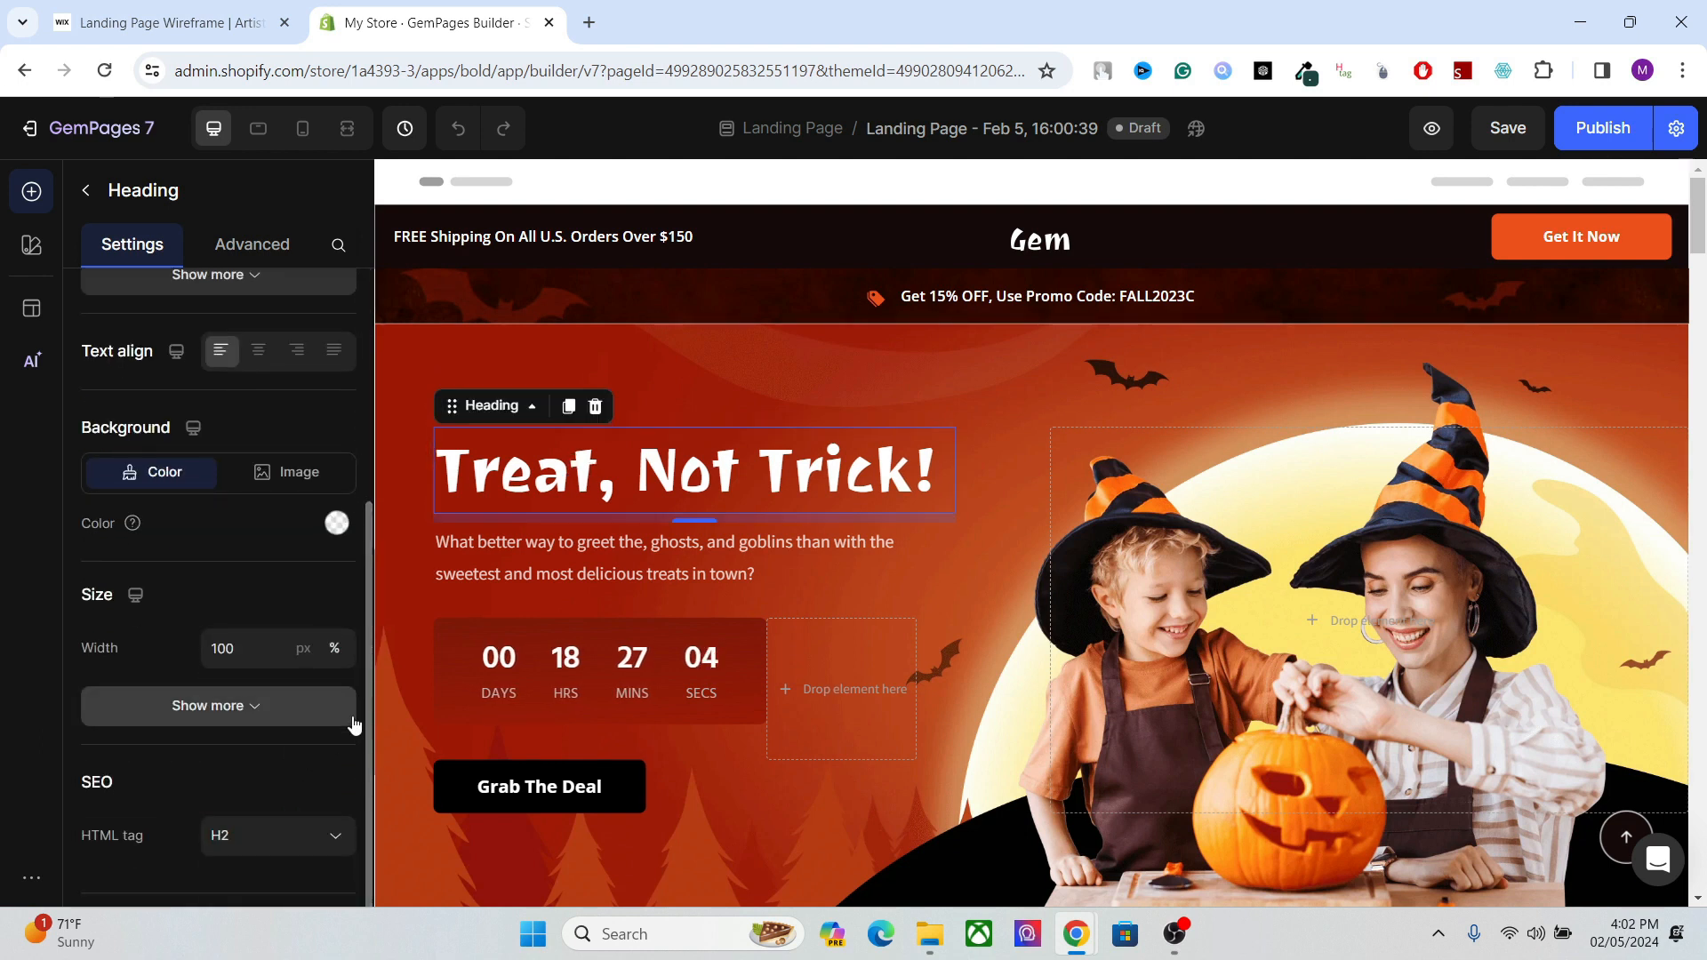
pyautogui.scroll(-1, 302, 791)
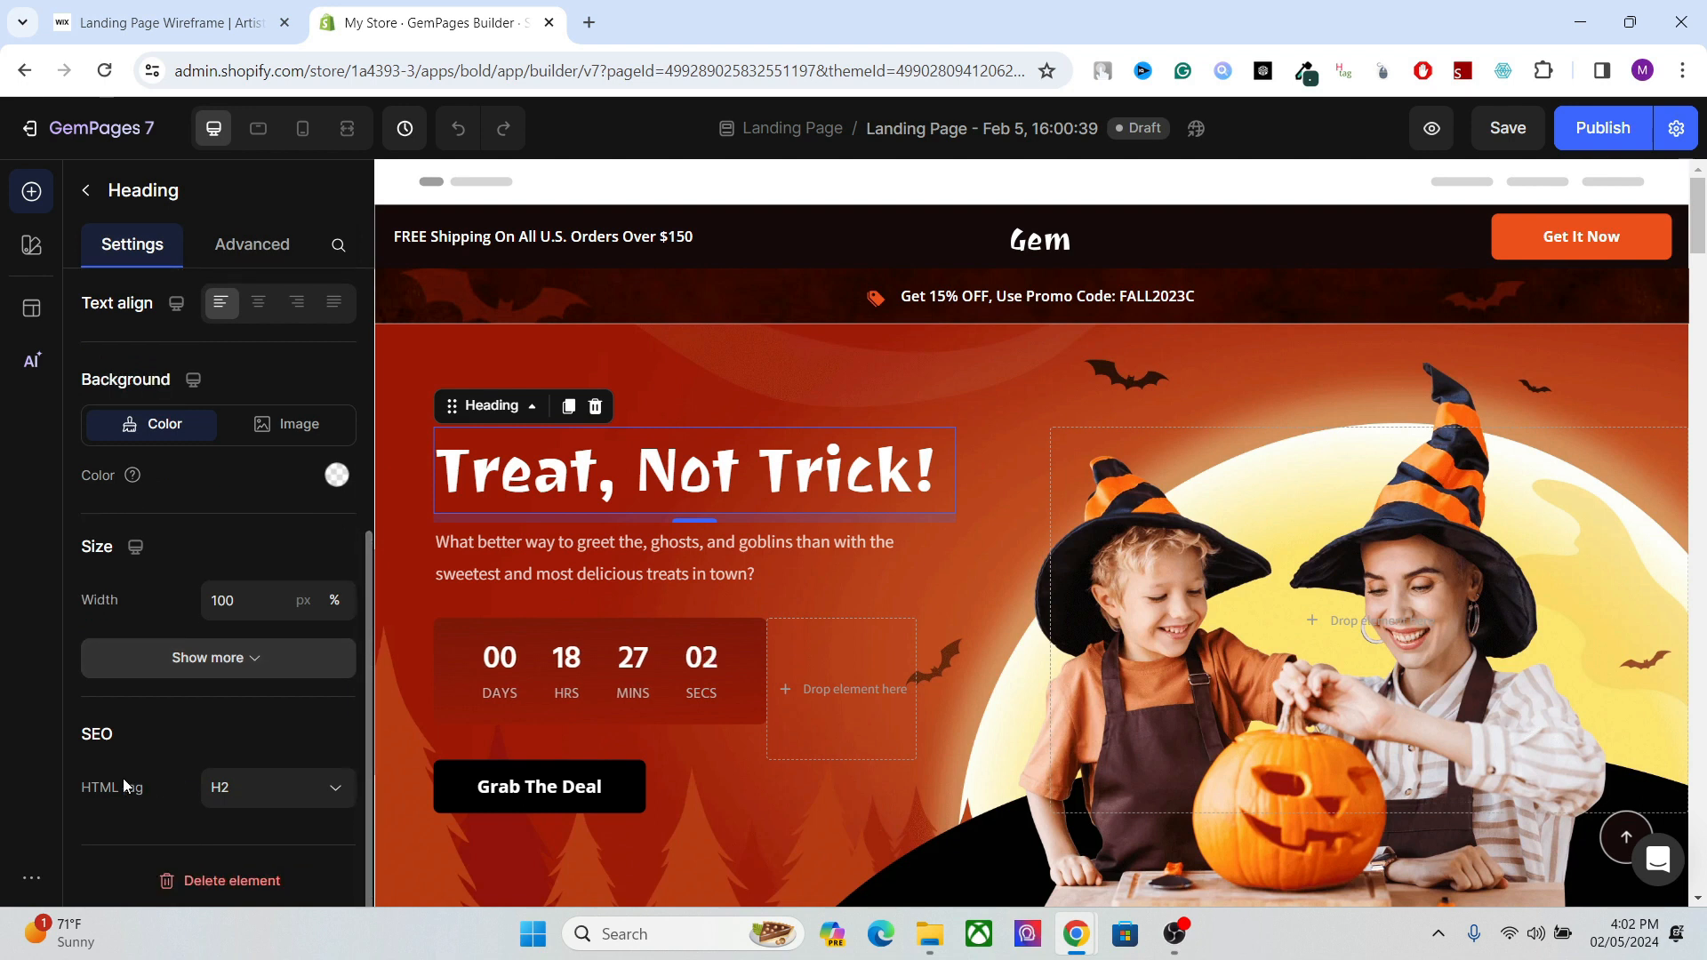
pyautogui.click(248, 808)
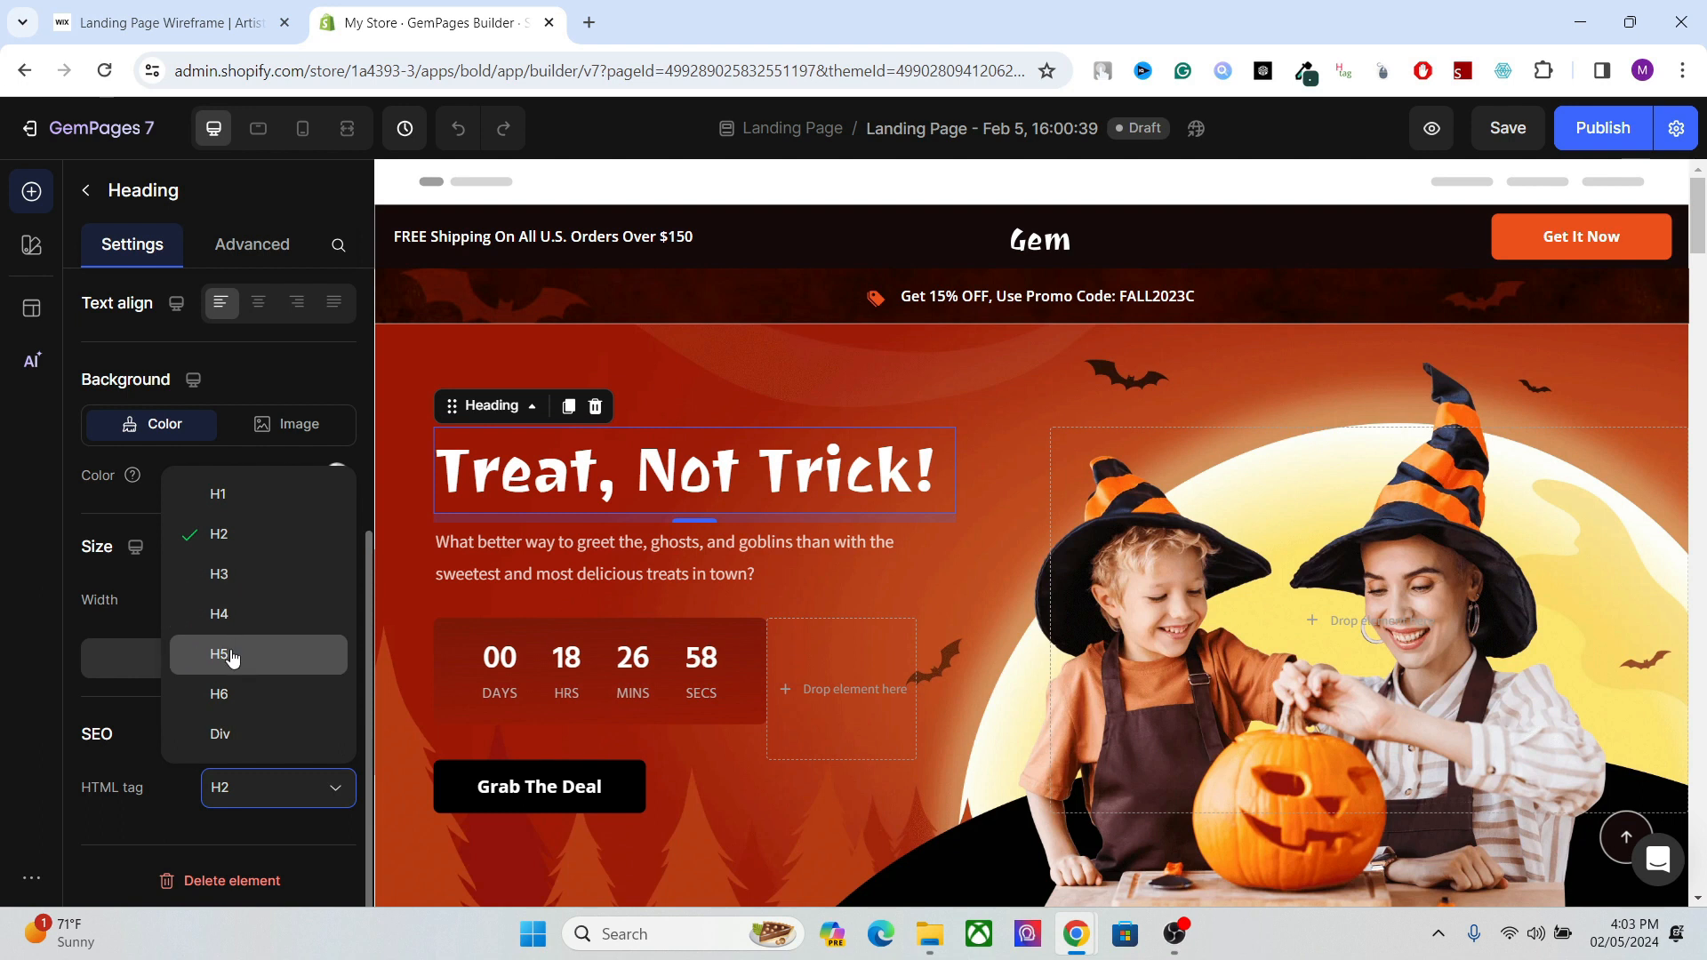
pyautogui.doubleClick(580, 464)
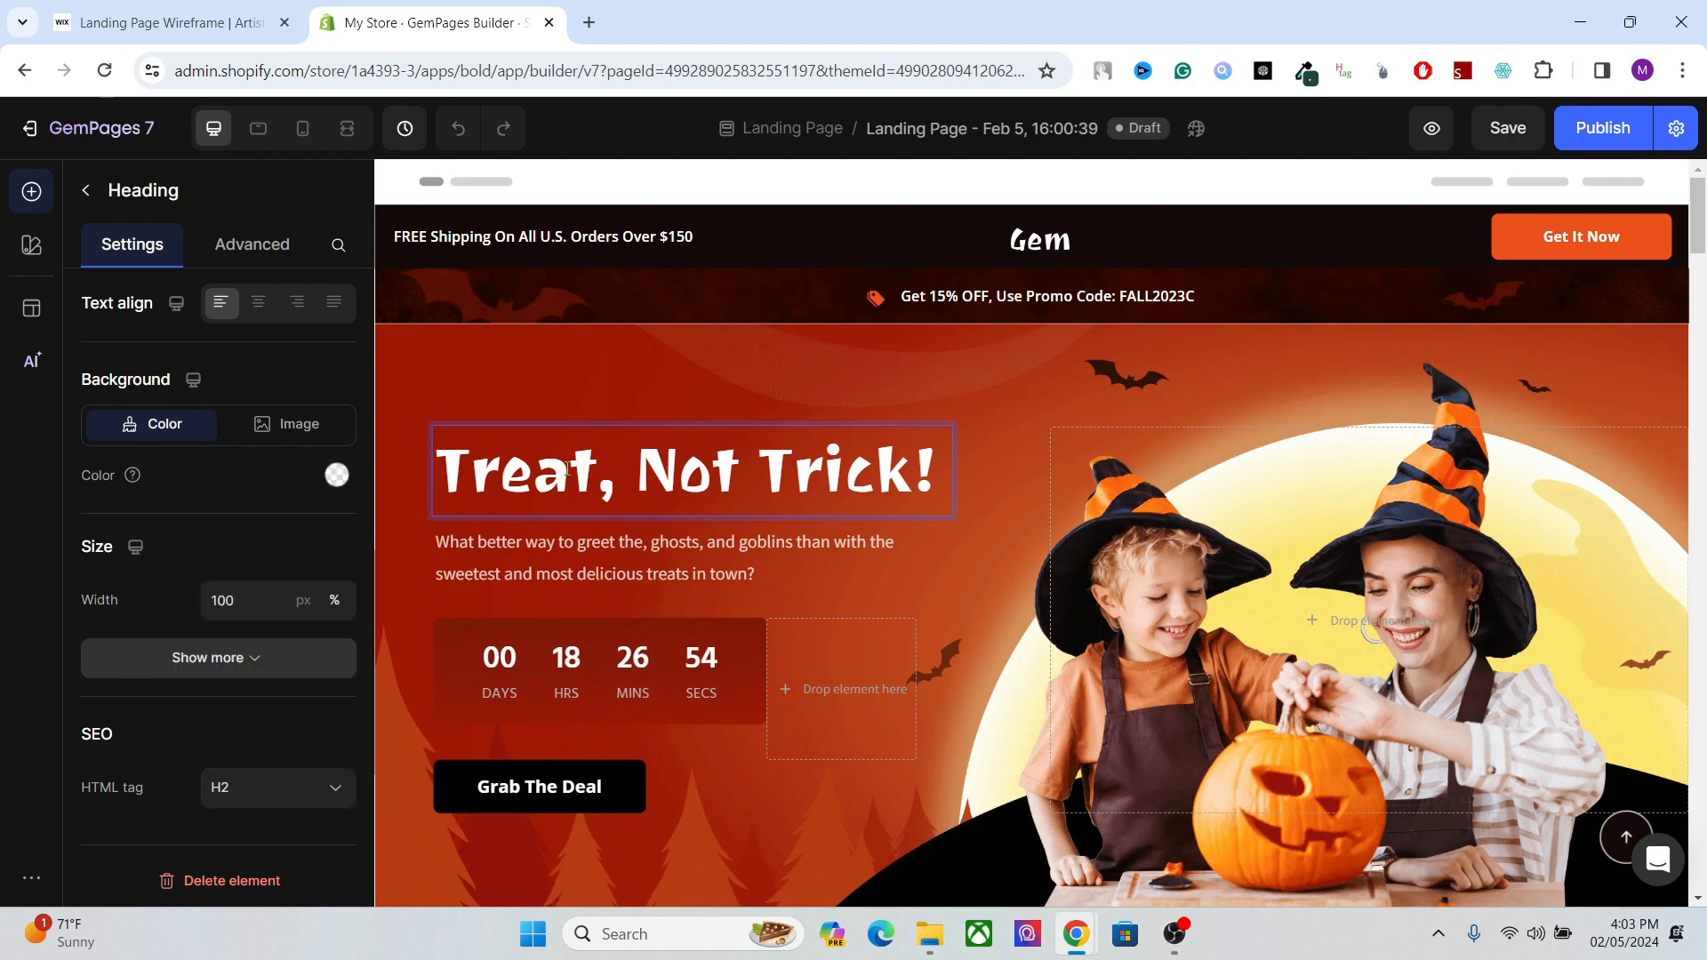
pyautogui.click(291, 798)
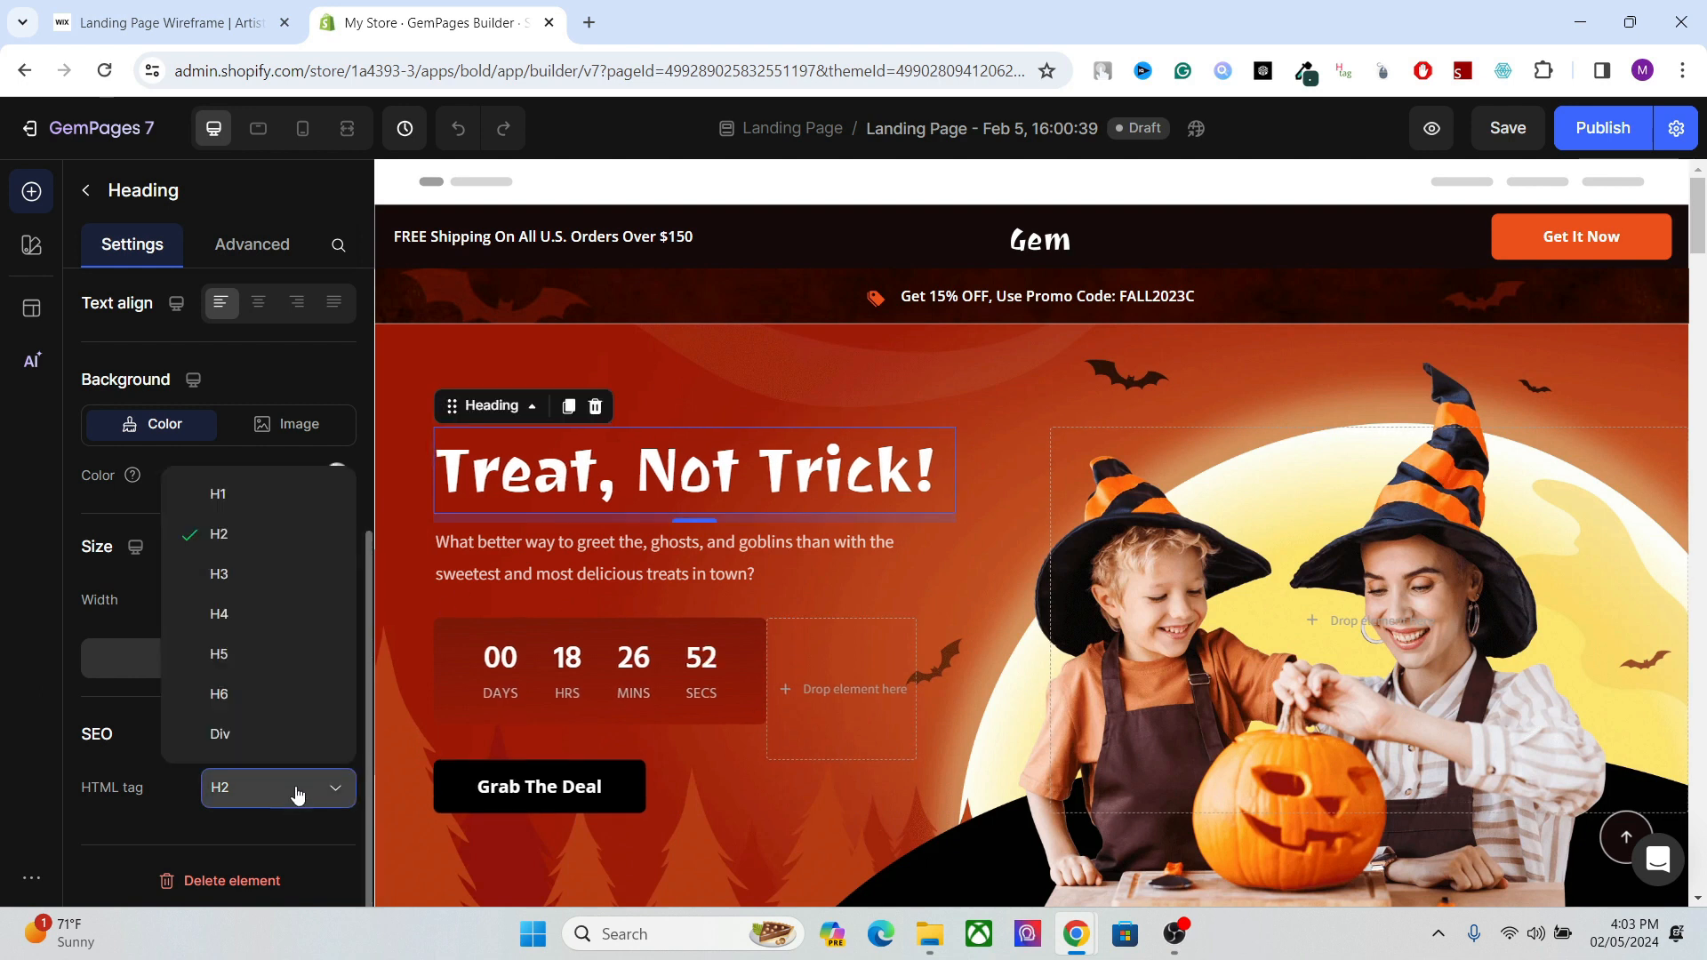
pyautogui.click(734, 453)
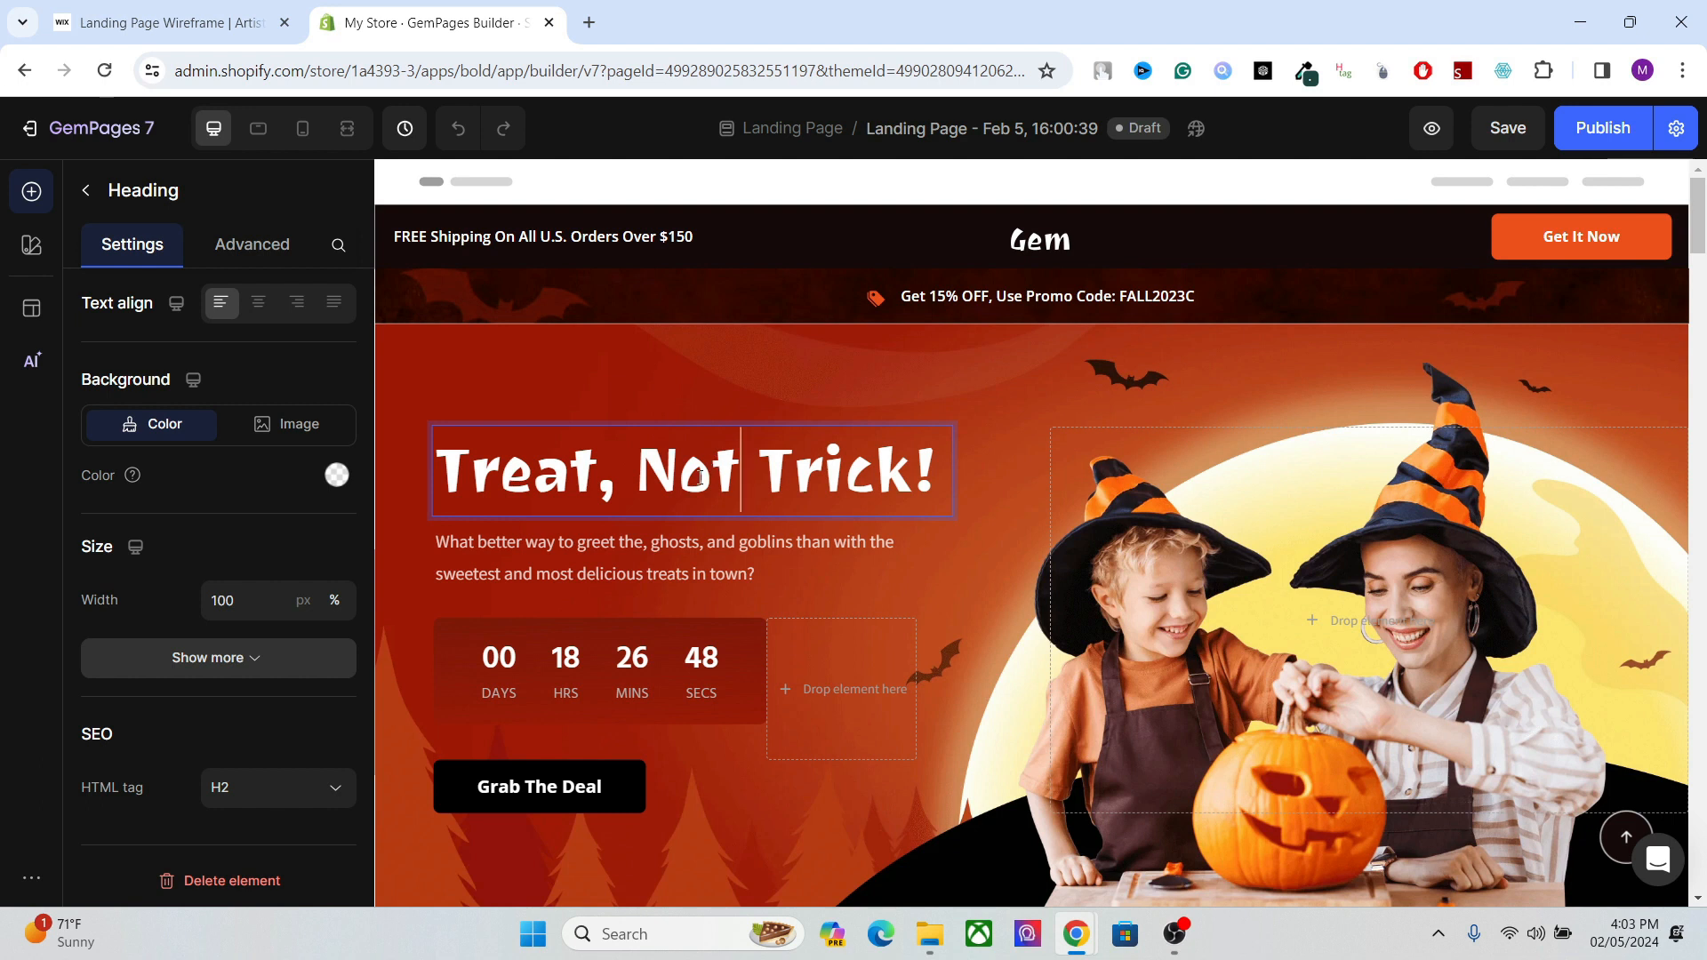
pyautogui.click(261, 793)
pyautogui.click(261, 793)
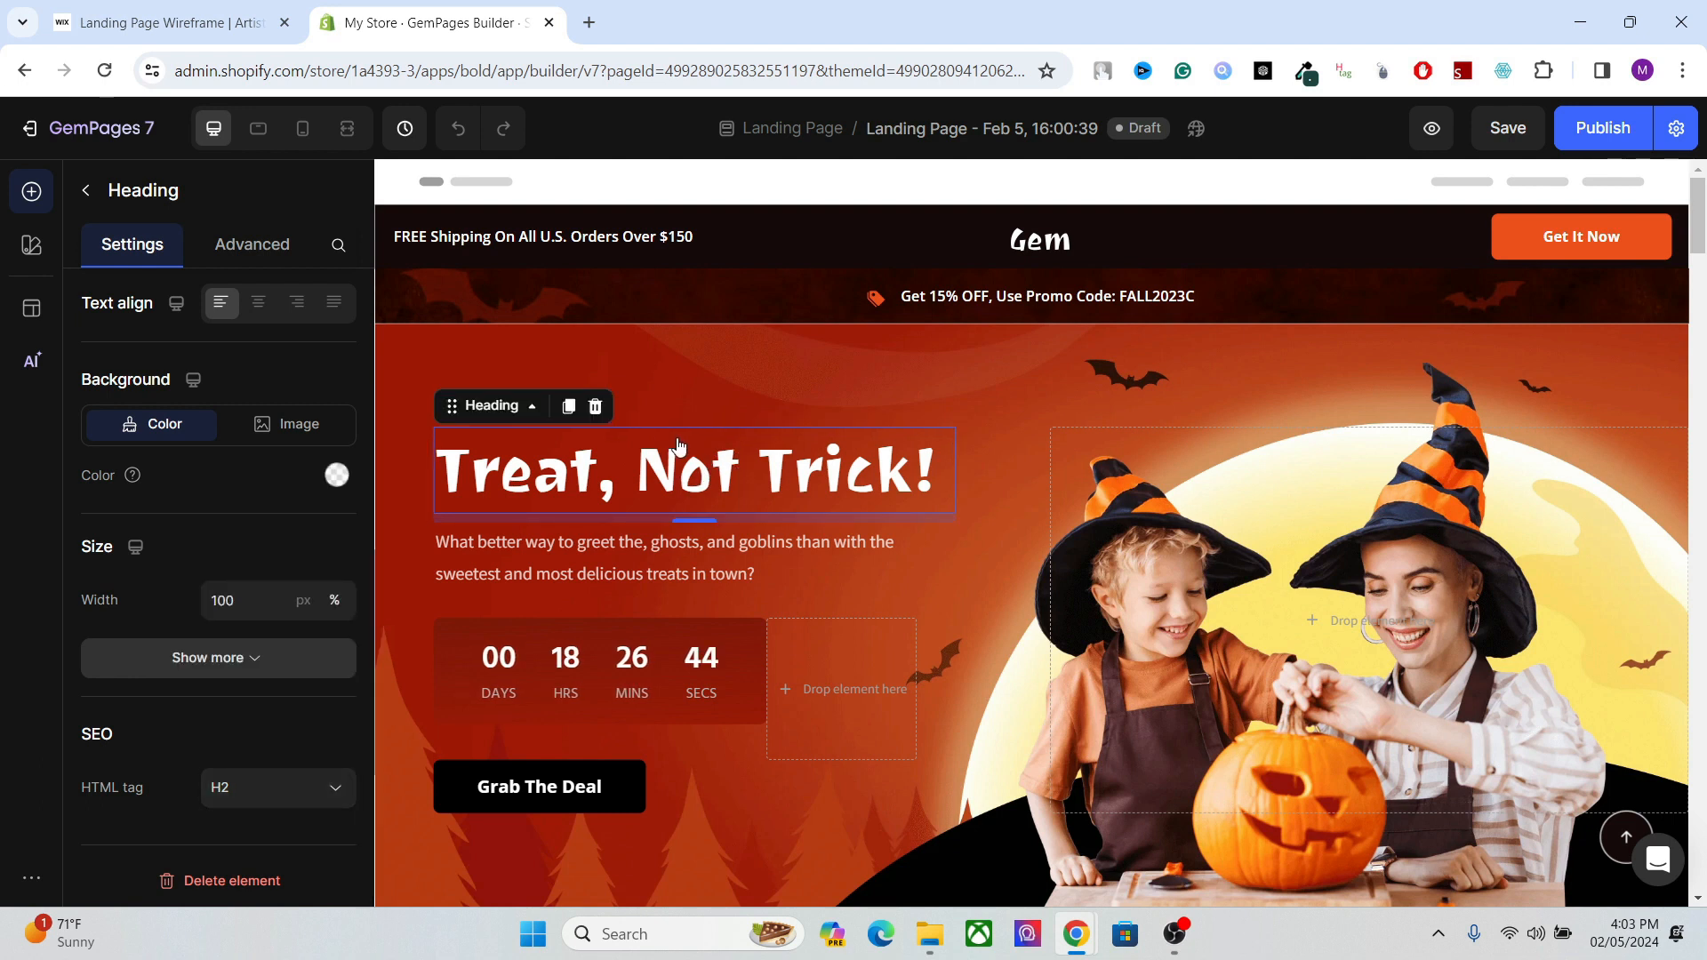
pyautogui.click(293, 807)
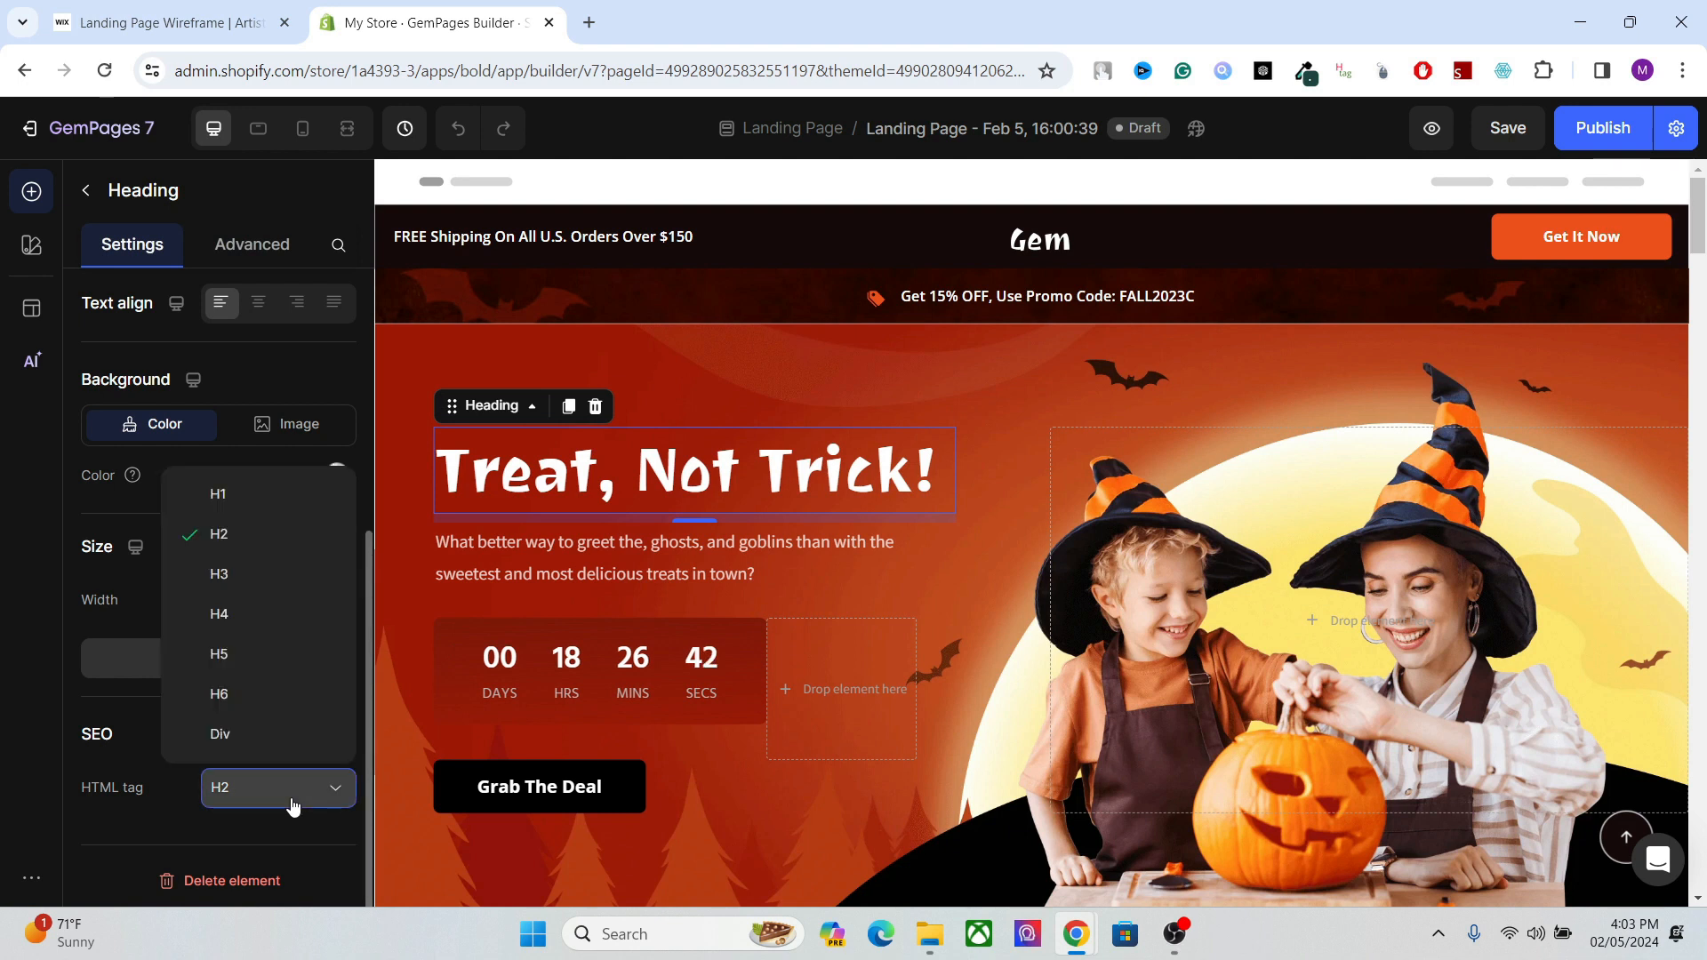
pyautogui.click(240, 496)
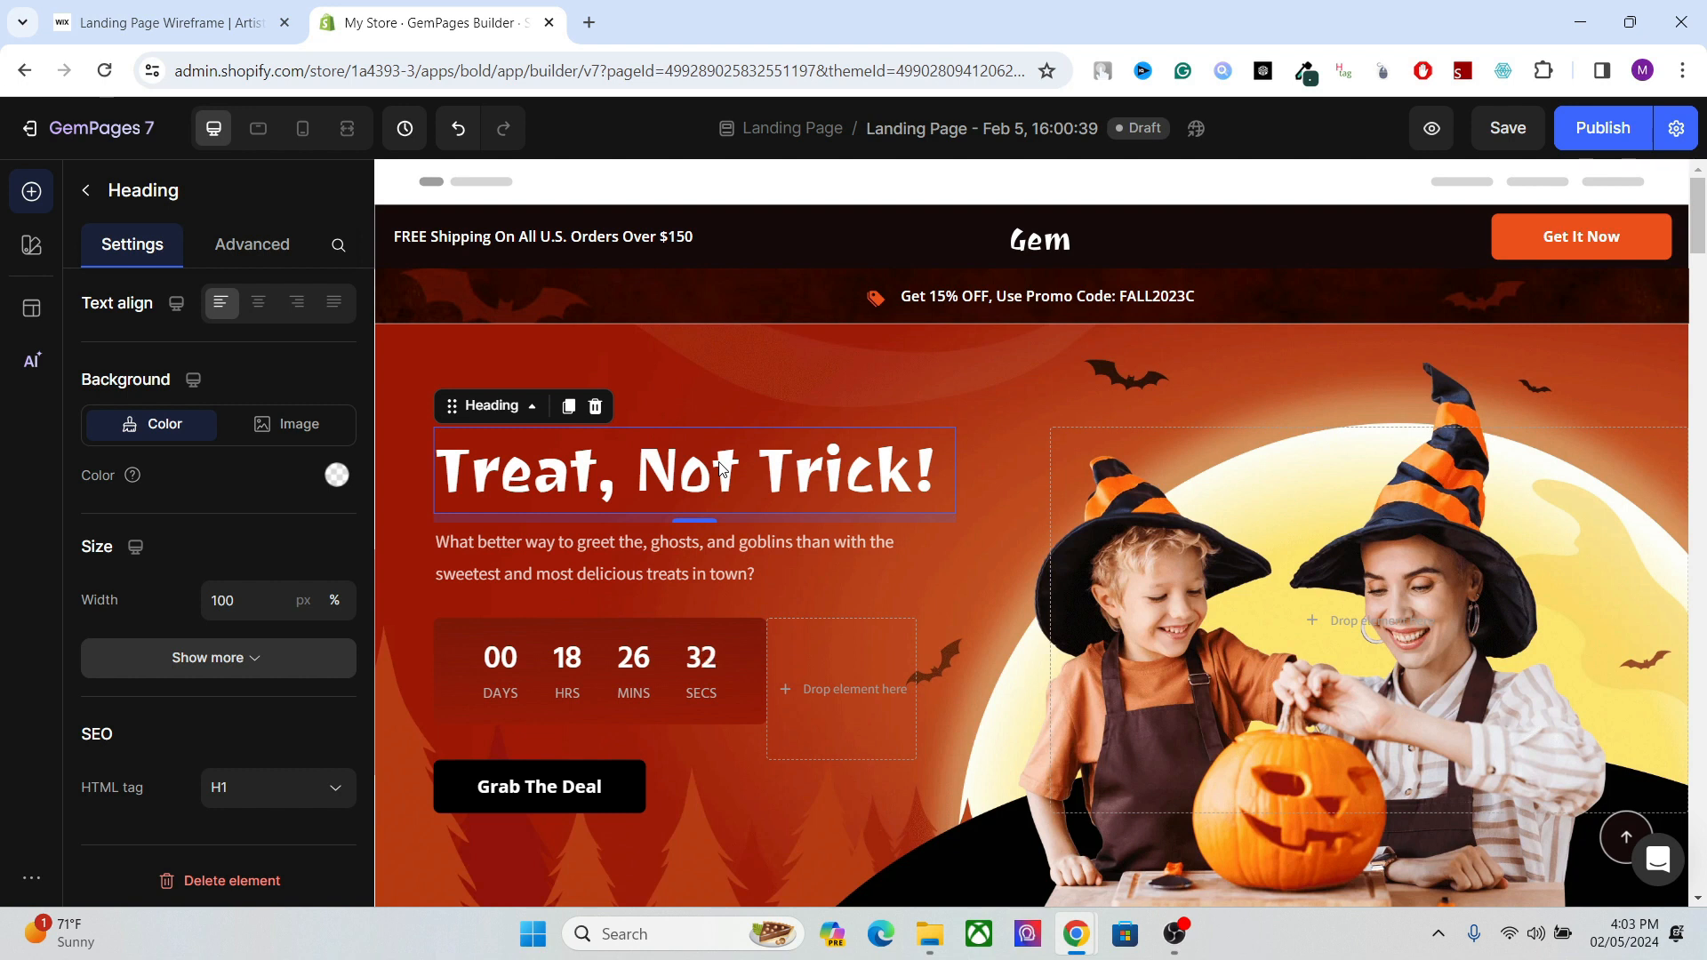
# Review the available HTML tags and text settings of the "Treat, Not Trick!" heading in the hero banner.
pyautogui.click(737, 389)
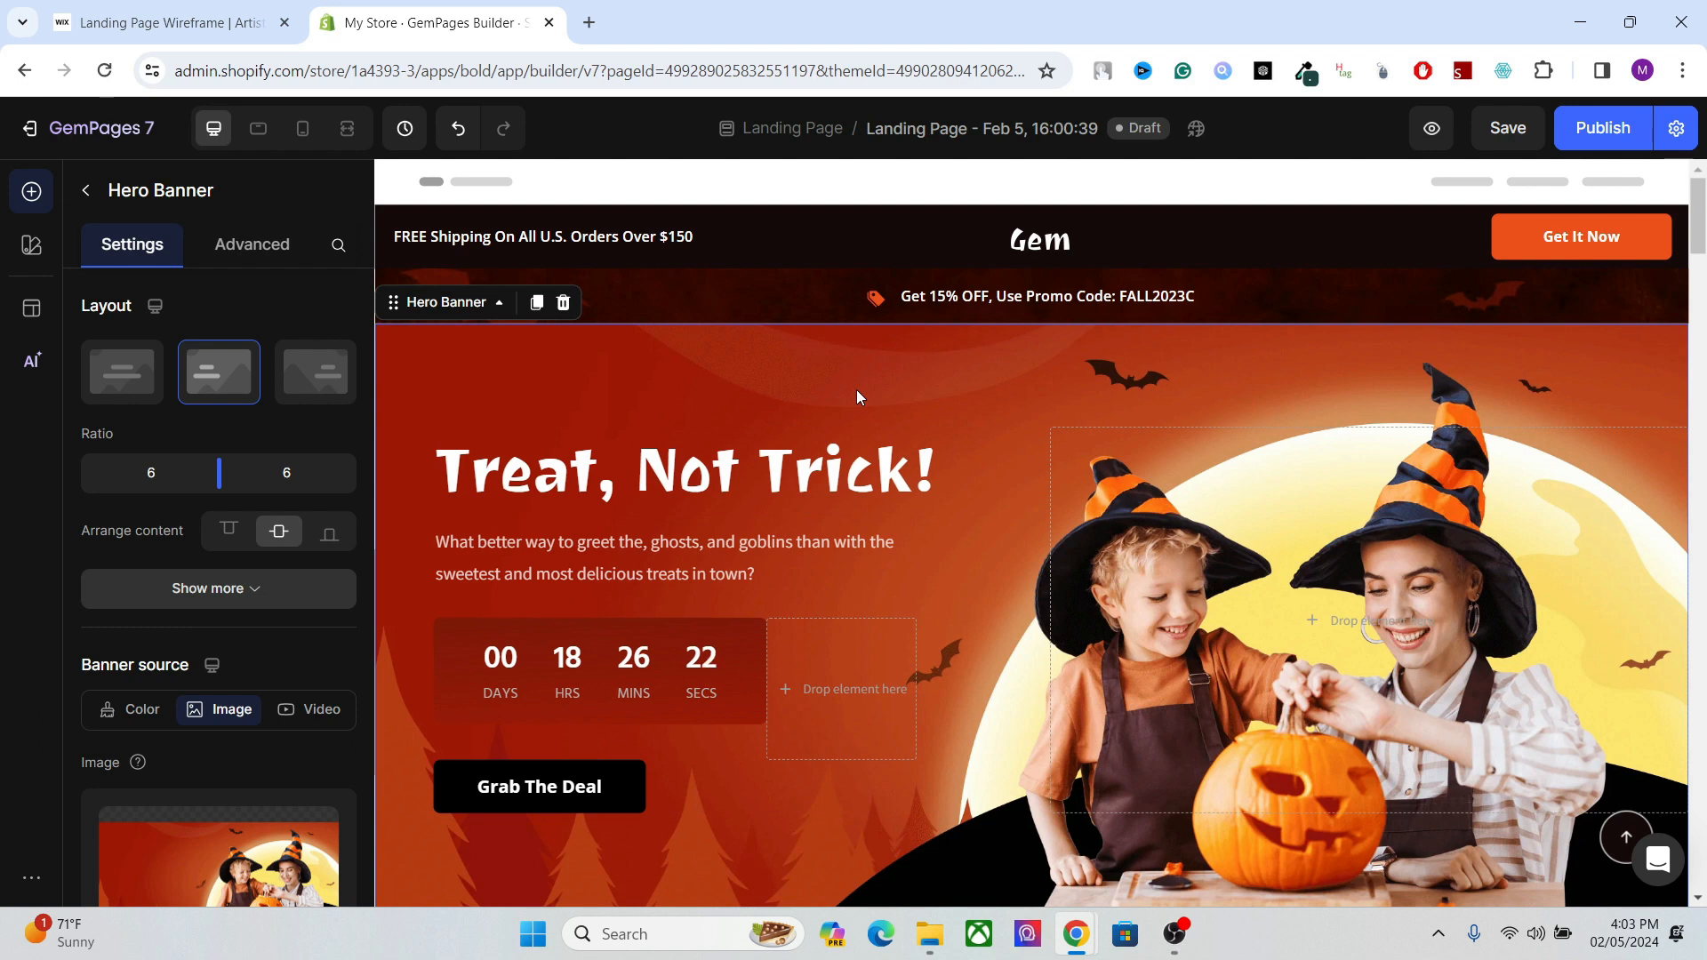
pyautogui.click(794, 473)
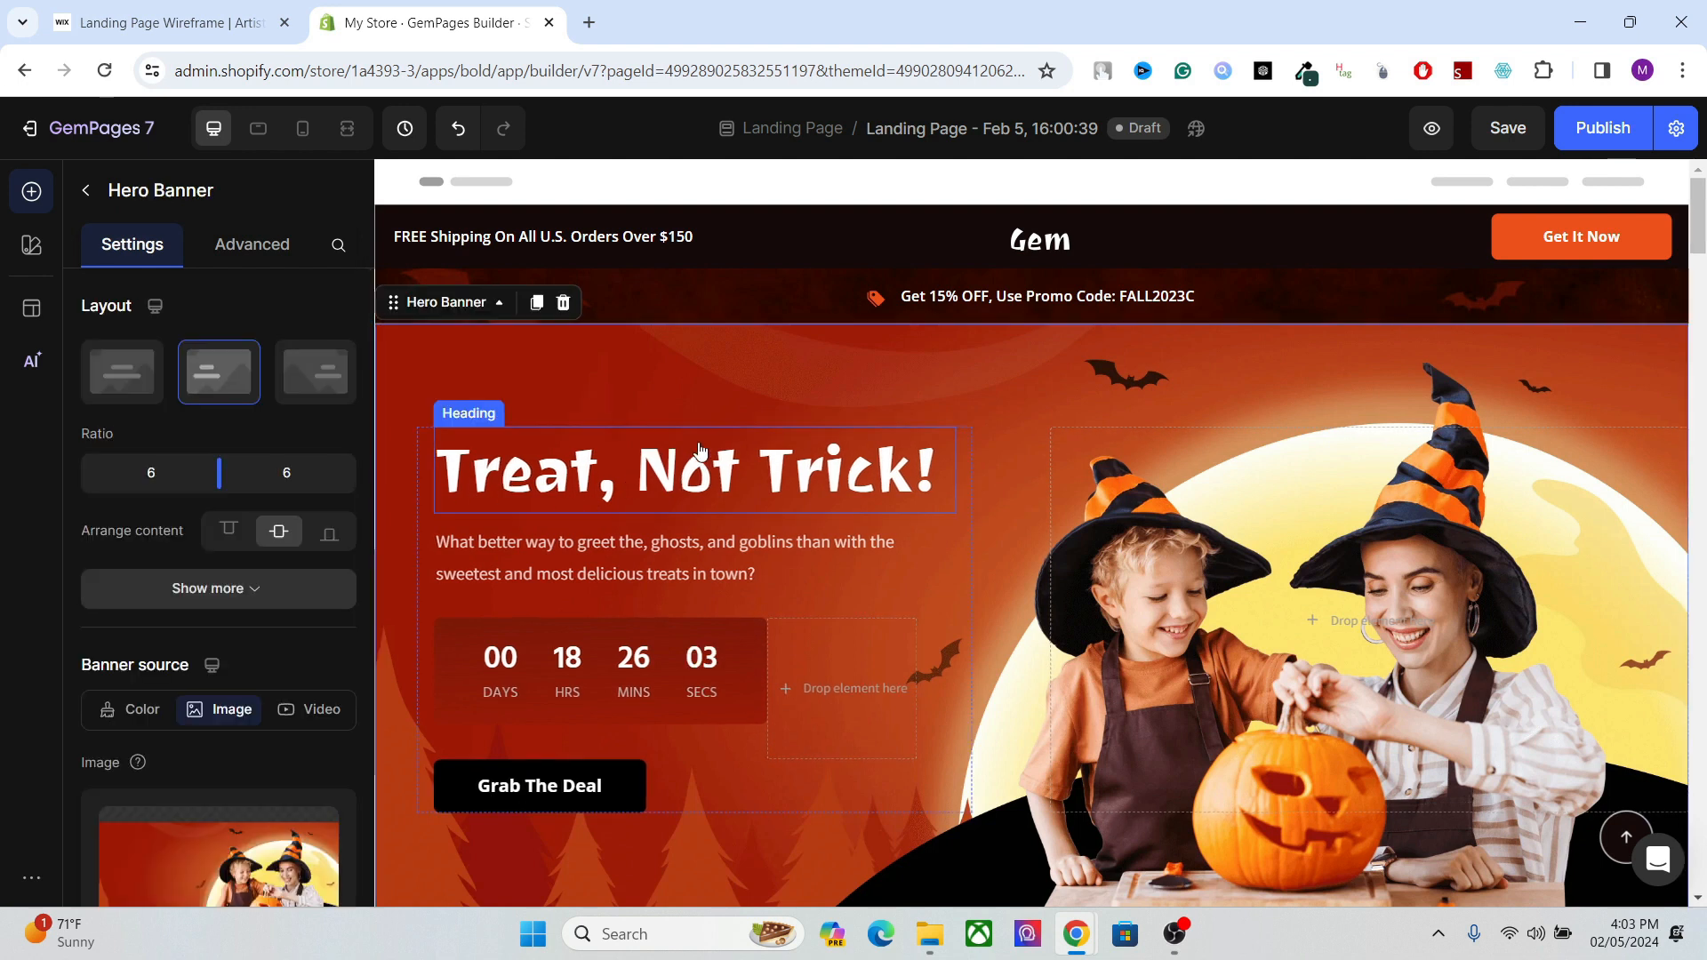
pyautogui.click(698, 451)
pyautogui.scroll(-5, 356, 622)
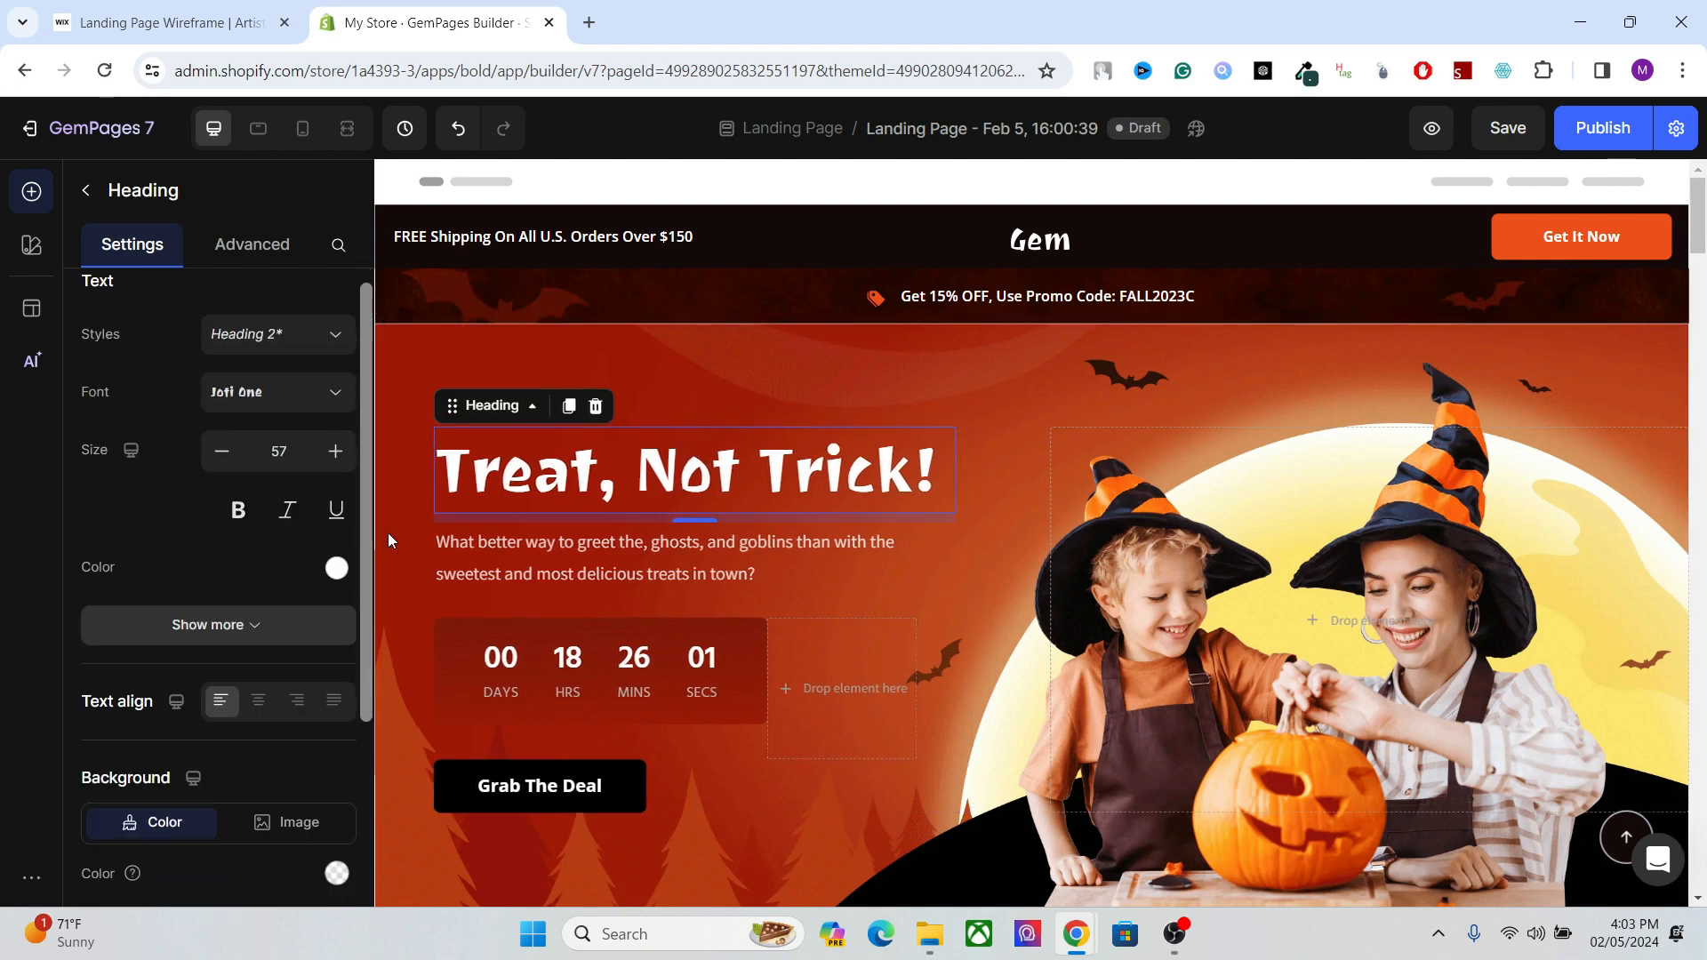
pyautogui.click(313, 794)
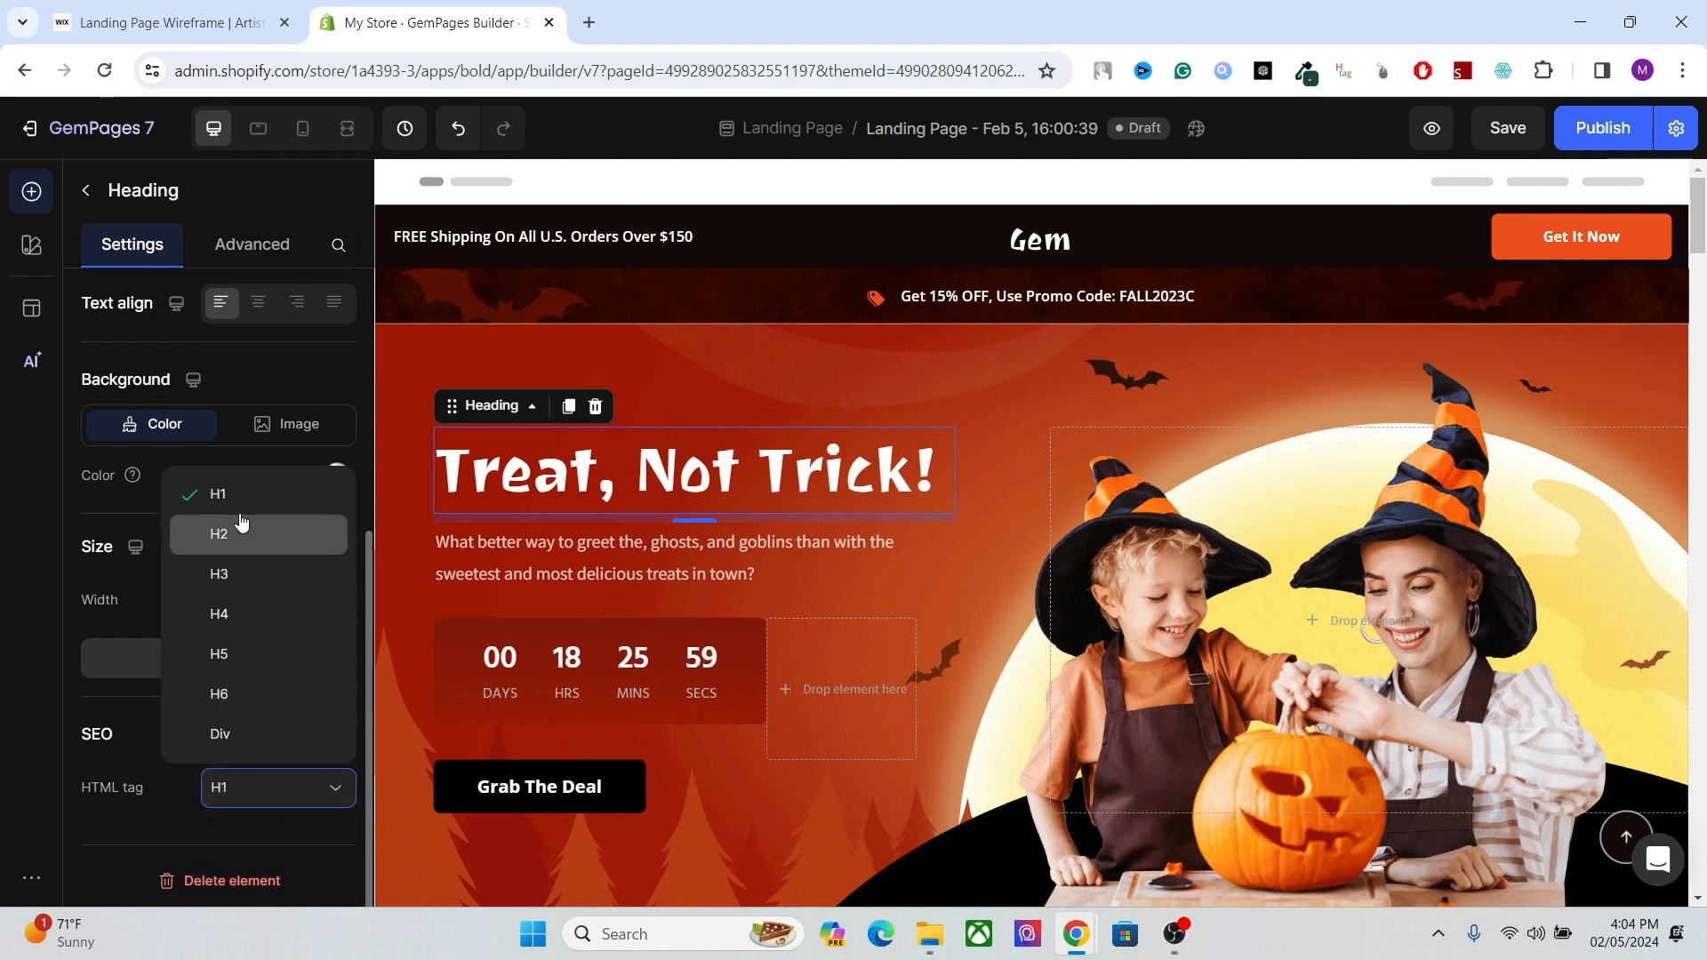
pyautogui.click(791, 498)
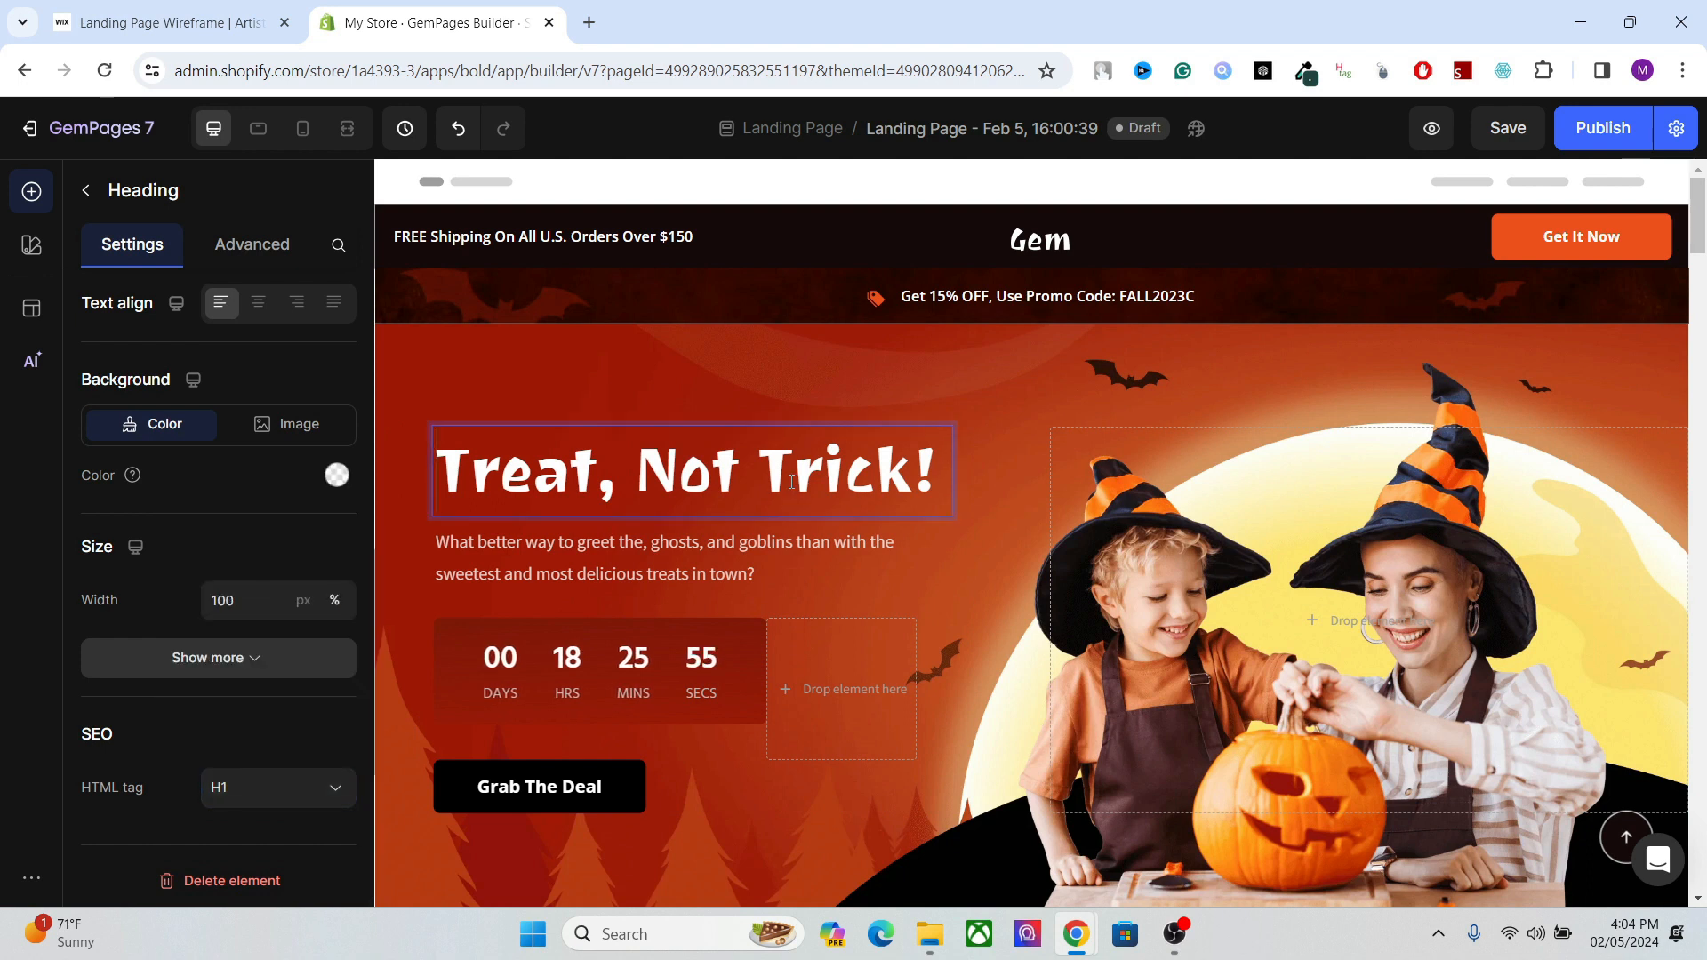
pyautogui.click(841, 359)
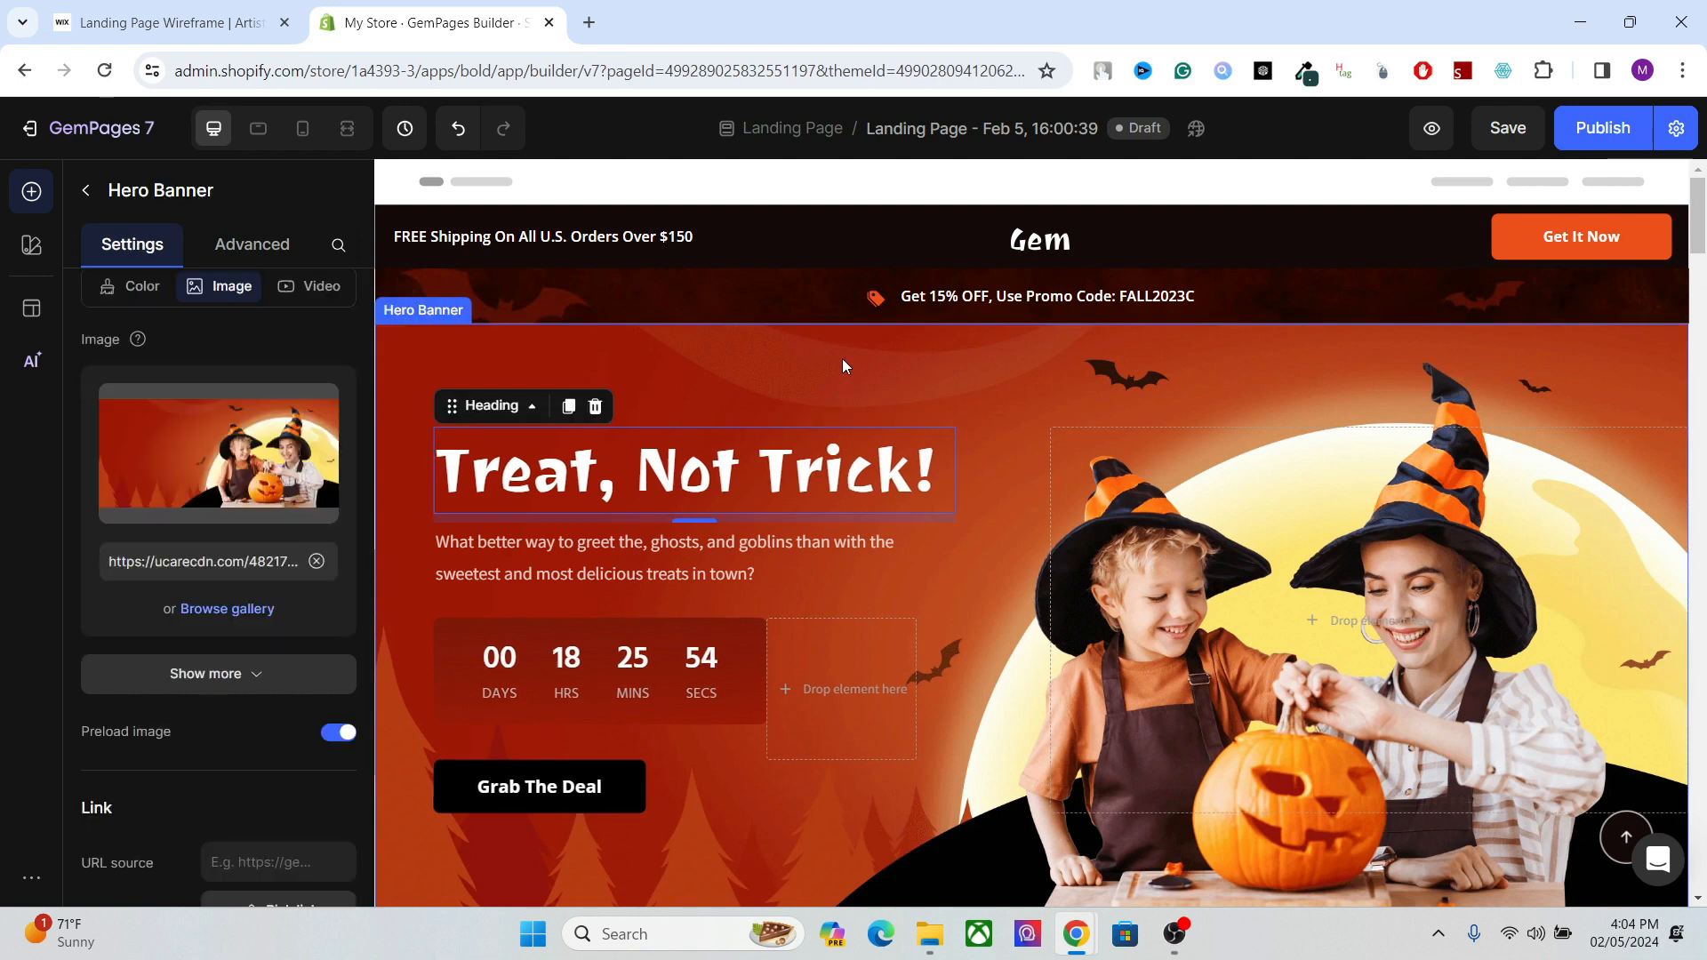
pyautogui.click(795, 472)
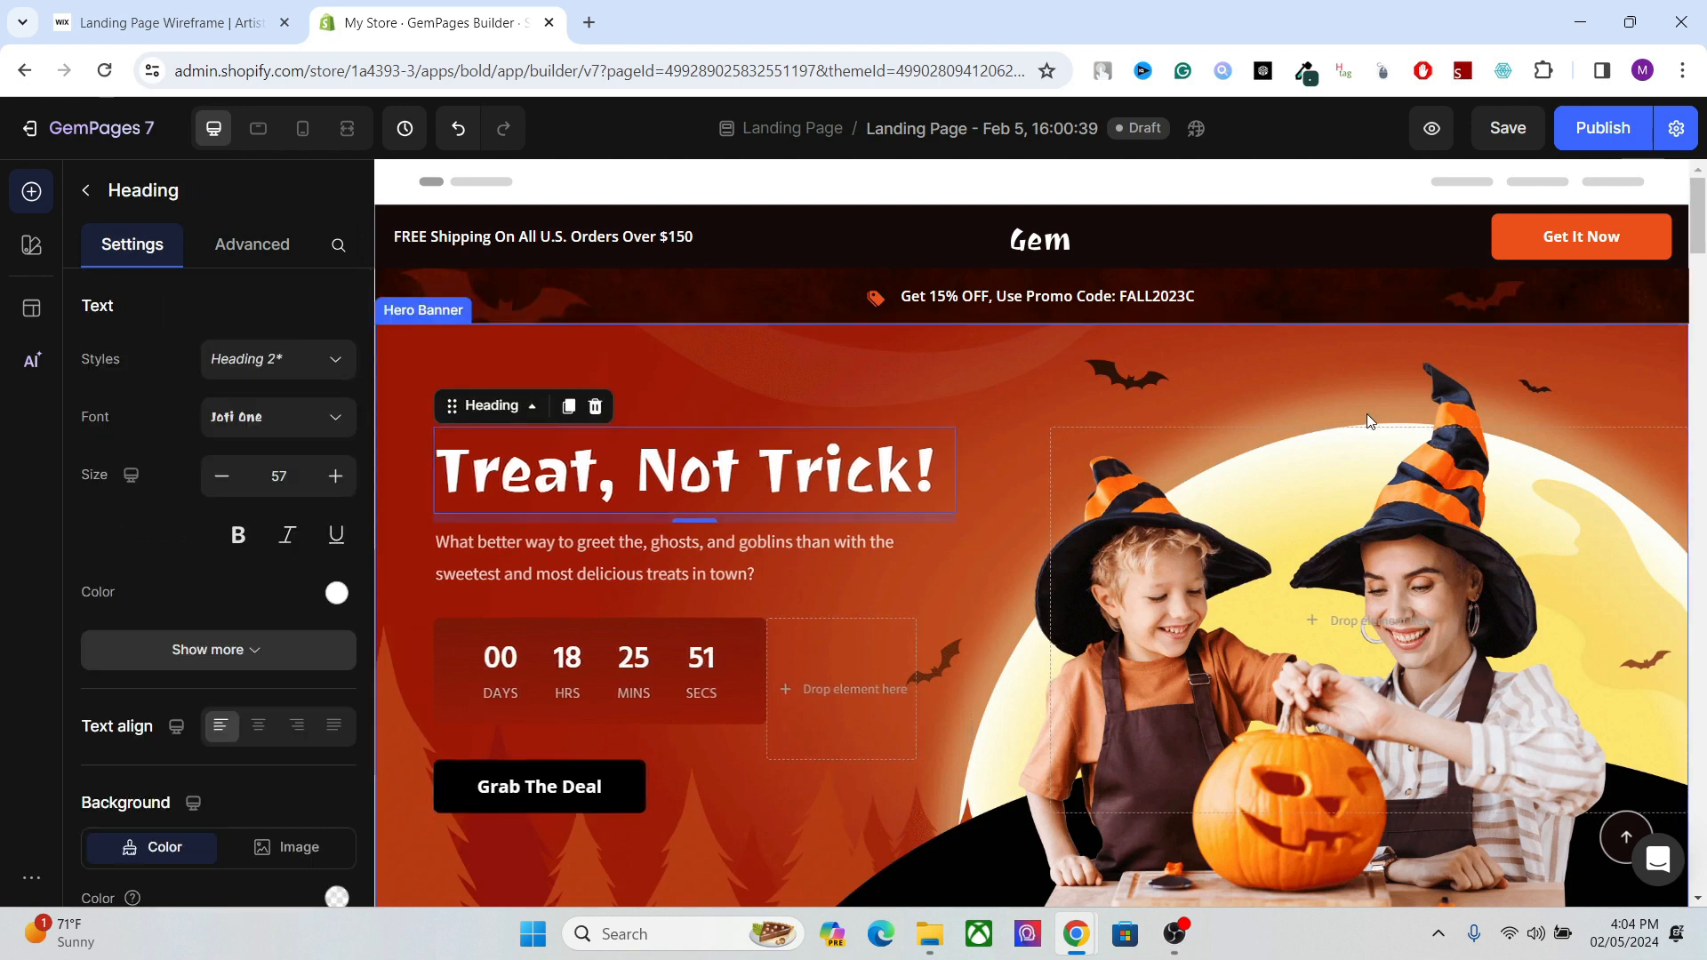
# Switch to Semrush and bring up the Keyword Magic Tool results for "Dog treats".
pyautogui.moveTo(1699, 244); pyautogui.dragTo(1691, 210)
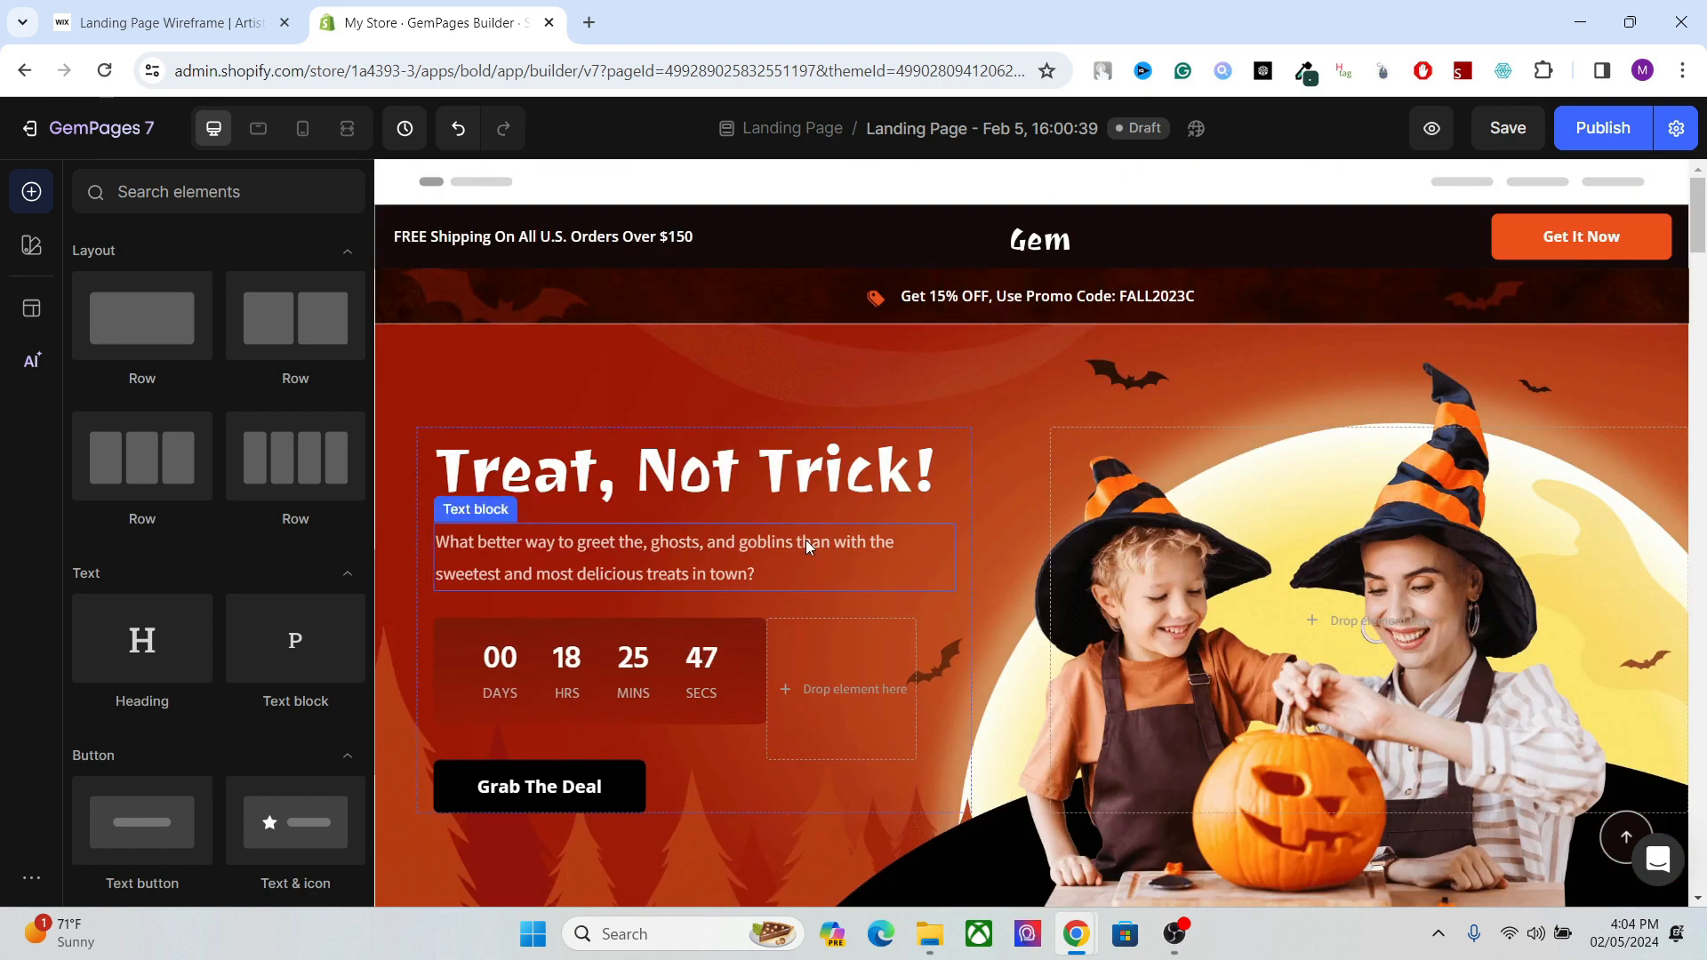
pyautogui.click(800, 484)
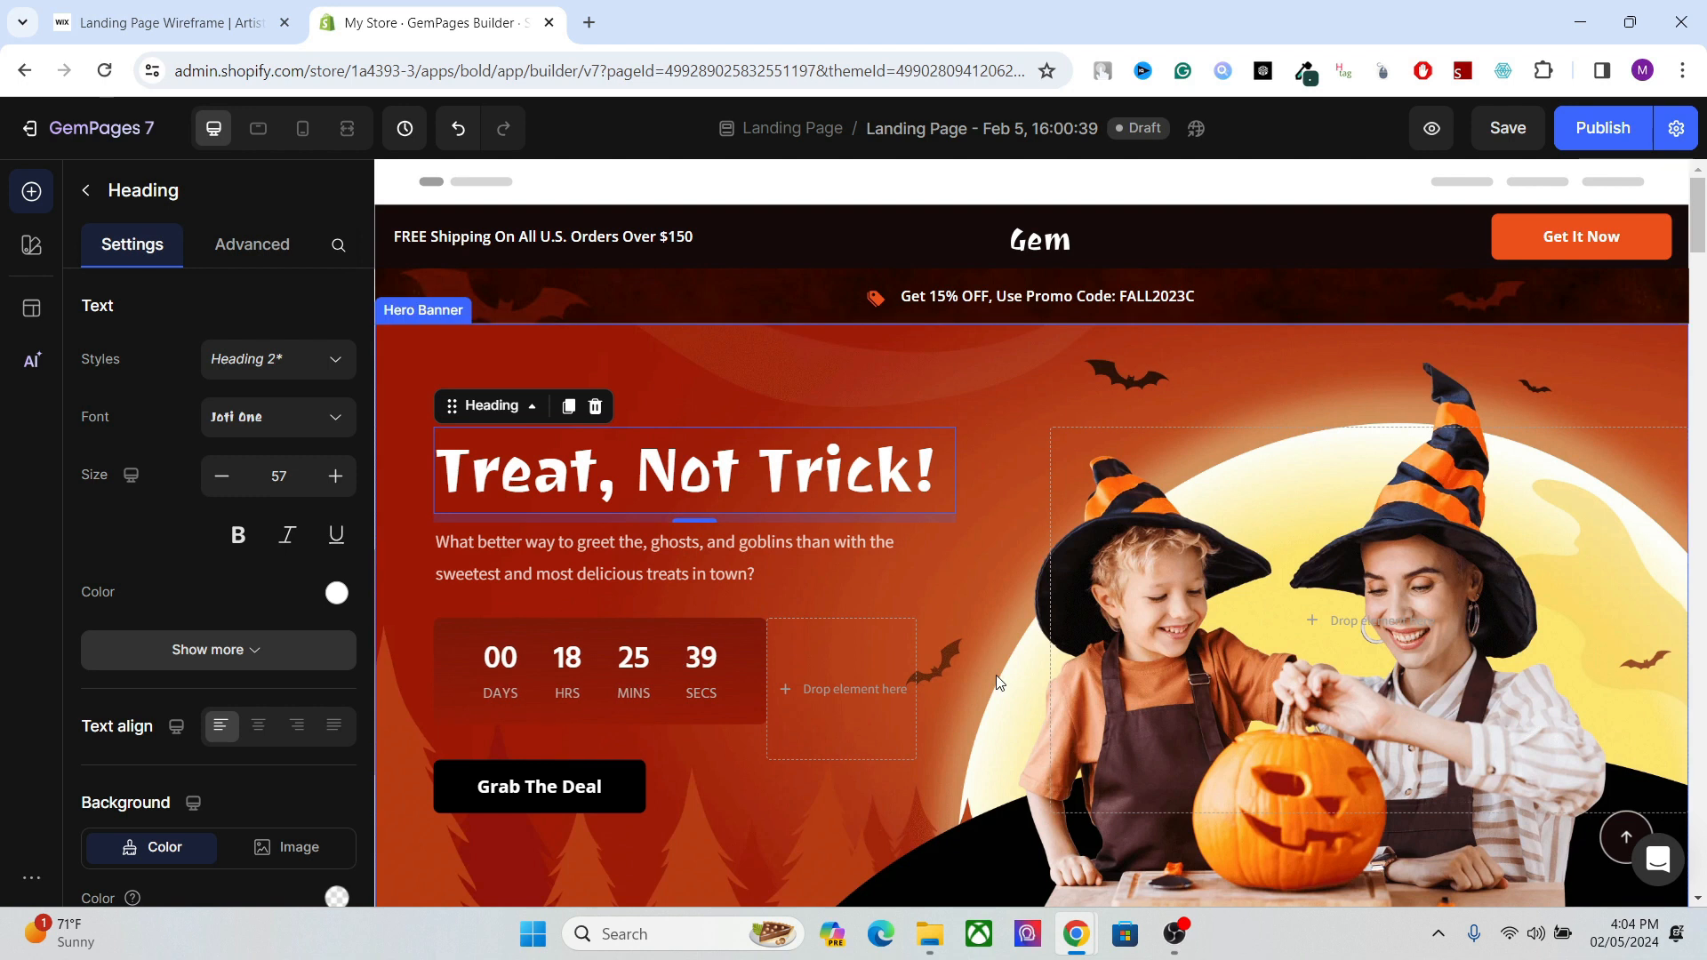
pyautogui.moveTo(1077, 920)
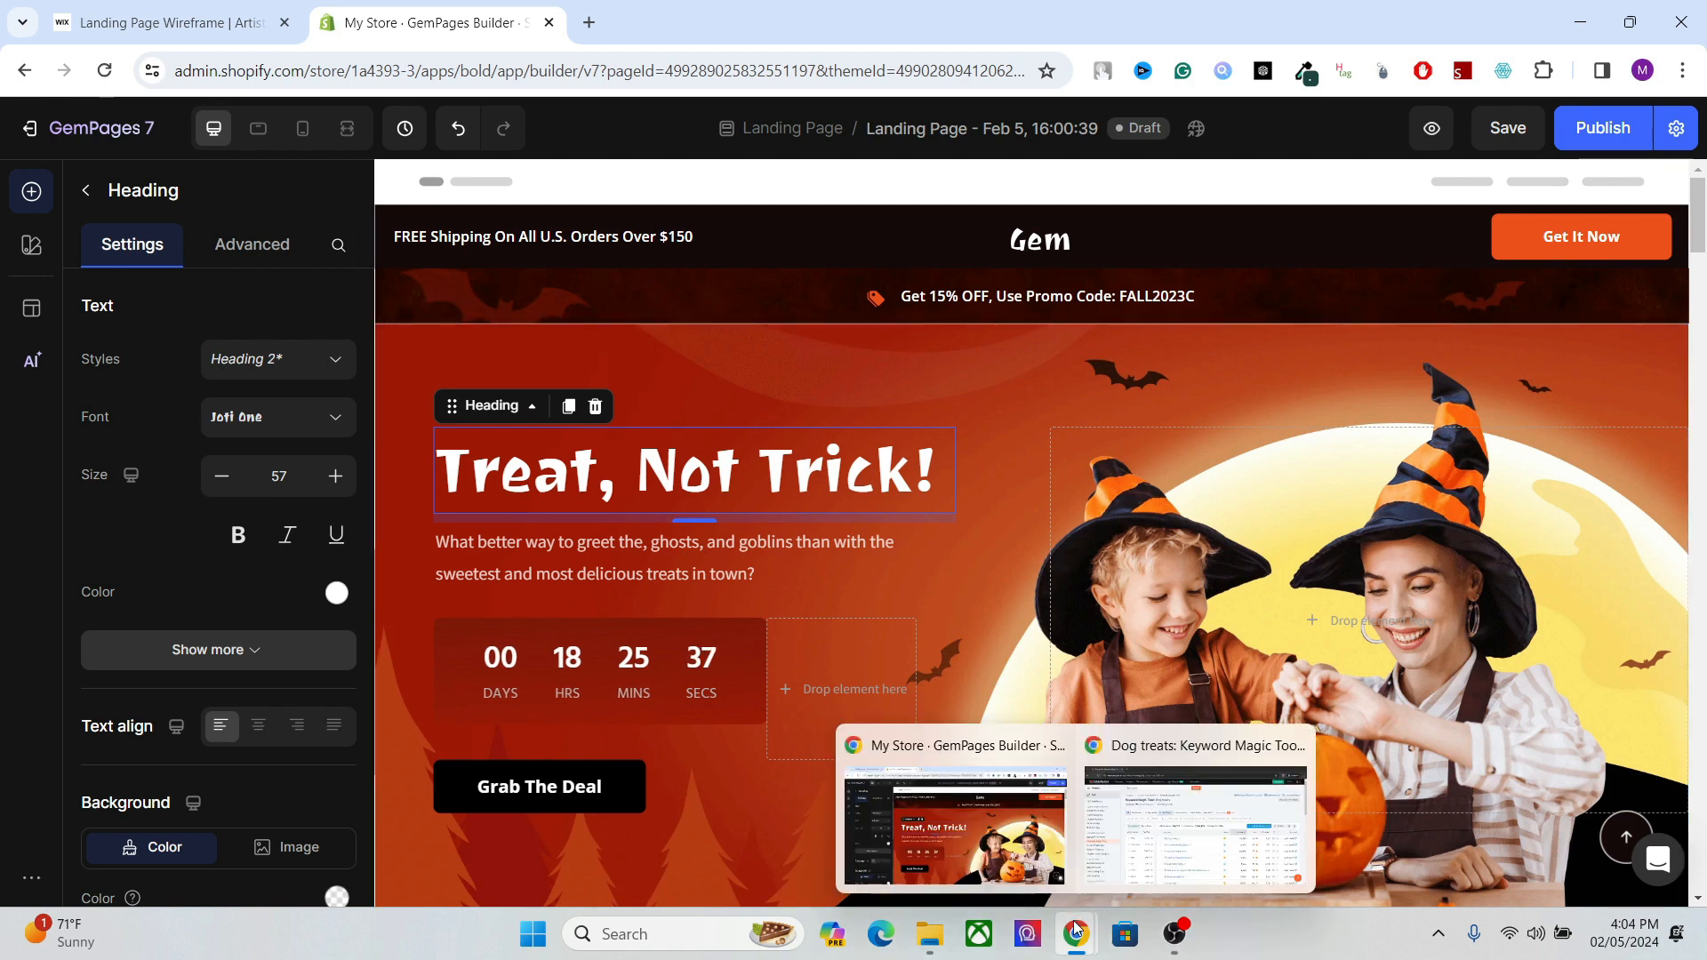
pyautogui.click(1134, 803)
pyautogui.moveTo(1698, 314)
pyautogui.mouseDown()
pyautogui.moveTo(1698, 383)
pyautogui.moveTo(1699, 311)
pyautogui.mouseUp()
pyautogui.click(605, 171)
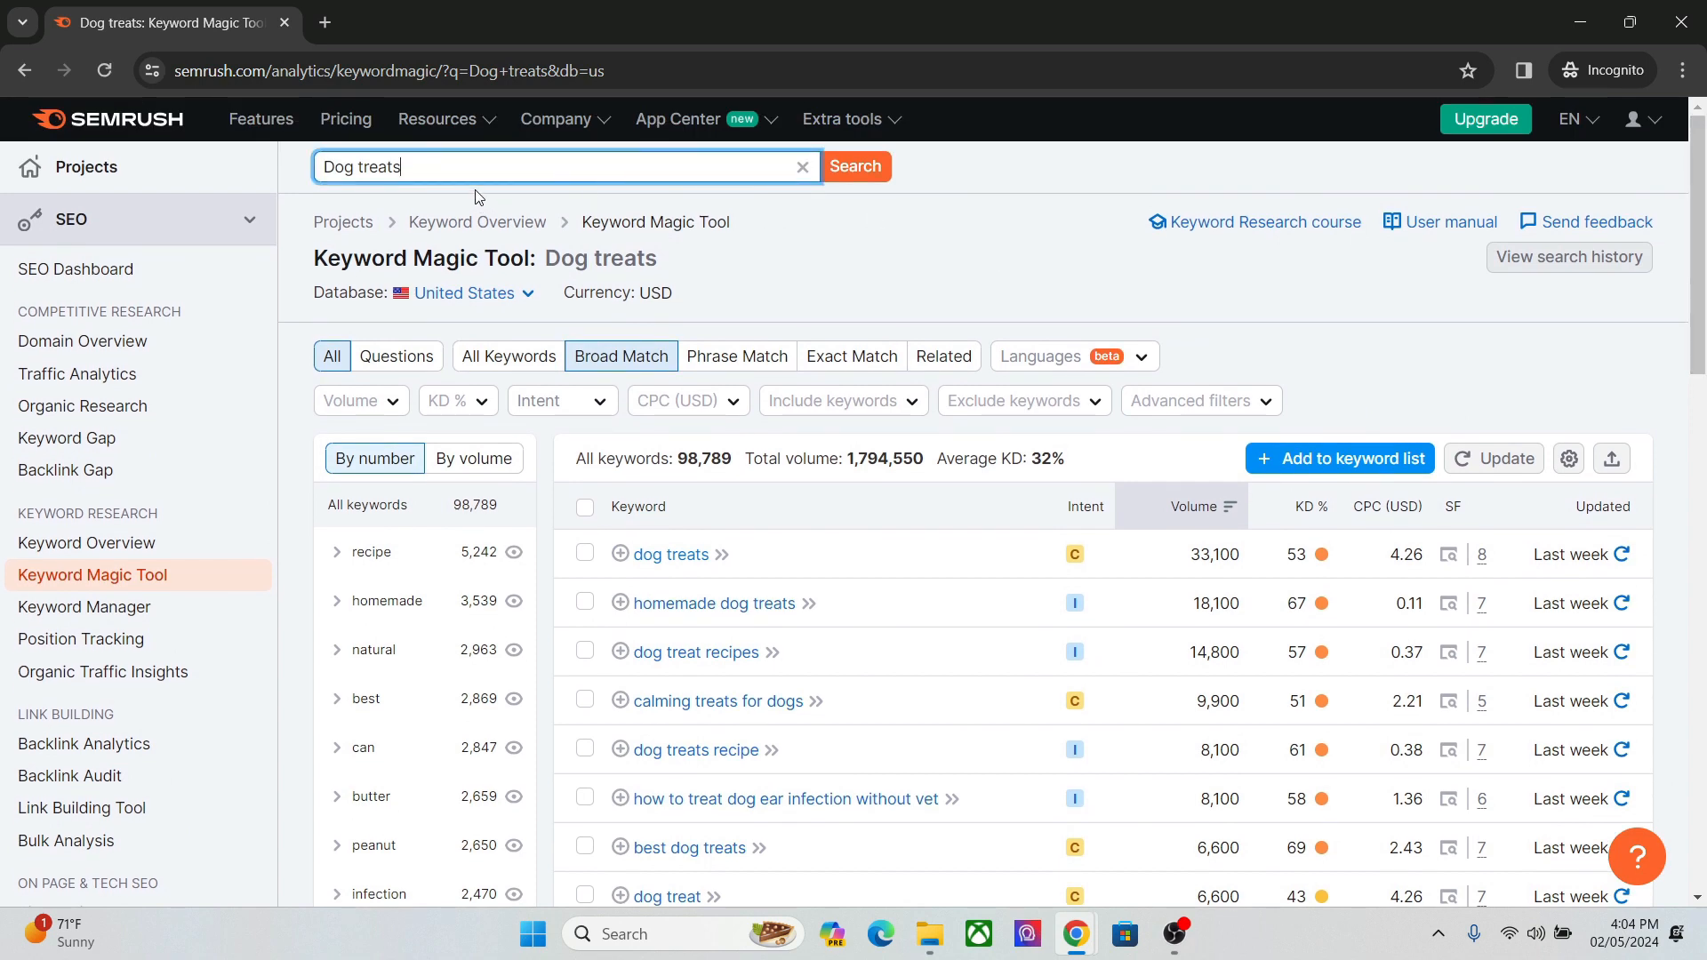
pyautogui.tripleClick(389, 171)
# Filter the "Dog treats" keyword list to Commercial and Transactional search intent.
pyautogui.click(594, 401)
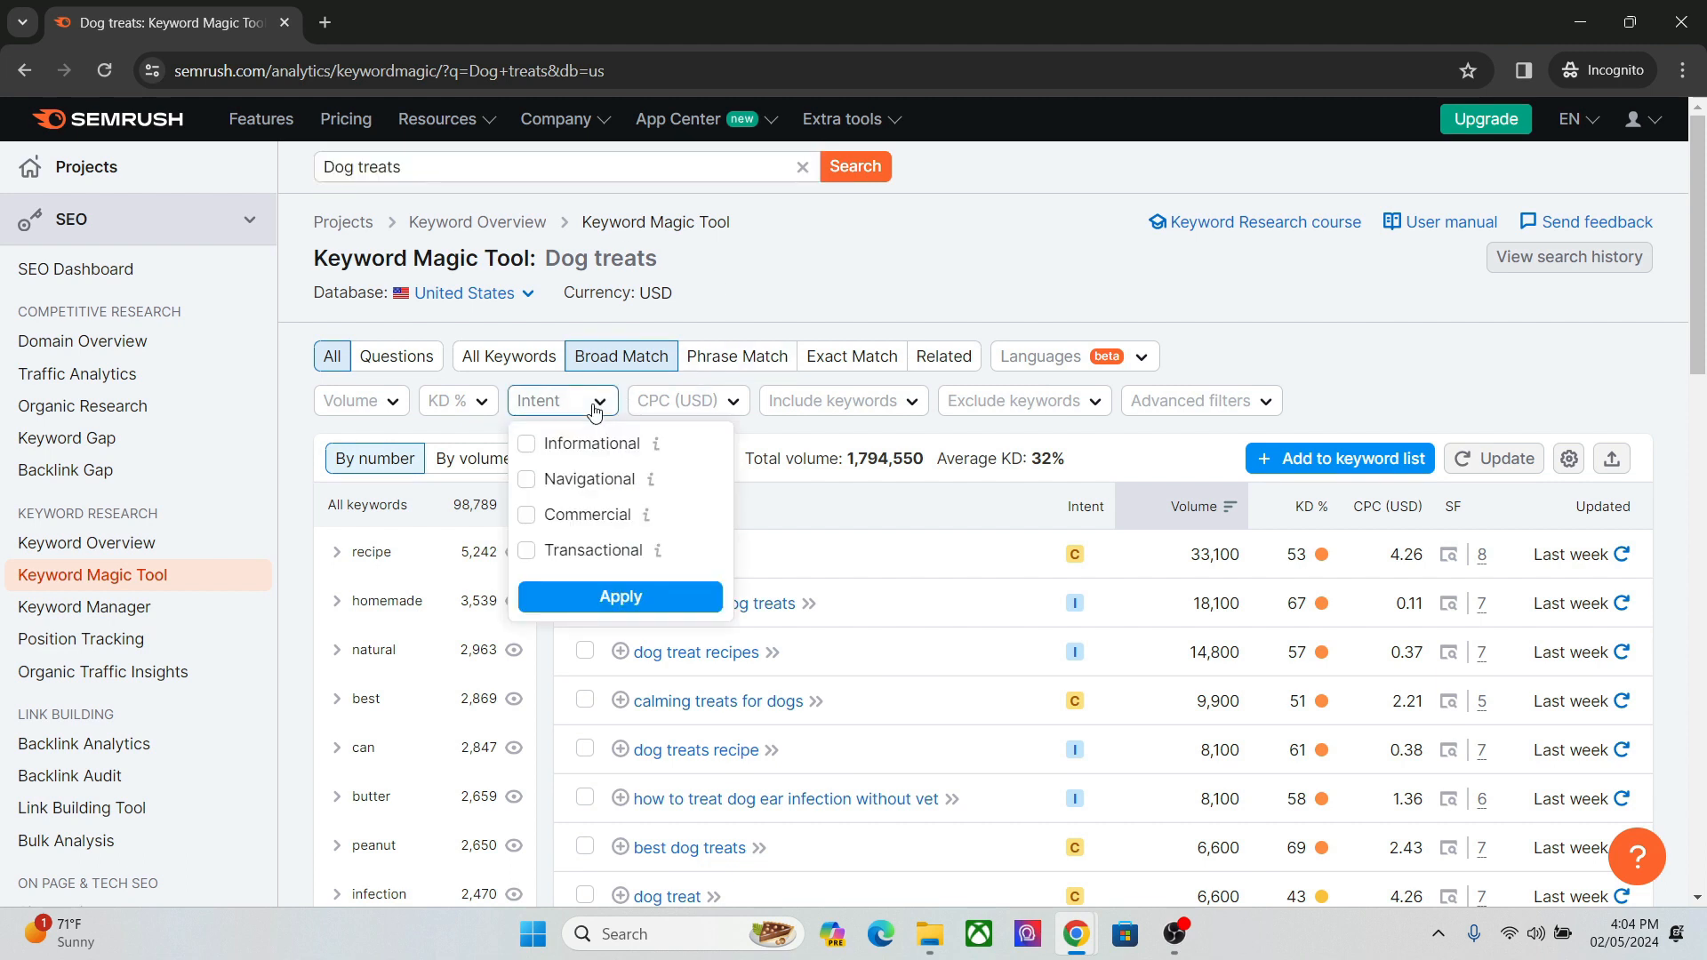
pyautogui.click(526, 518)
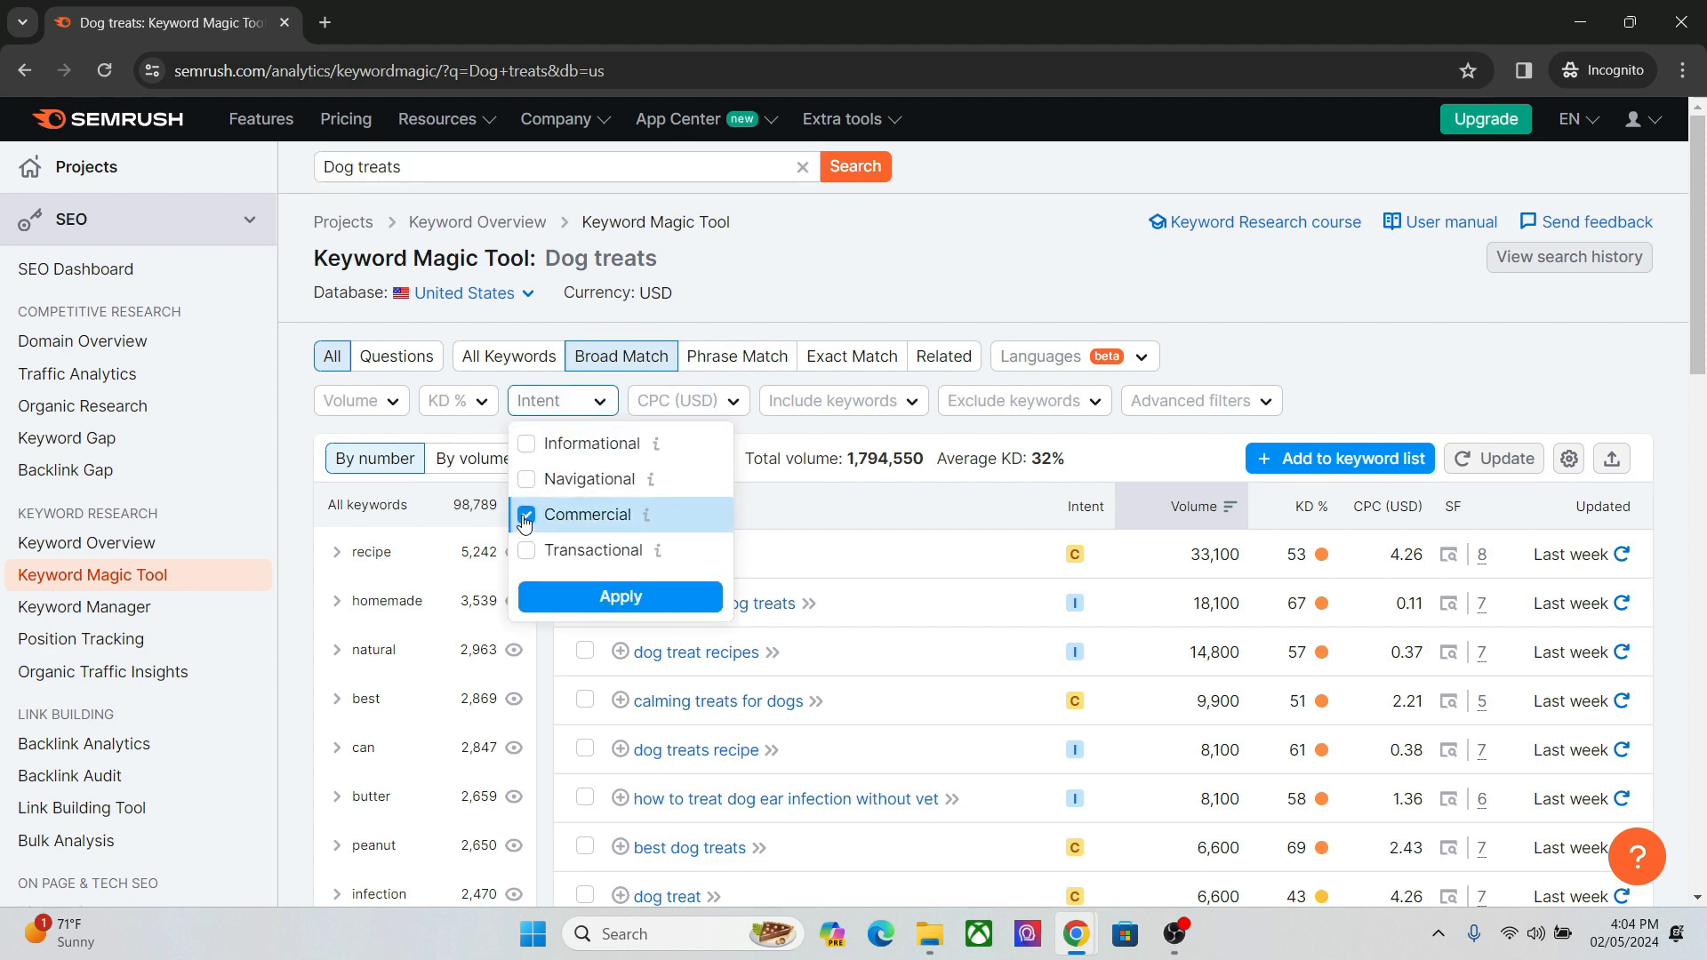
pyautogui.click(526, 552)
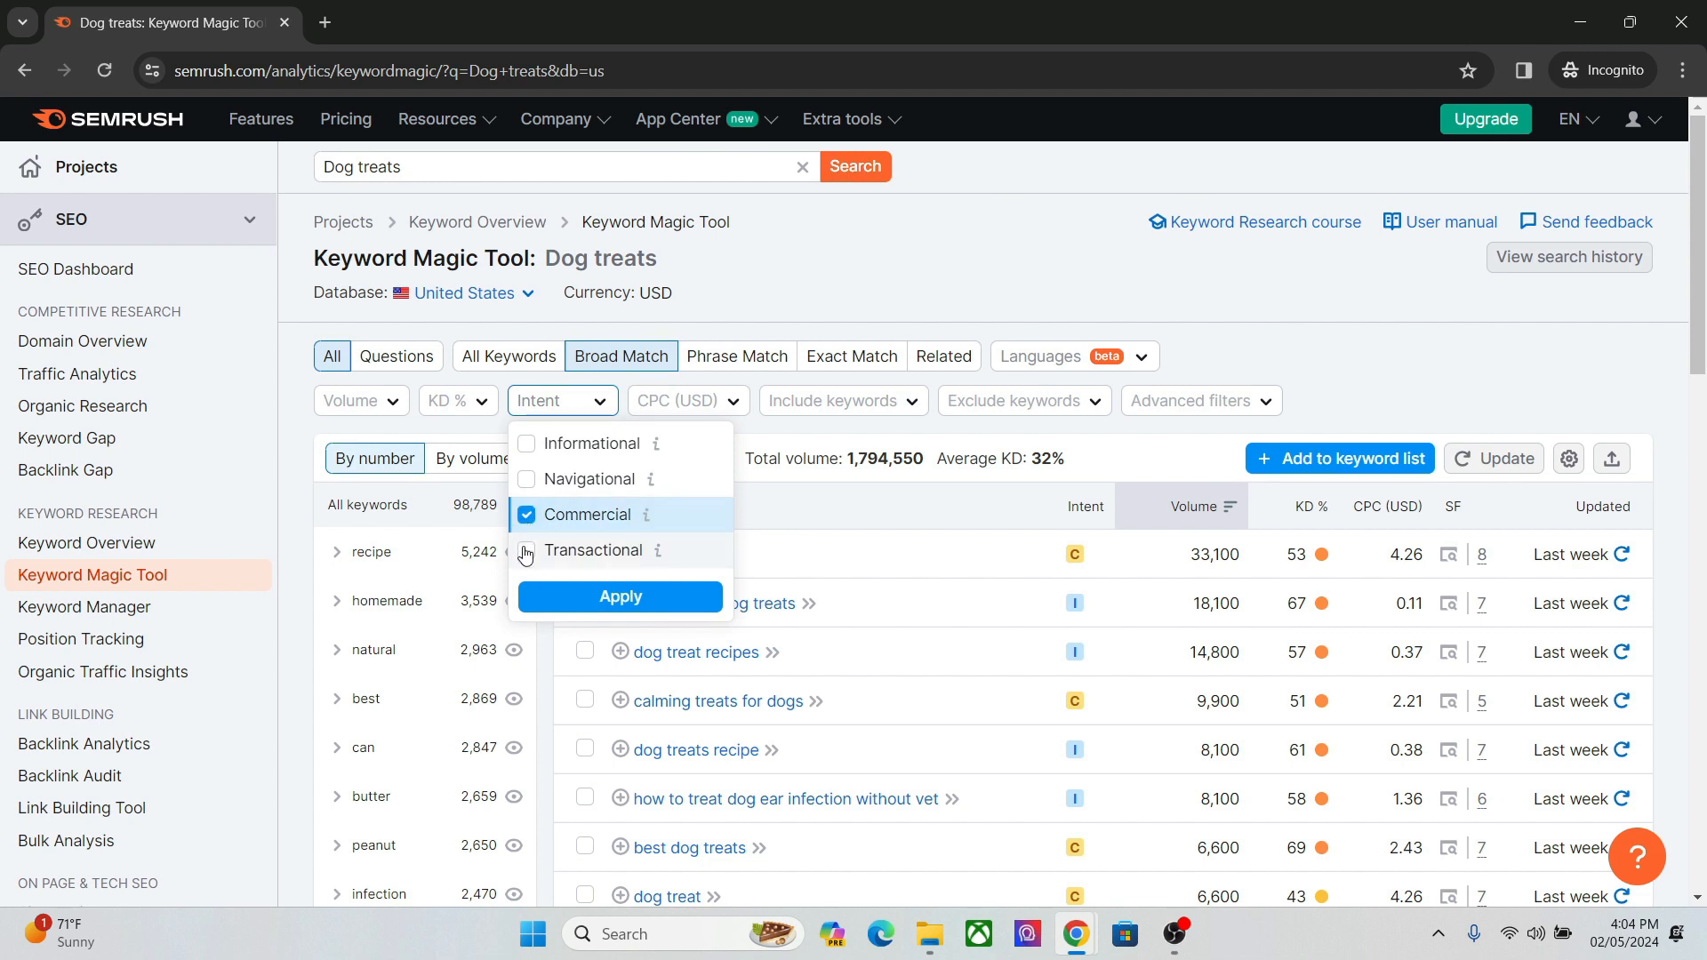
pyautogui.click(578, 596)
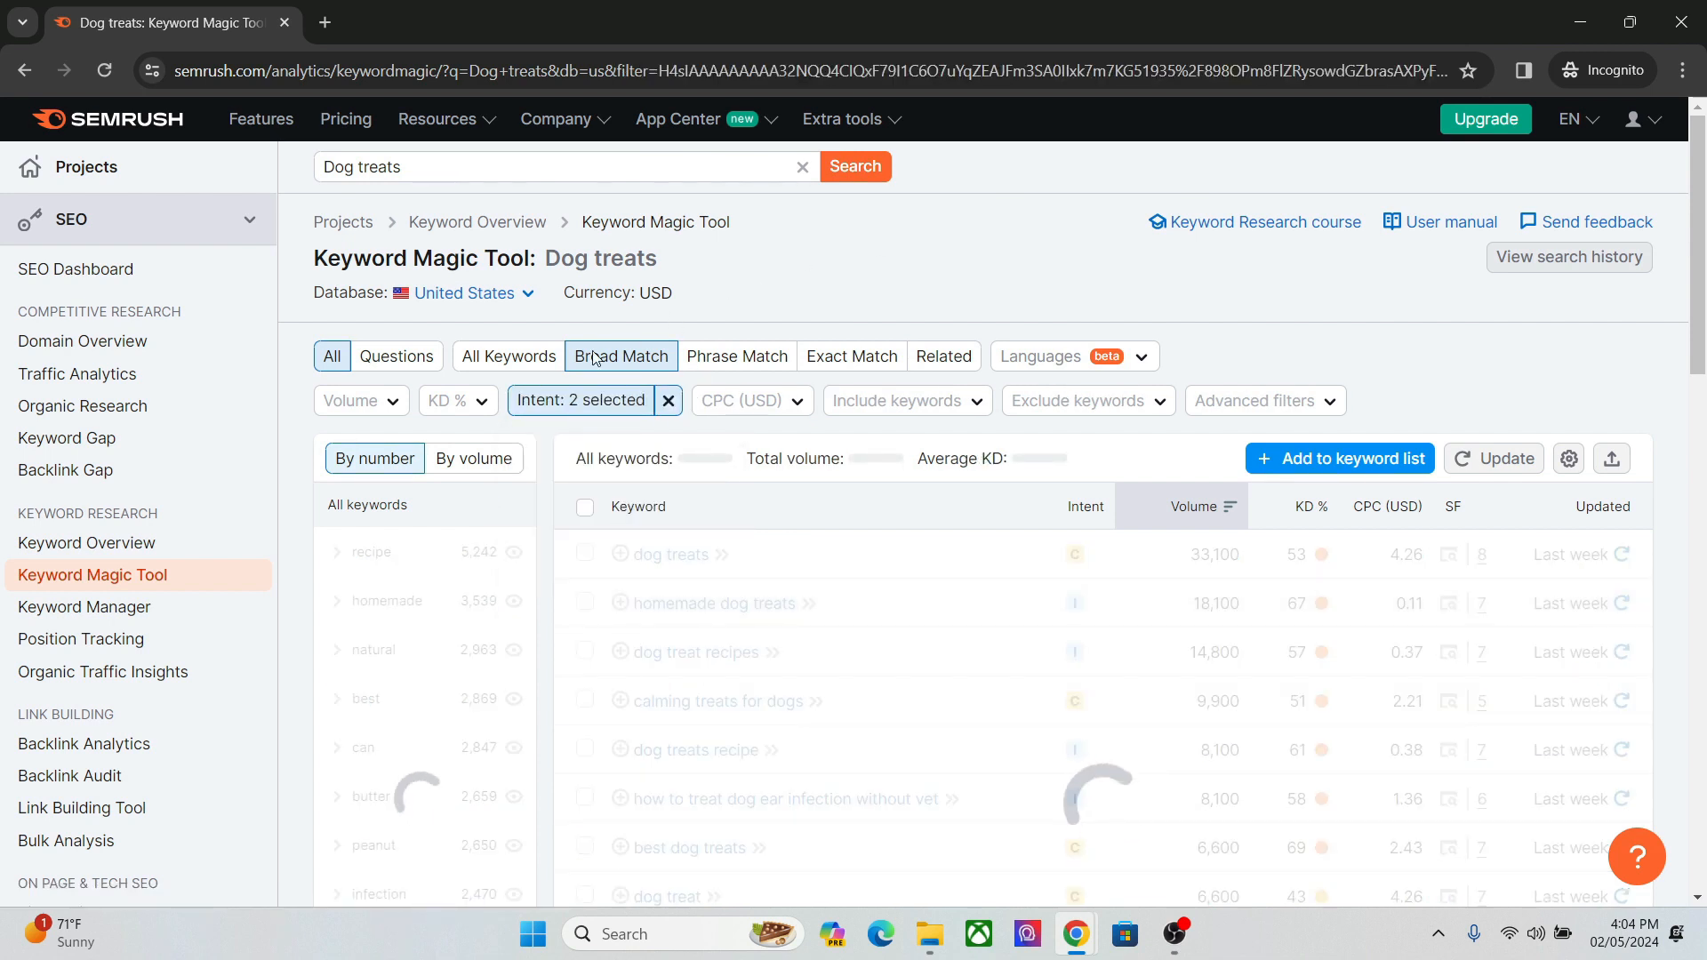
# Limit the keyword list to Very easy keyword difficulty (0–14%) and review the remaining keywords with their intent.
pyautogui.click(488, 405)
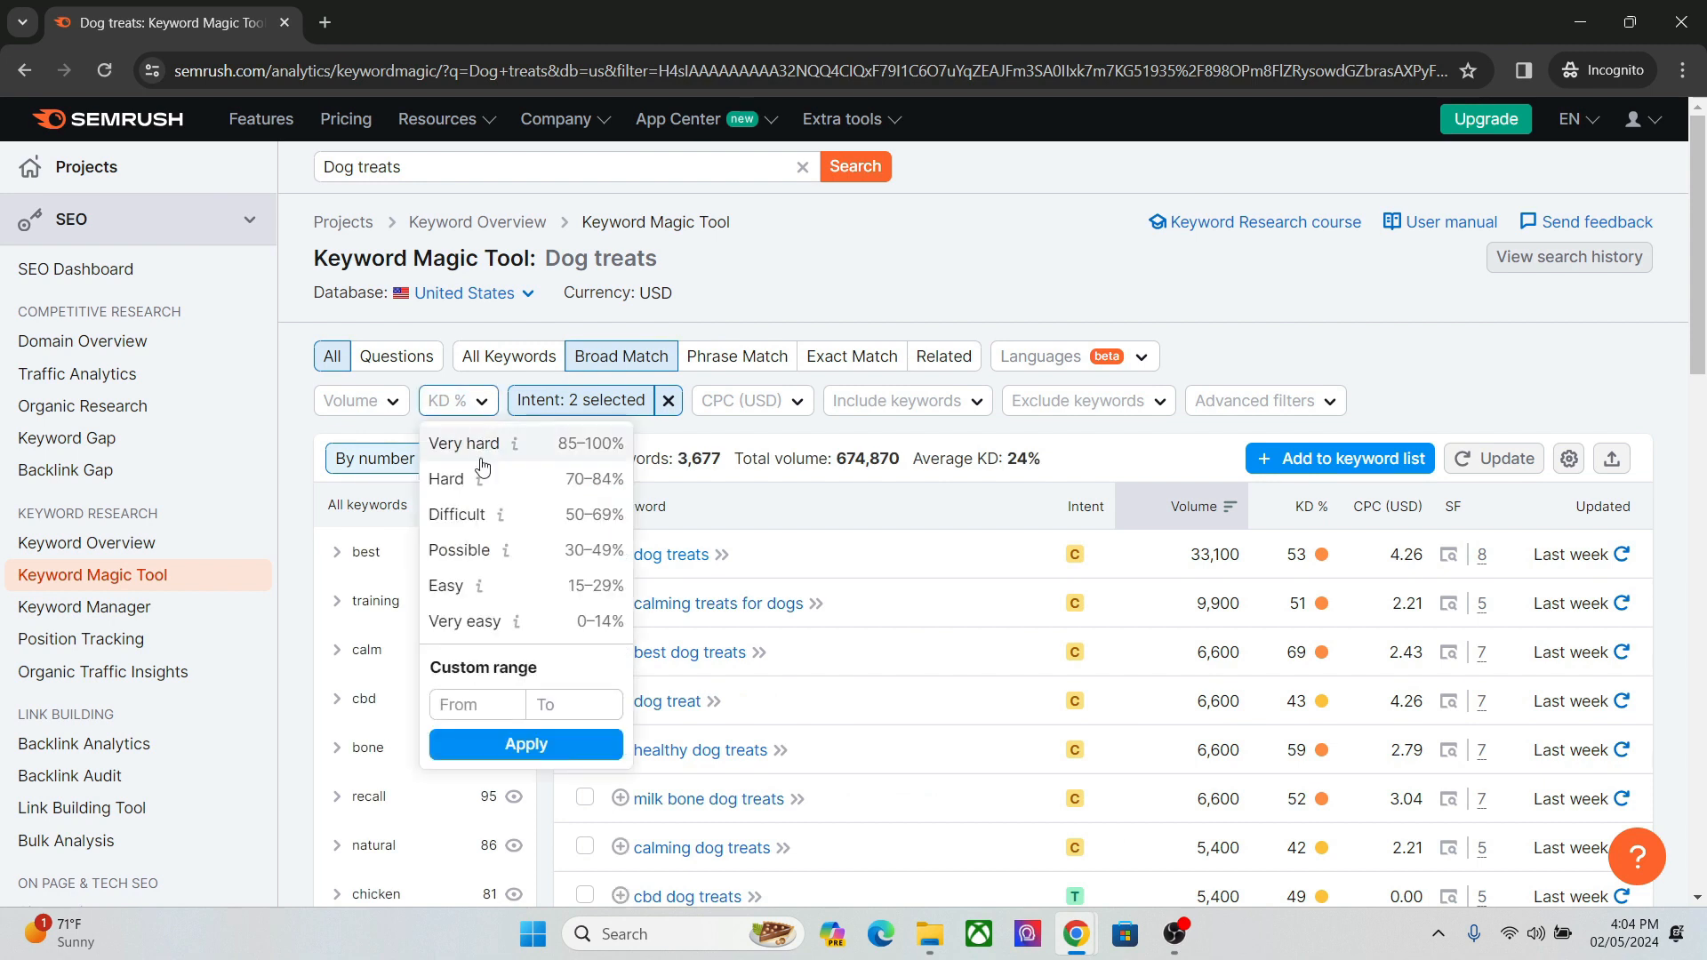
pyautogui.click(467, 622)
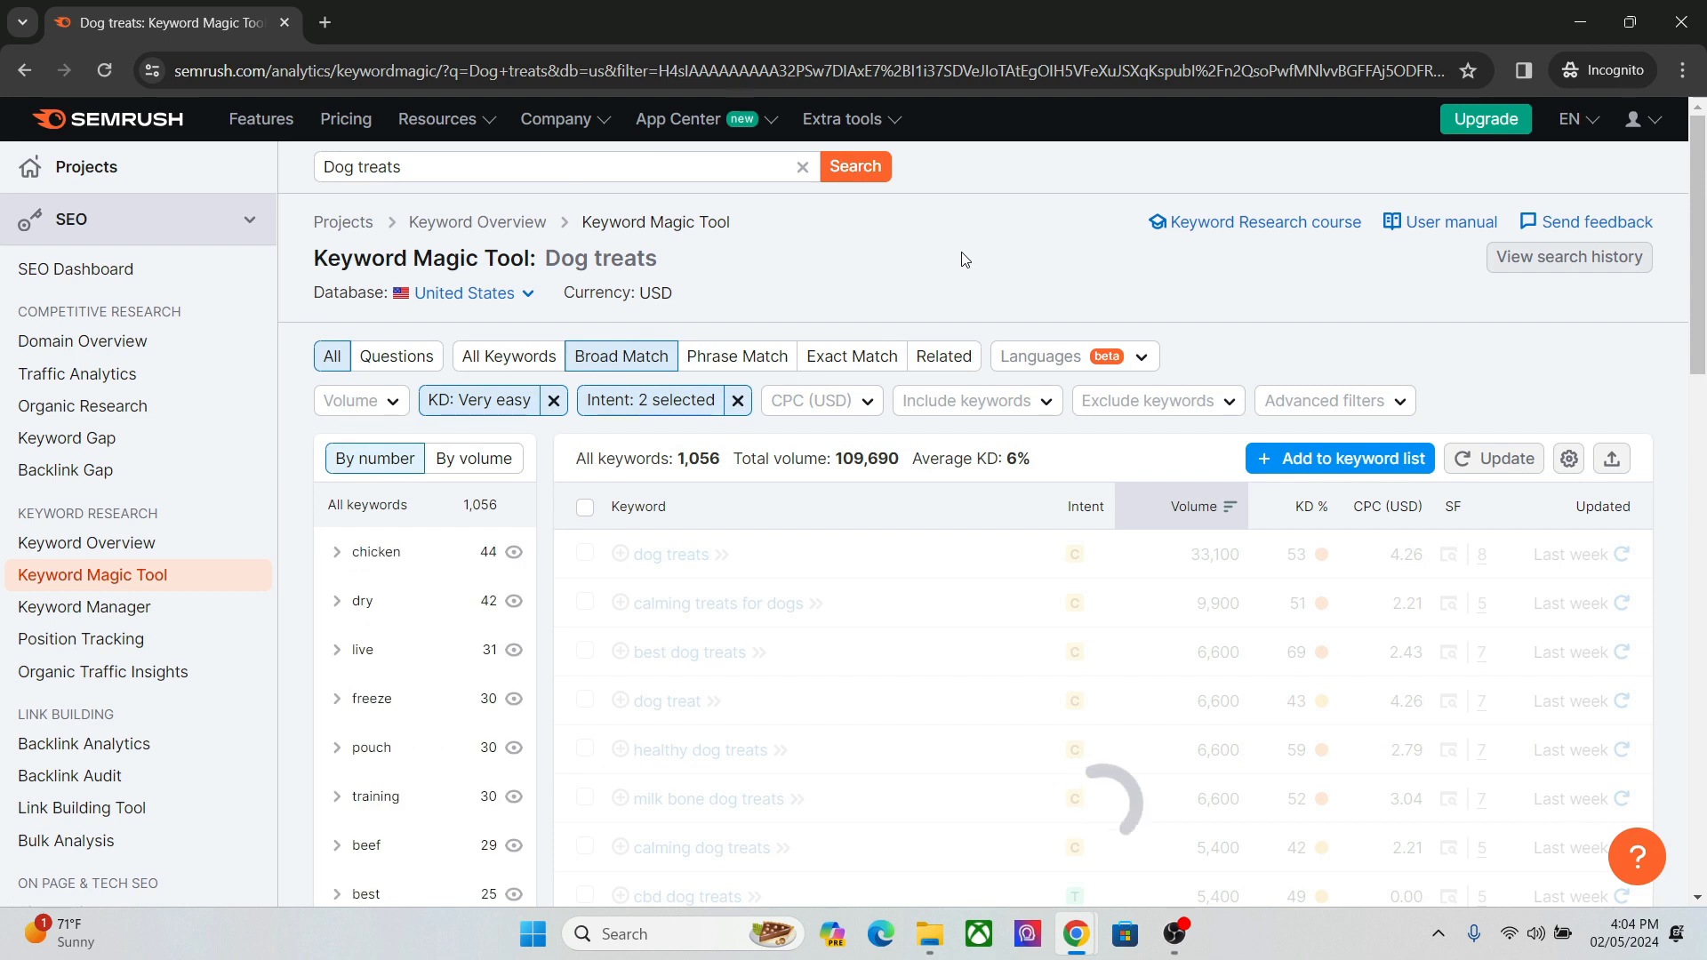
pyautogui.moveTo(1699, 261)
pyautogui.mouseDown()
pyautogui.moveTo(1699, 356)
pyautogui.moveTo(1701, 276)
pyautogui.mouseUp()
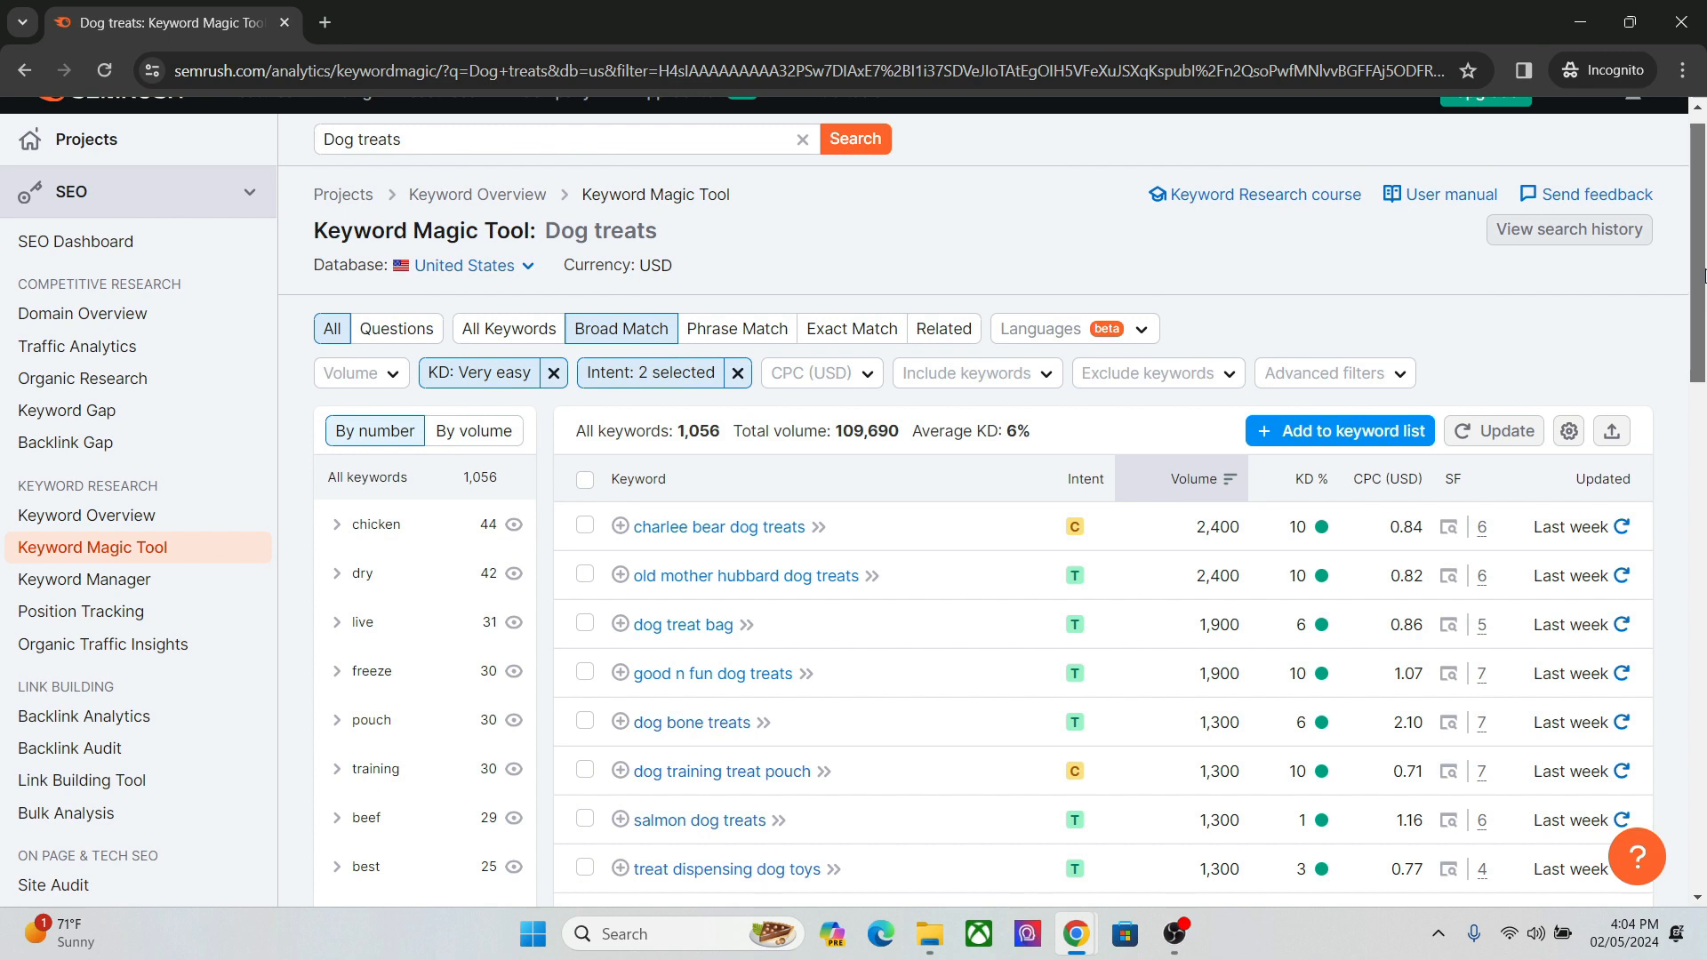
pyautogui.scroll(-2, 874, 410)
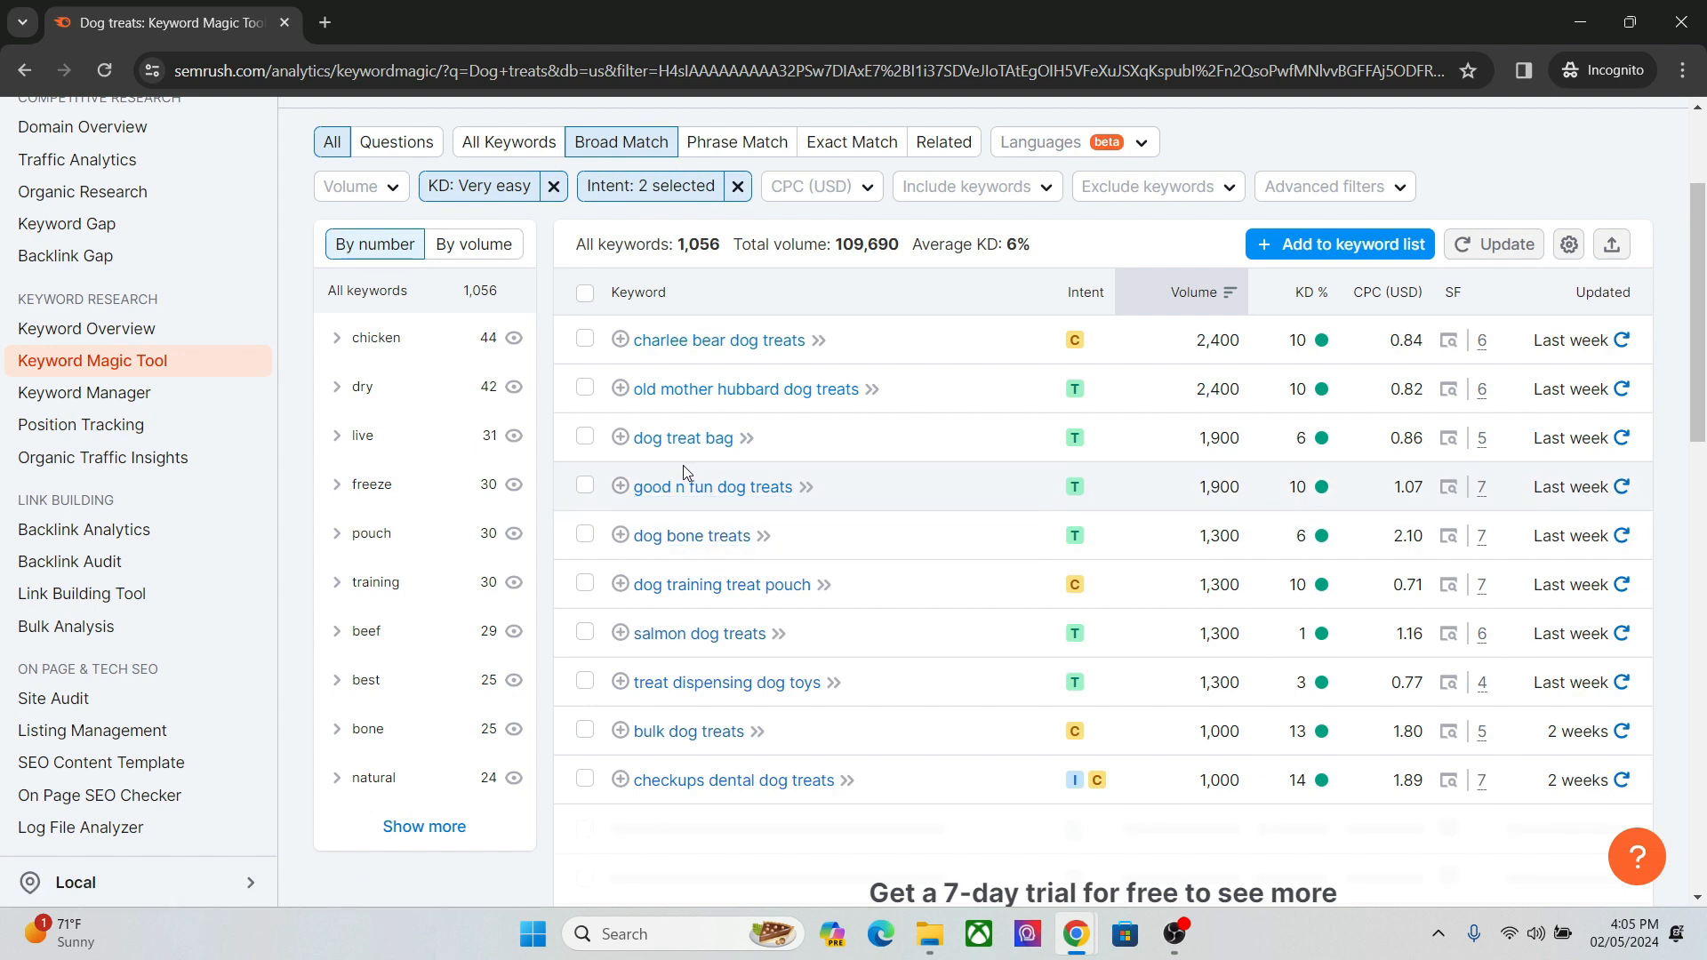
pyautogui.moveTo(1074, 584)
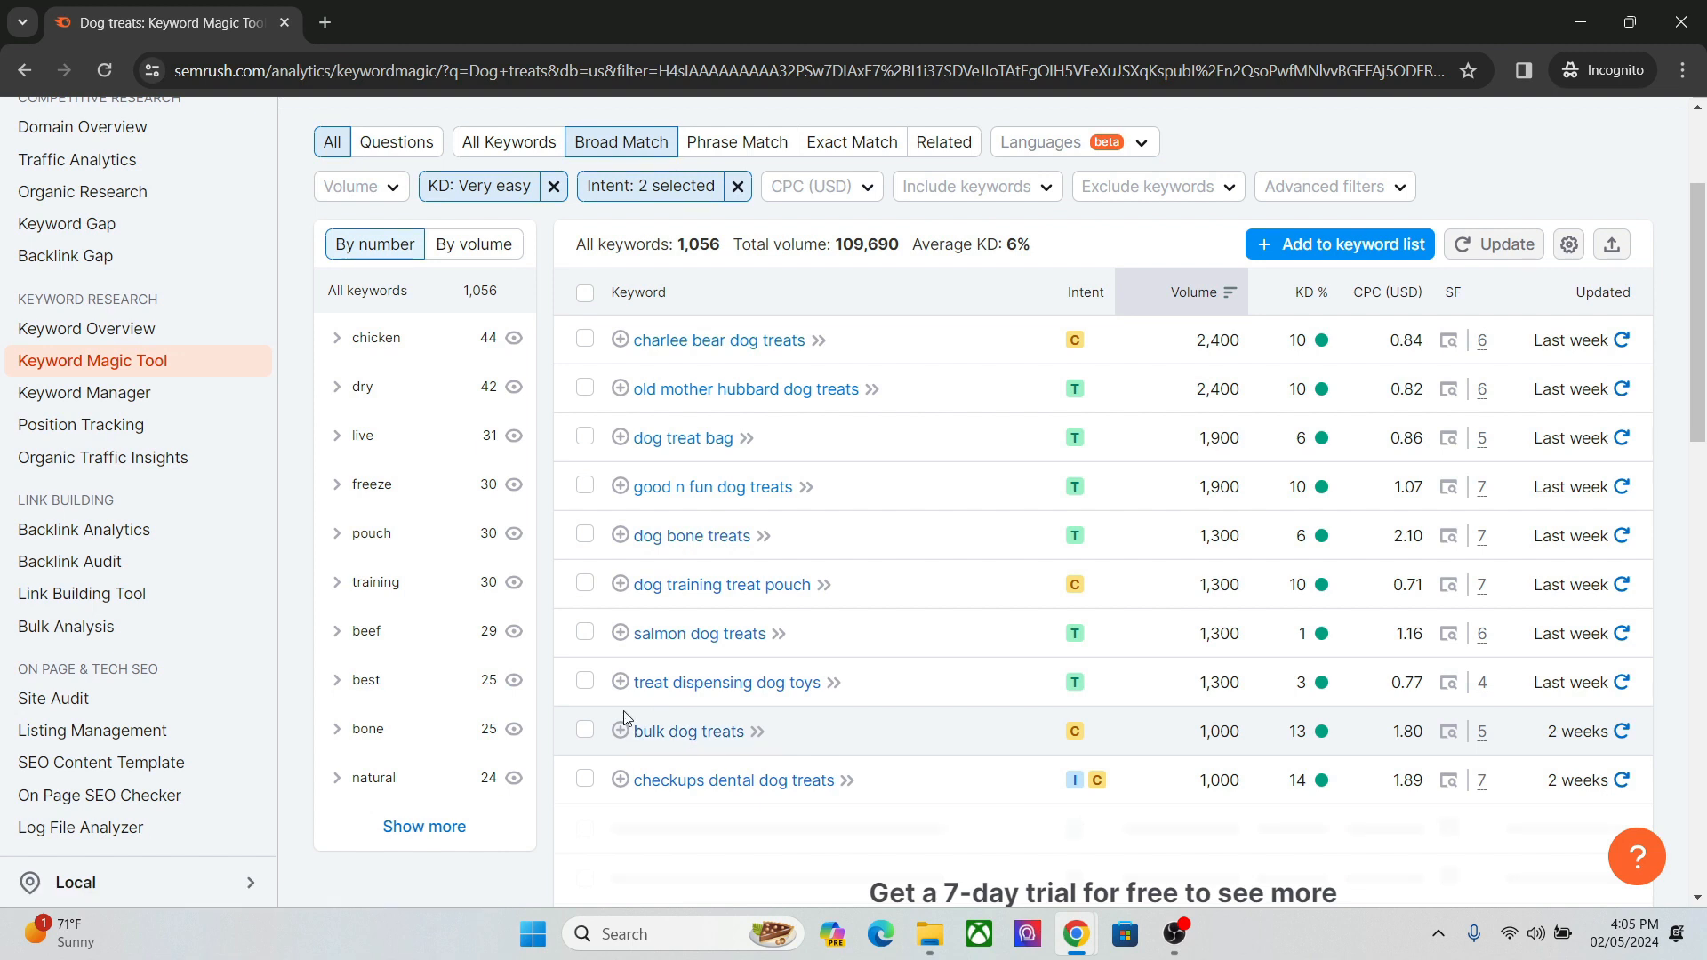
# Search Google for the keyword "bulk dog treats", look over the results and return to the Semrush keyword list.
pyautogui.moveTo(633, 724); pyautogui.dragTo(757, 731)
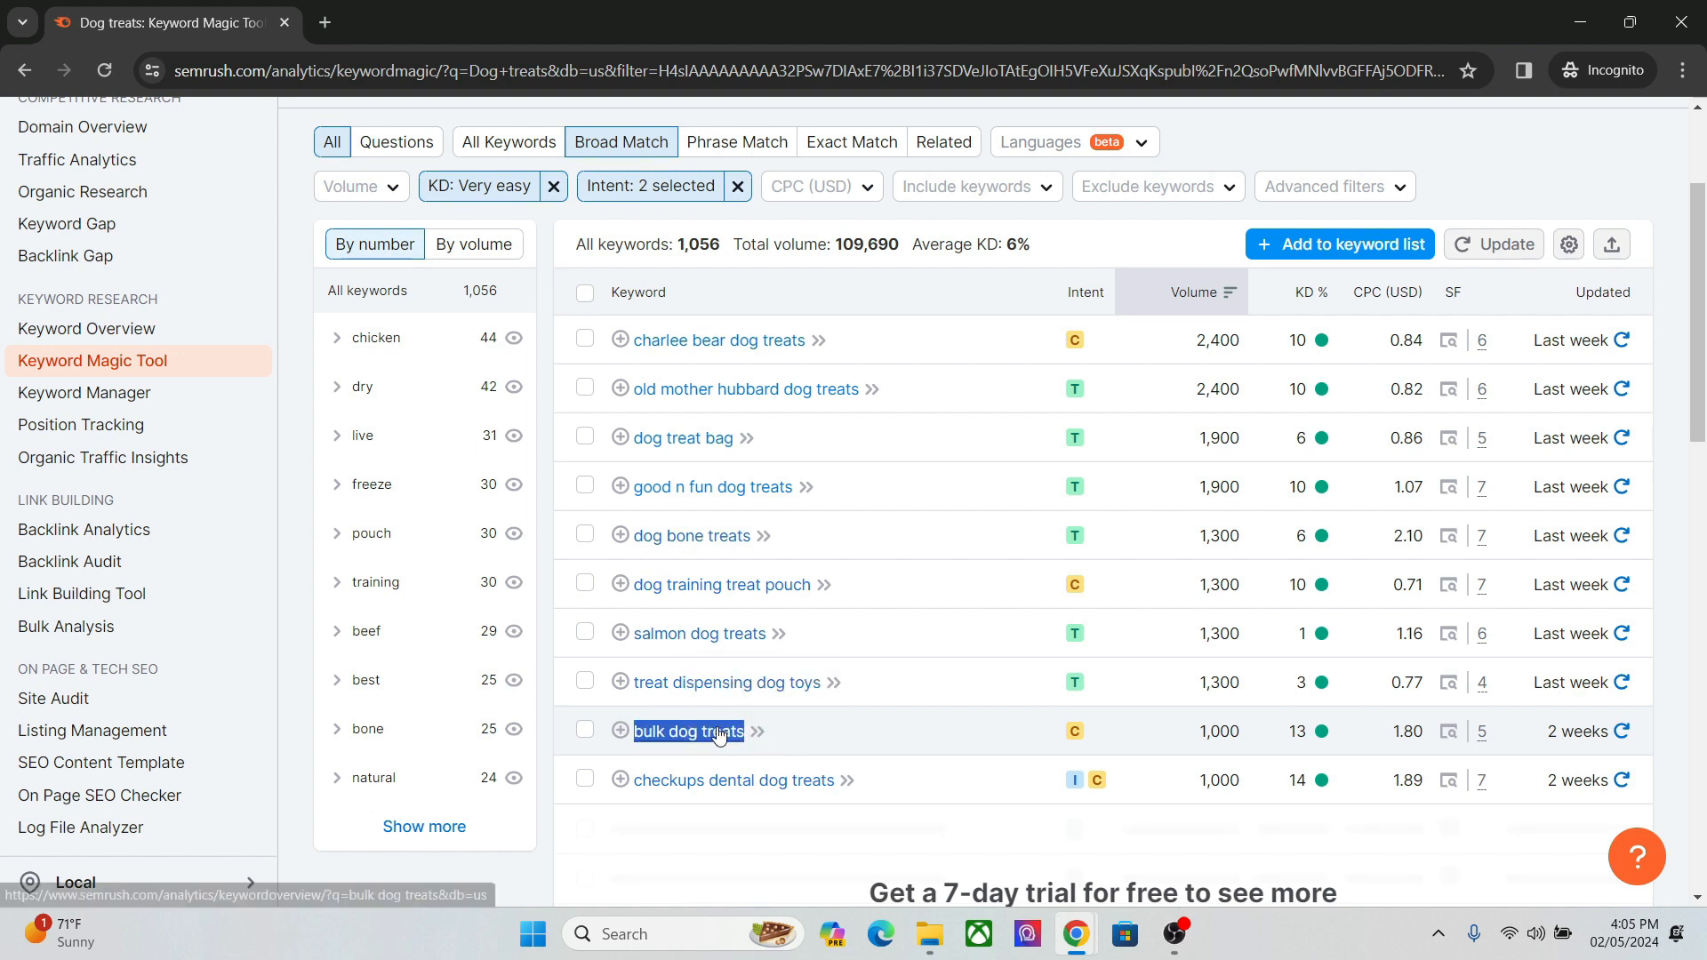
pyautogui.rightClick(718, 732)
pyautogui.click(817, 552)
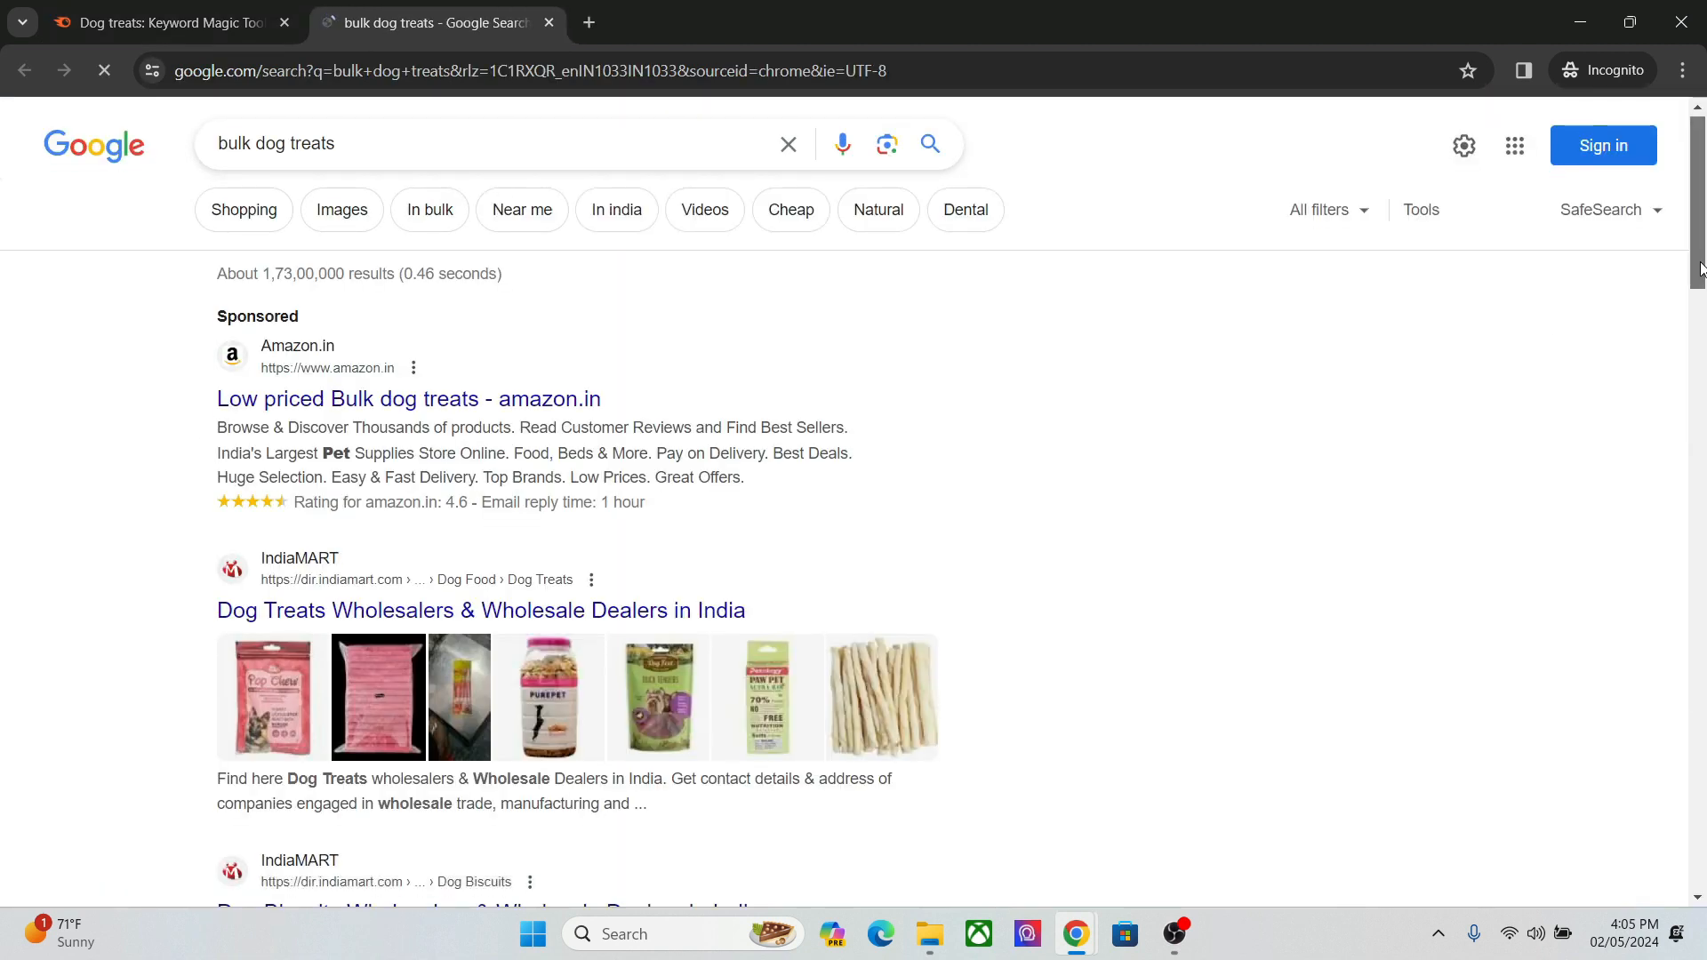
pyautogui.scroll(-2, 924, 283)
pyautogui.click(169, 22)
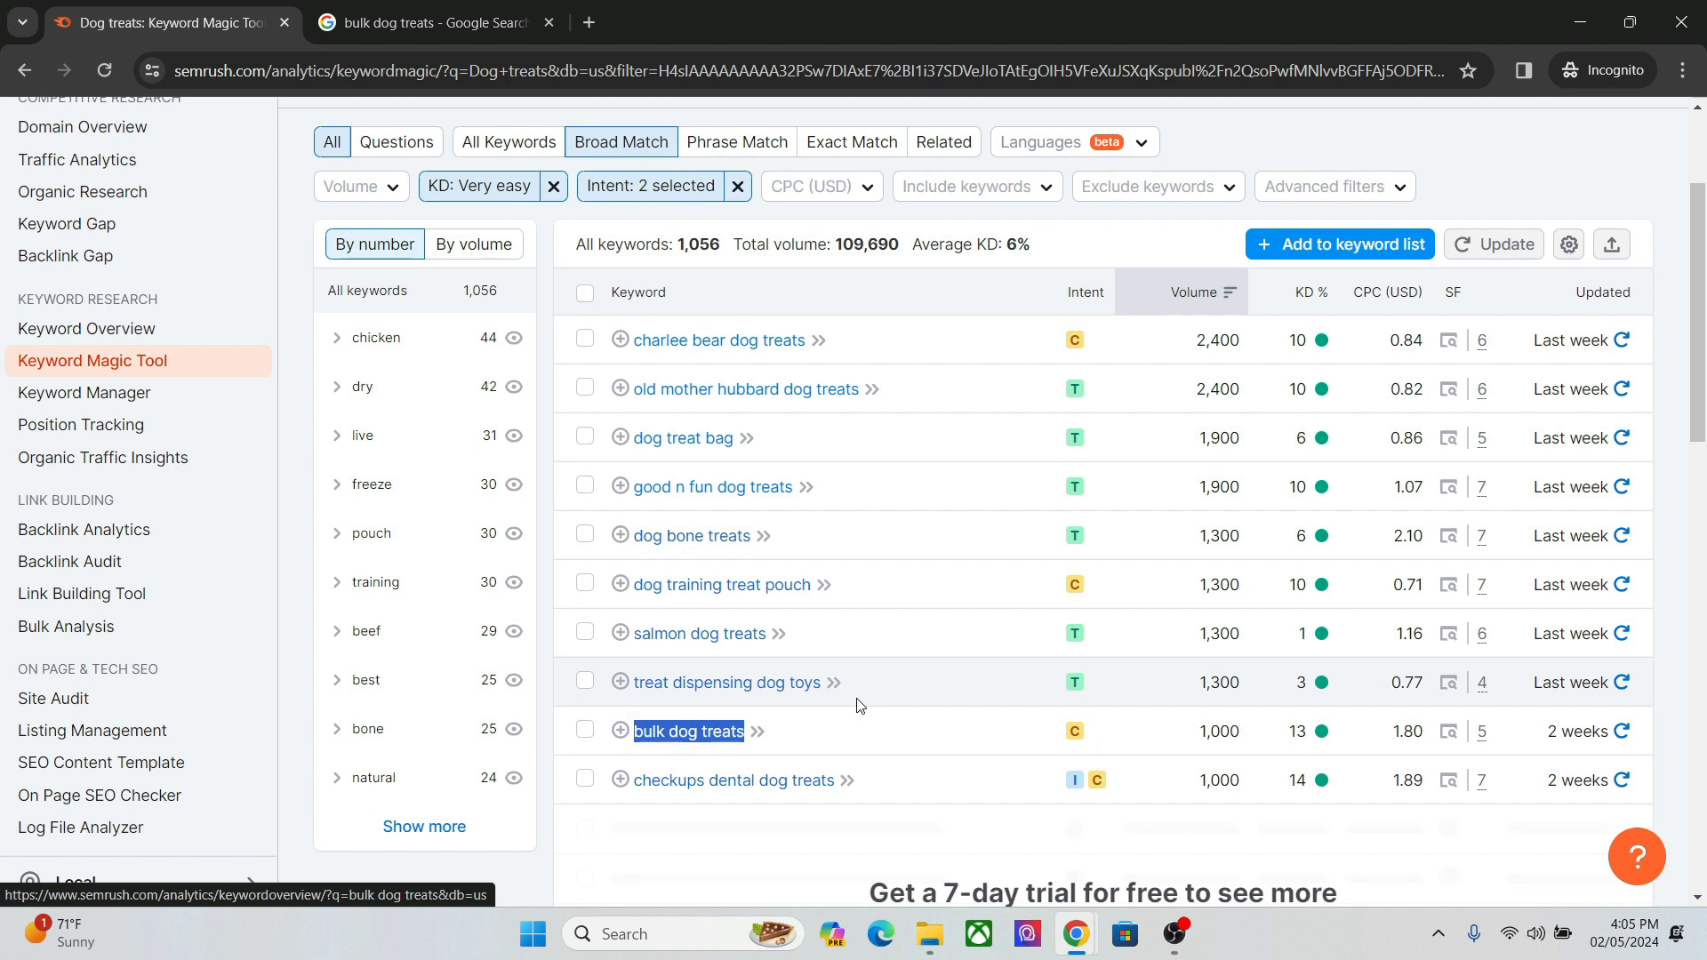
# Examine the filtered keyword list and check the keyword difficulty of "bulk dog treats".
pyautogui.scroll(2, 859, 704)
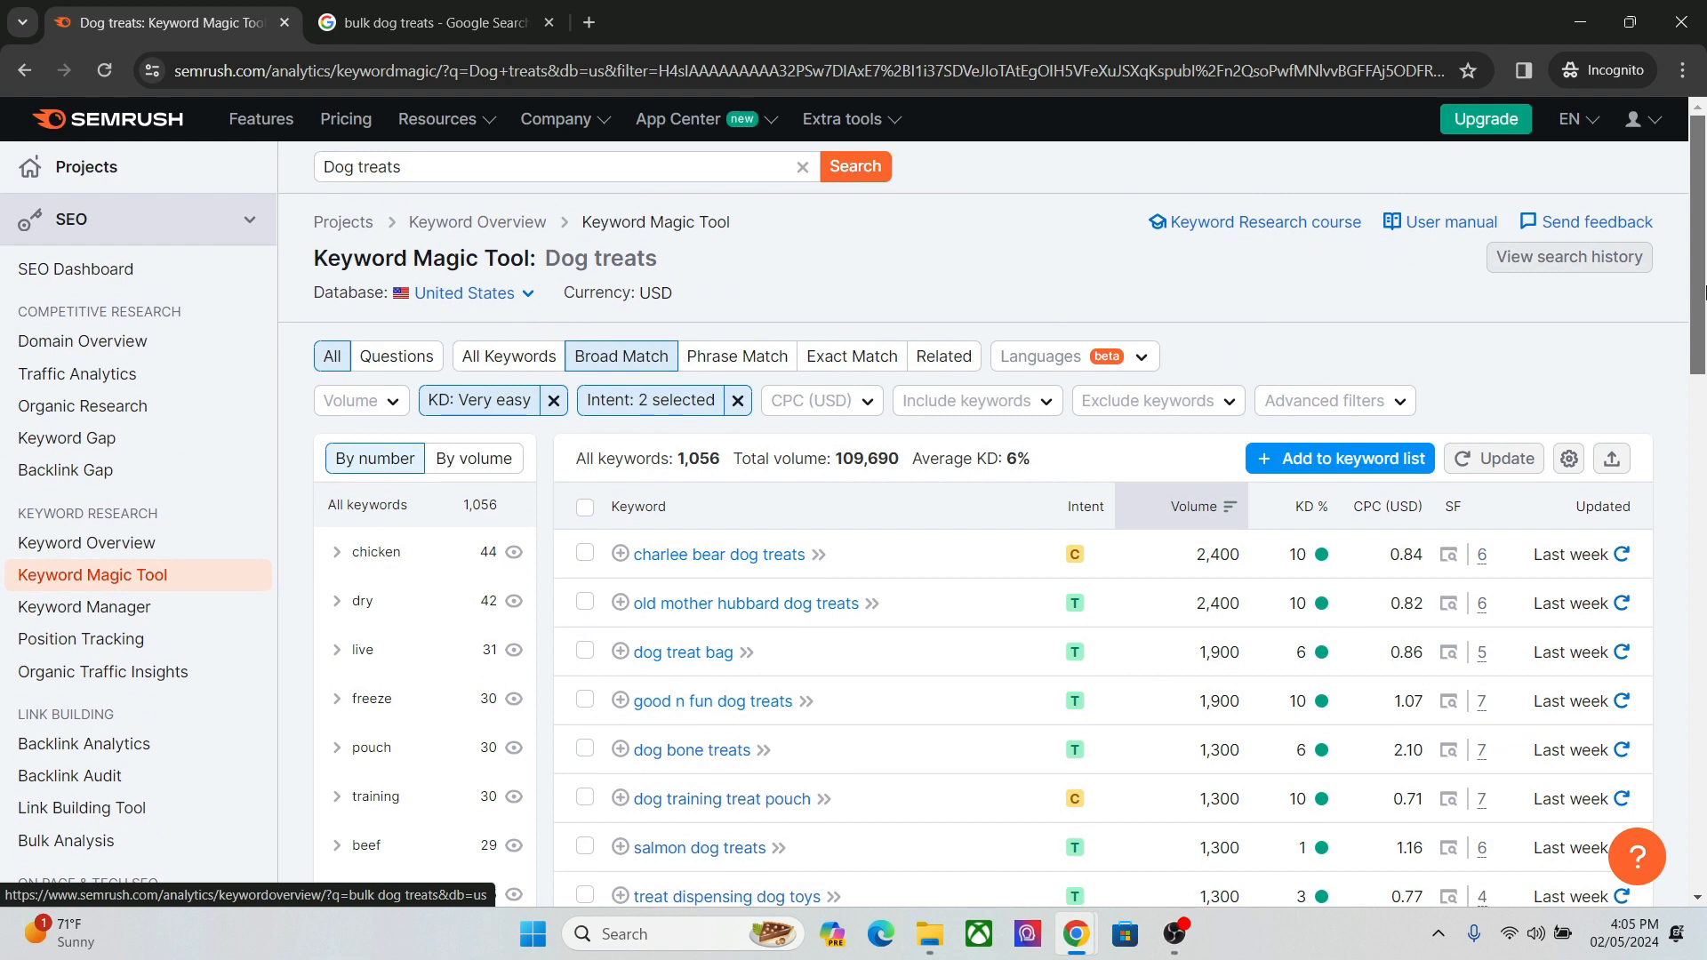
pyautogui.scroll(-2, 1347, 384)
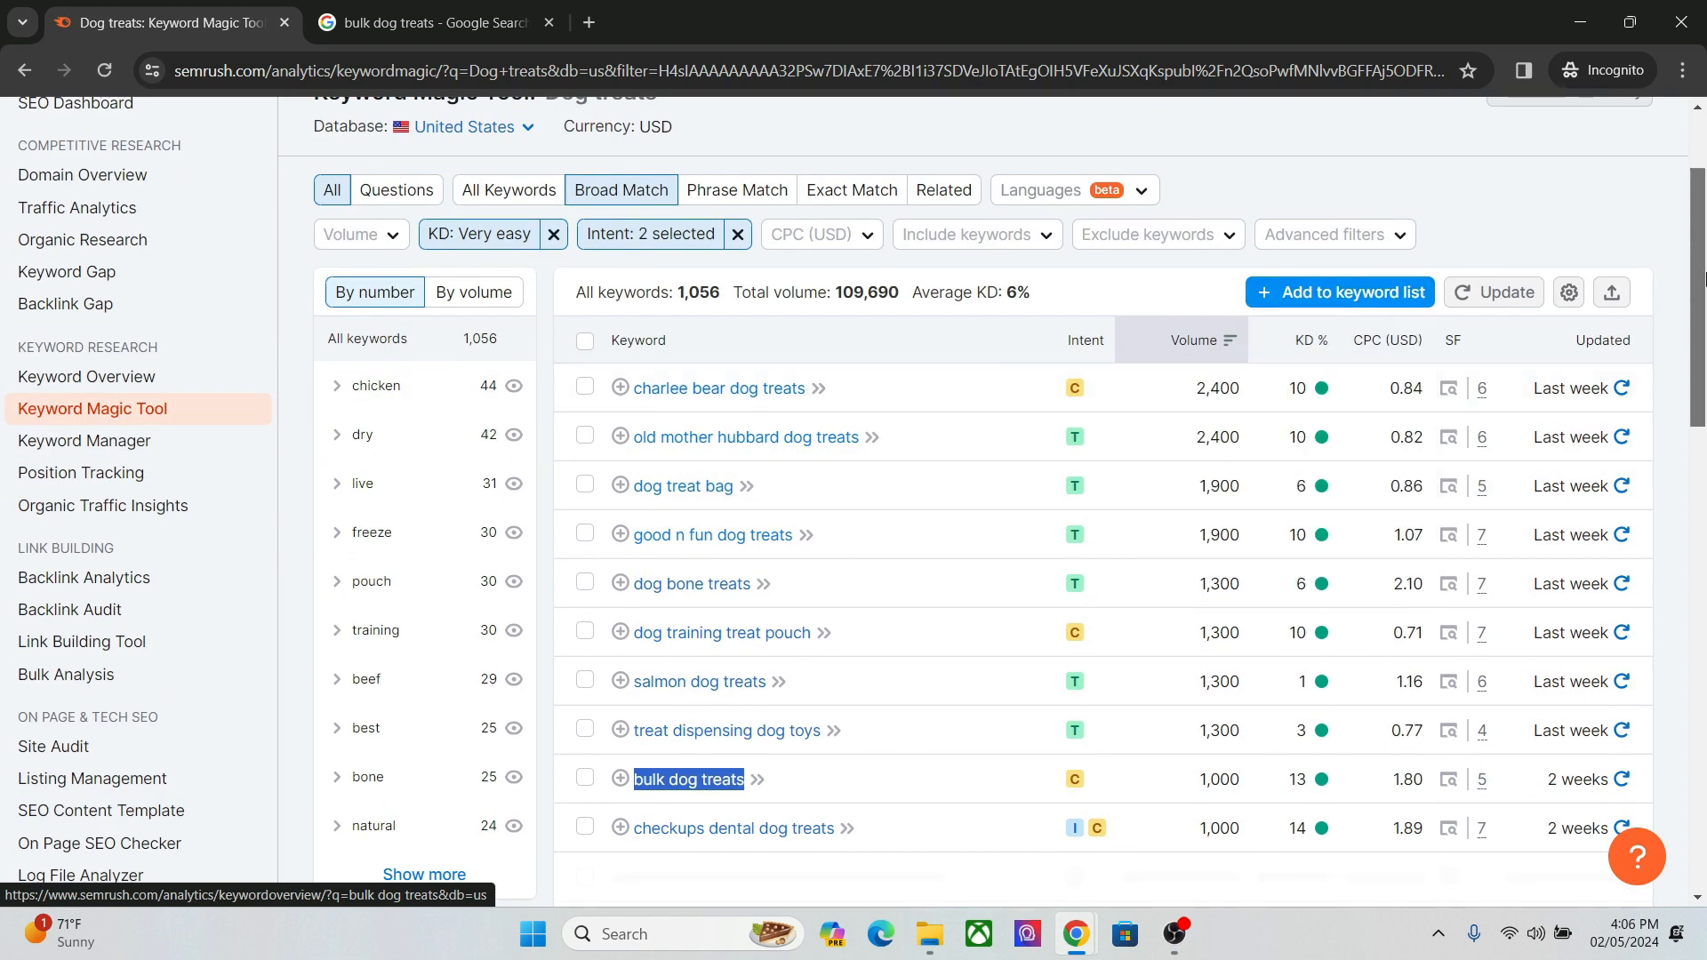
pyautogui.scroll(-1, 1691, 301)
pyautogui.moveTo(1691, 301); pyautogui.dragTo(1696, 299)
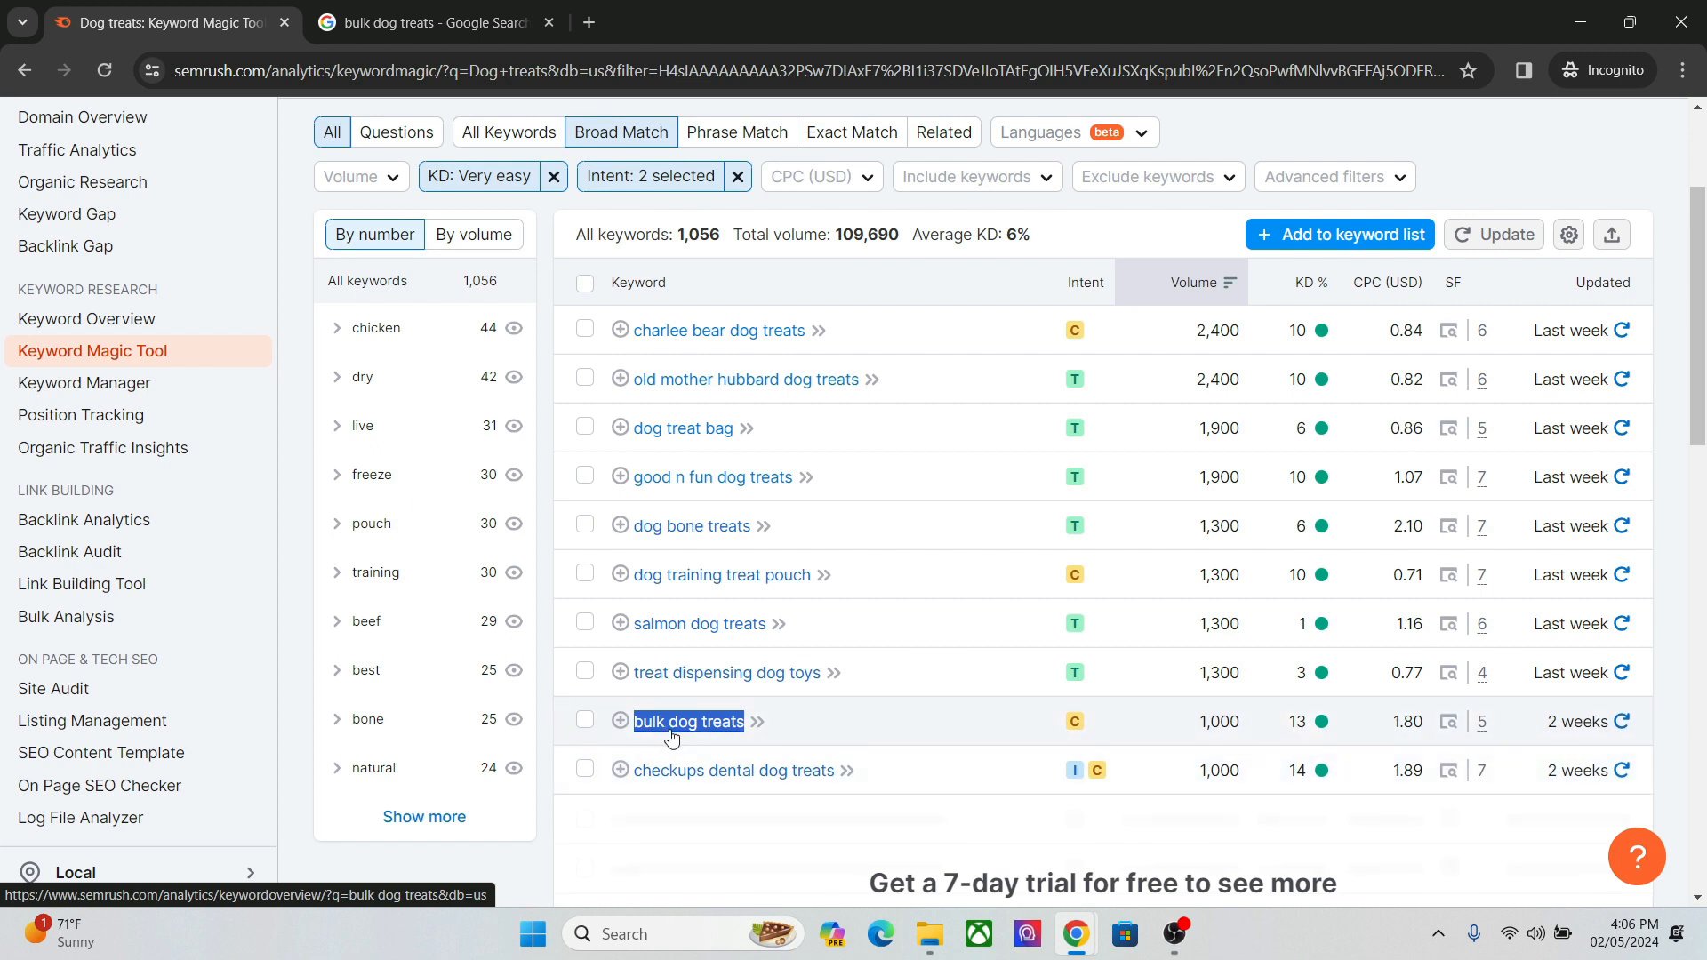
pyautogui.moveTo(1296, 727)
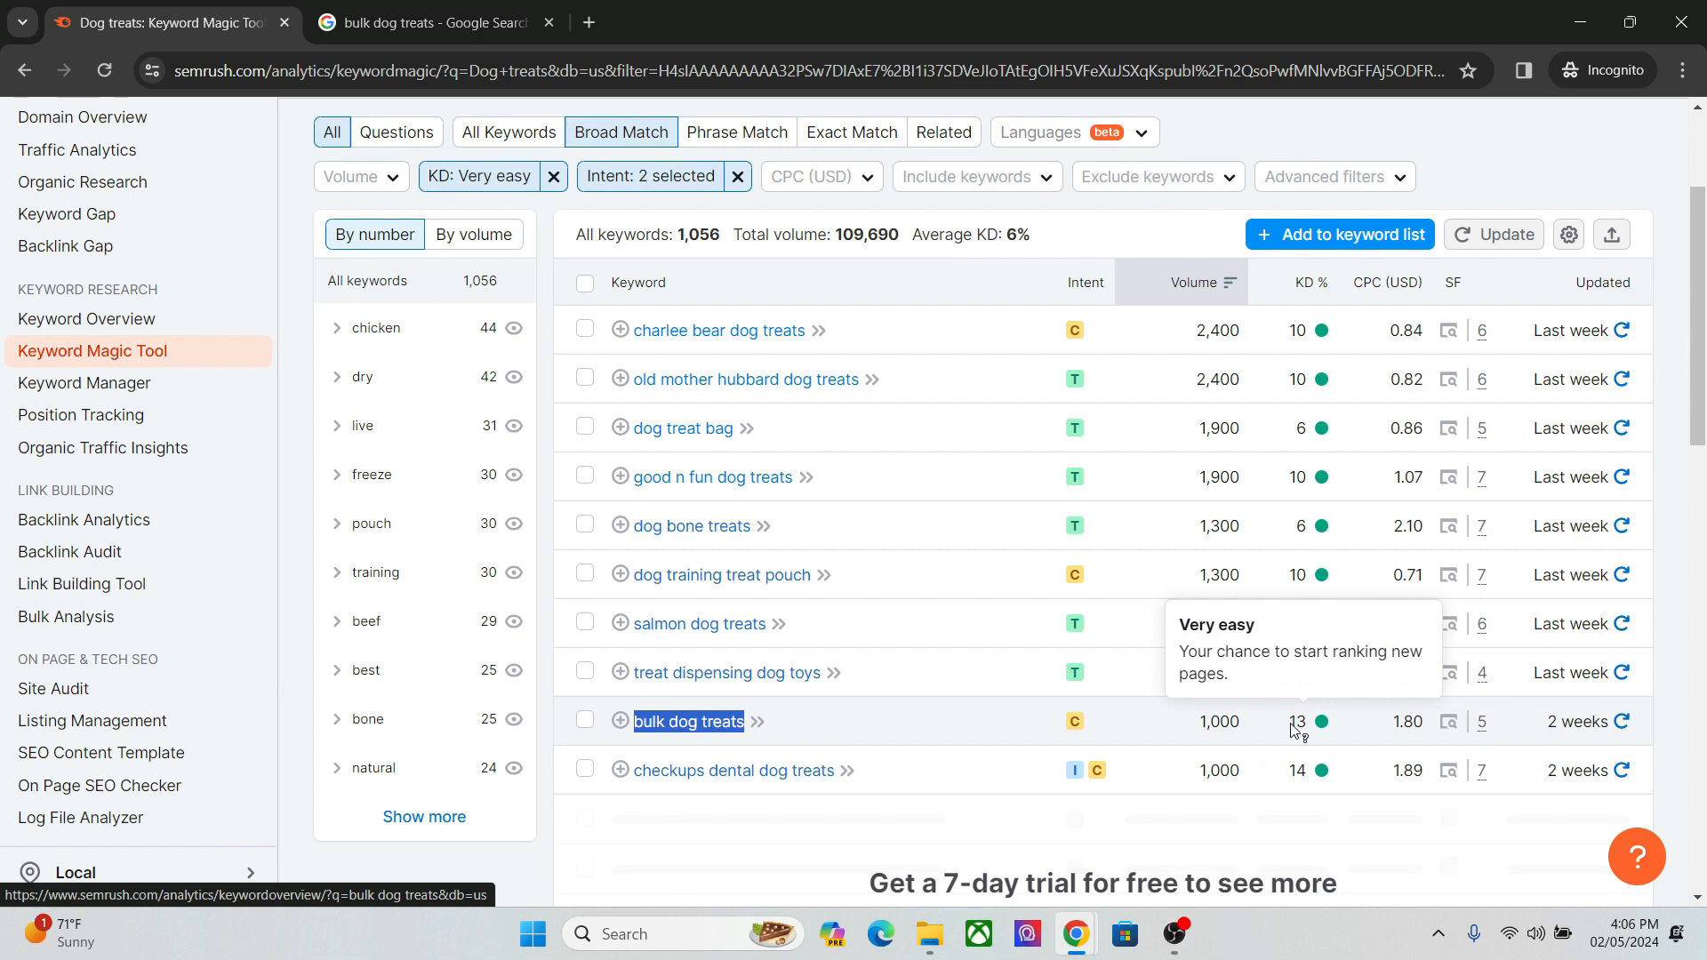
pyautogui.moveTo(1304, 282)
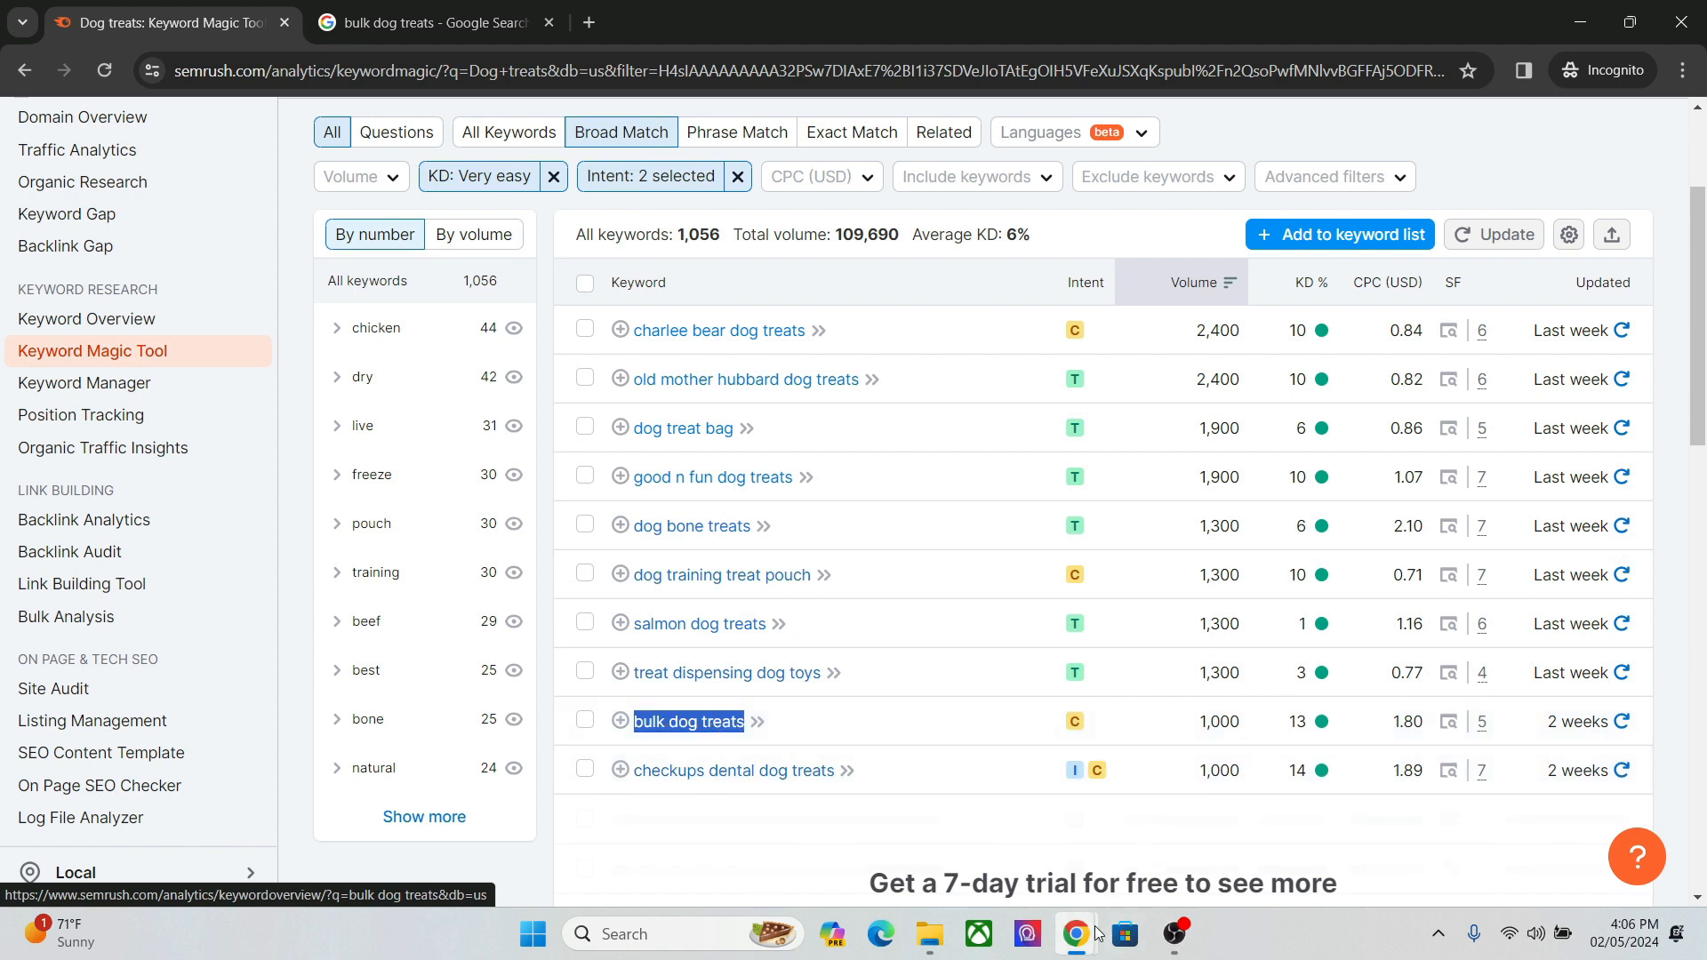
# Switch to the GemPages editor and replace the hero banner heading with "Buy Bulk Dog Treats".
pyautogui.moveTo(1084, 941)
pyautogui.click(951, 787)
pyautogui.click(714, 484)
pyautogui.tripleClick(714, 485)
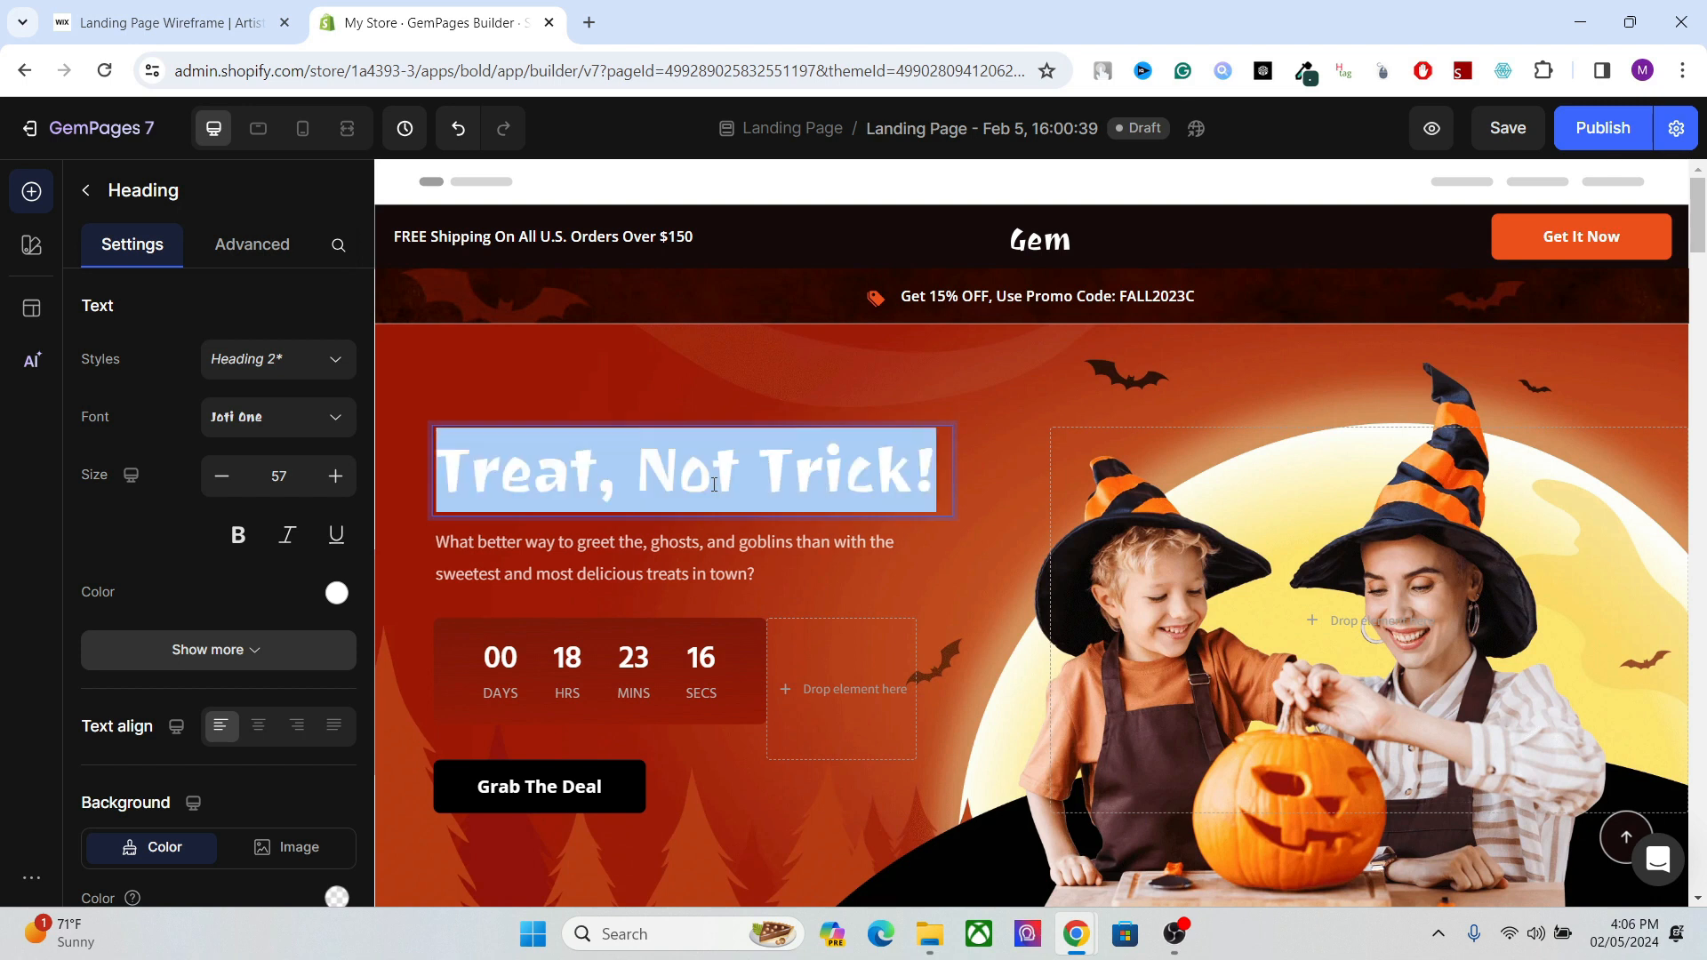
pyautogui.write('bUY')
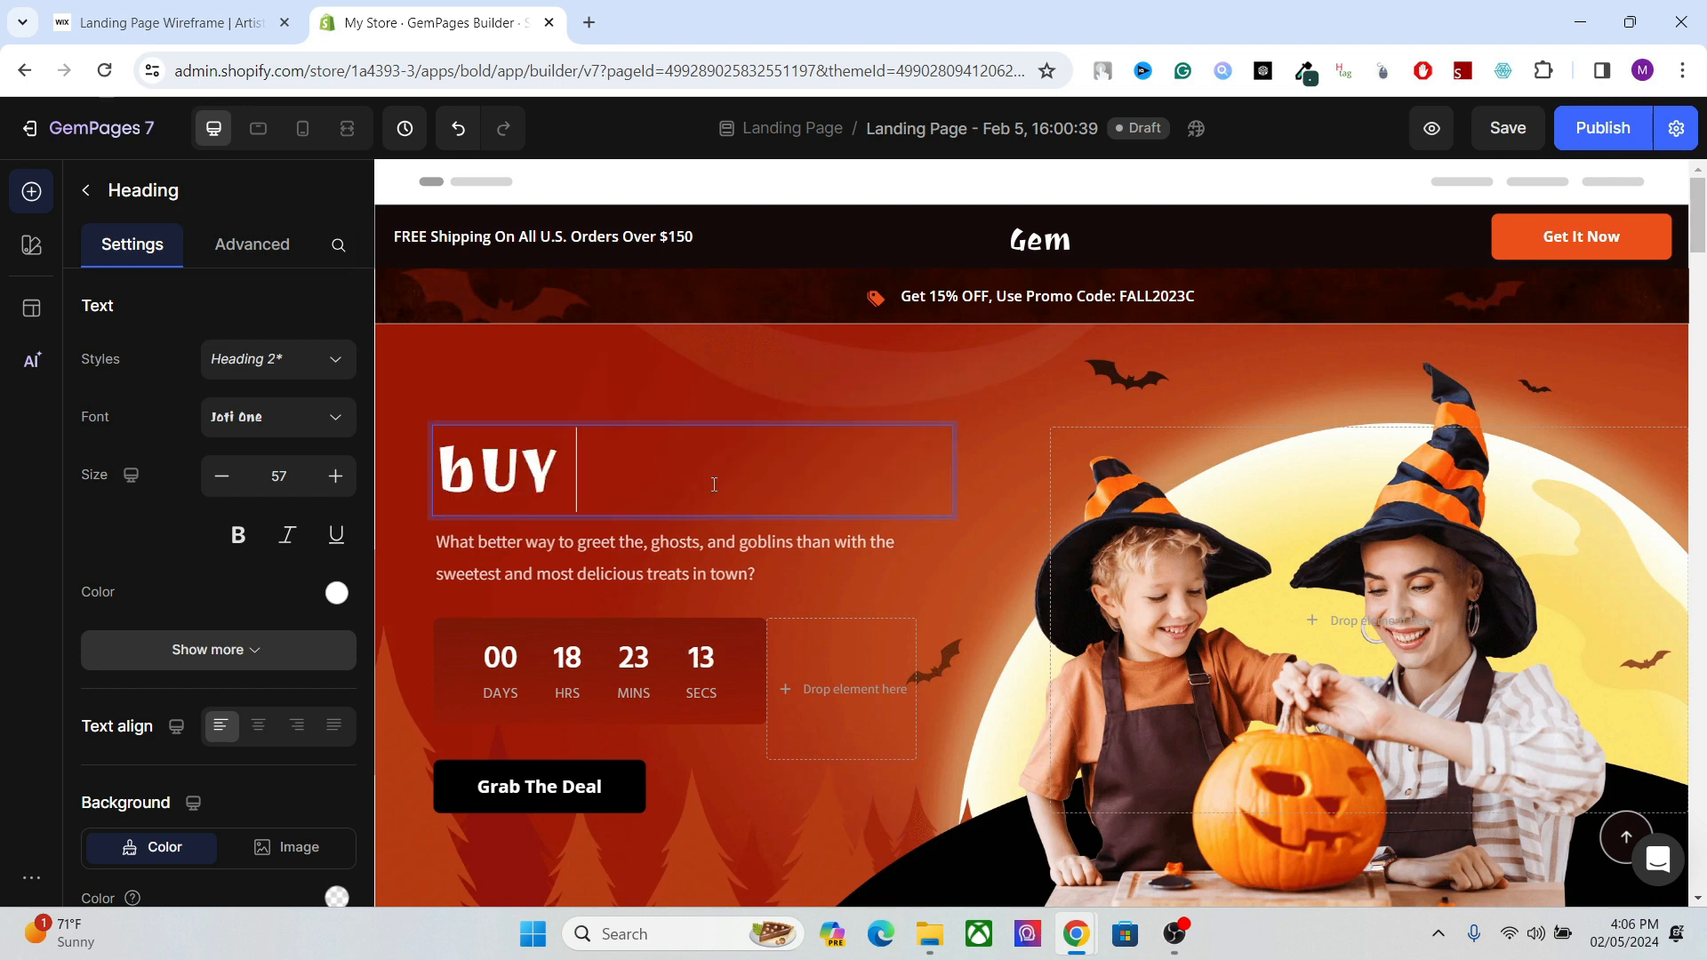
pyautogui.tripleClick(714, 485)
pyautogui.write('Bu')
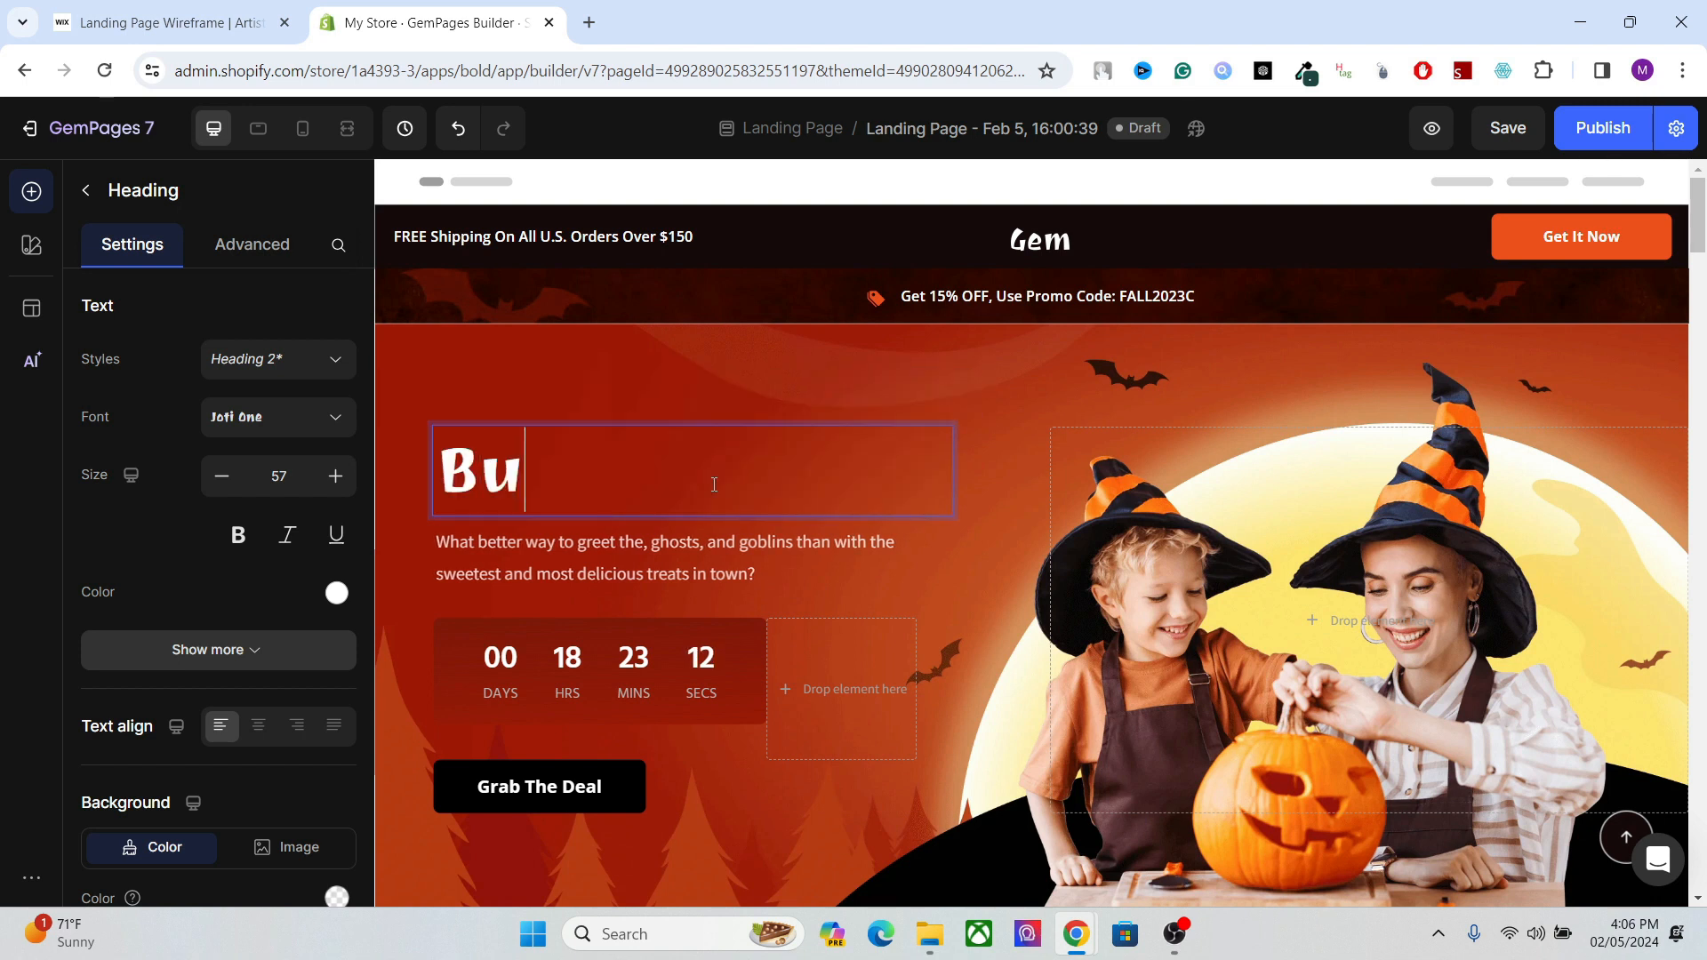
pyautogui.write('y Bulk ')
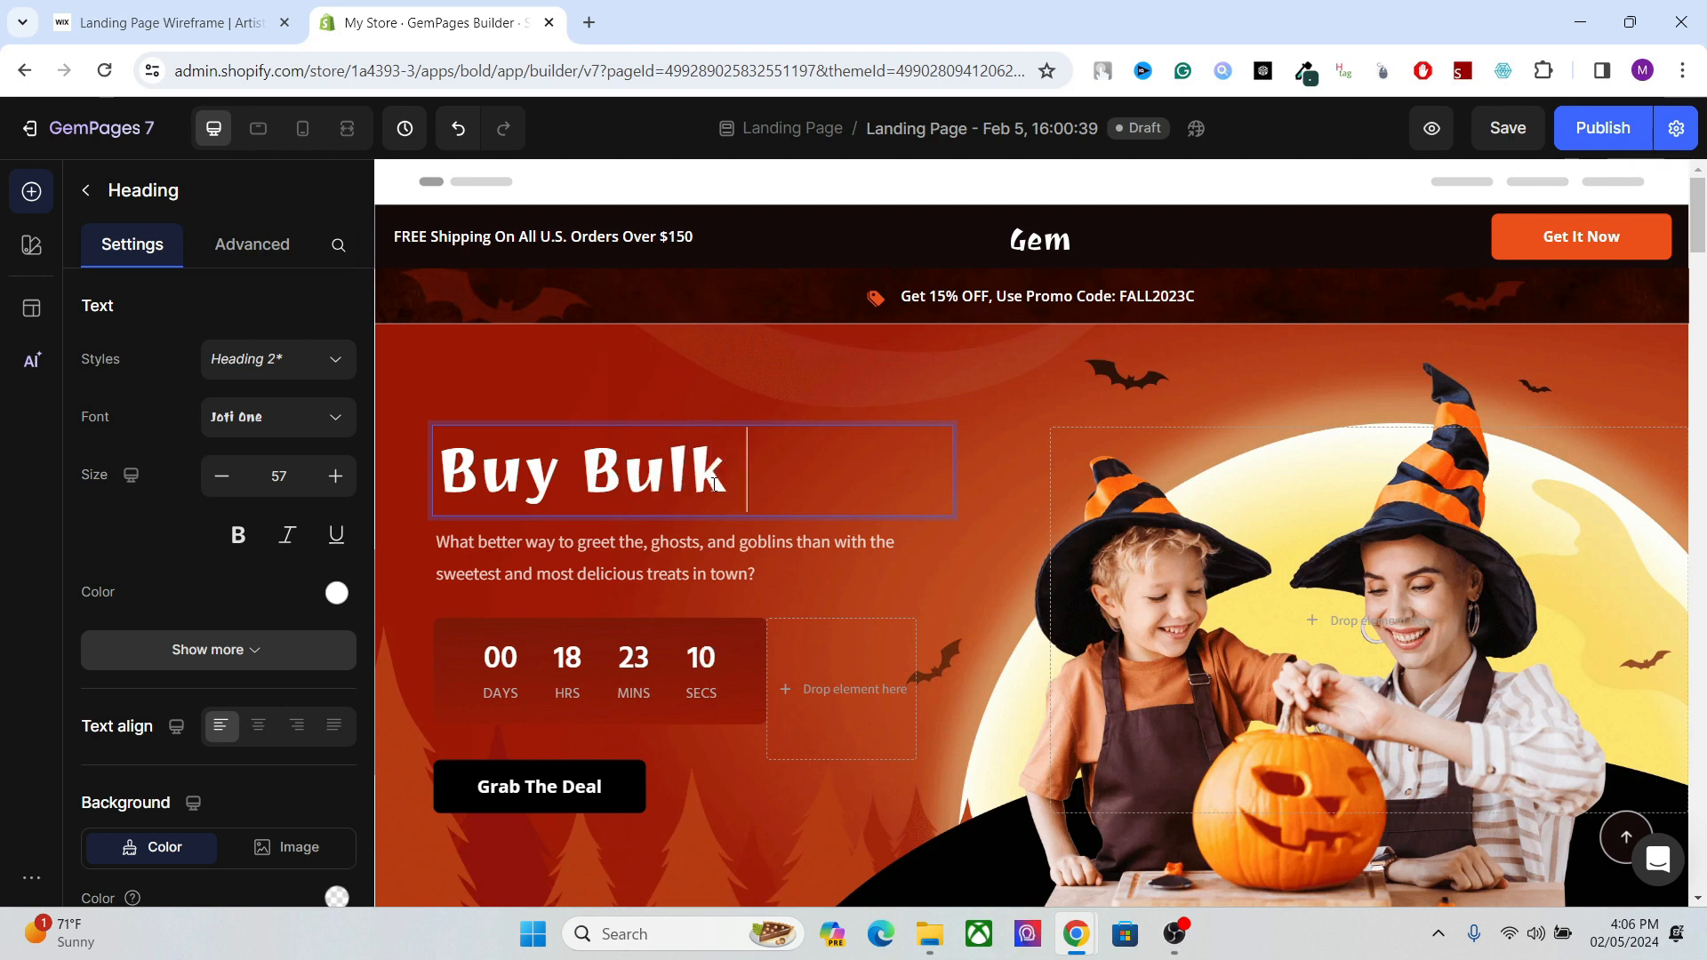
pyautogui.write('Dog Trea')
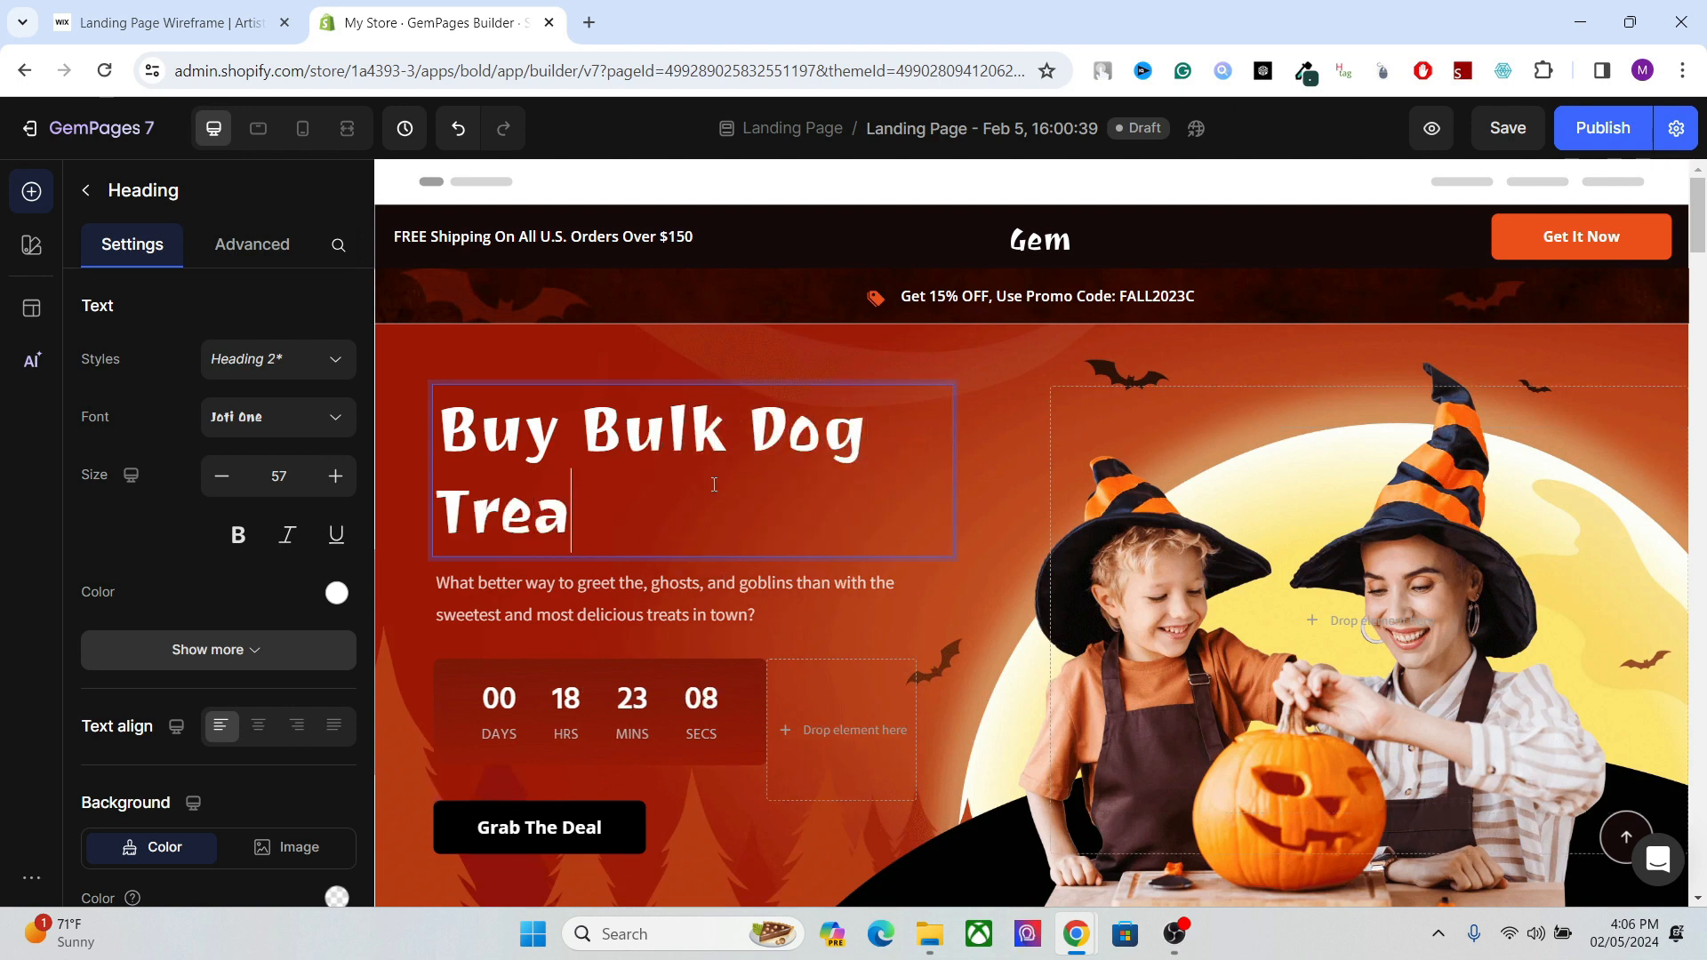
pyautogui.write('ts')
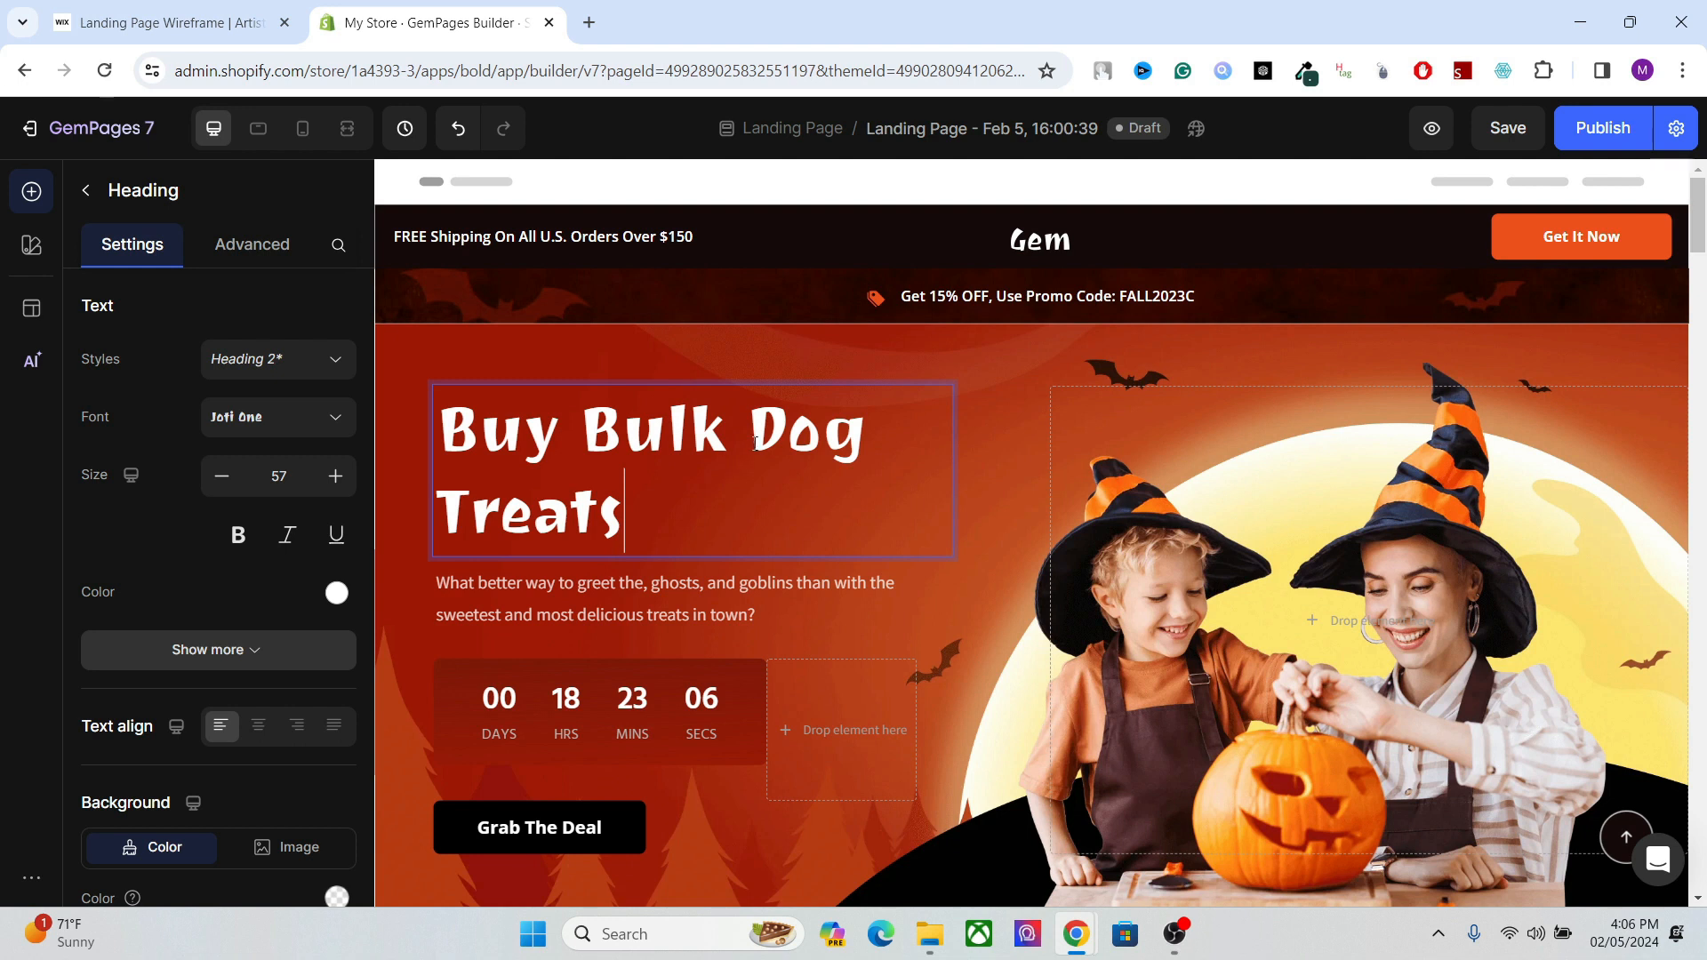
# Select the keywords "dog treat bag", "dog bone treats" and "bulk dog treats" in the Semrush list, and return to the GemPages editor.
pyautogui.moveTo(1076, 933)
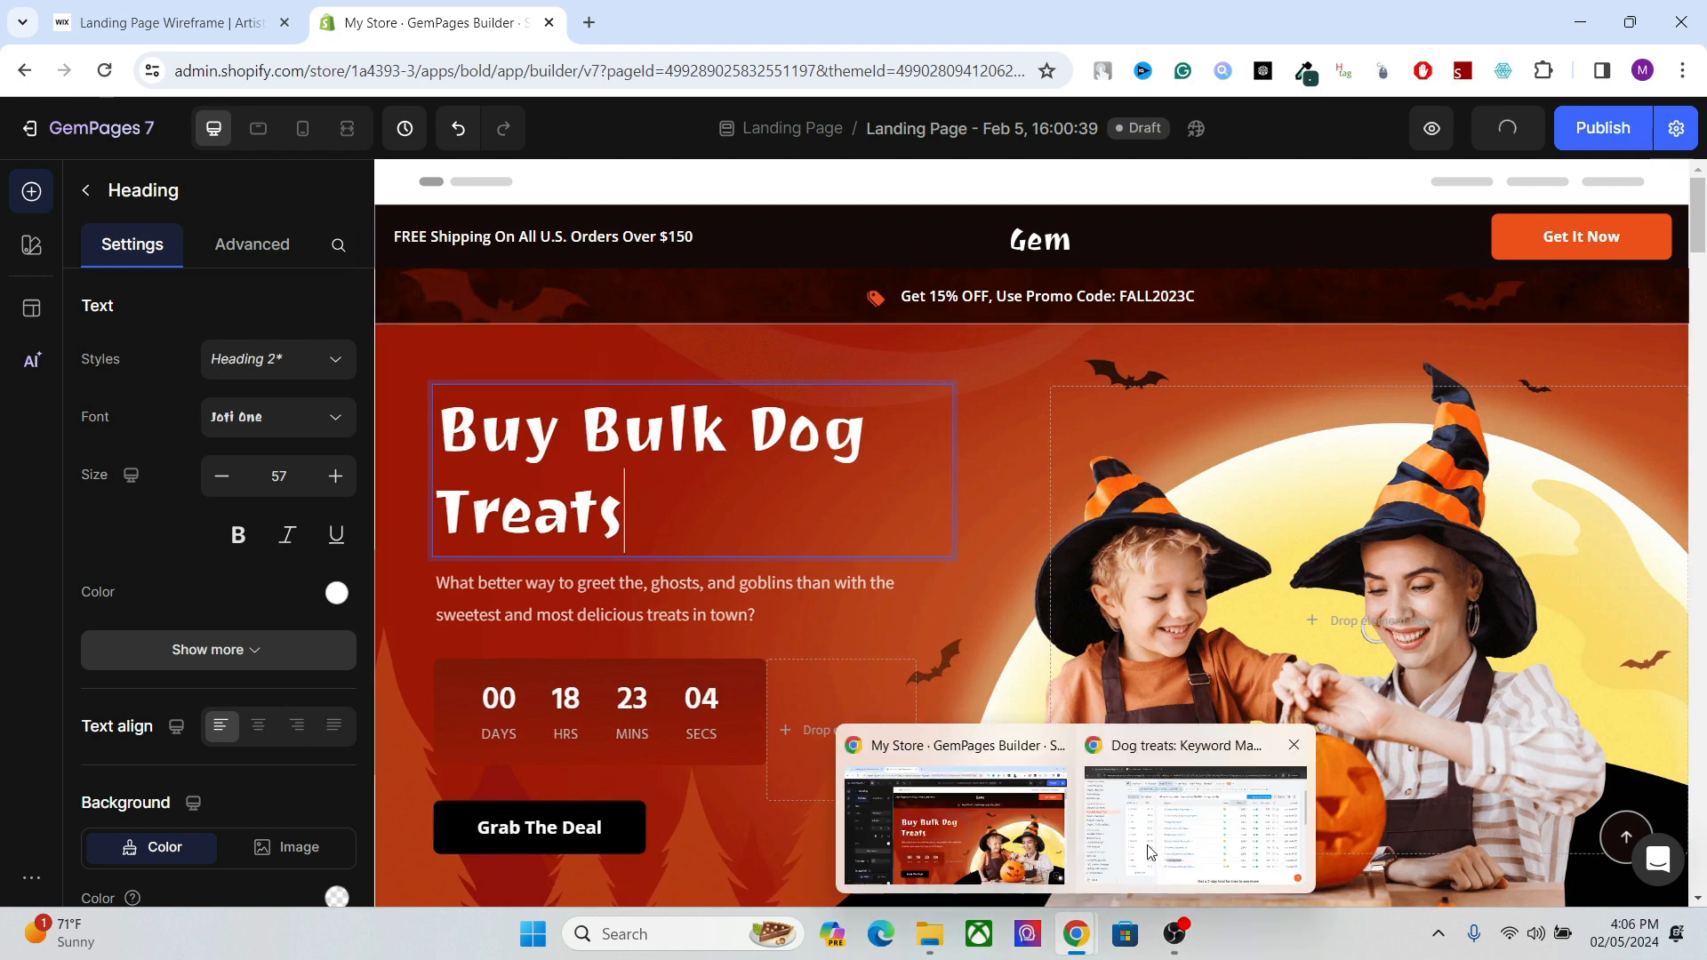
pyautogui.click(1196, 817)
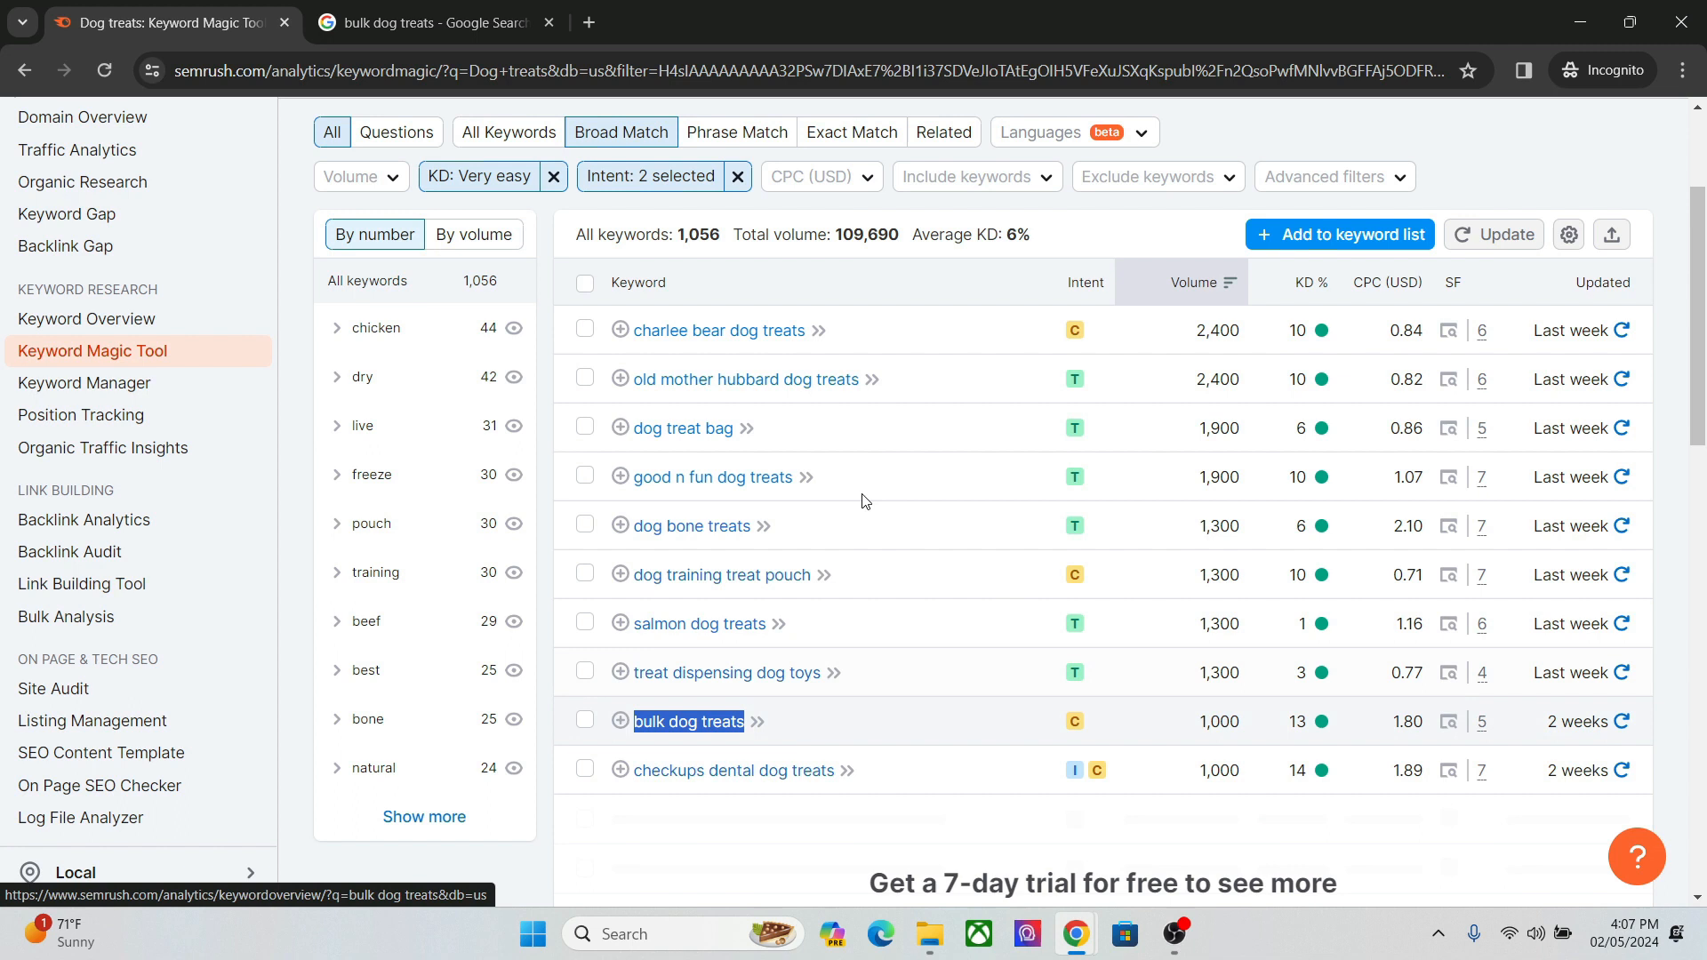
pyautogui.moveTo(1700, 418); pyautogui.dragTo(1702, 346)
pyautogui.scroll(-3, 1702, 347)
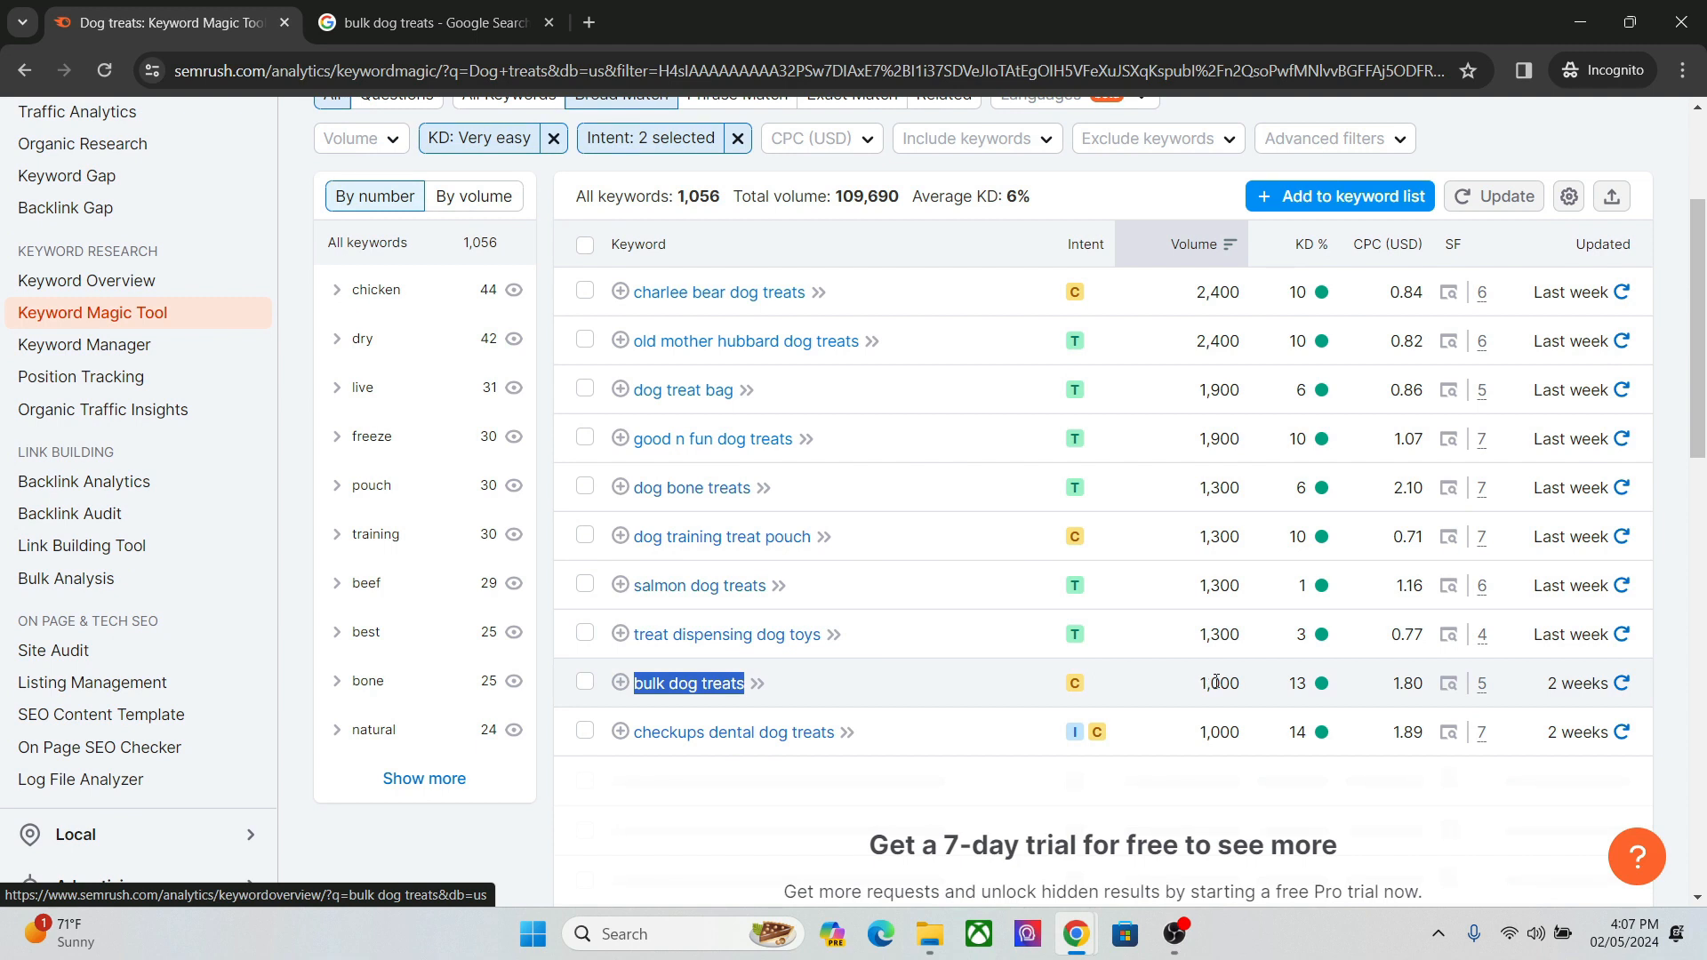
pyautogui.moveTo(1076, 684)
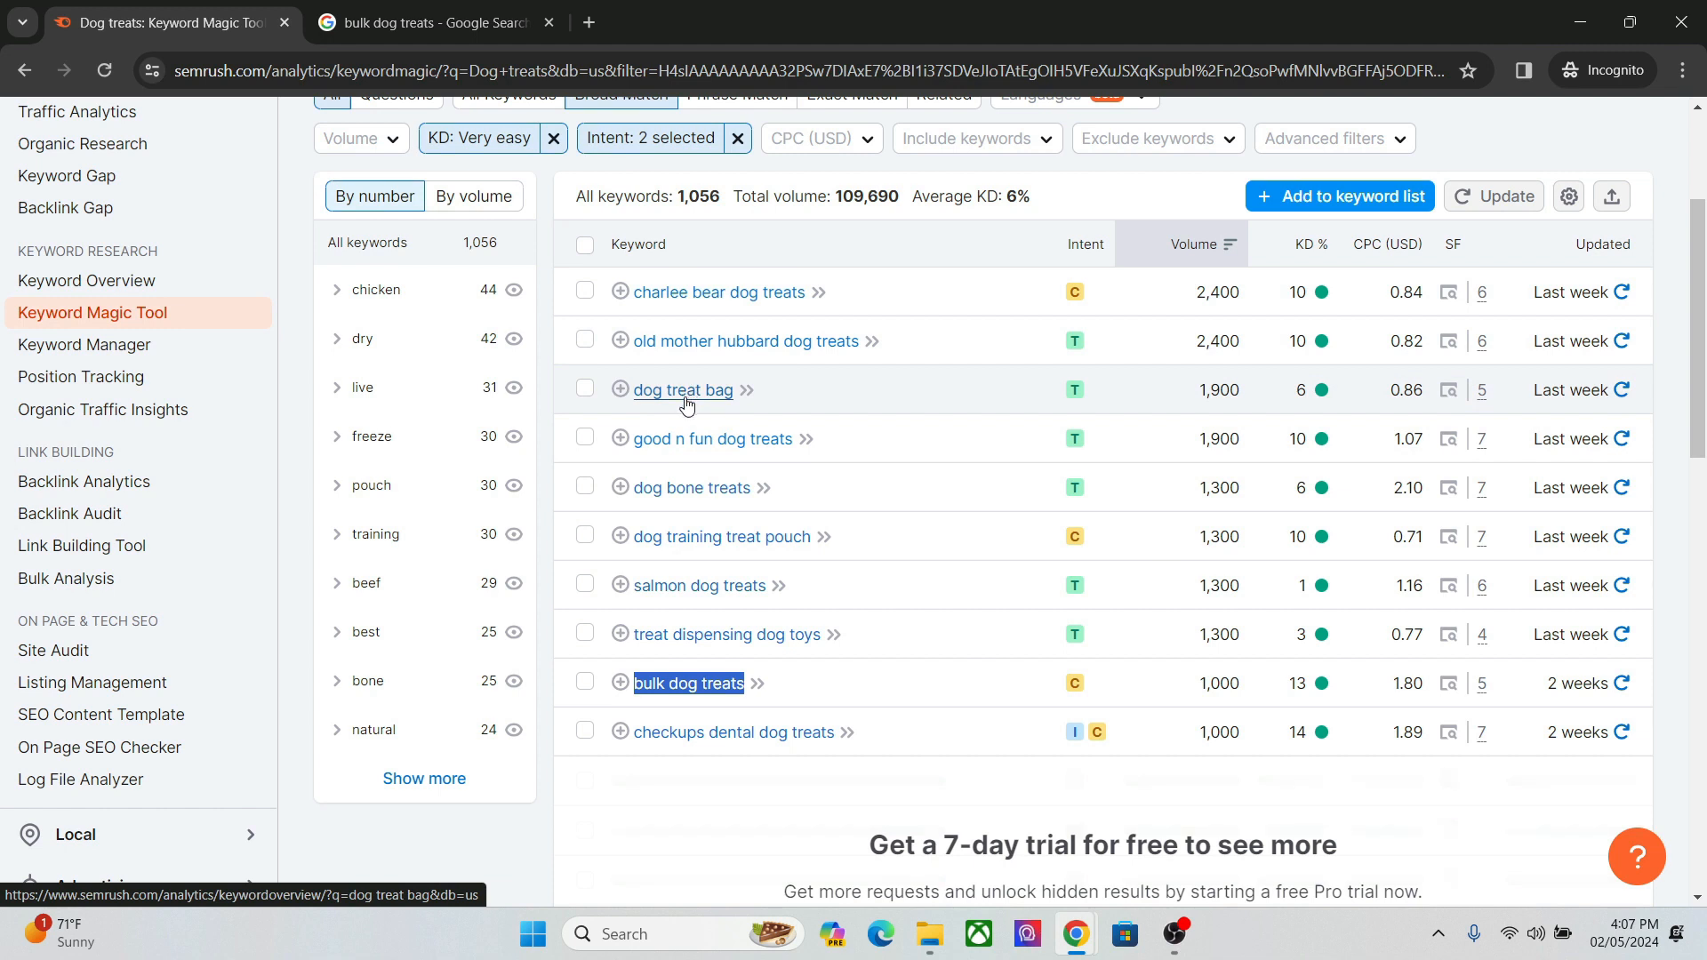
pyautogui.click(585, 395)
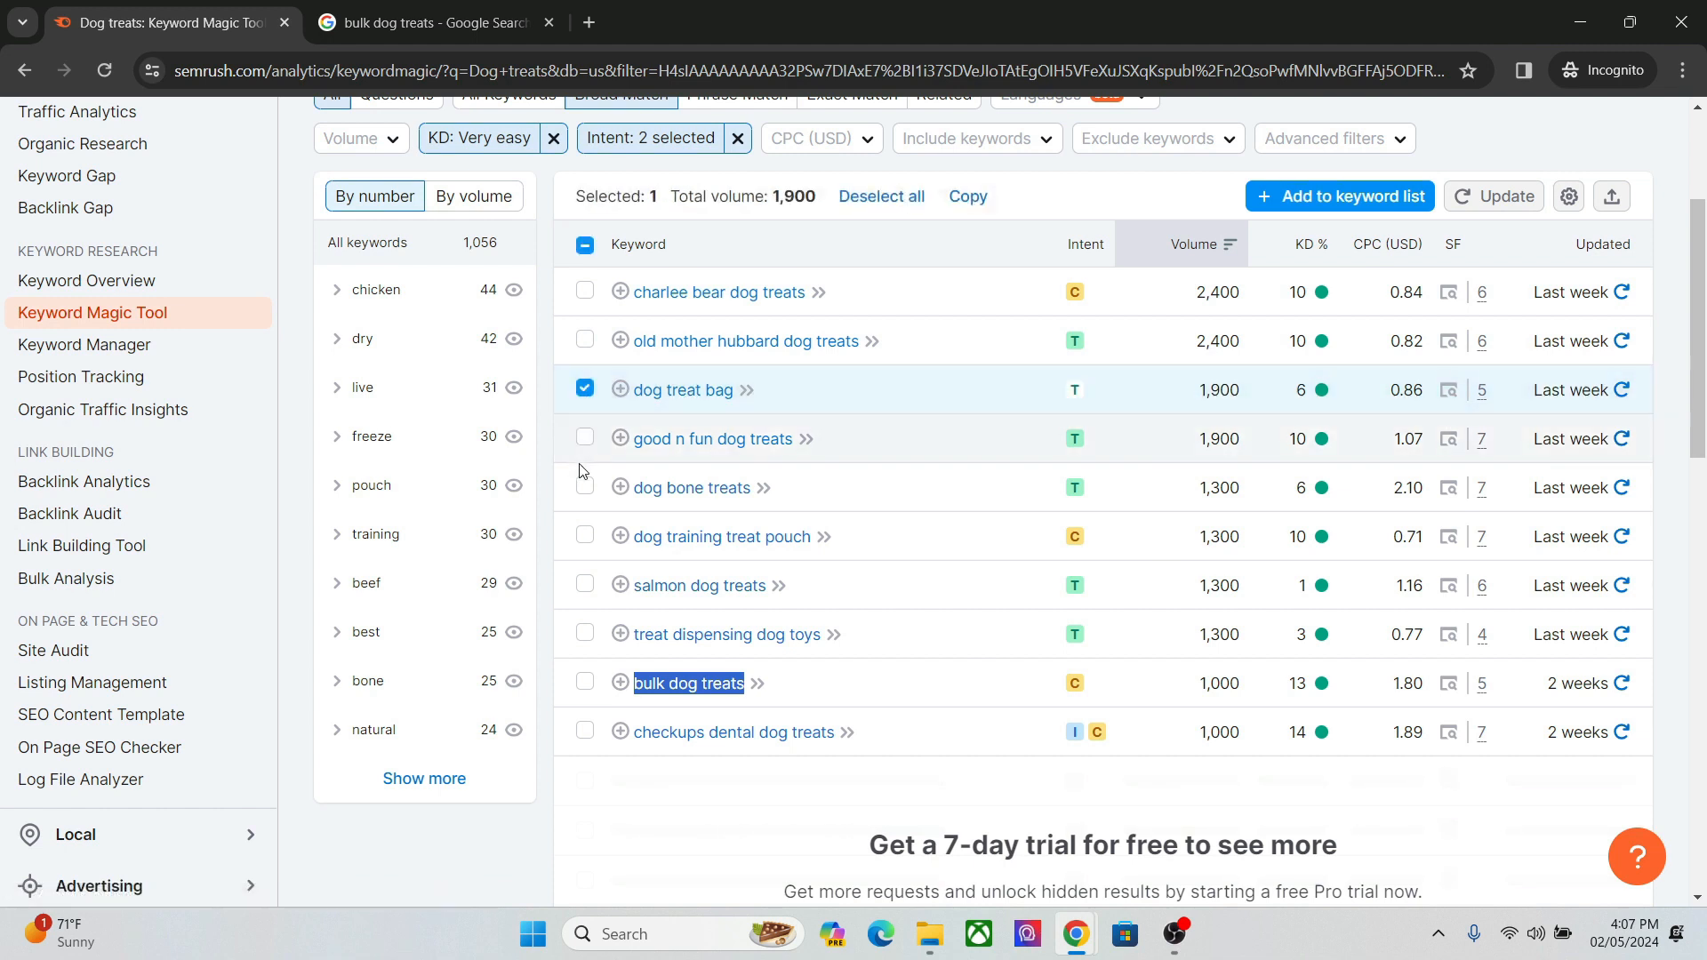
pyautogui.click(584, 487)
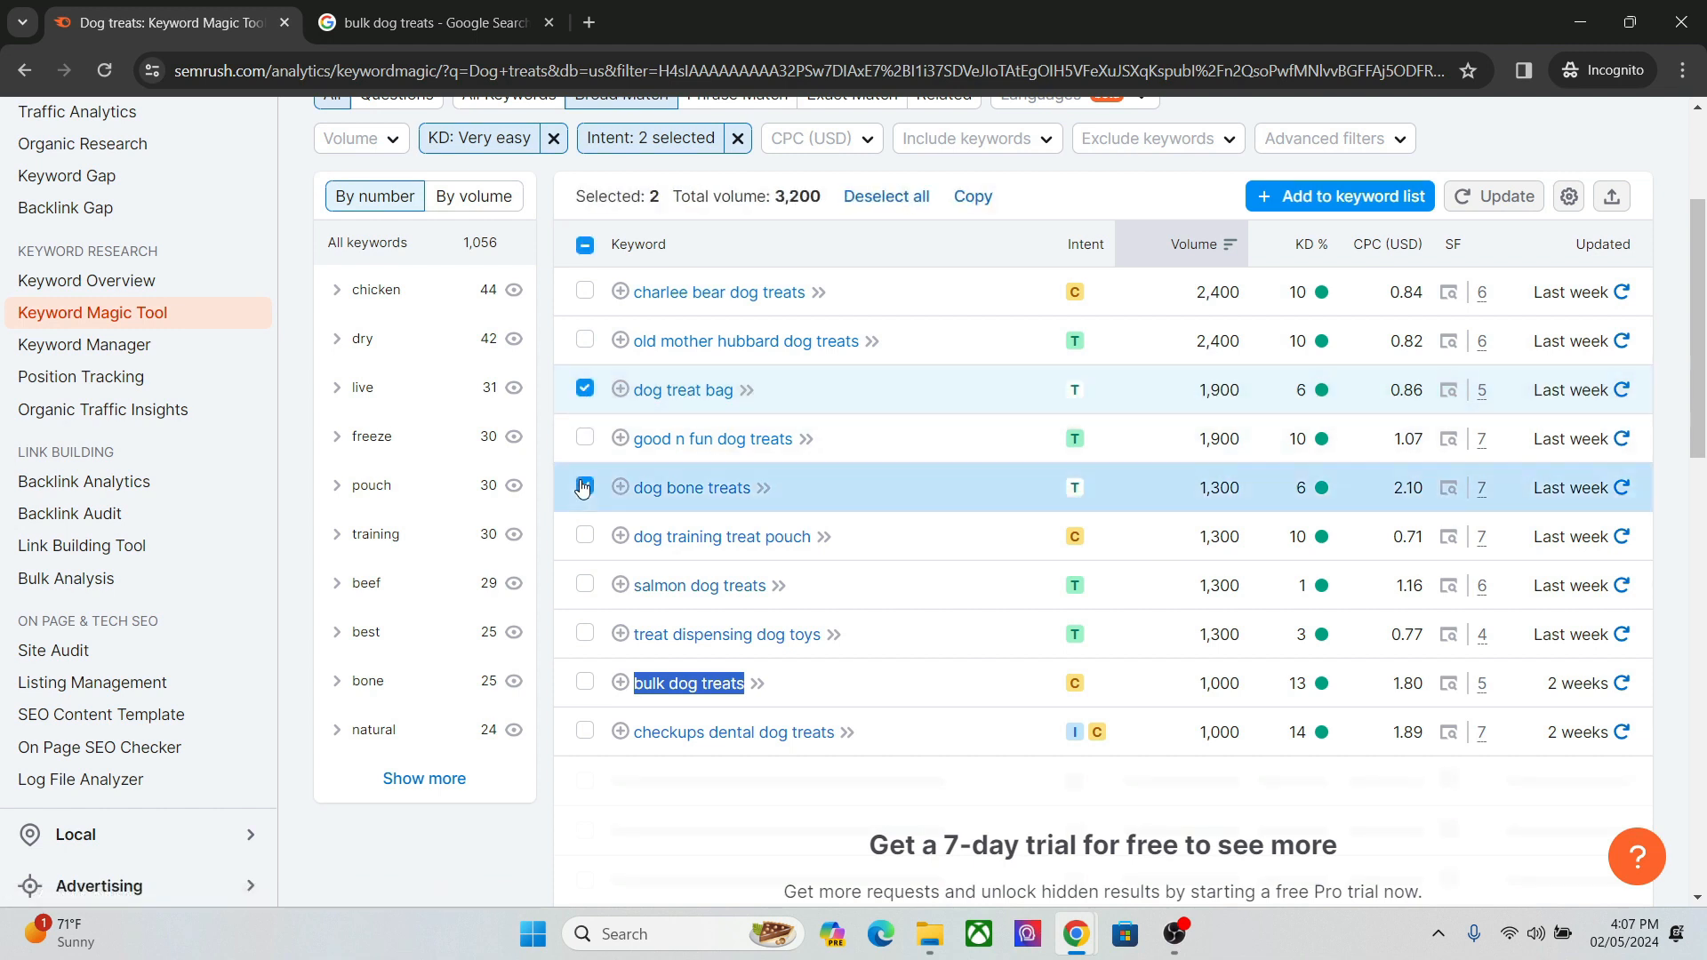
pyautogui.click(585, 683)
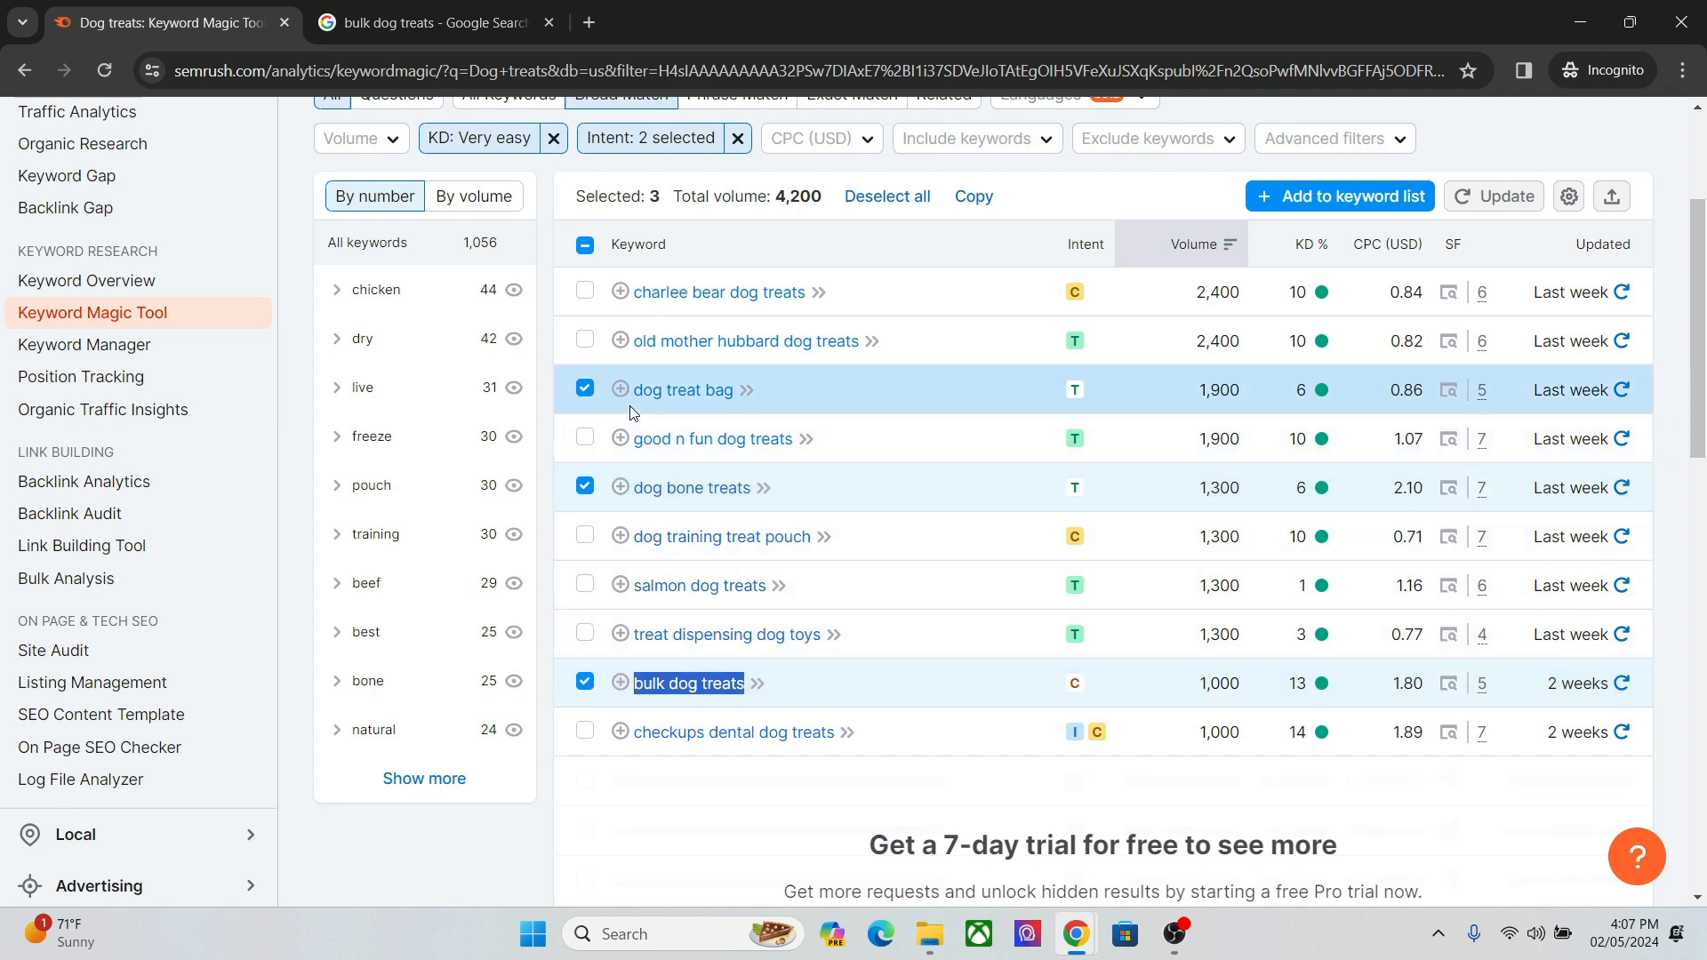
pyautogui.moveTo(1086, 938)
pyautogui.click(951, 849)
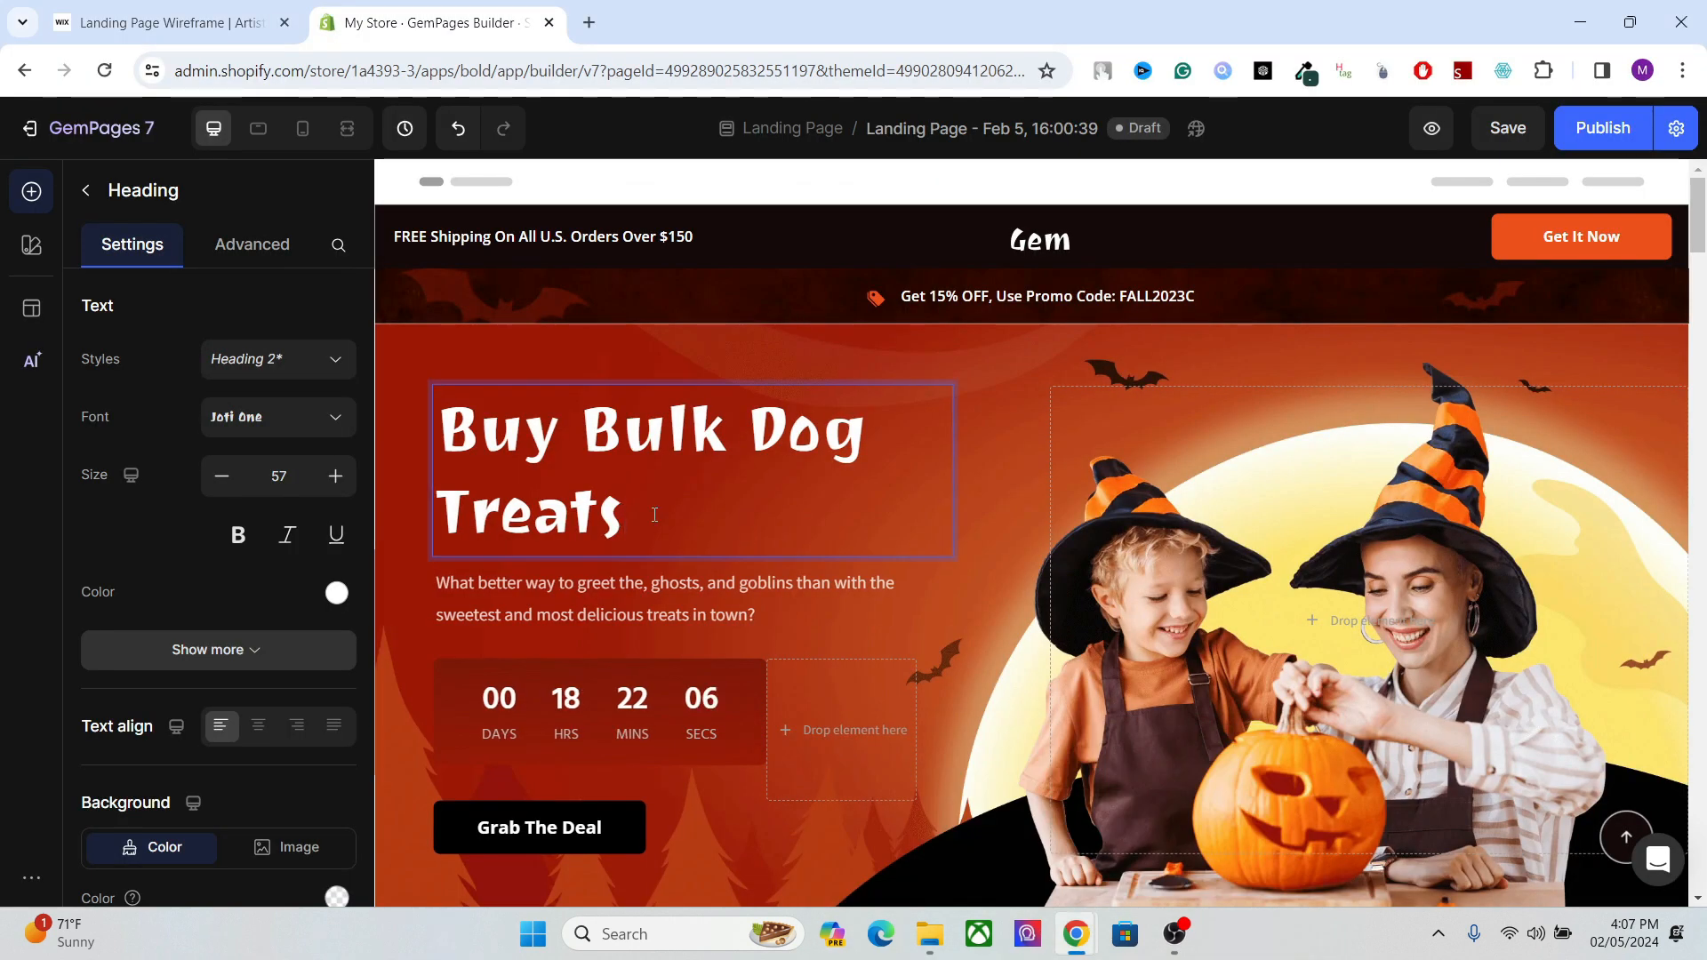
# Extend the hero banner heading to read "Buy Bulk Dog Treats, Bags, and Bone Treats", checking the Semrush keyword list for the wording.
pyautogui.write(',')
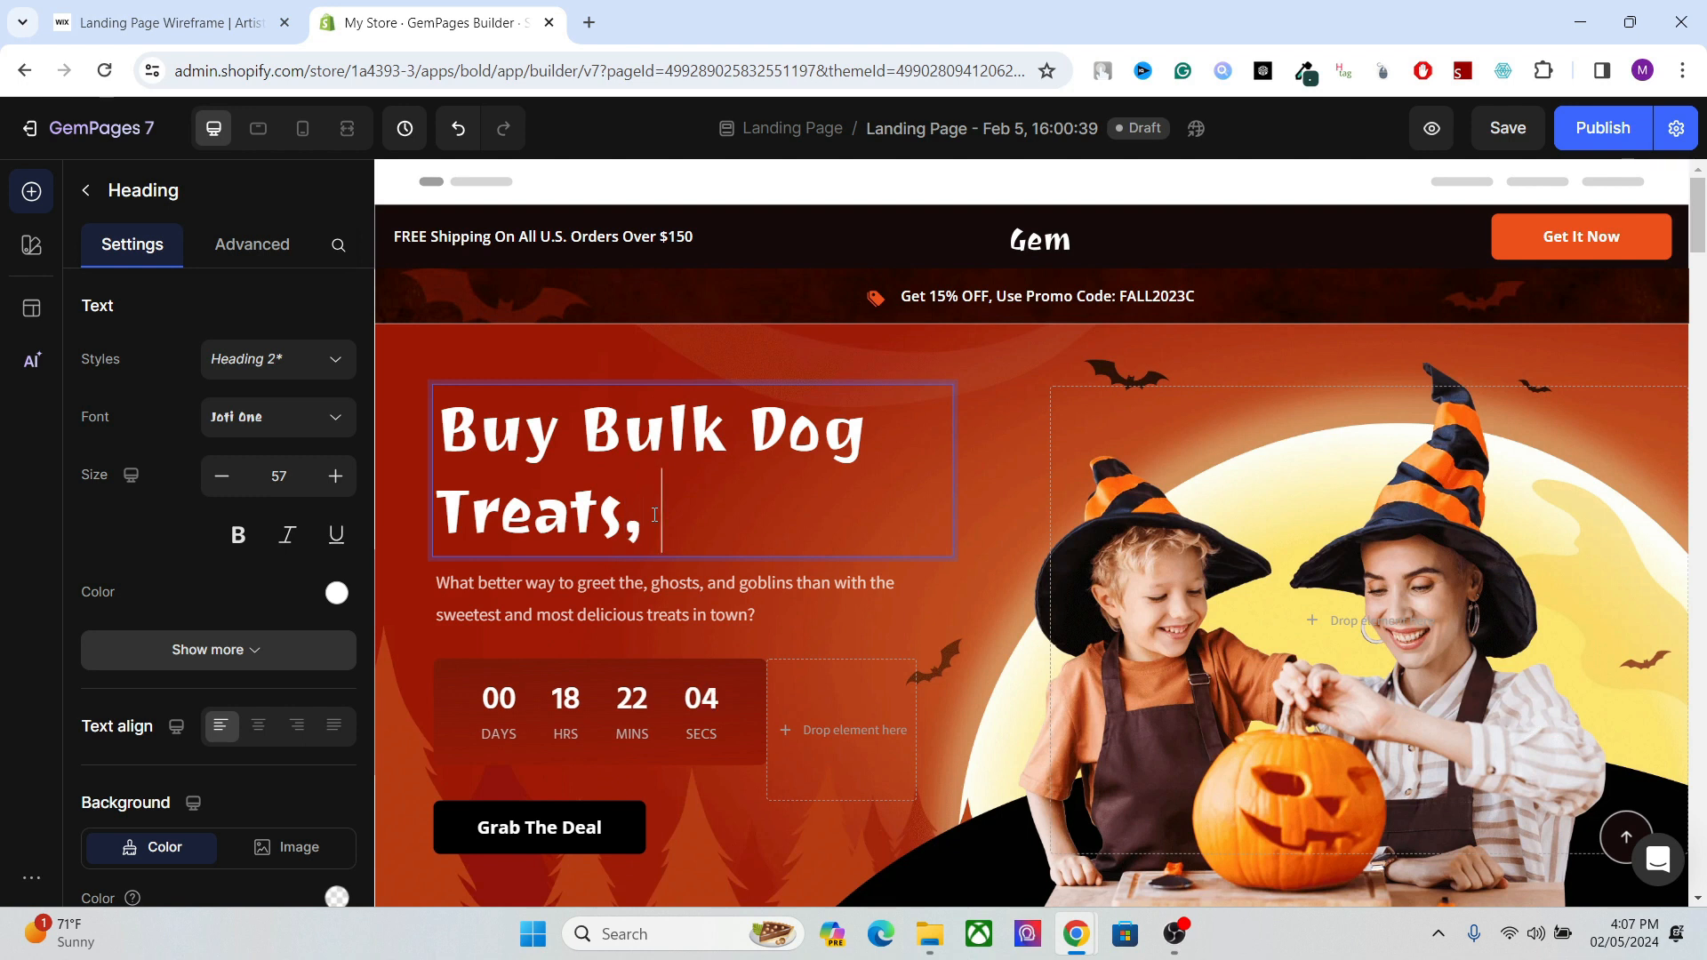
pyautogui.moveTo(1075, 933)
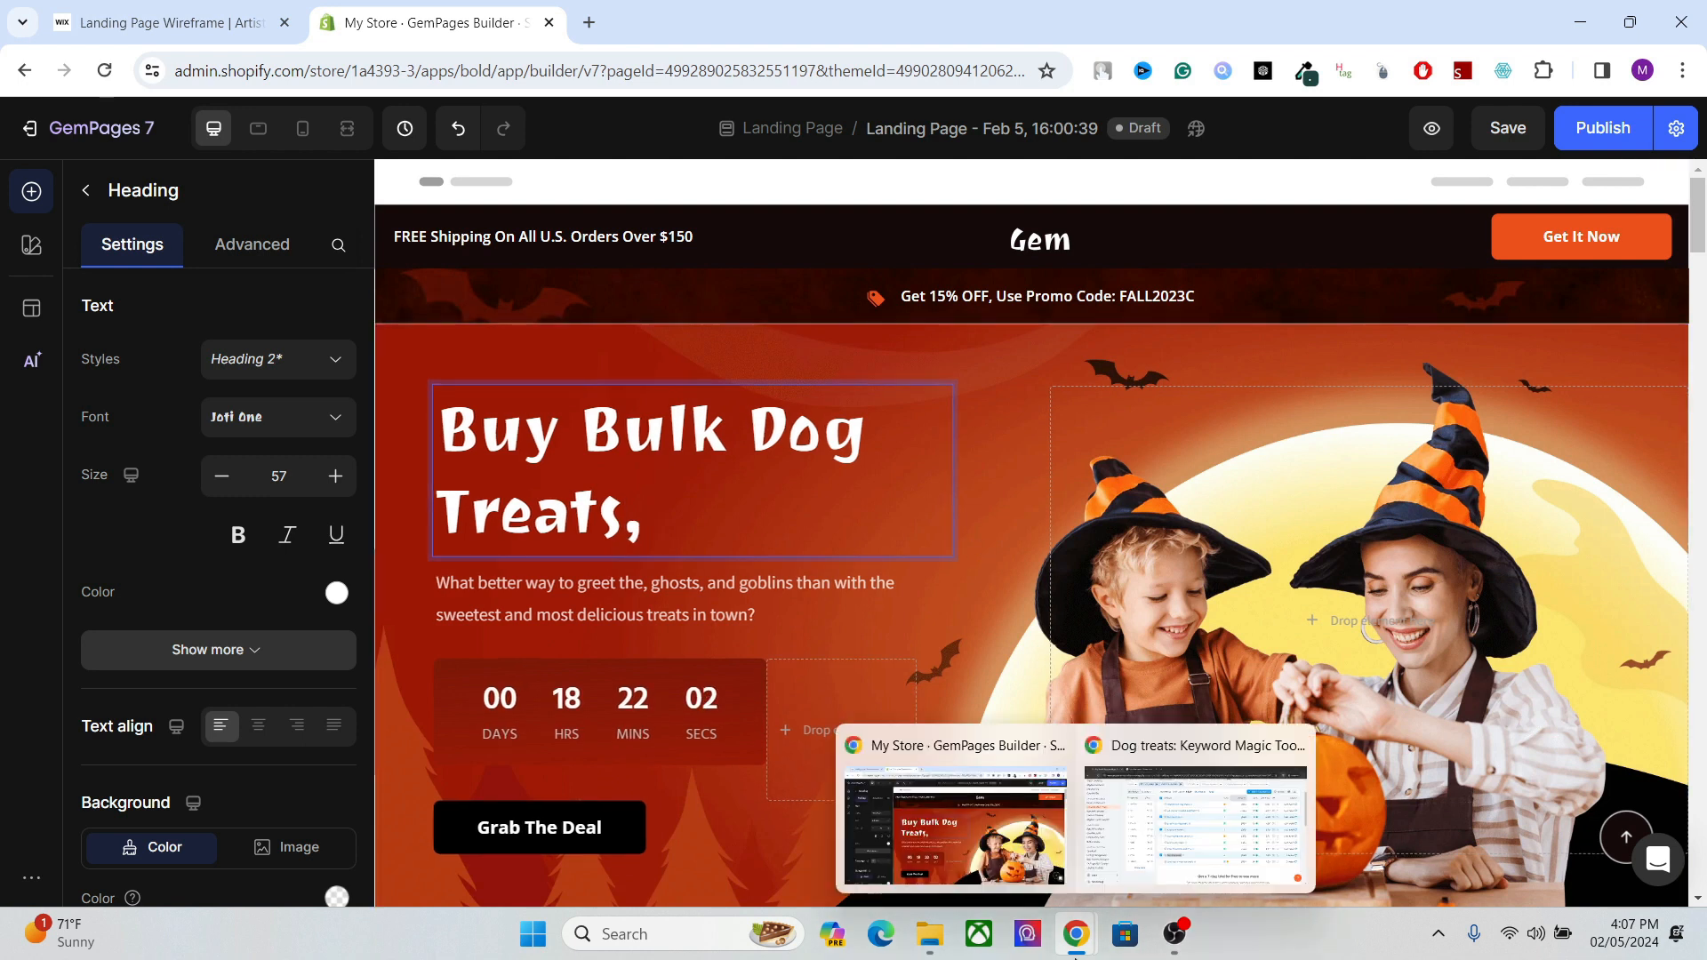
pyautogui.click(1200, 835)
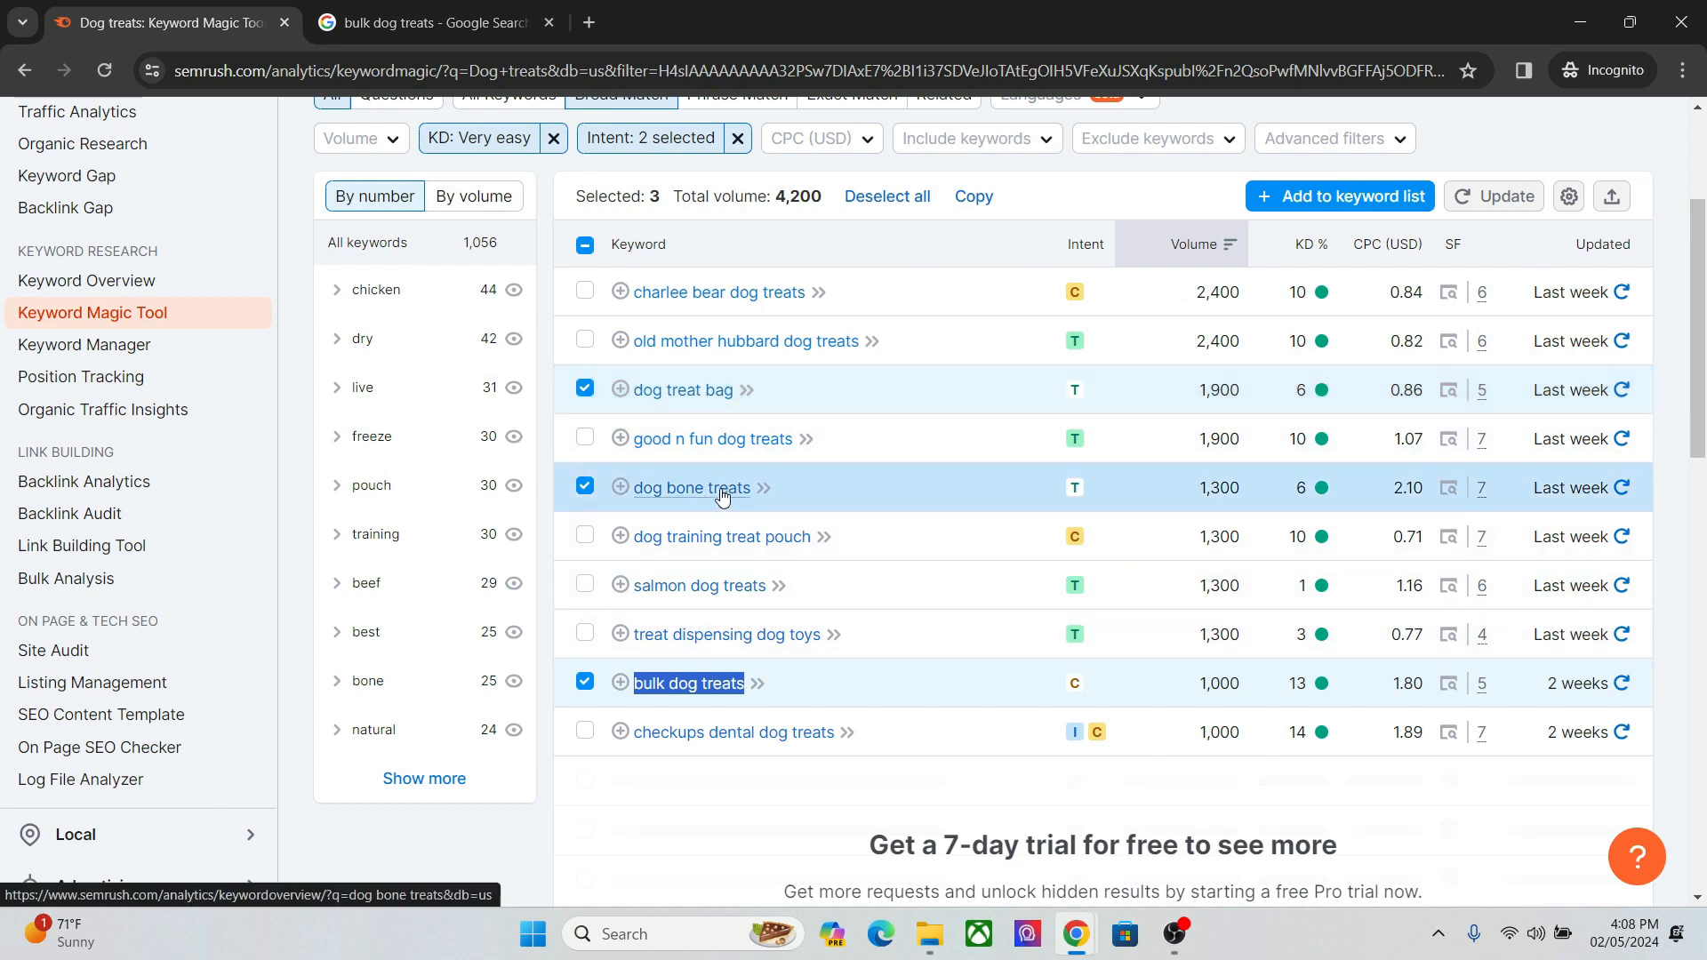
pyautogui.moveTo(1075, 933)
pyautogui.click(934, 827)
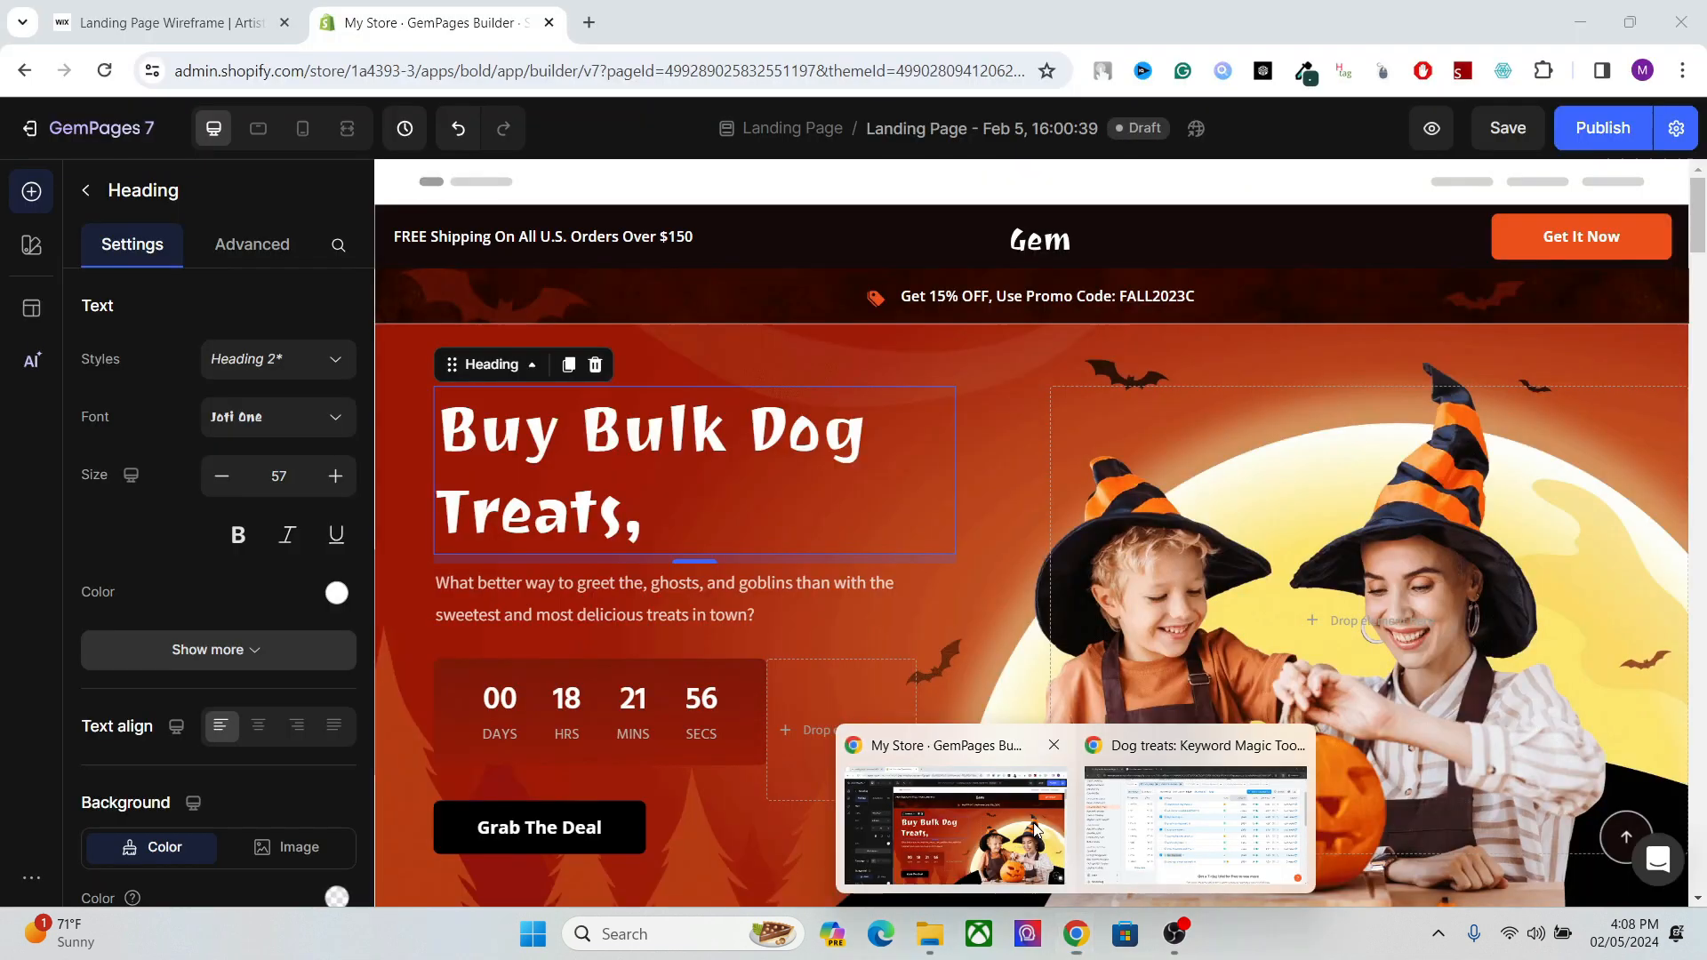
pyautogui.write('B')
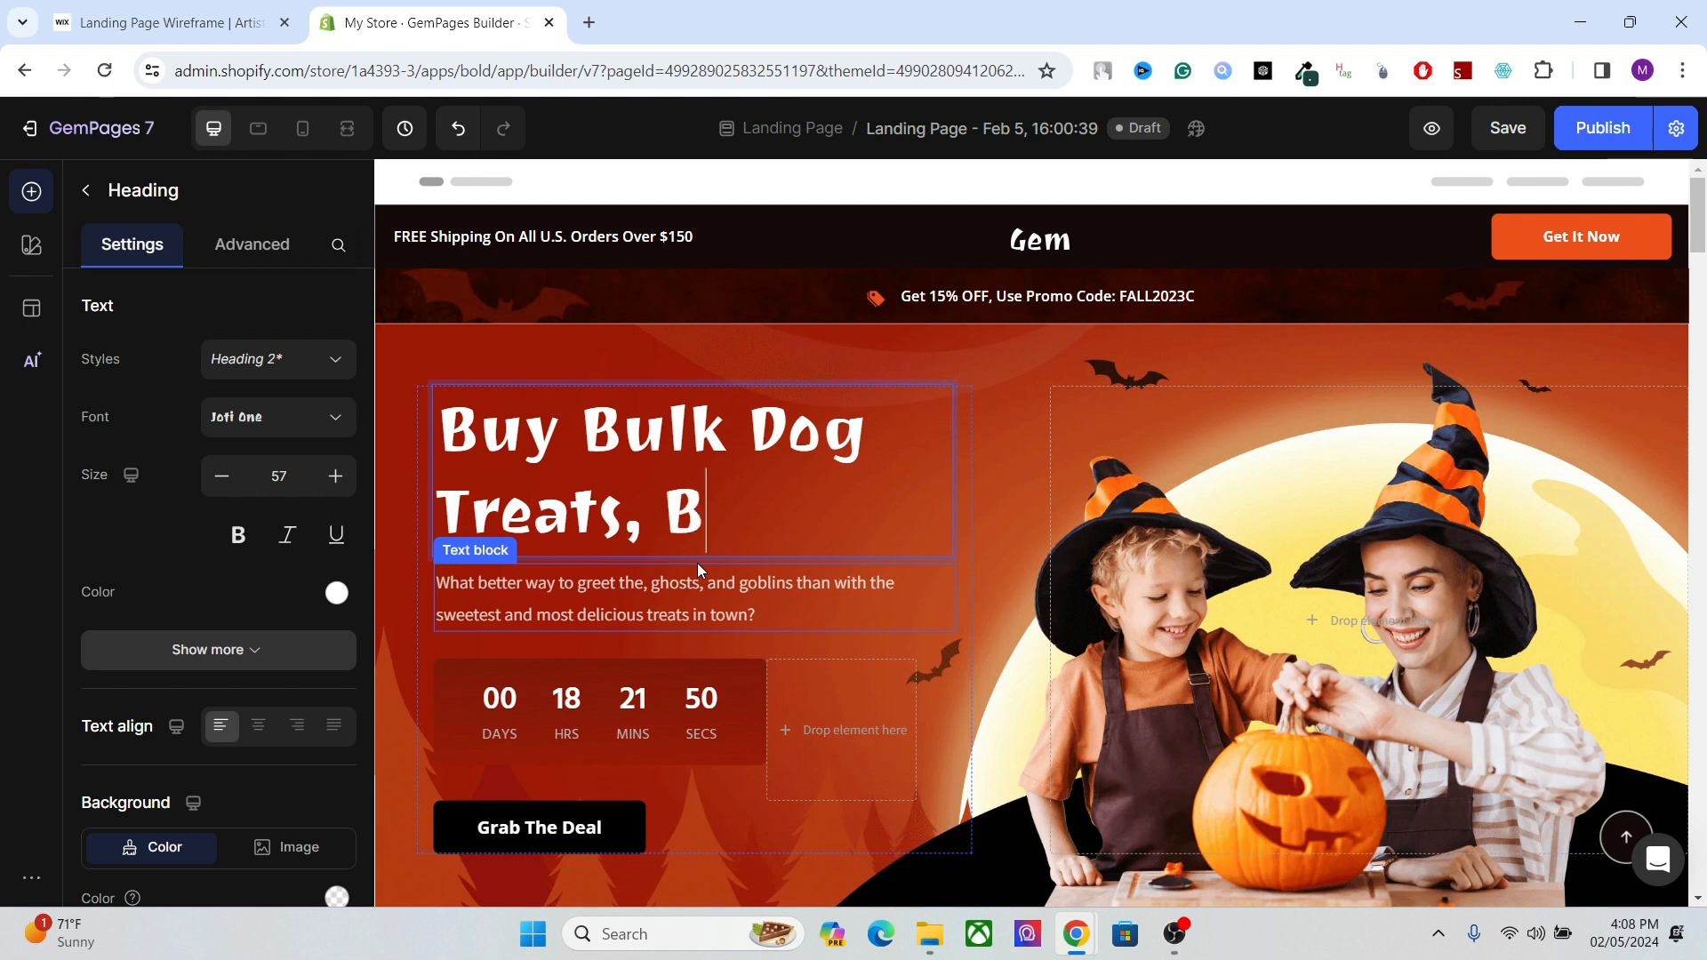
pyautogui.write('ags')
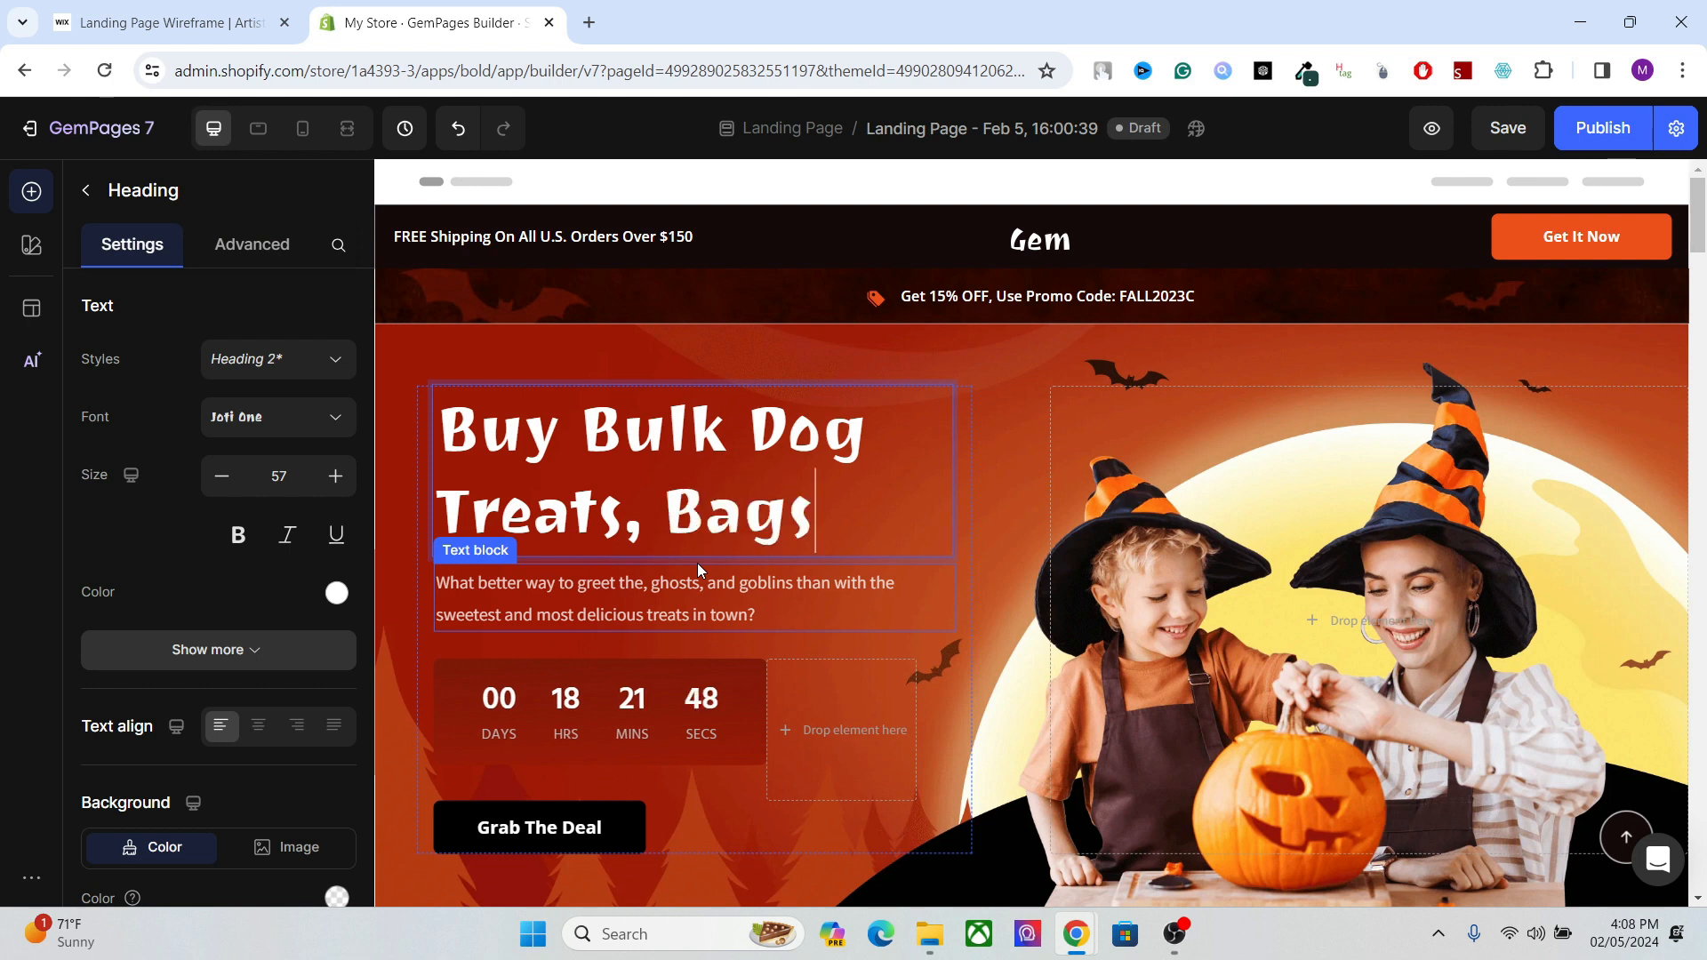
pyautogui.write(', and ')
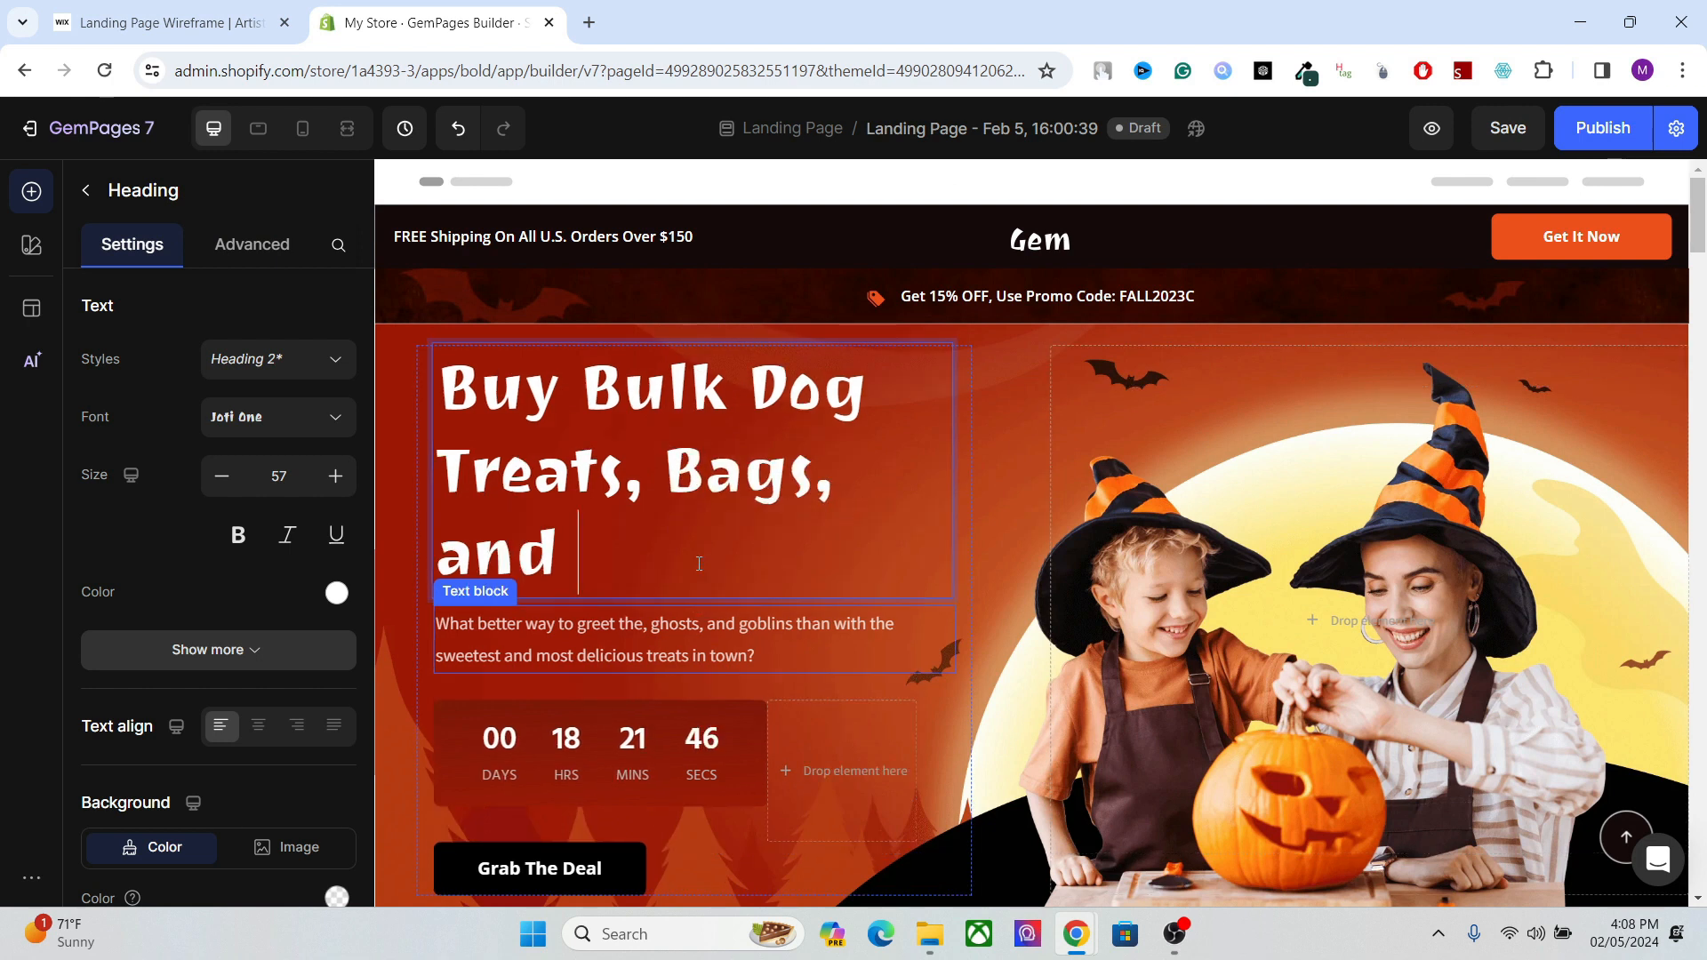
pyautogui.write('Bone ')
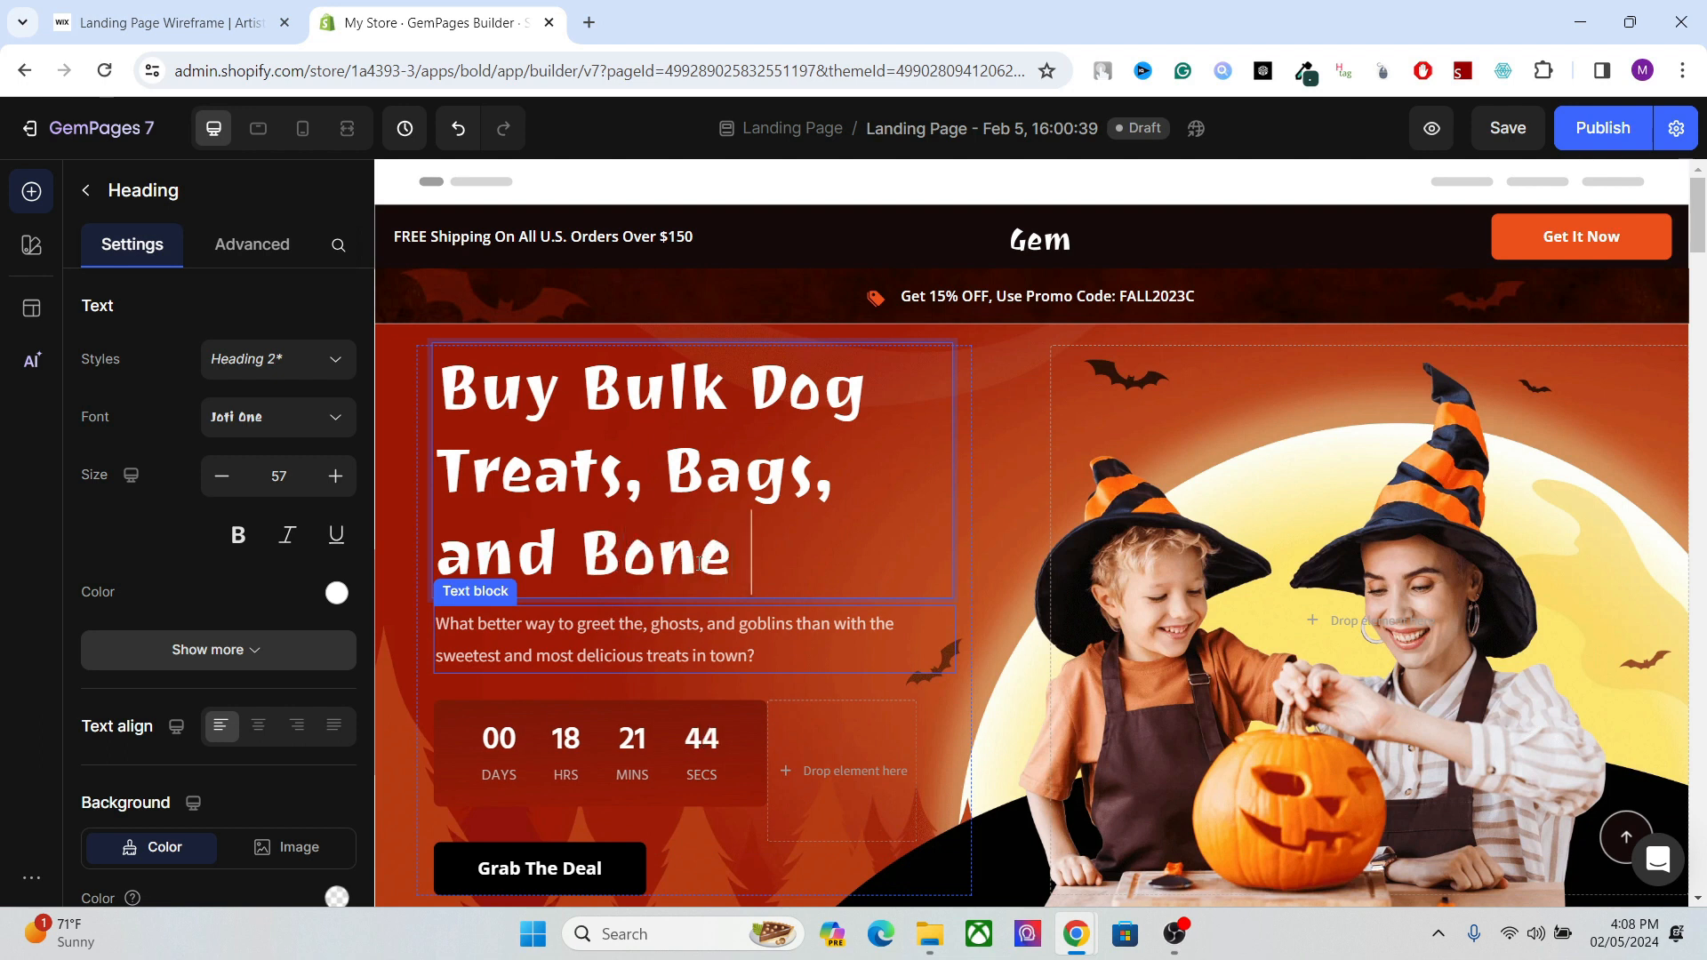
pyautogui.write('Treats')
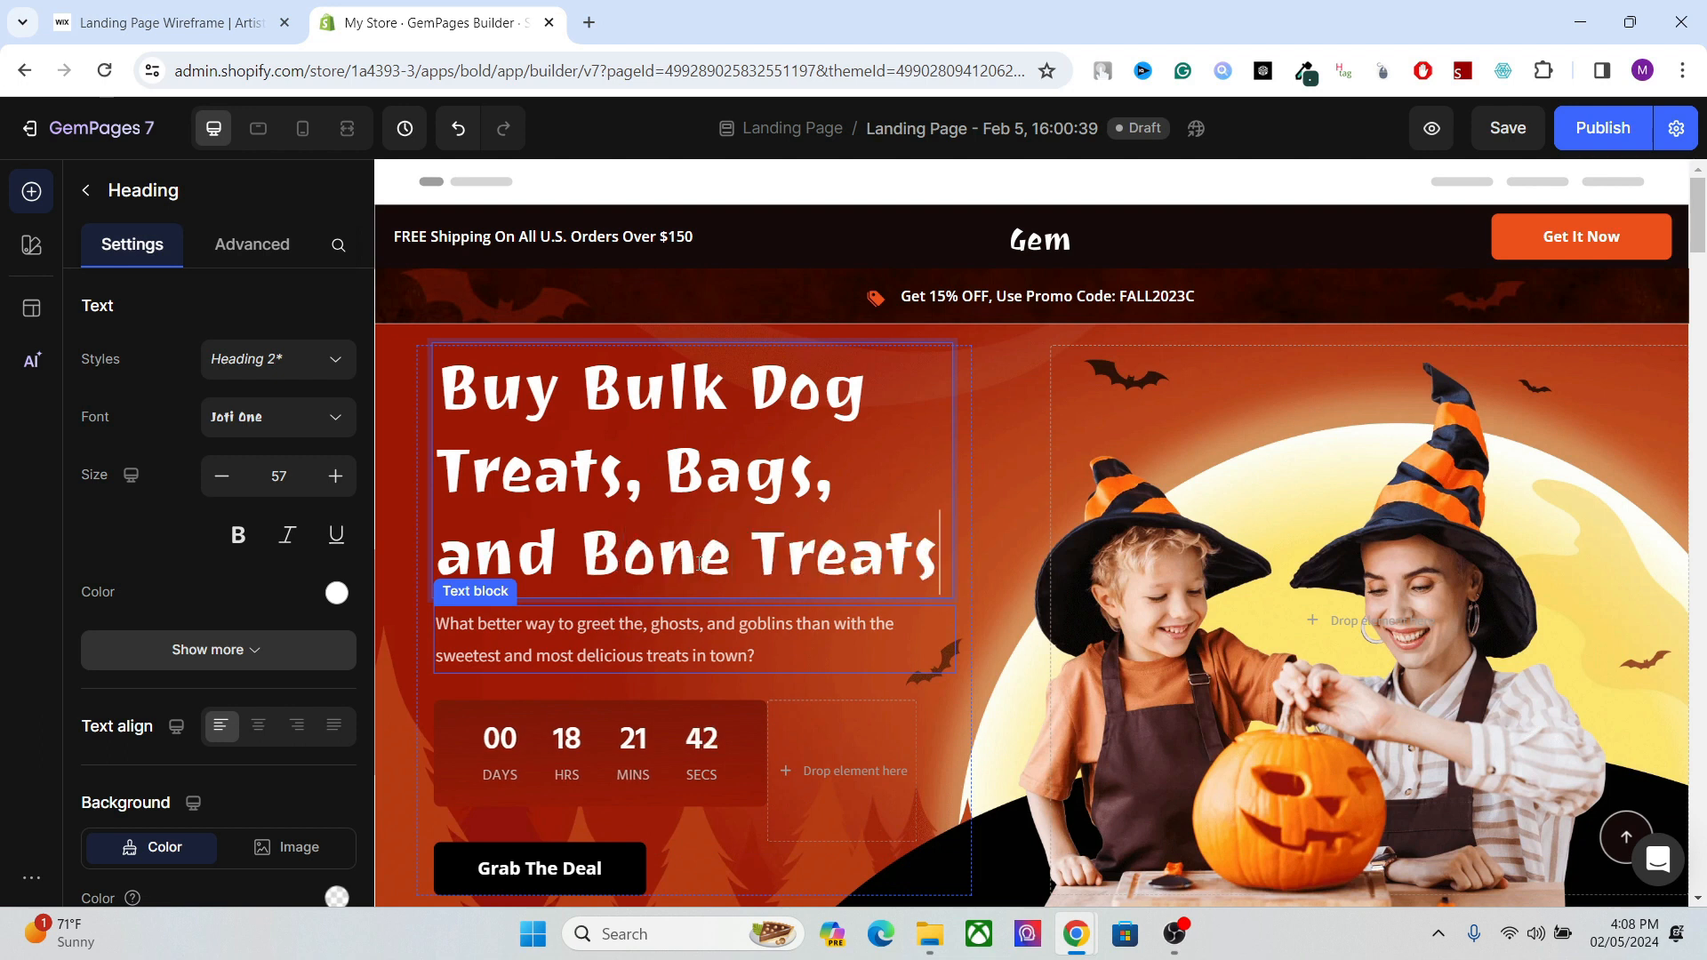
pyautogui.click(1000, 478)
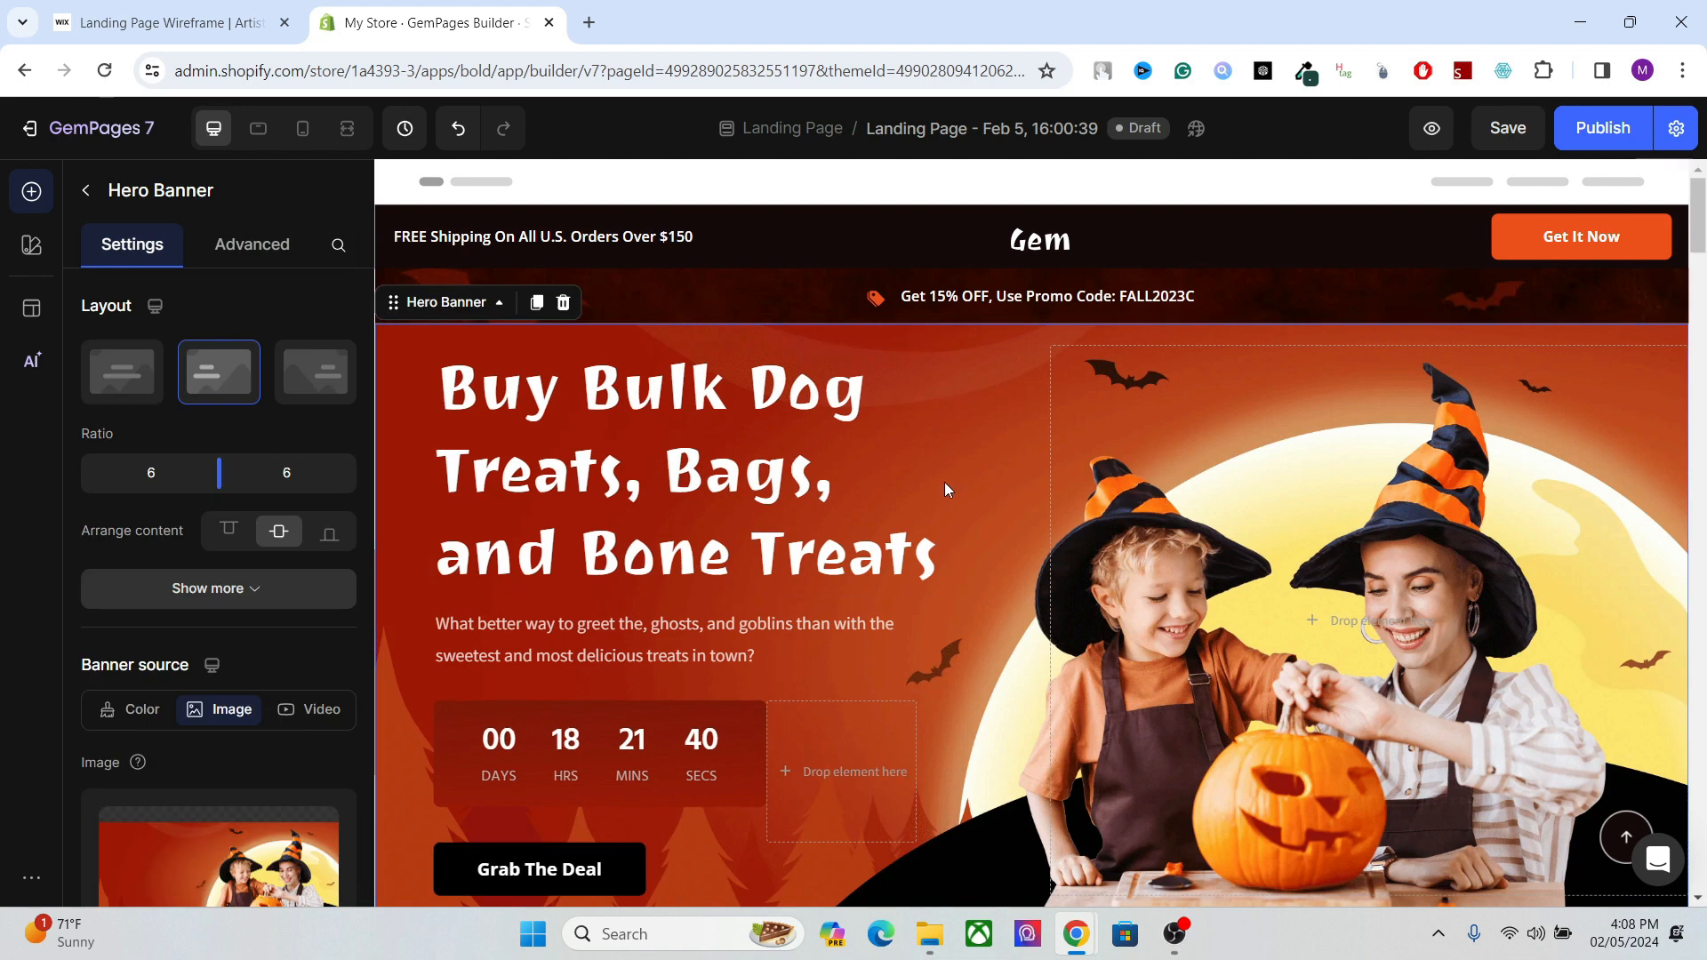
# Compare the hero banner heading with the selected keywords in the Semrush list and return to the GemPages editor.
pyautogui.click(778, 462)
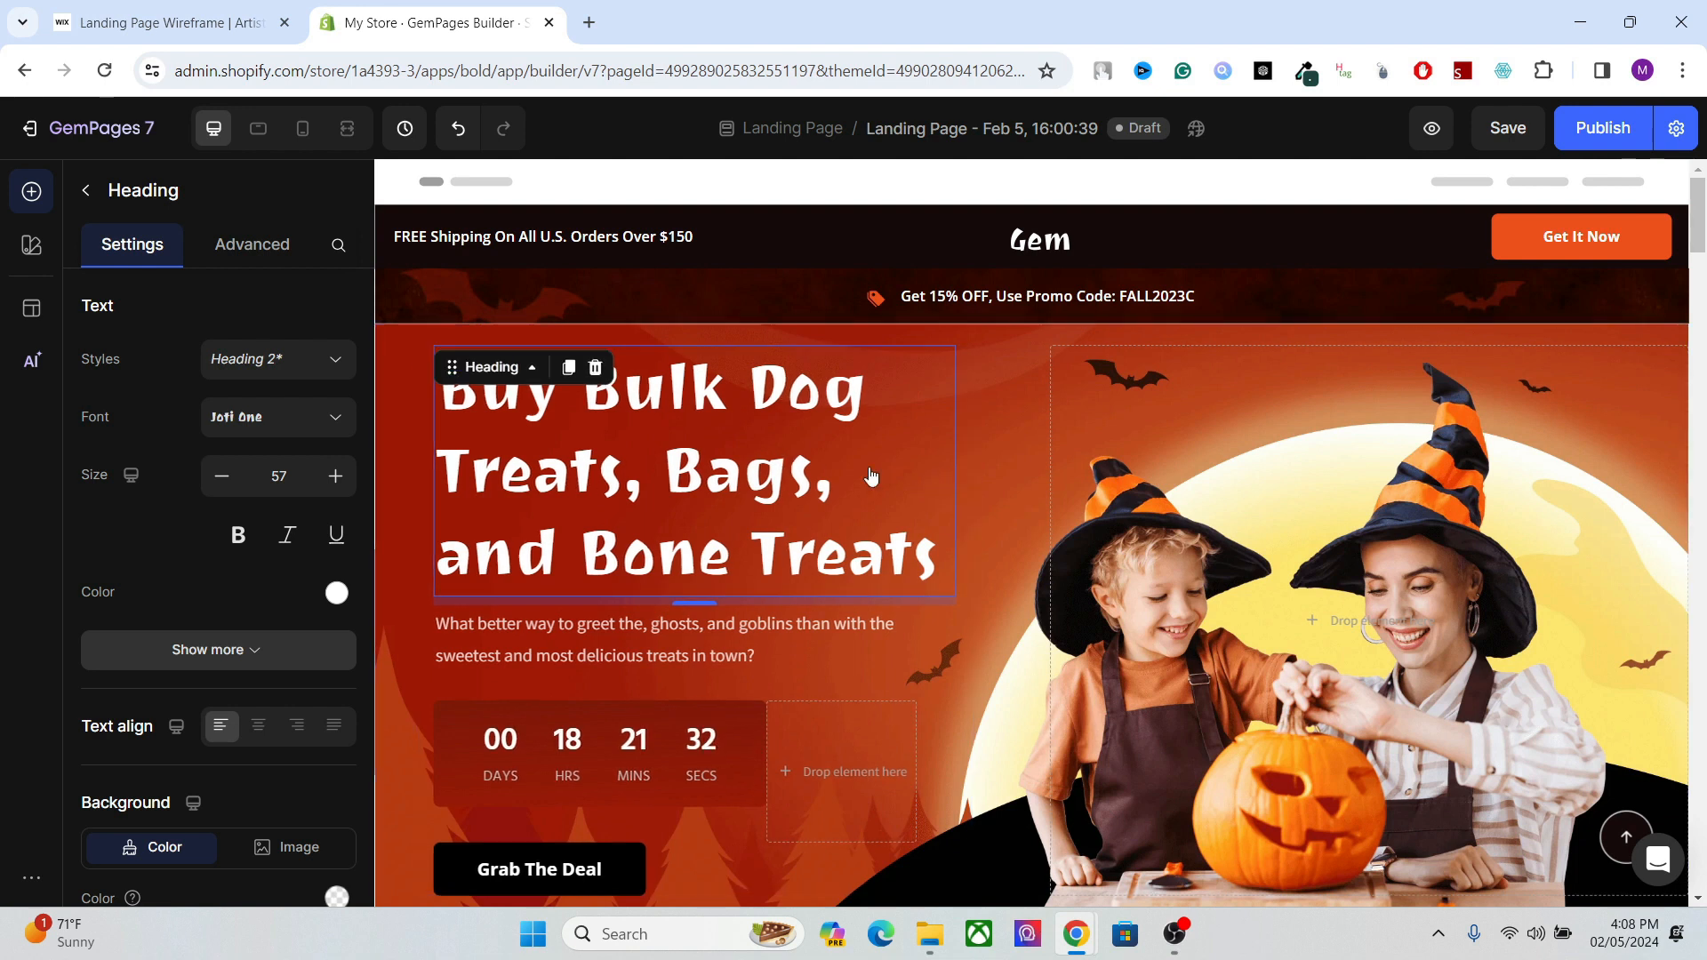
pyautogui.click(828, 449)
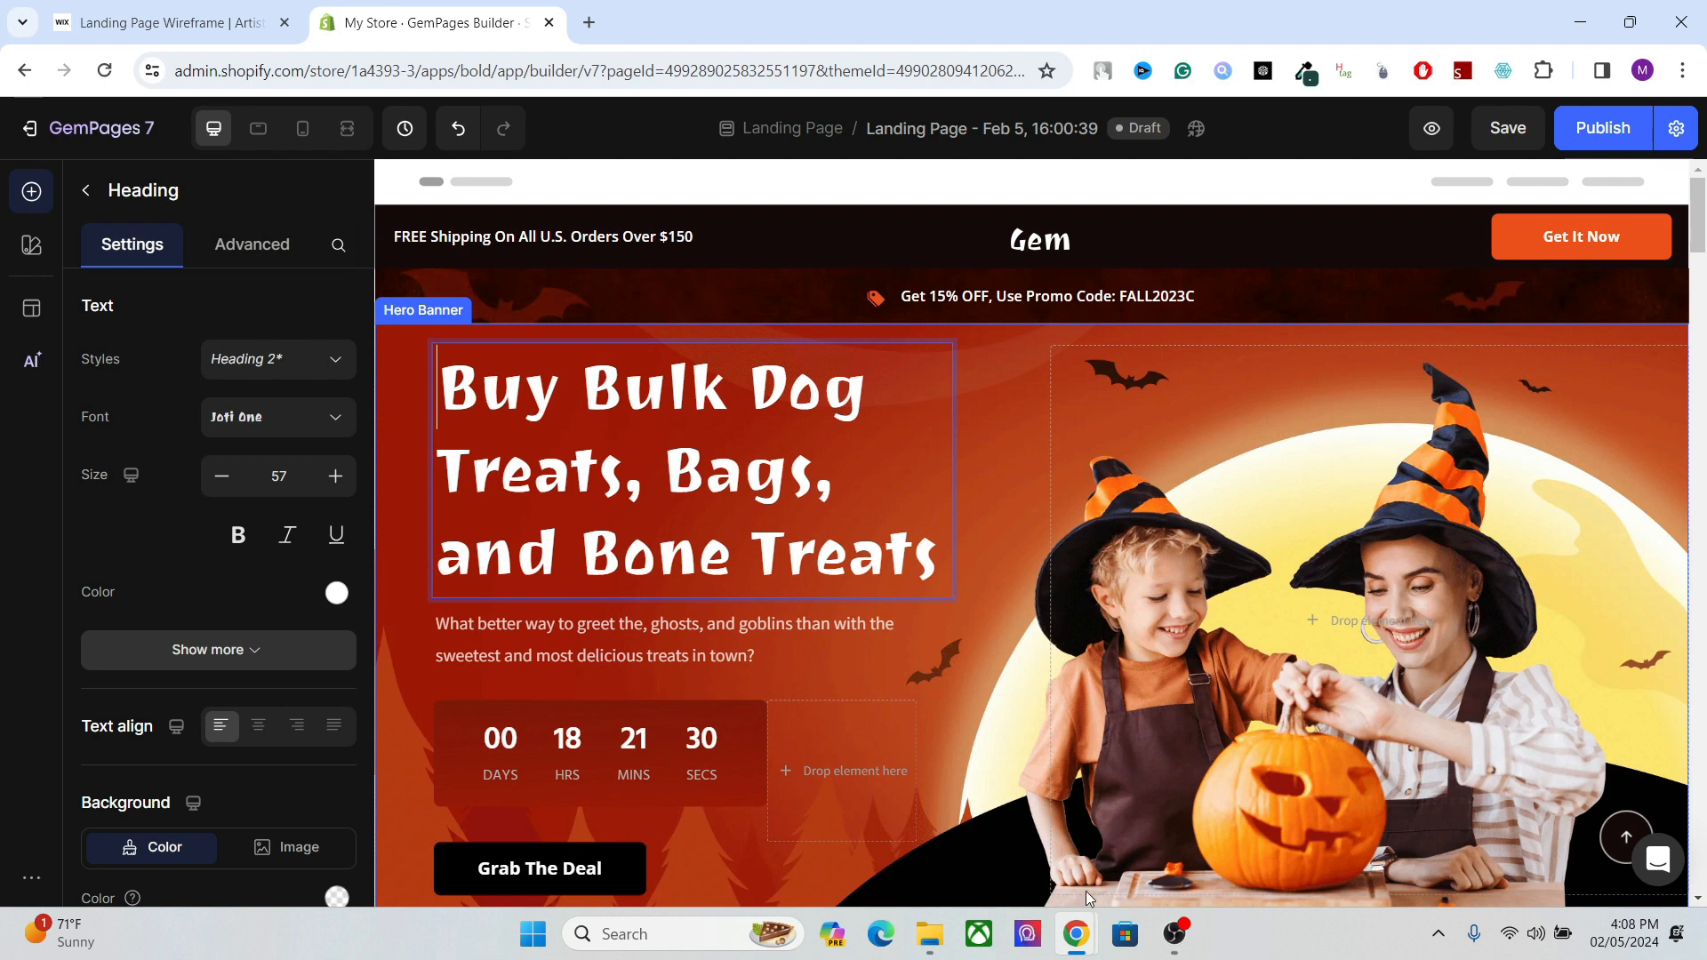
pyautogui.moveTo(1085, 890)
pyautogui.click(1160, 822)
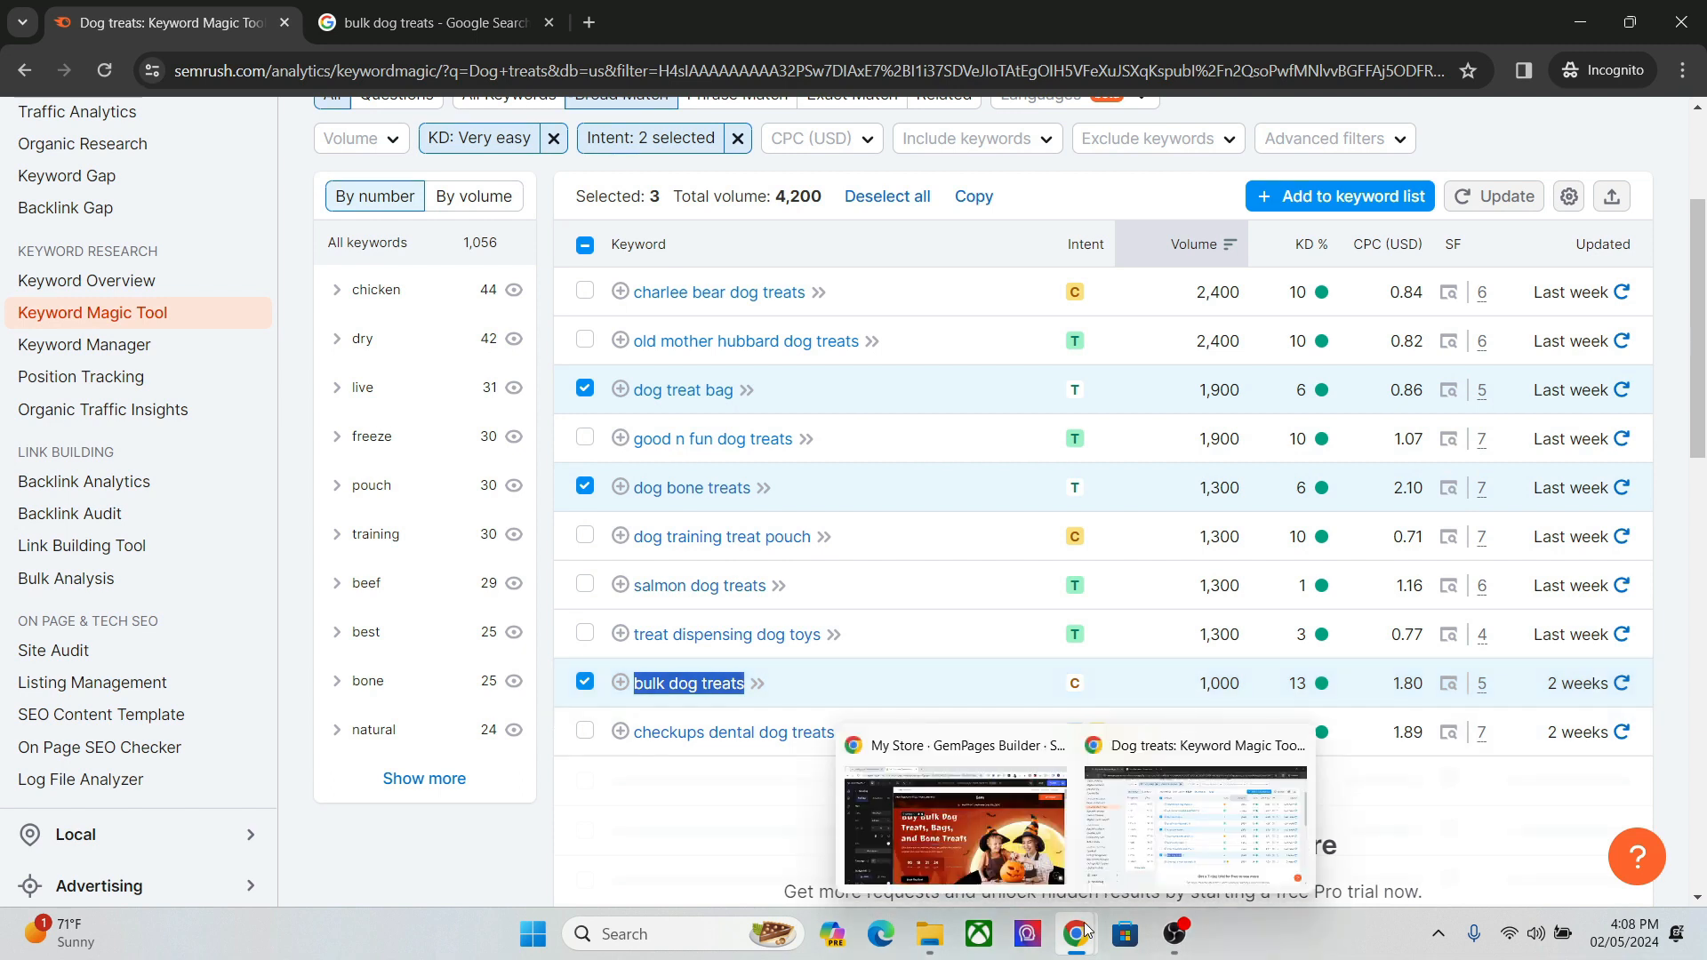
pyautogui.moveTo(1086, 929)
pyautogui.click(1010, 801)
pyautogui.click(713, 483)
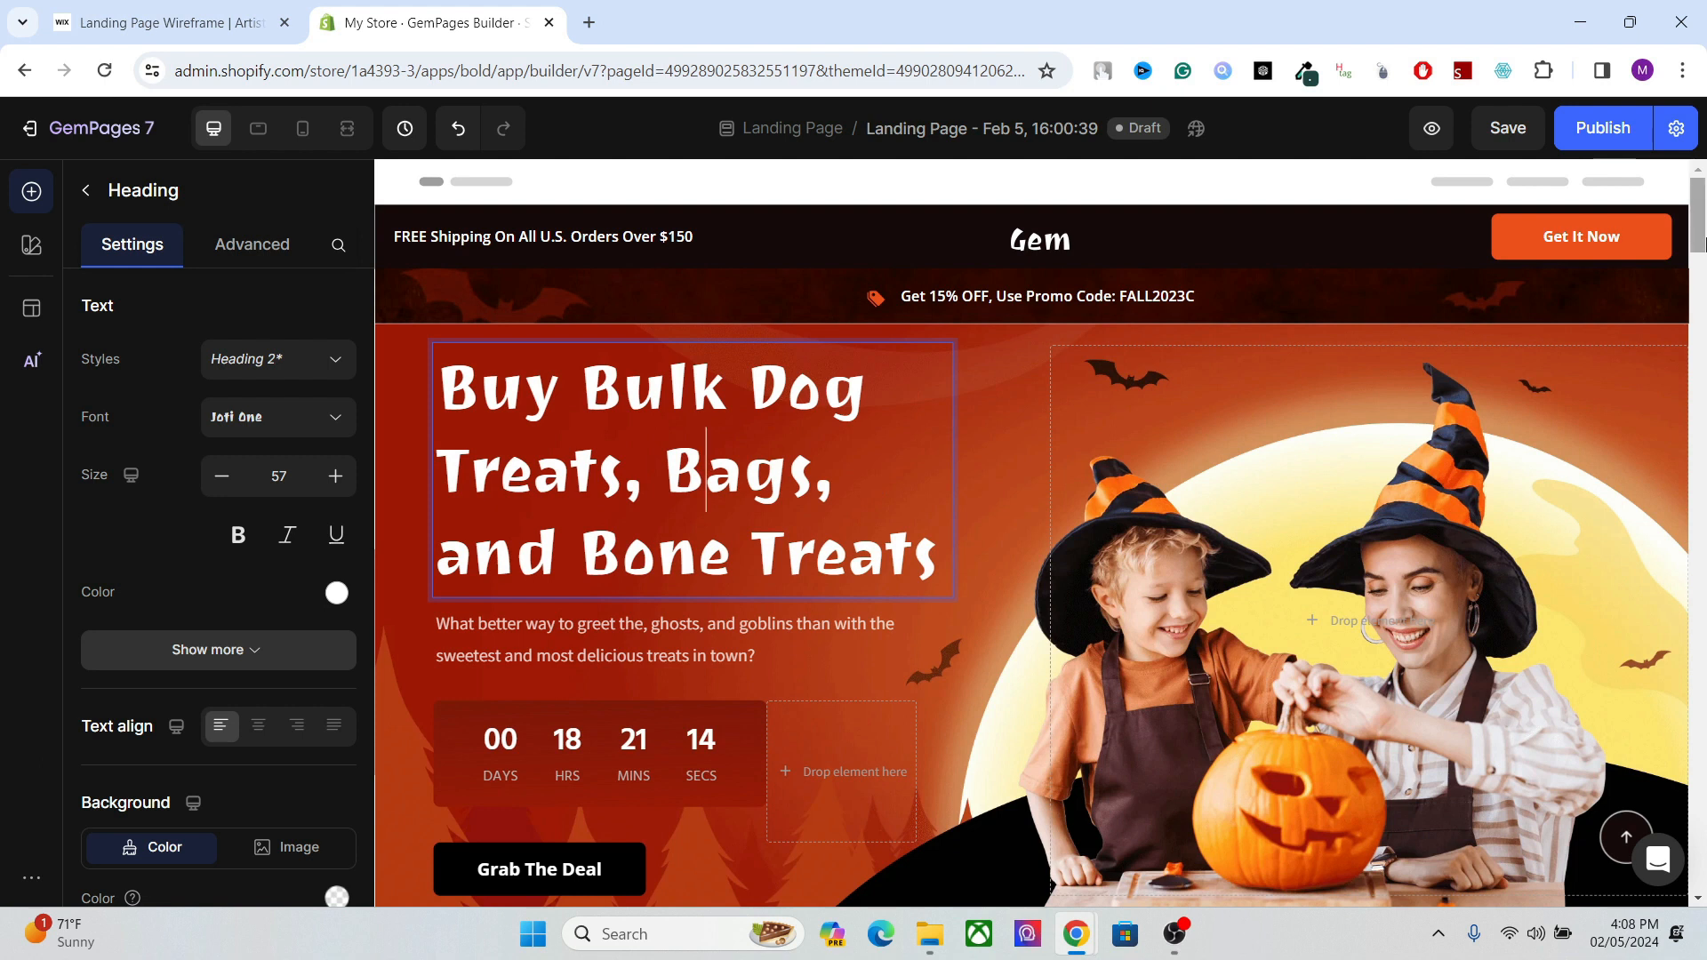
# Examine the hero banner heading and the "Eerie, Bewitching, Delicious" section heading further down the page.
pyautogui.click(1704, 245)
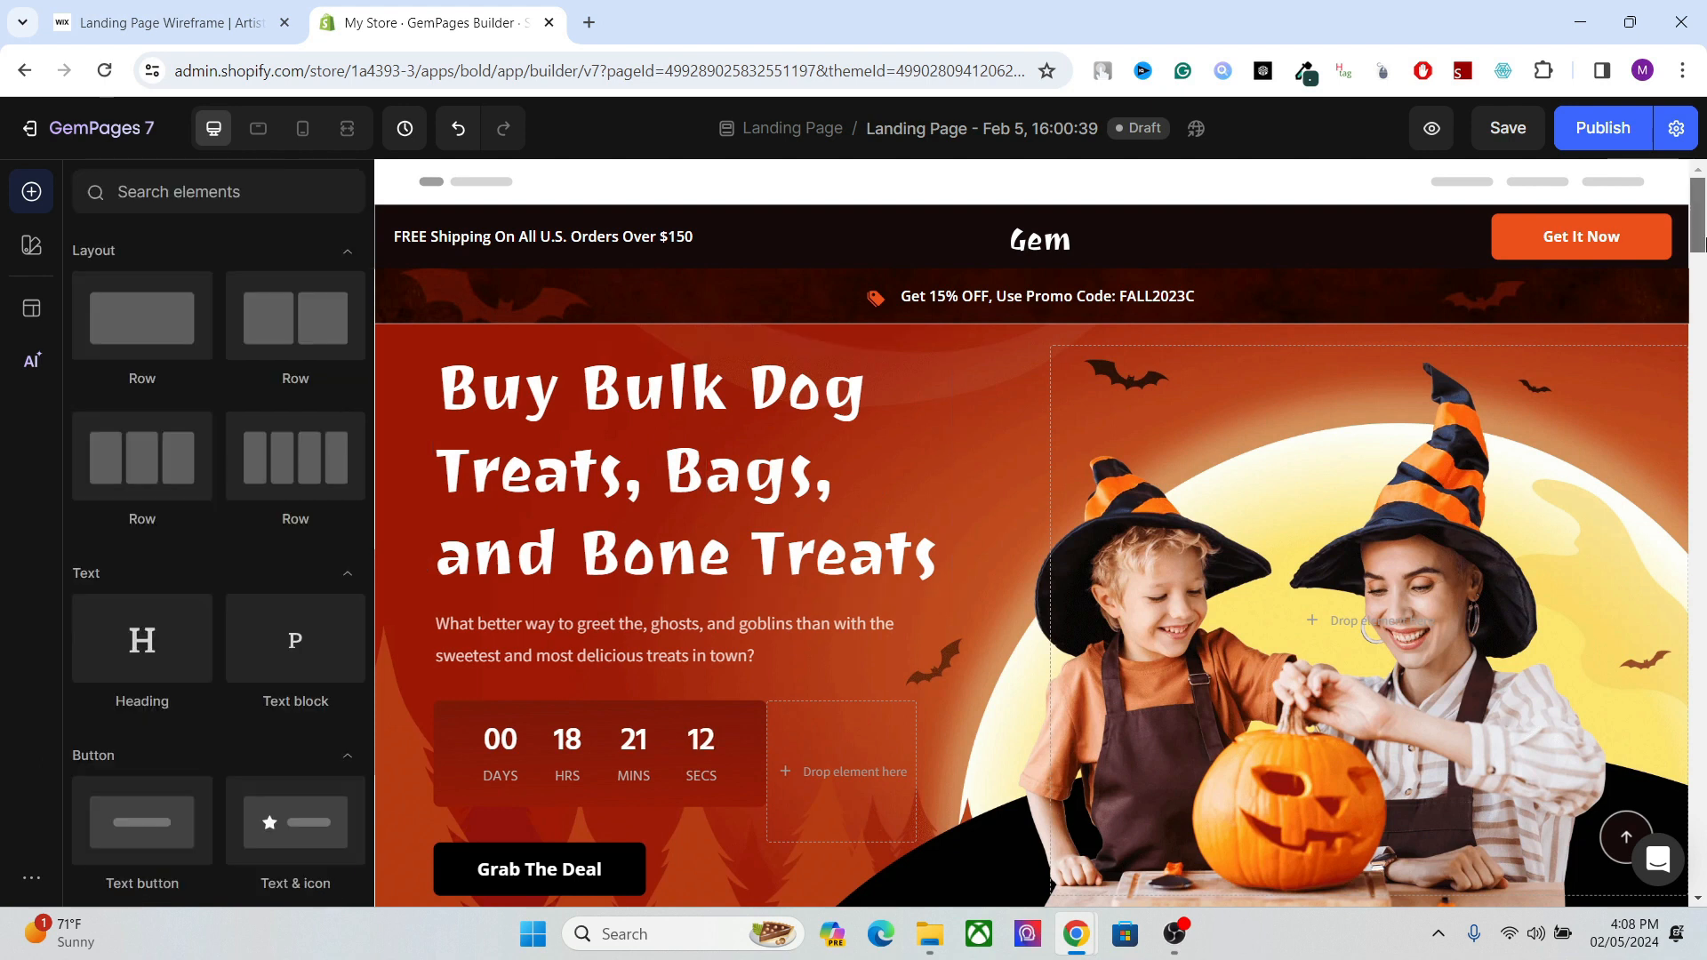
pyautogui.scroll(-1, 730, 406)
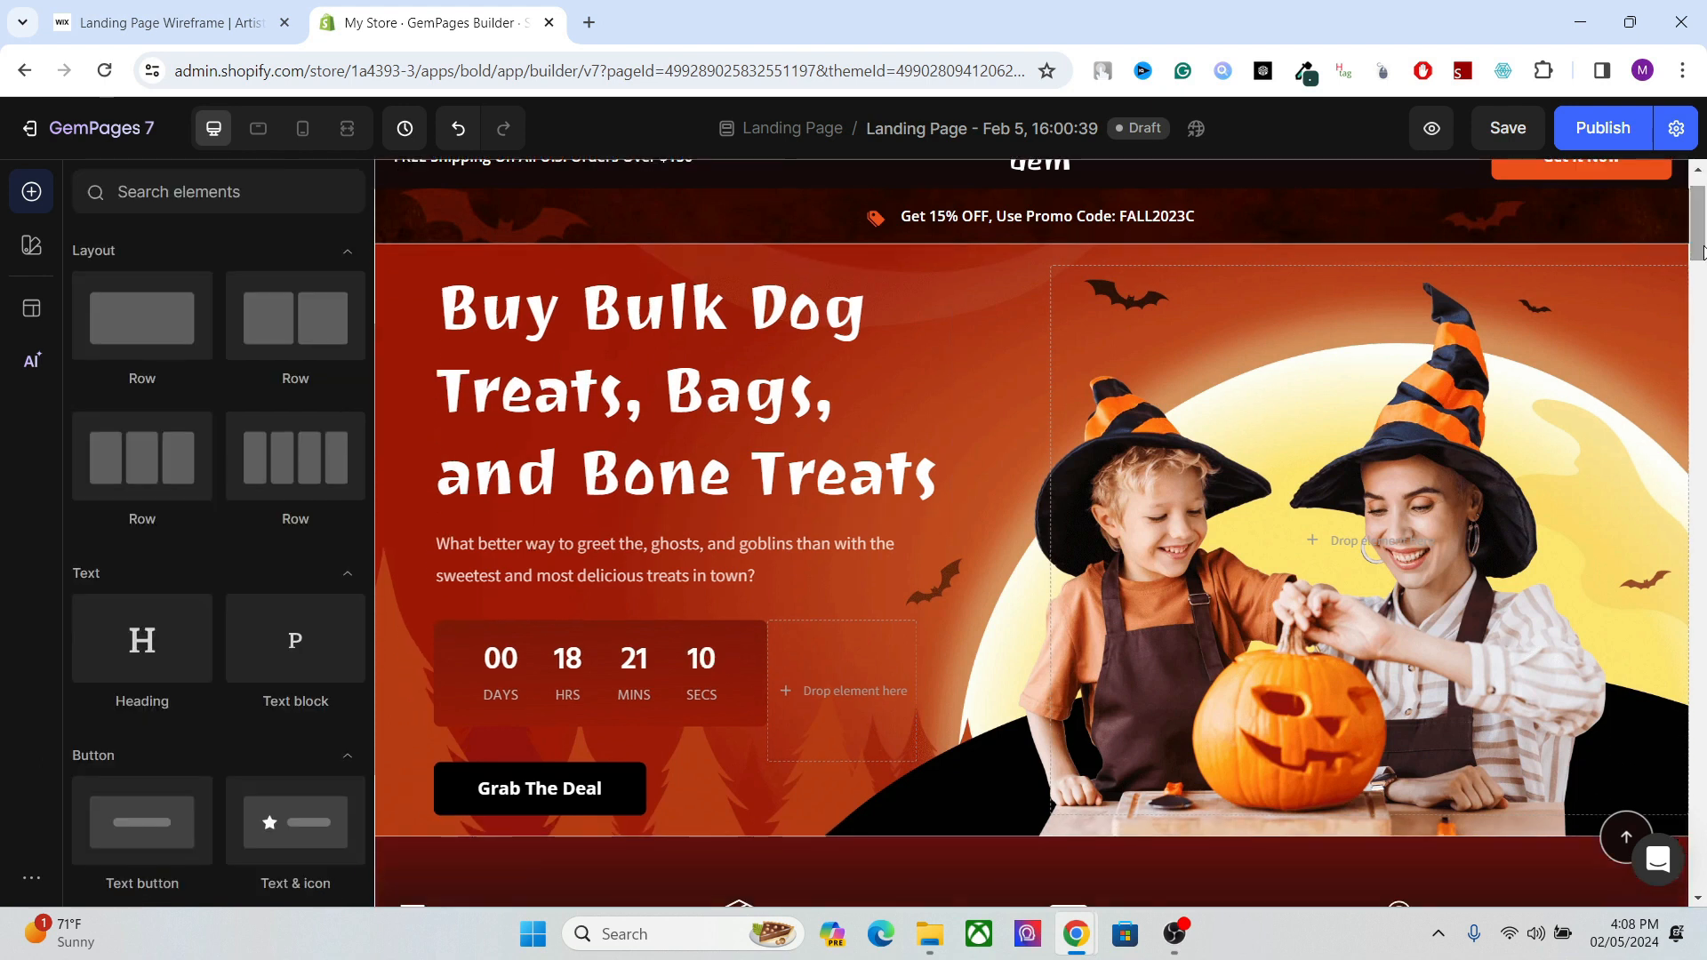
pyautogui.click(731, 406)
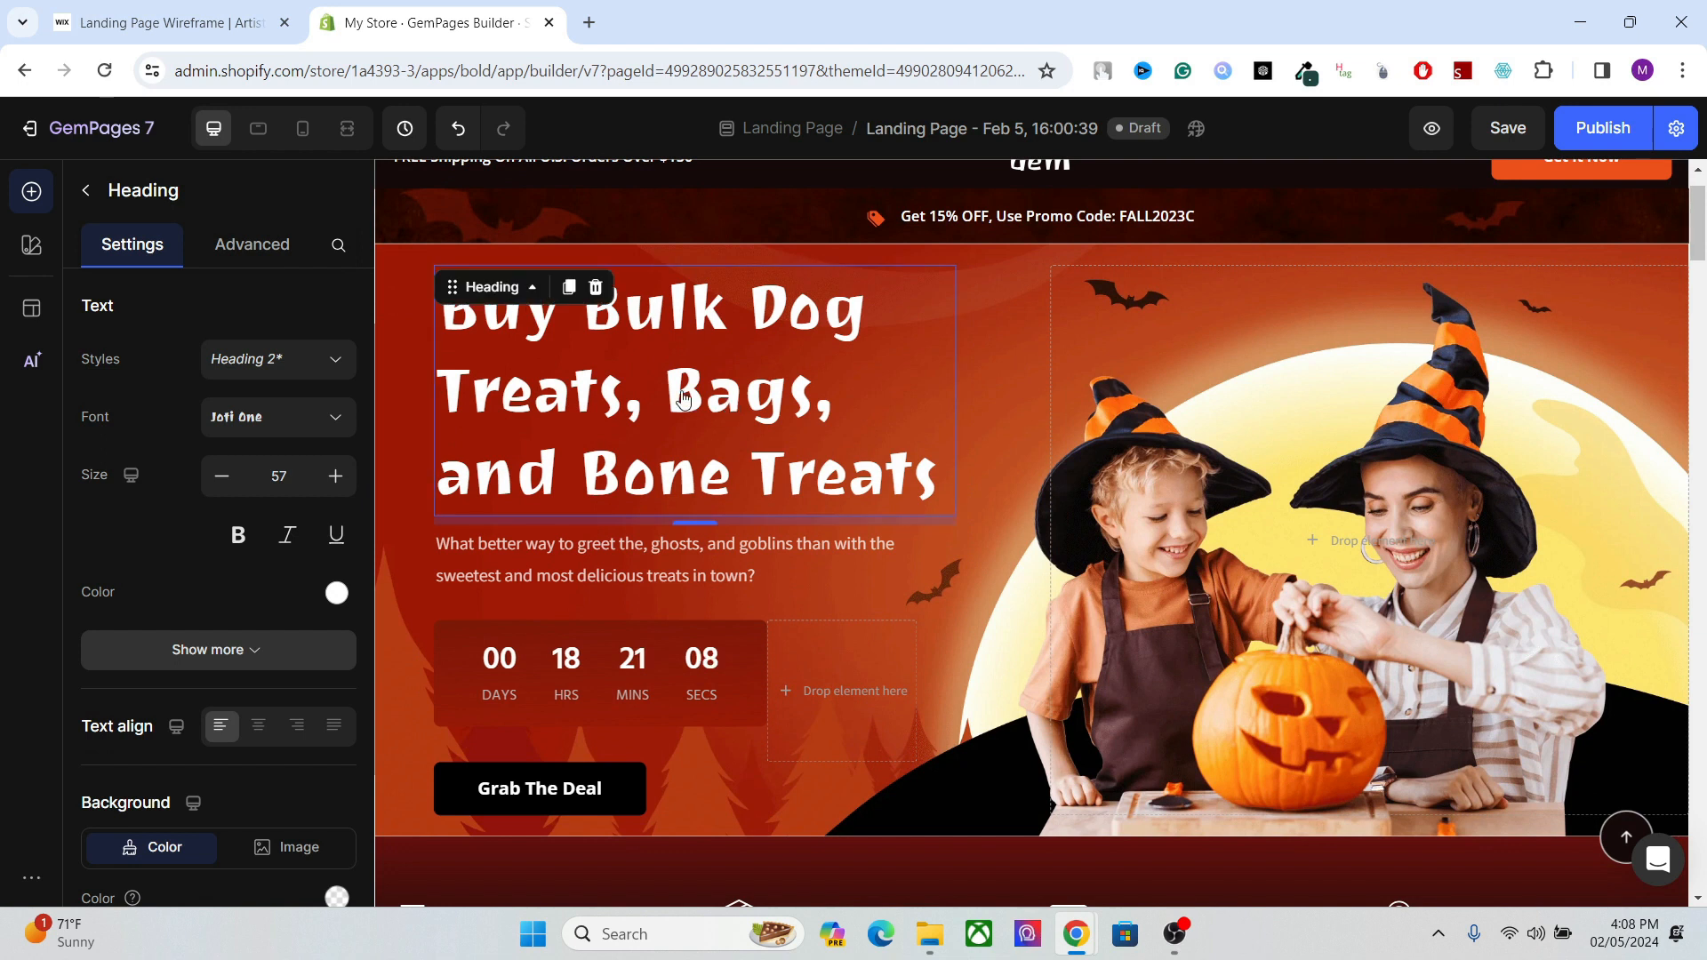
pyautogui.moveTo(1696, 234); pyautogui.dragTo(1692, 305)
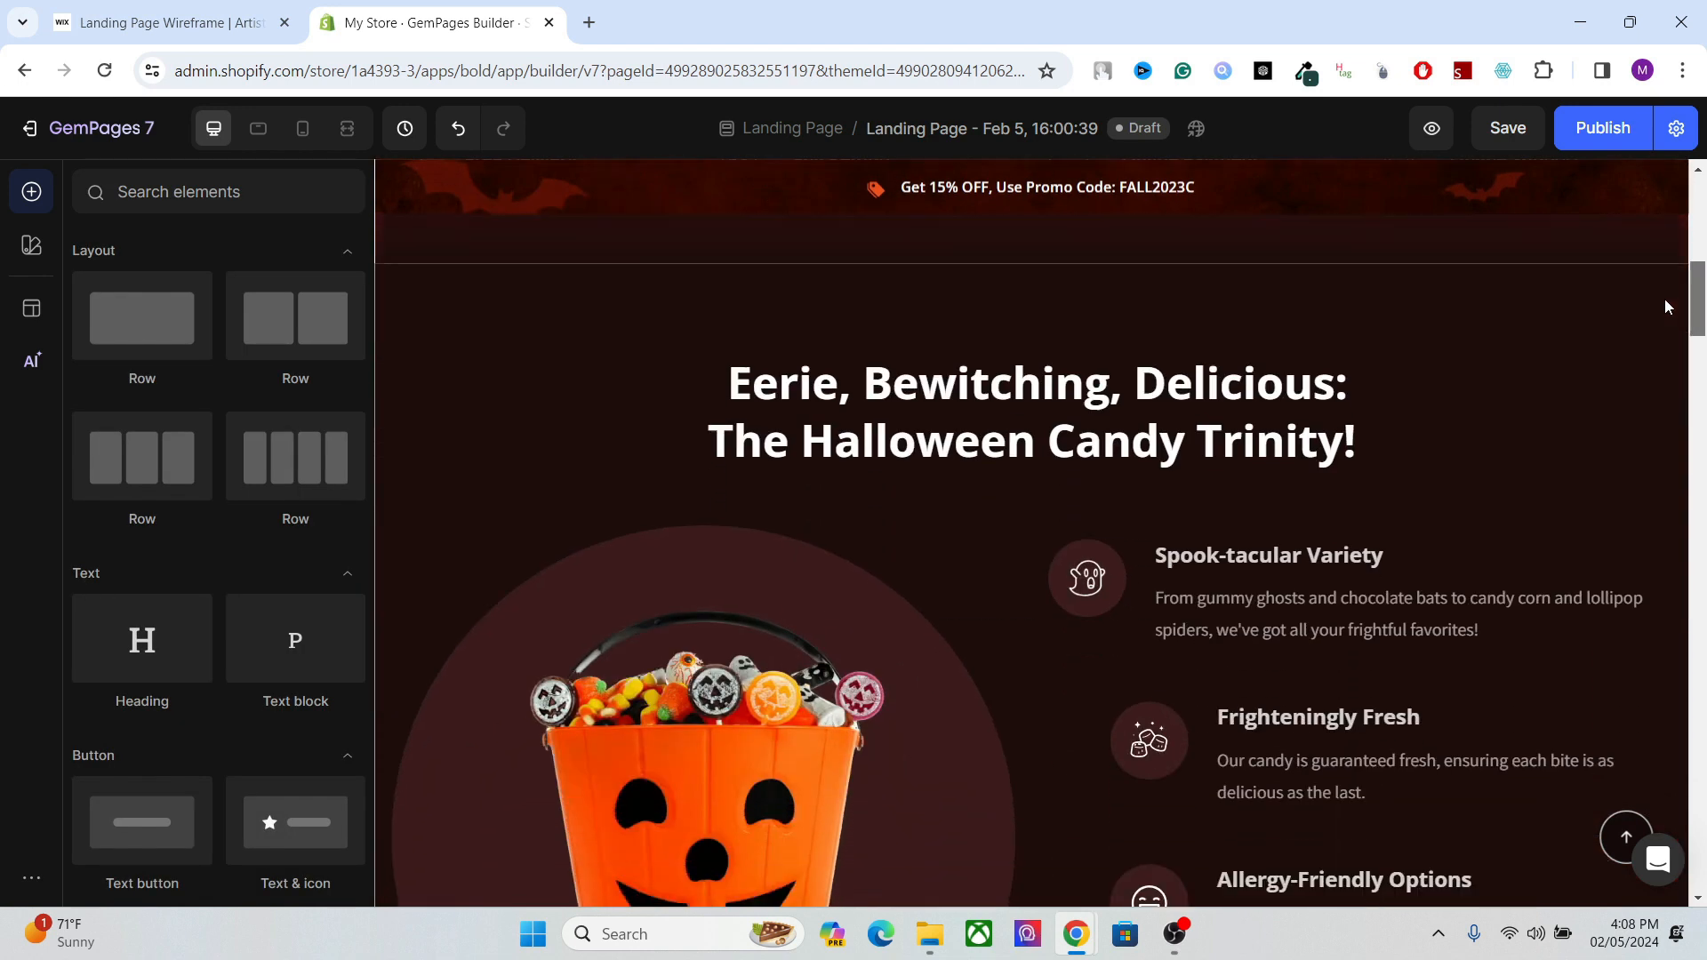
pyautogui.click(1058, 407)
pyautogui.moveTo(1701, 329); pyautogui.dragTo(1698, 247)
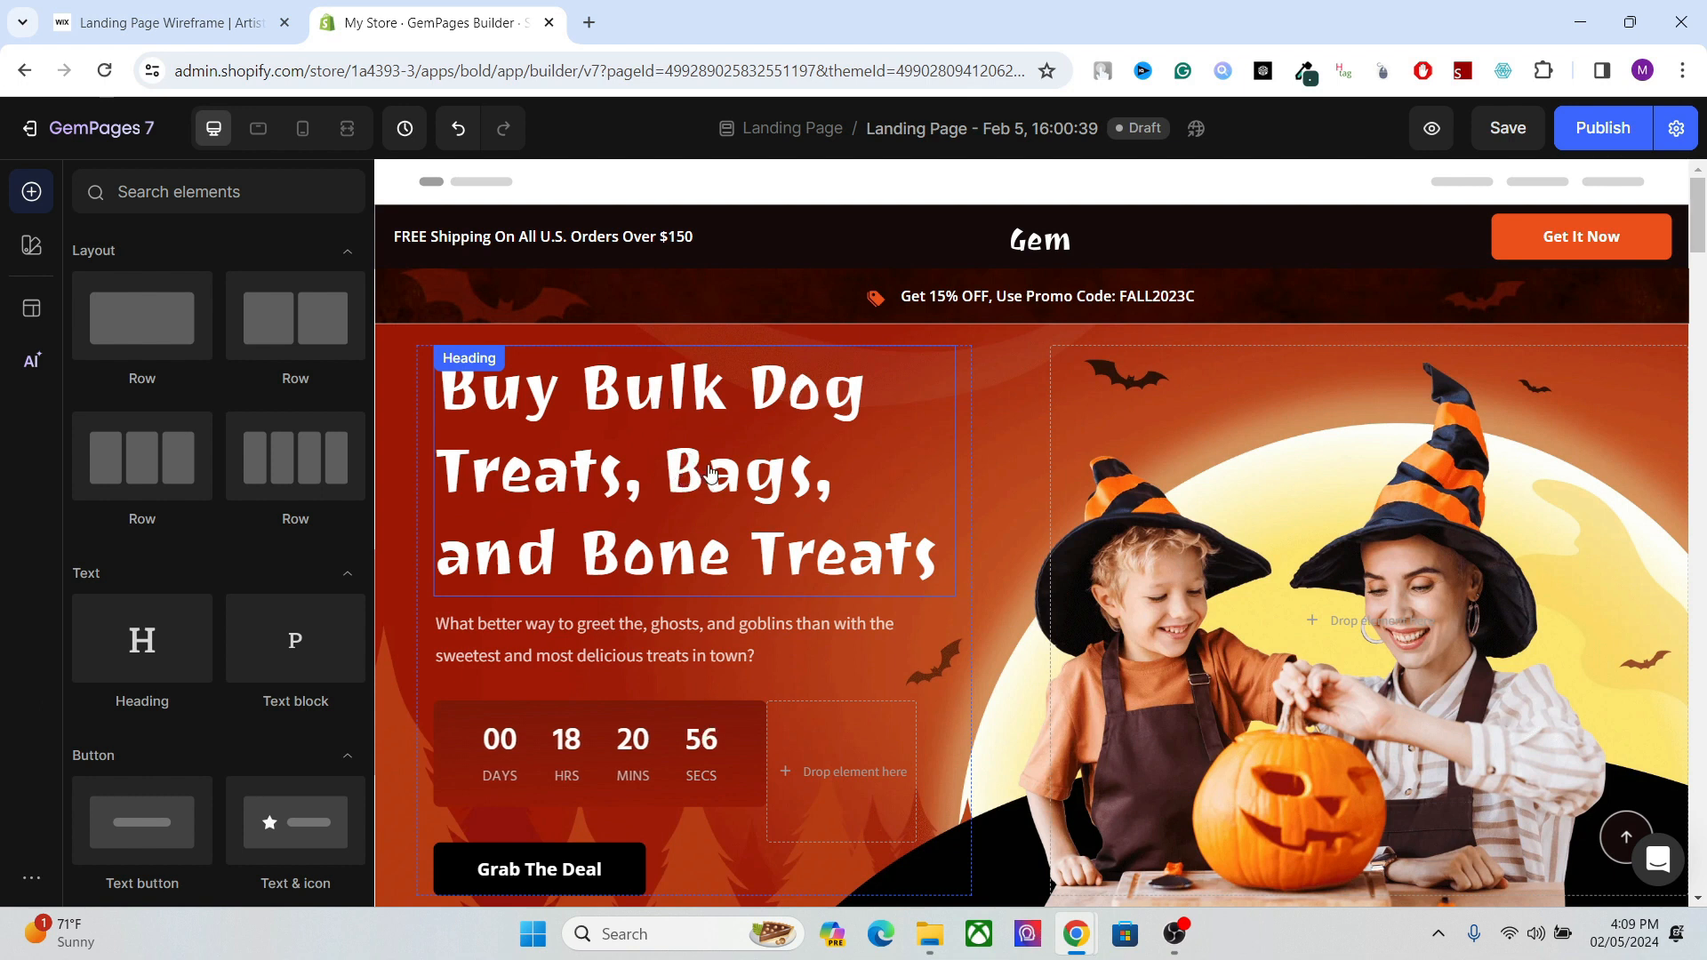
# Check the keyword "dog treat bag" in the Semrush list against the word "Bags" in the GemPages hero heading.
pyautogui.moveTo(1075, 933)
pyautogui.click(1205, 809)
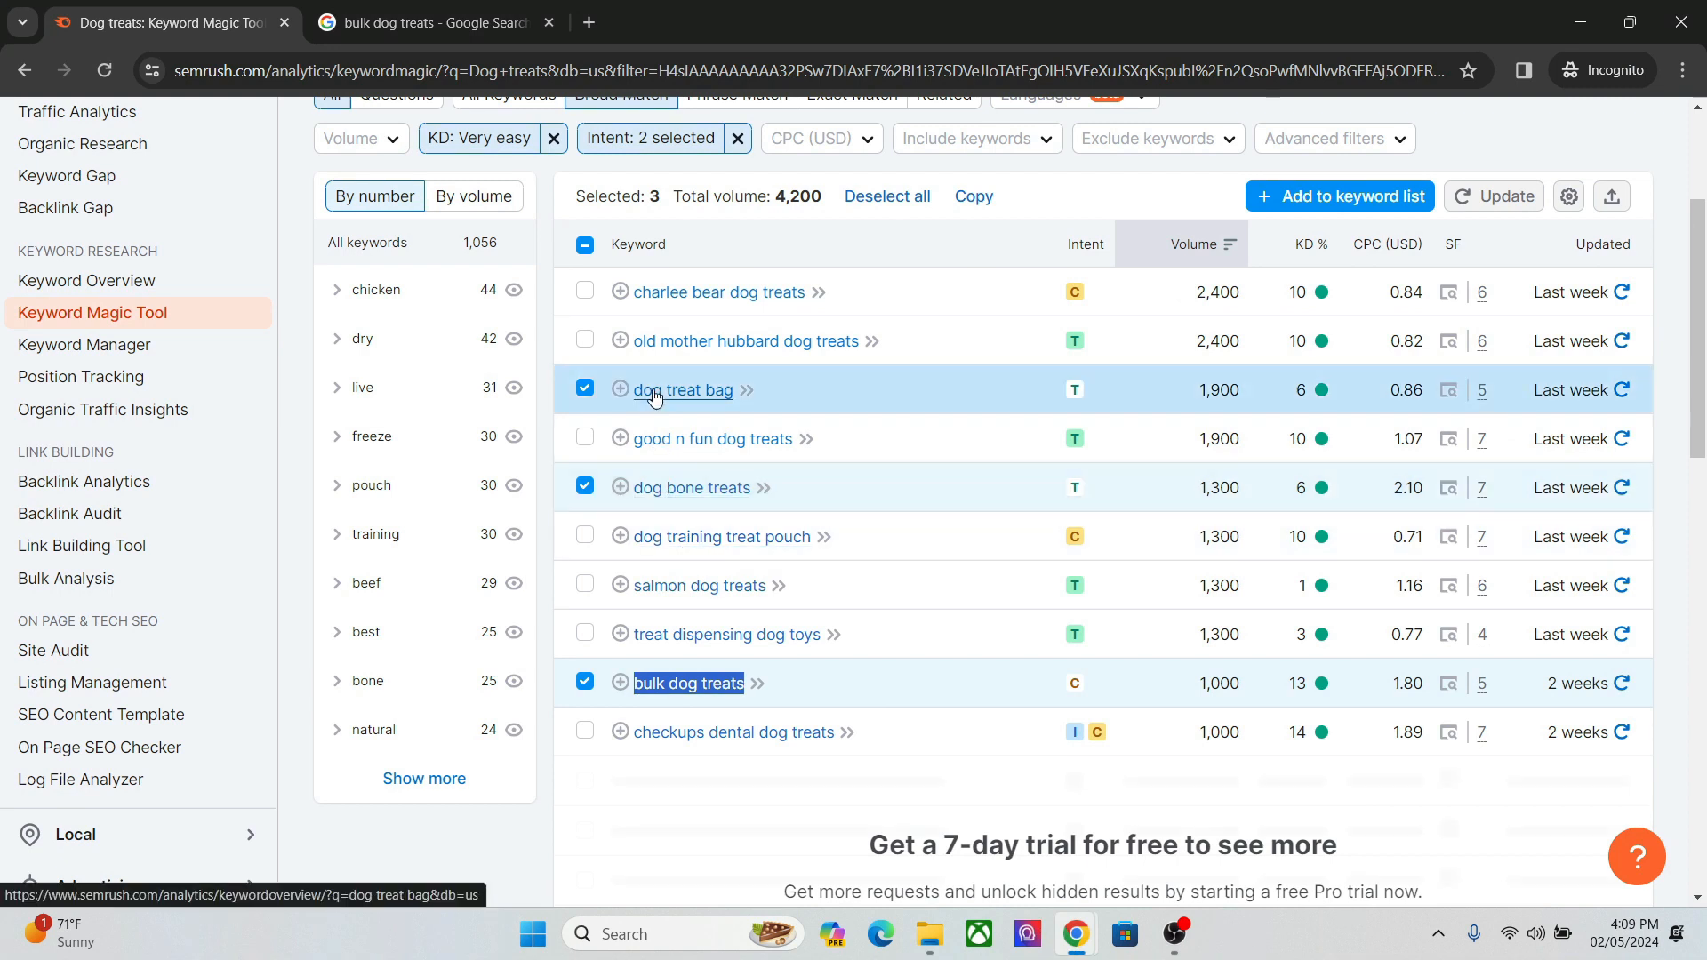
pyautogui.moveTo(1076, 933)
pyautogui.click(944, 808)
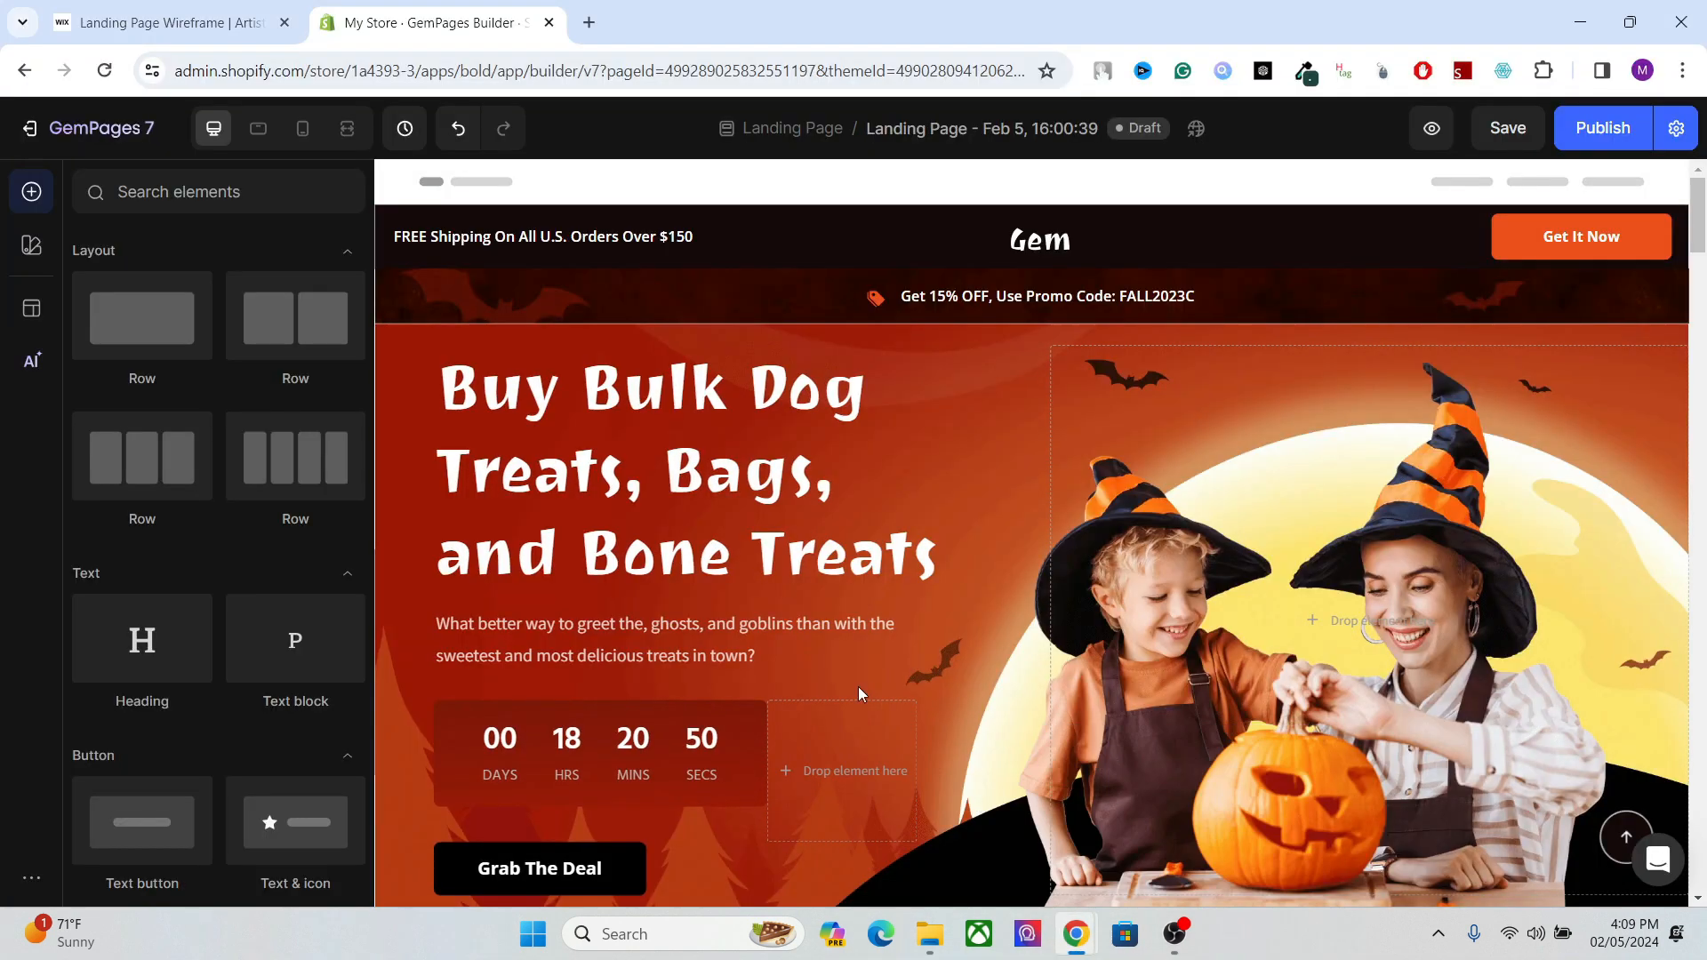
pyautogui.click(794, 514)
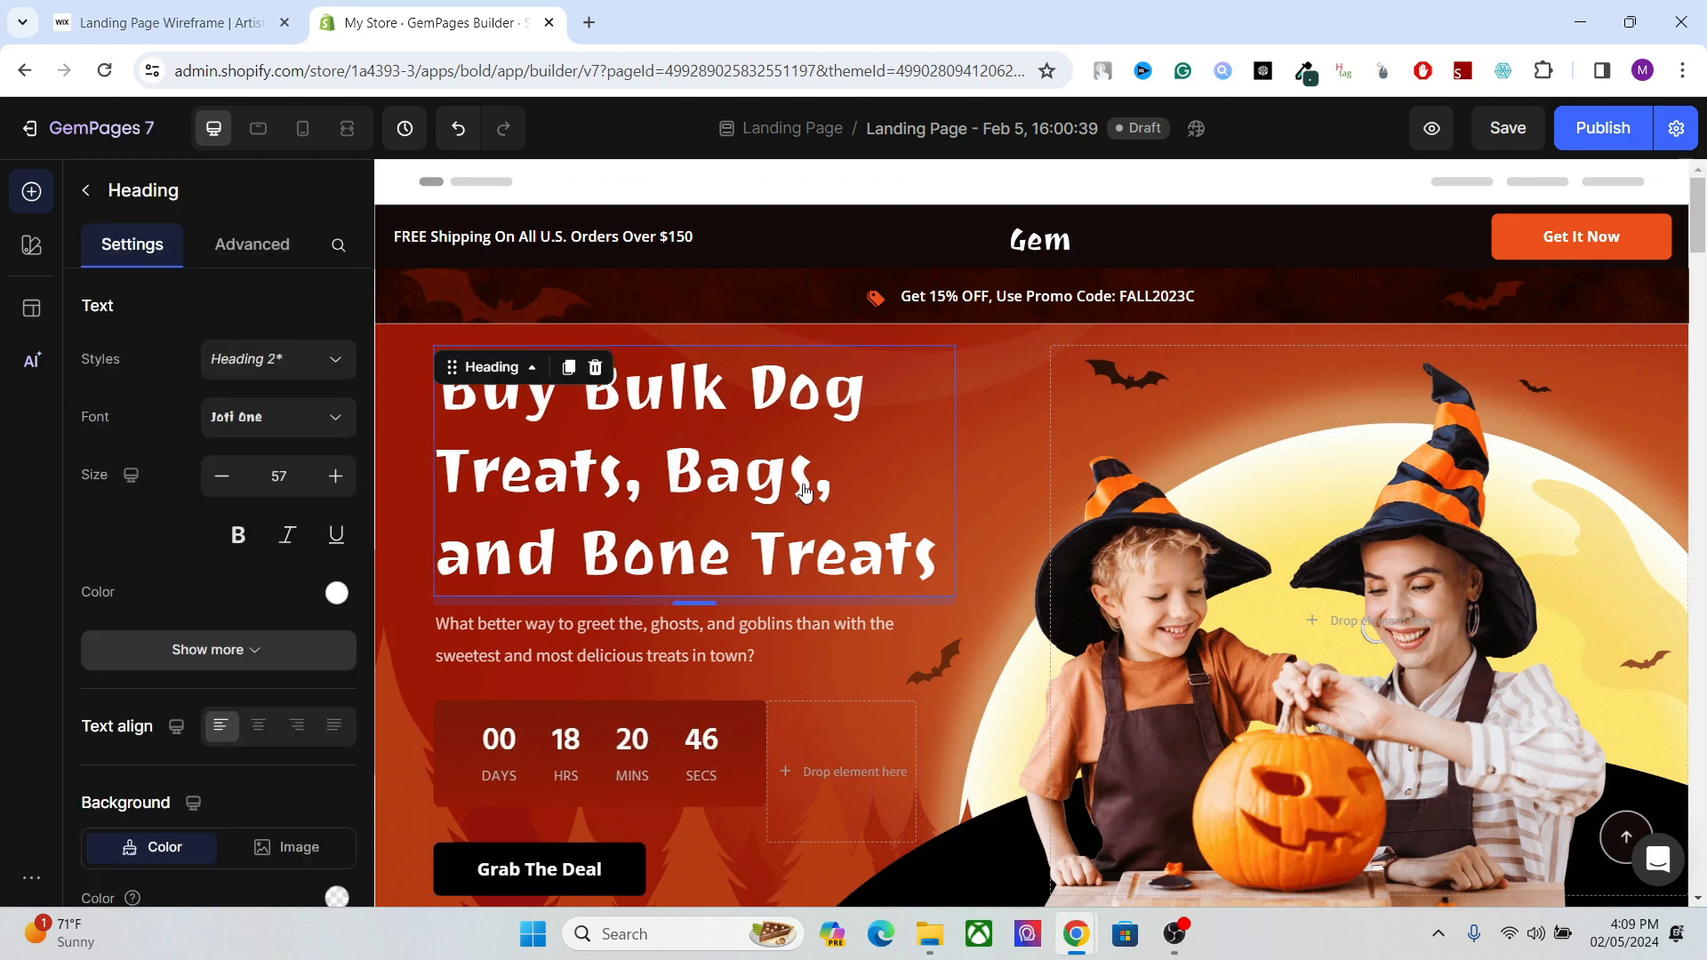
pyautogui.click(804, 489)
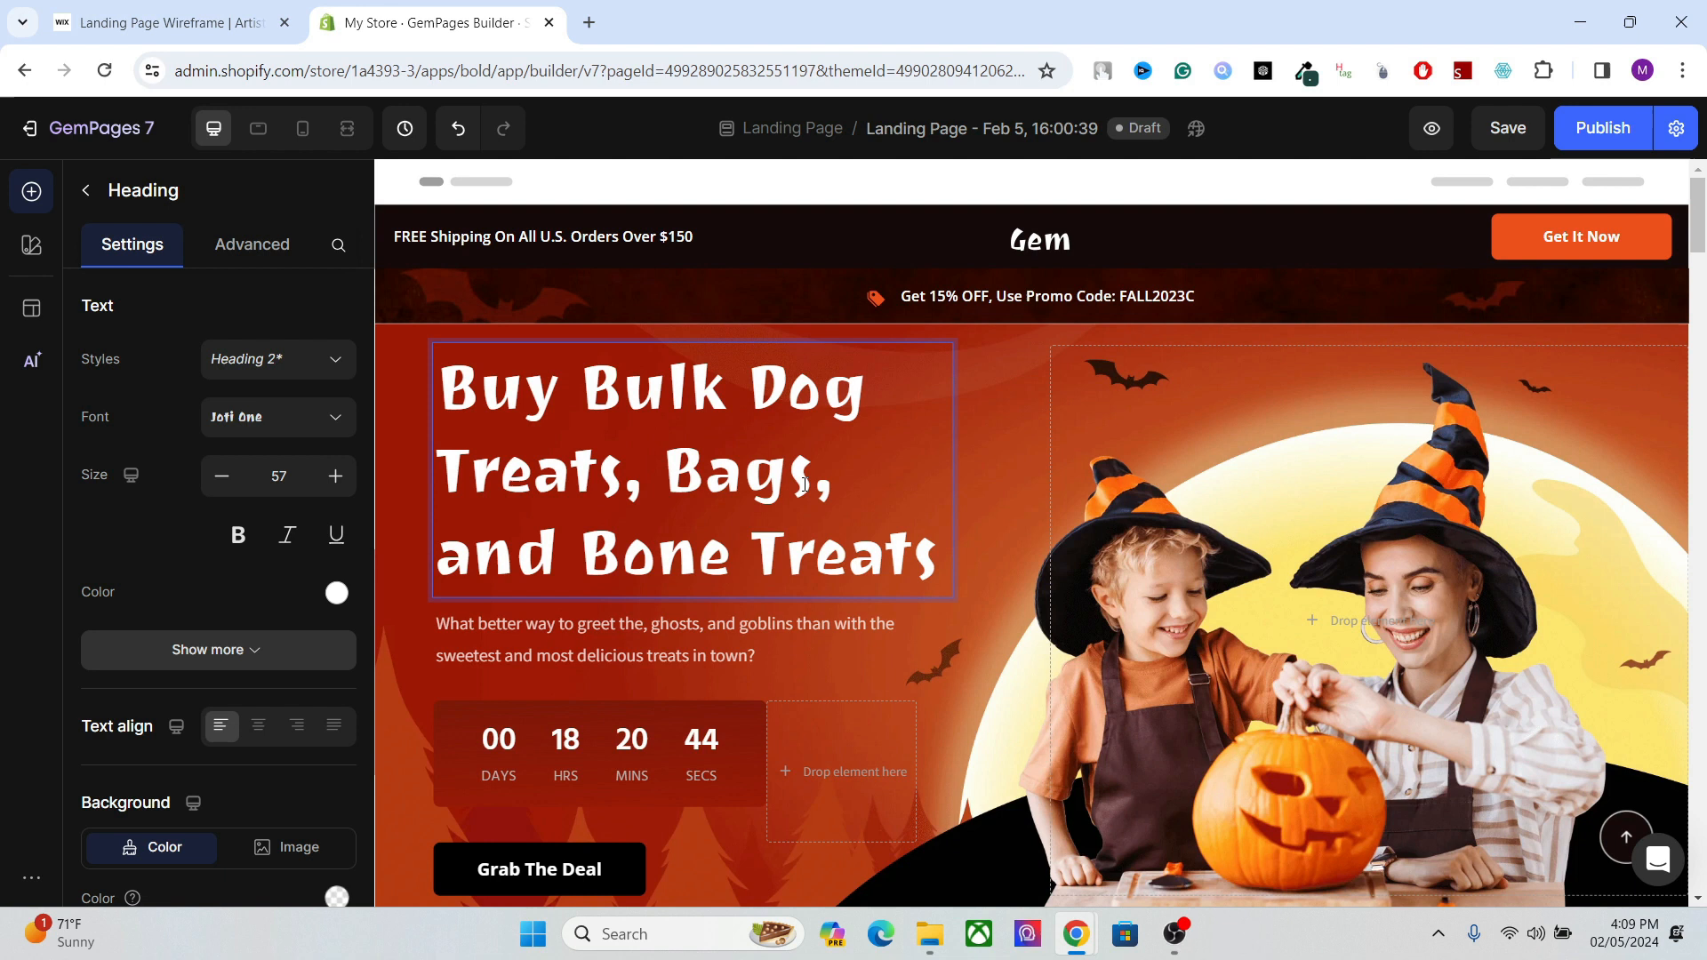
pyautogui.click(827, 482)
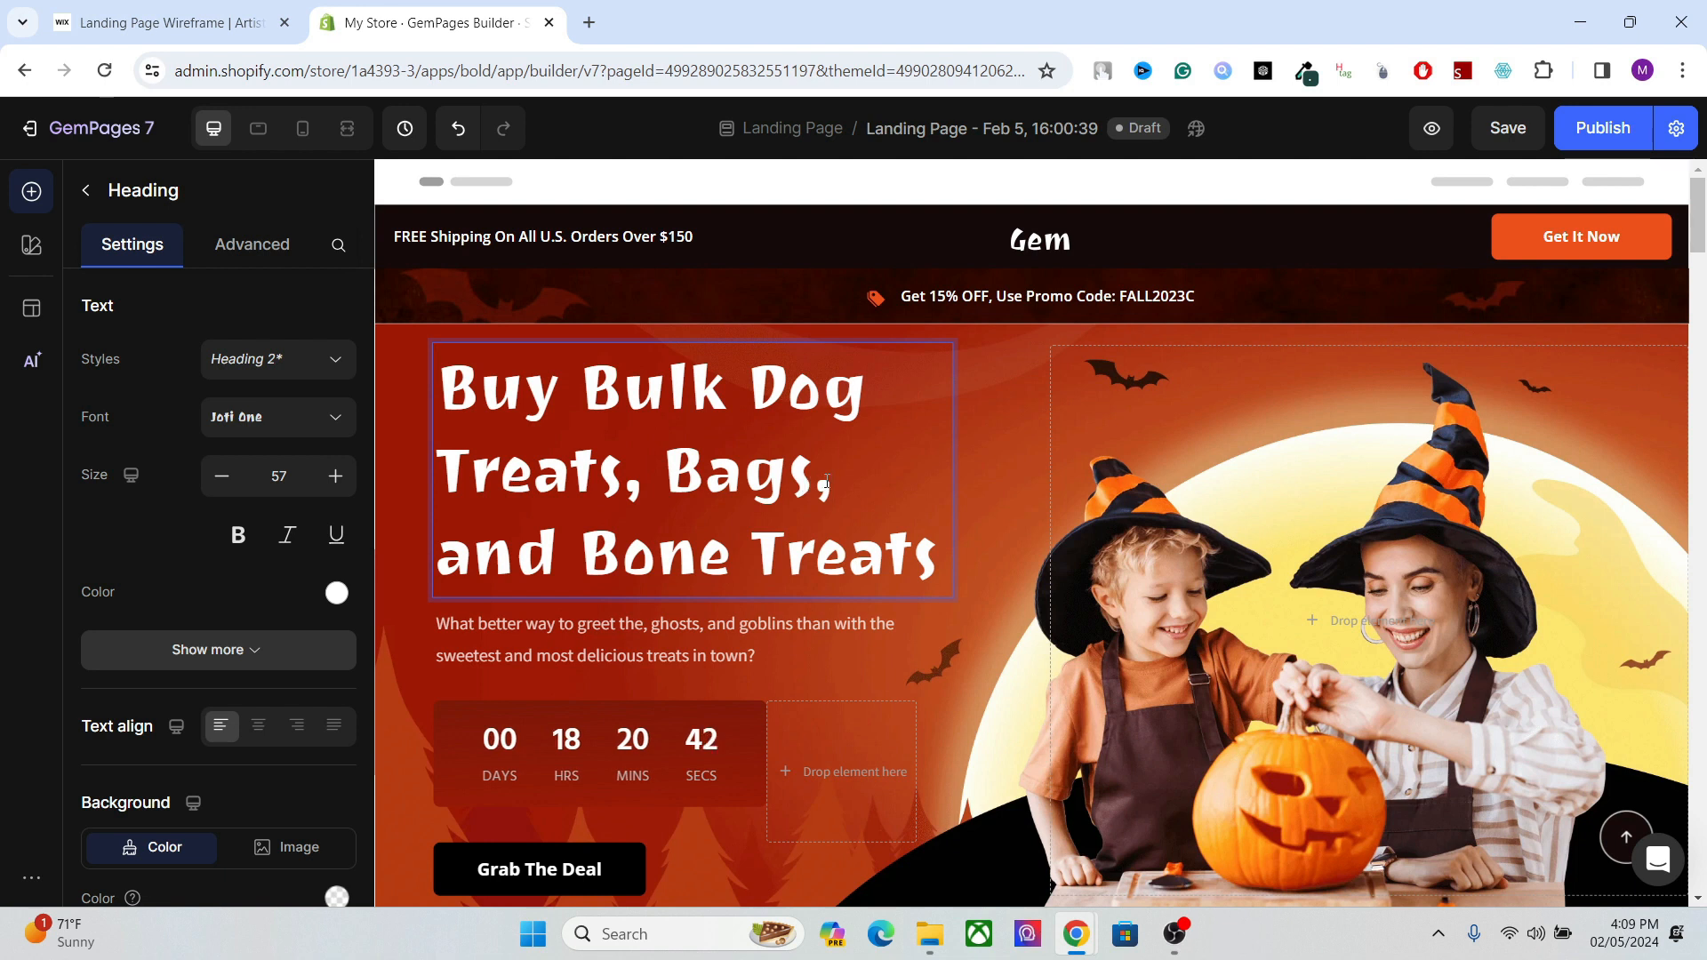
pyautogui.moveTo(1700, 240); pyautogui.dragTo(1701, 255)
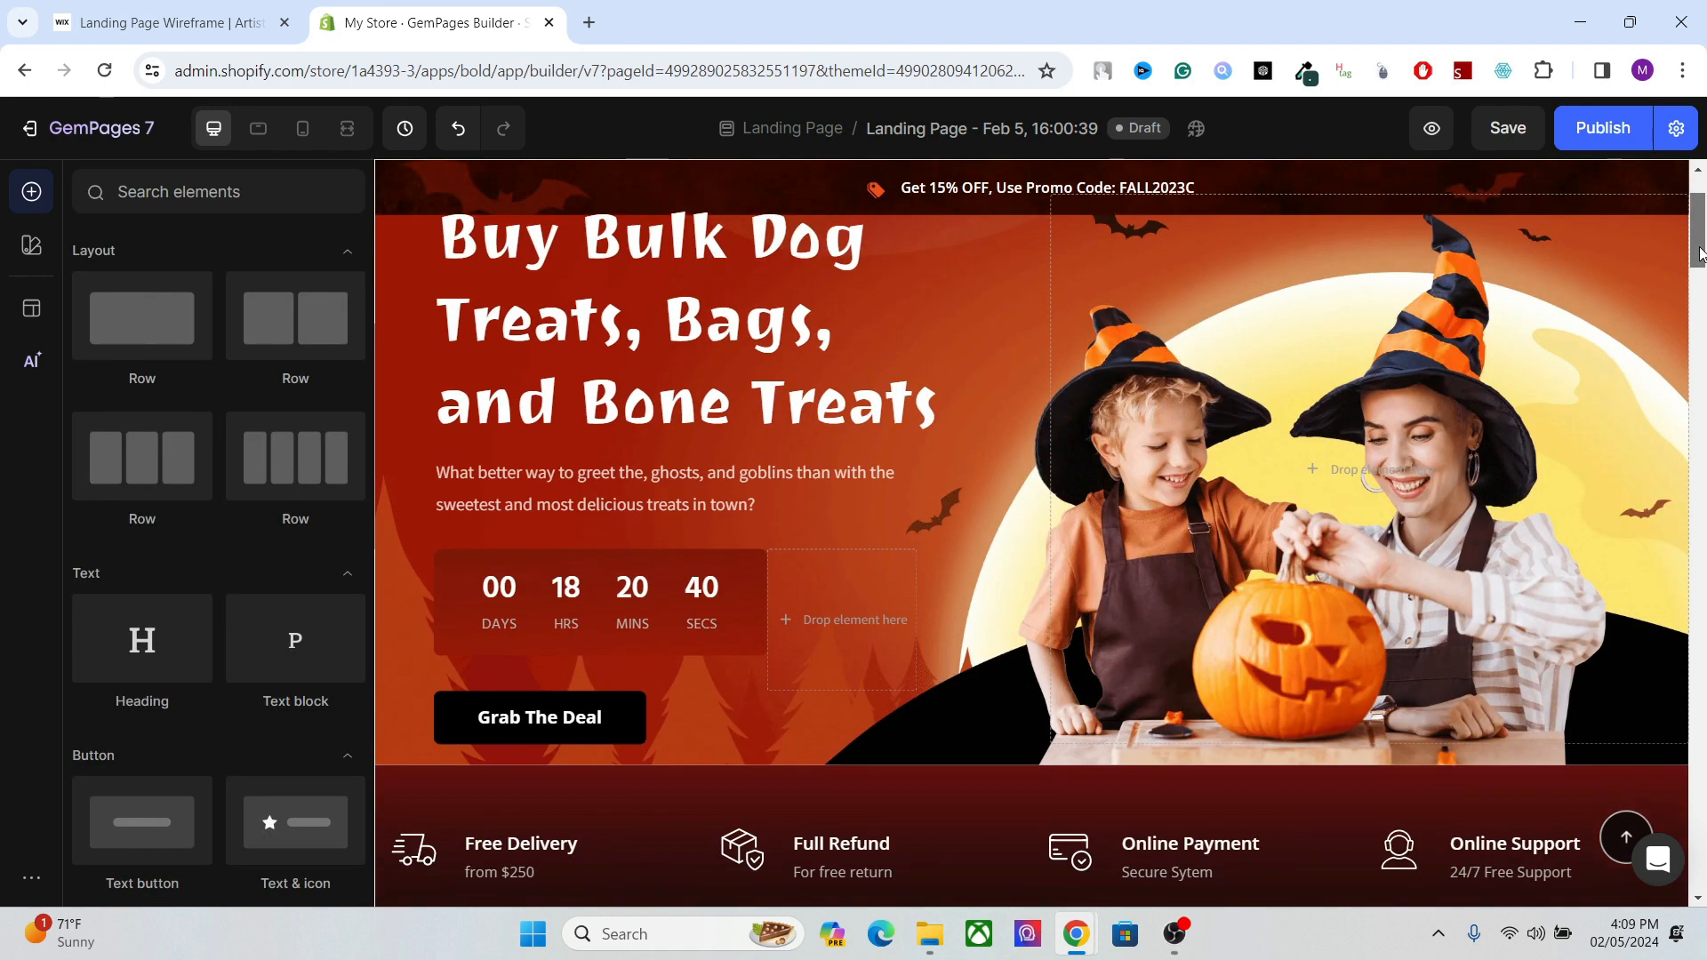
pyautogui.click(737, 302)
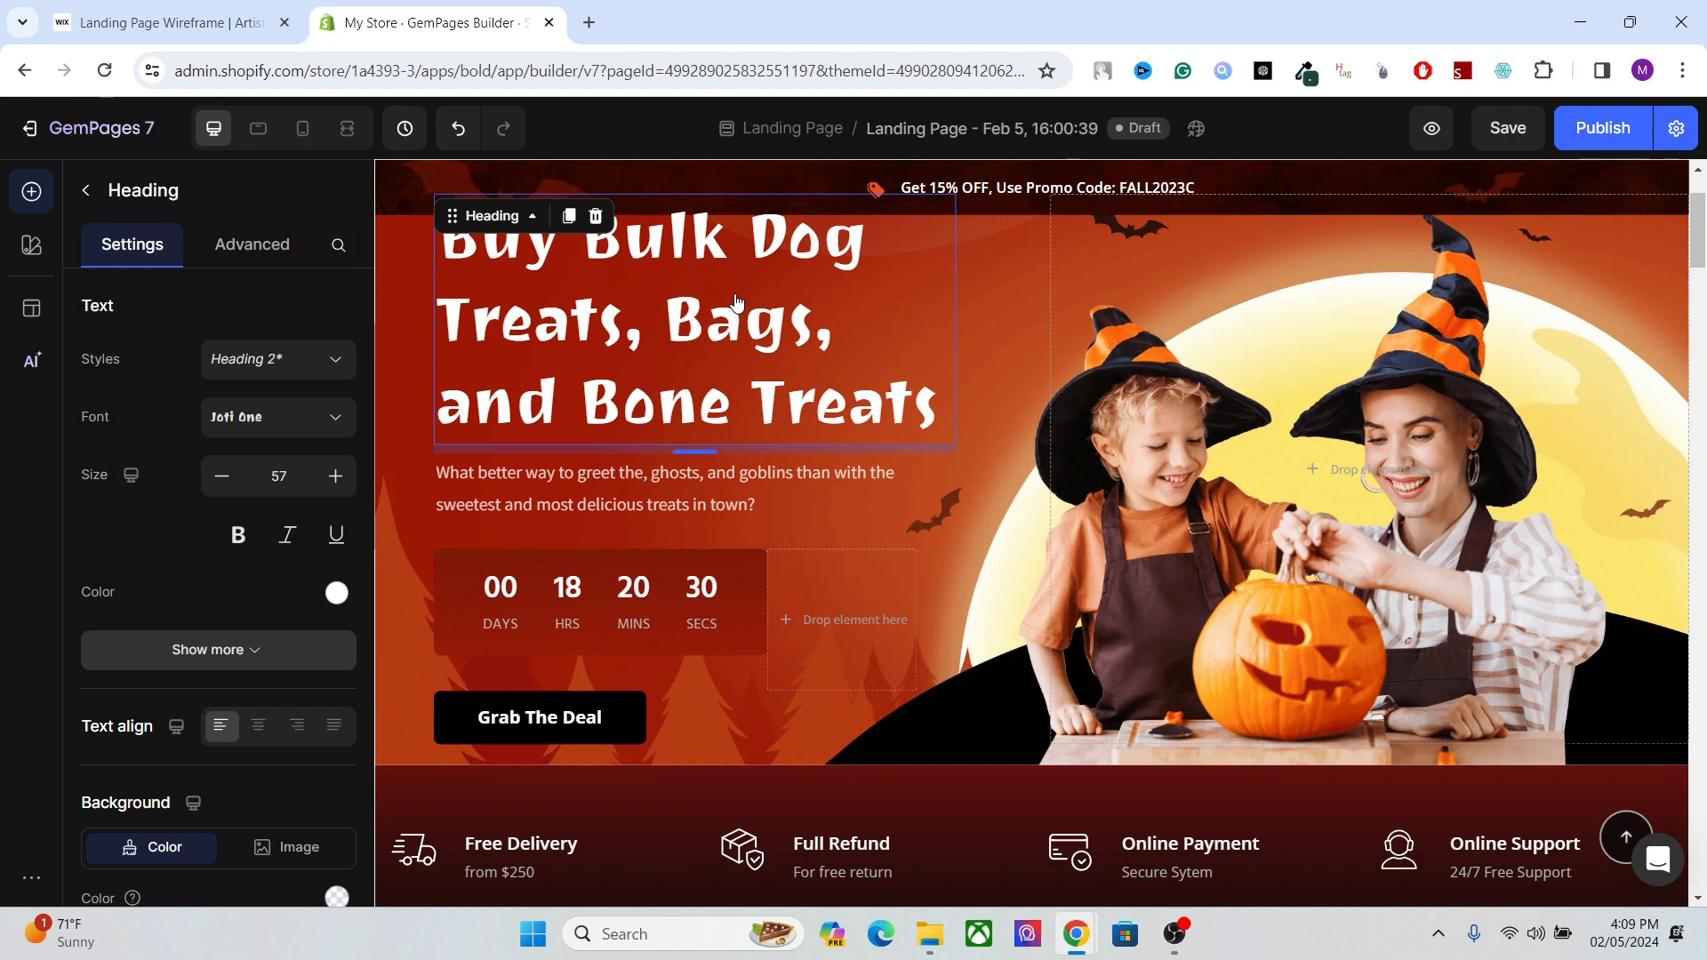
pyautogui.moveTo(1700, 242)
pyautogui.mouseDown()
pyautogui.moveTo(1702, 320)
pyautogui.moveTo(1702, 239)
pyautogui.mouseUp()
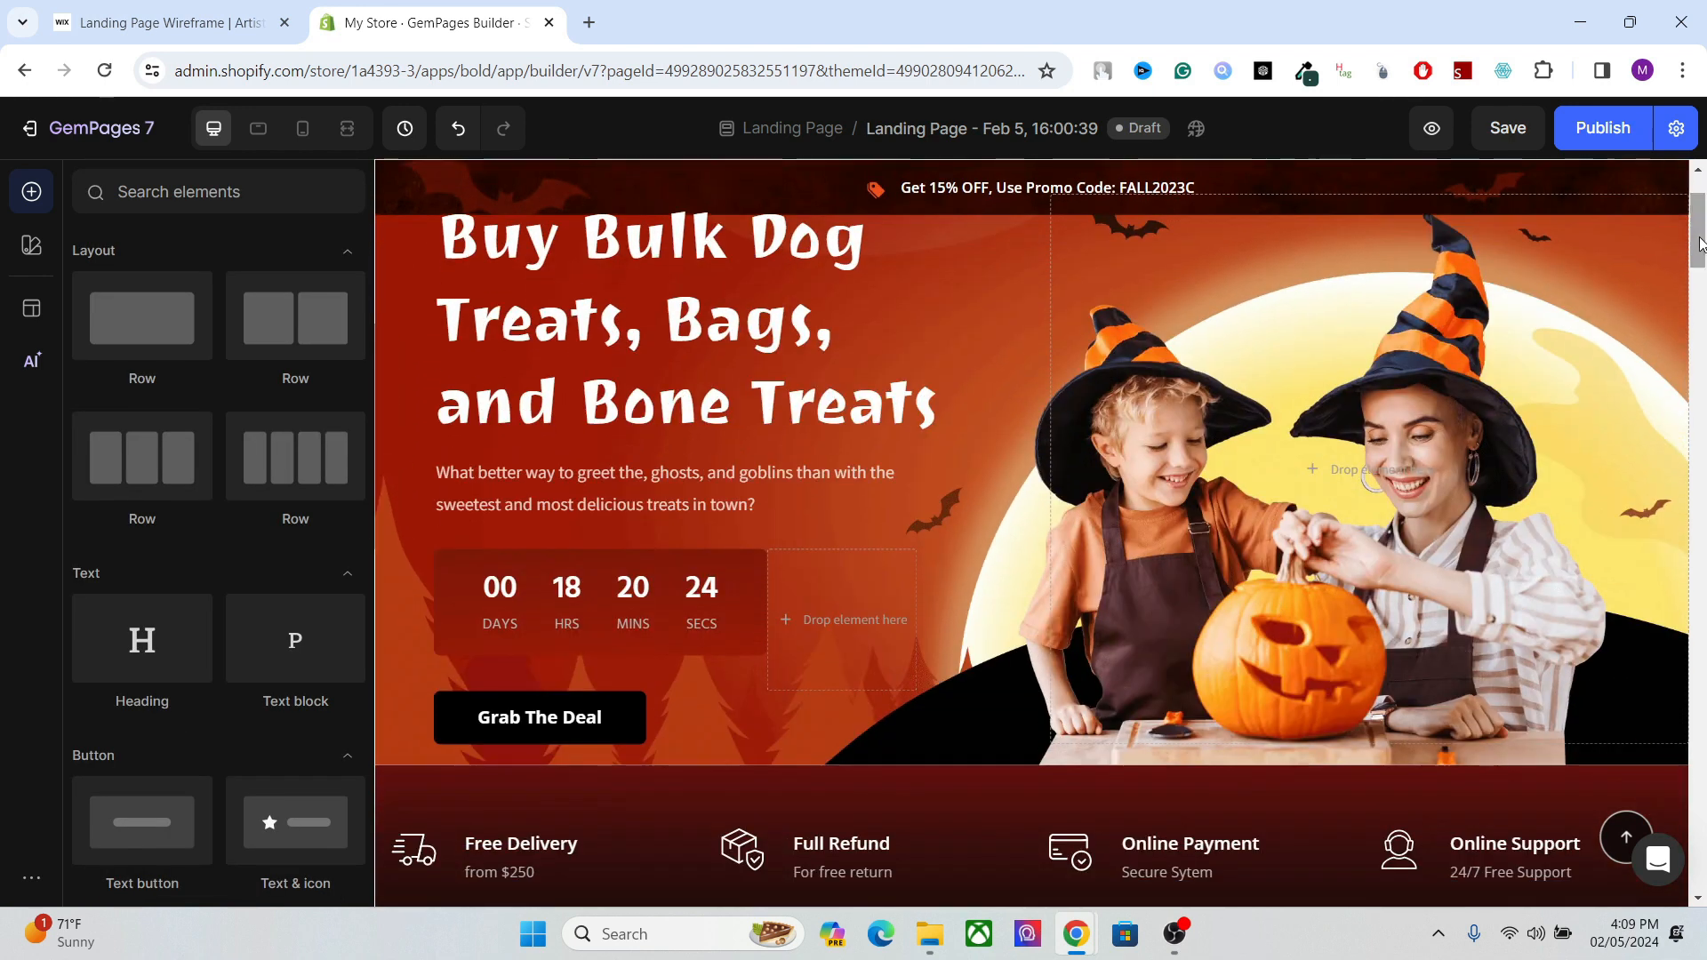
pyautogui.click(854, 296)
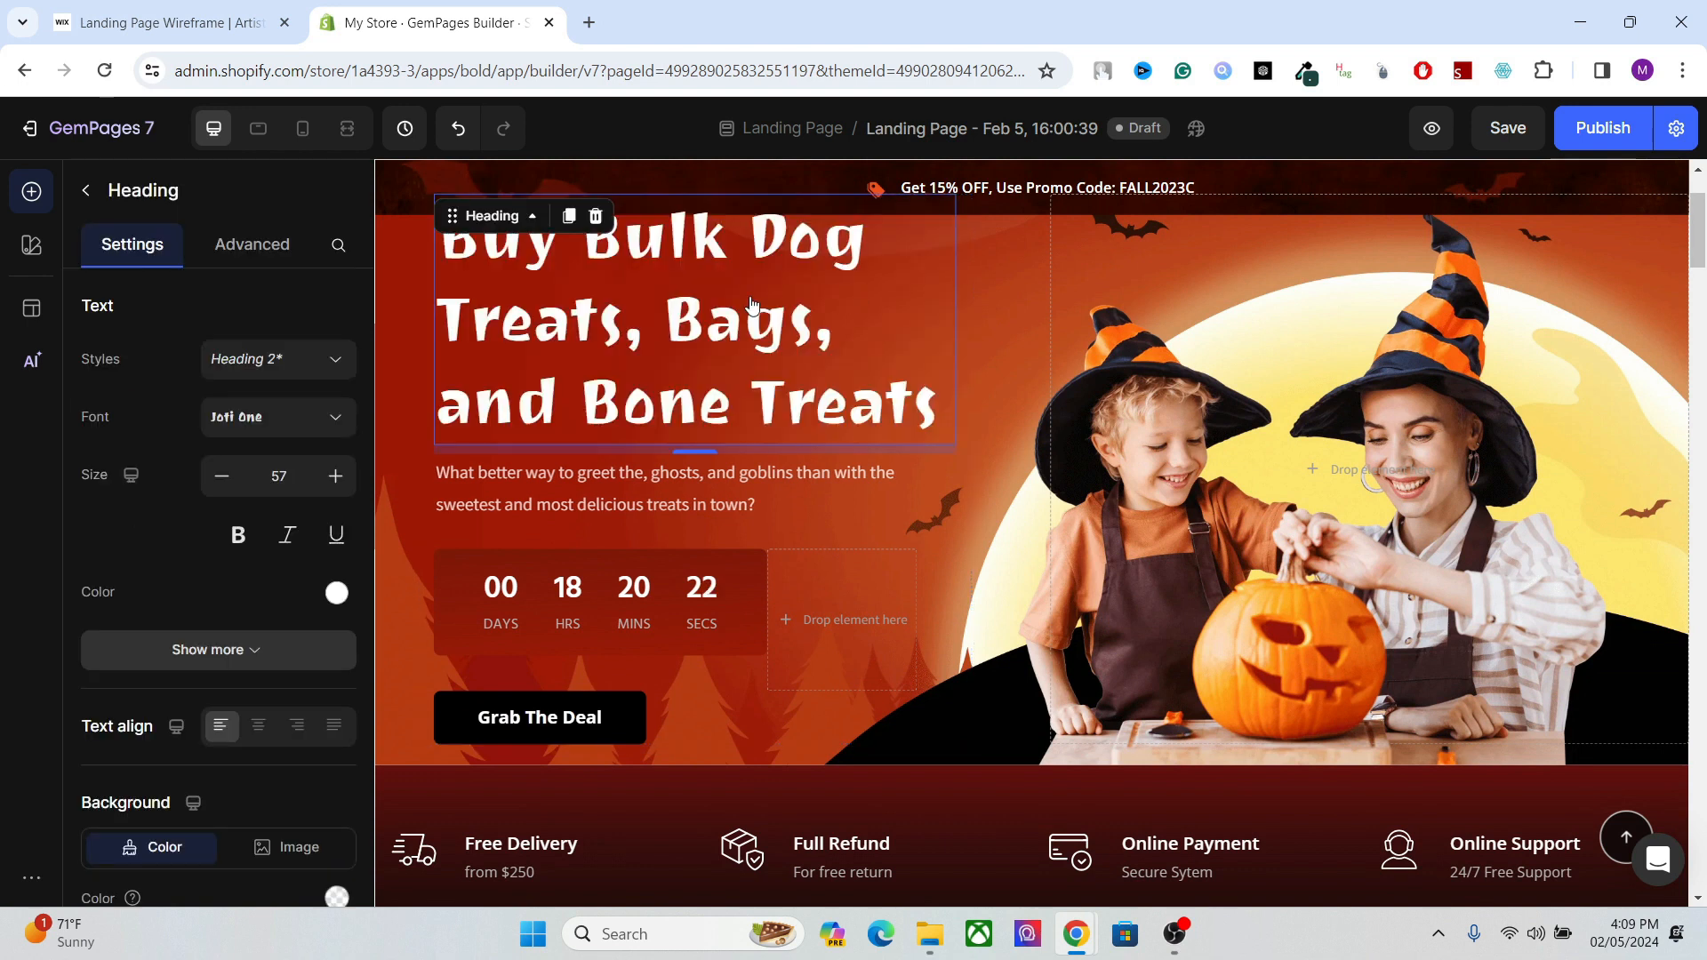
# Replace the "Eerie, Bewitching, Delicious: The Halloween Candy Trinity!" section heading with "Buy Dog Treats in Bulk".
pyautogui.moveTo(1696, 256); pyautogui.dragTo(1702, 304)
pyautogui.click(1155, 351)
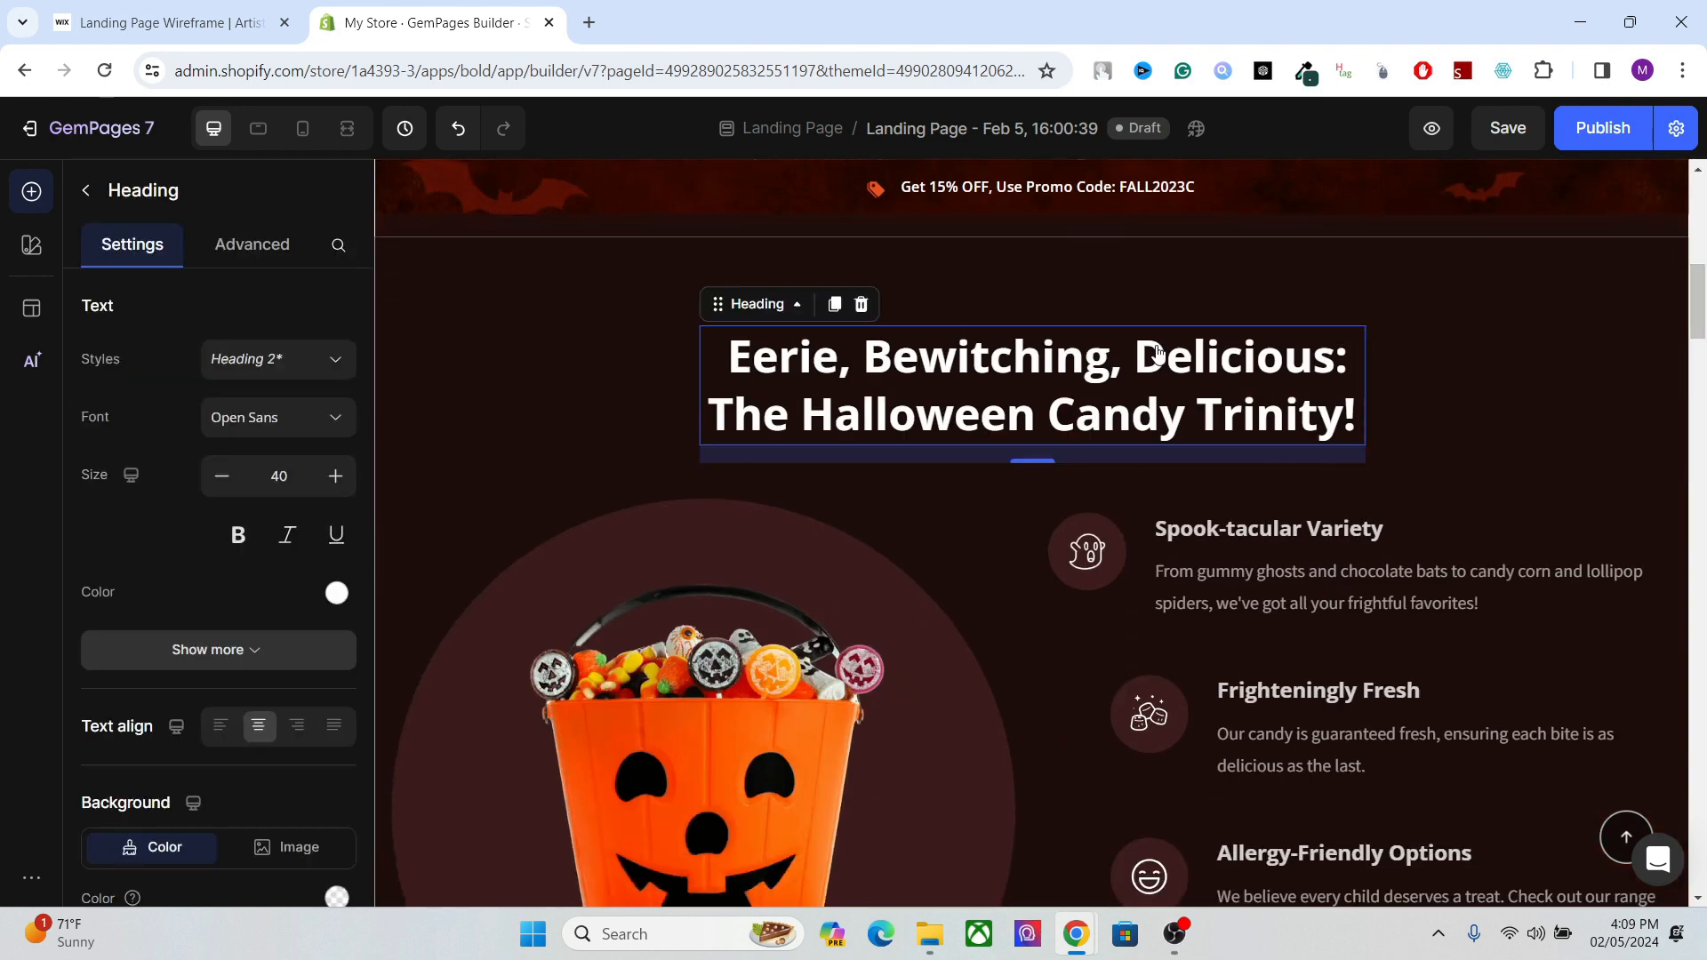
pyautogui.tripleClick(1011, 416)
pyautogui.write('Bu')
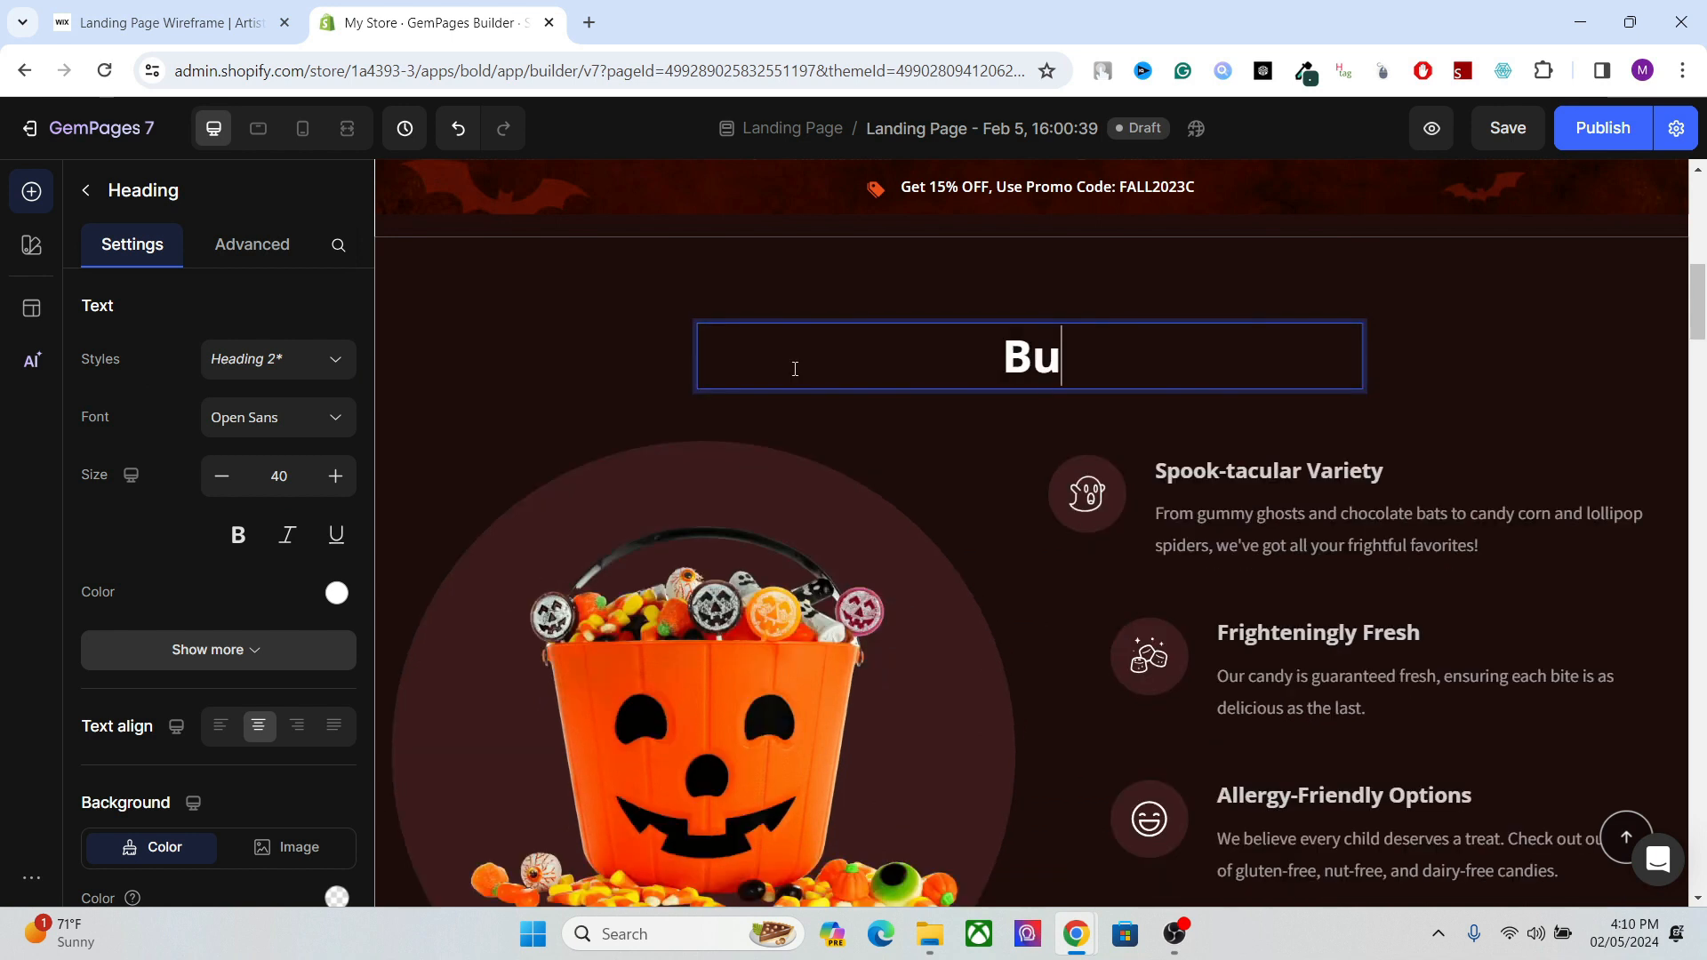
pyautogui.write('y Dog ')
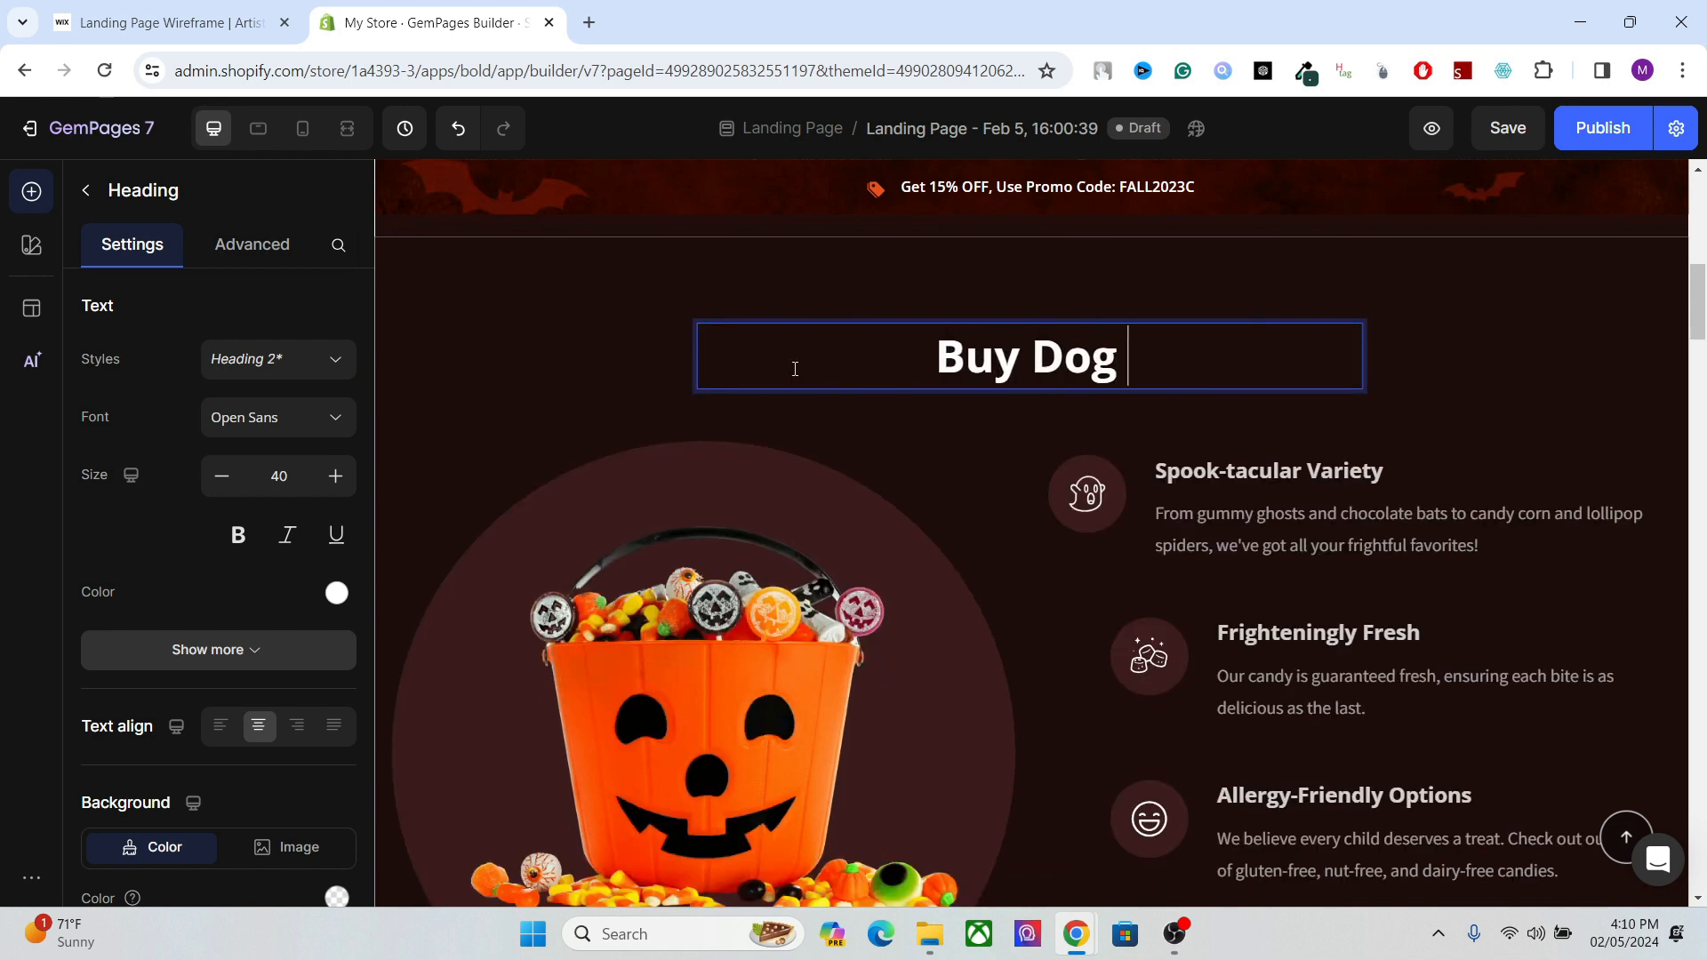
pyautogui.write('Treats')
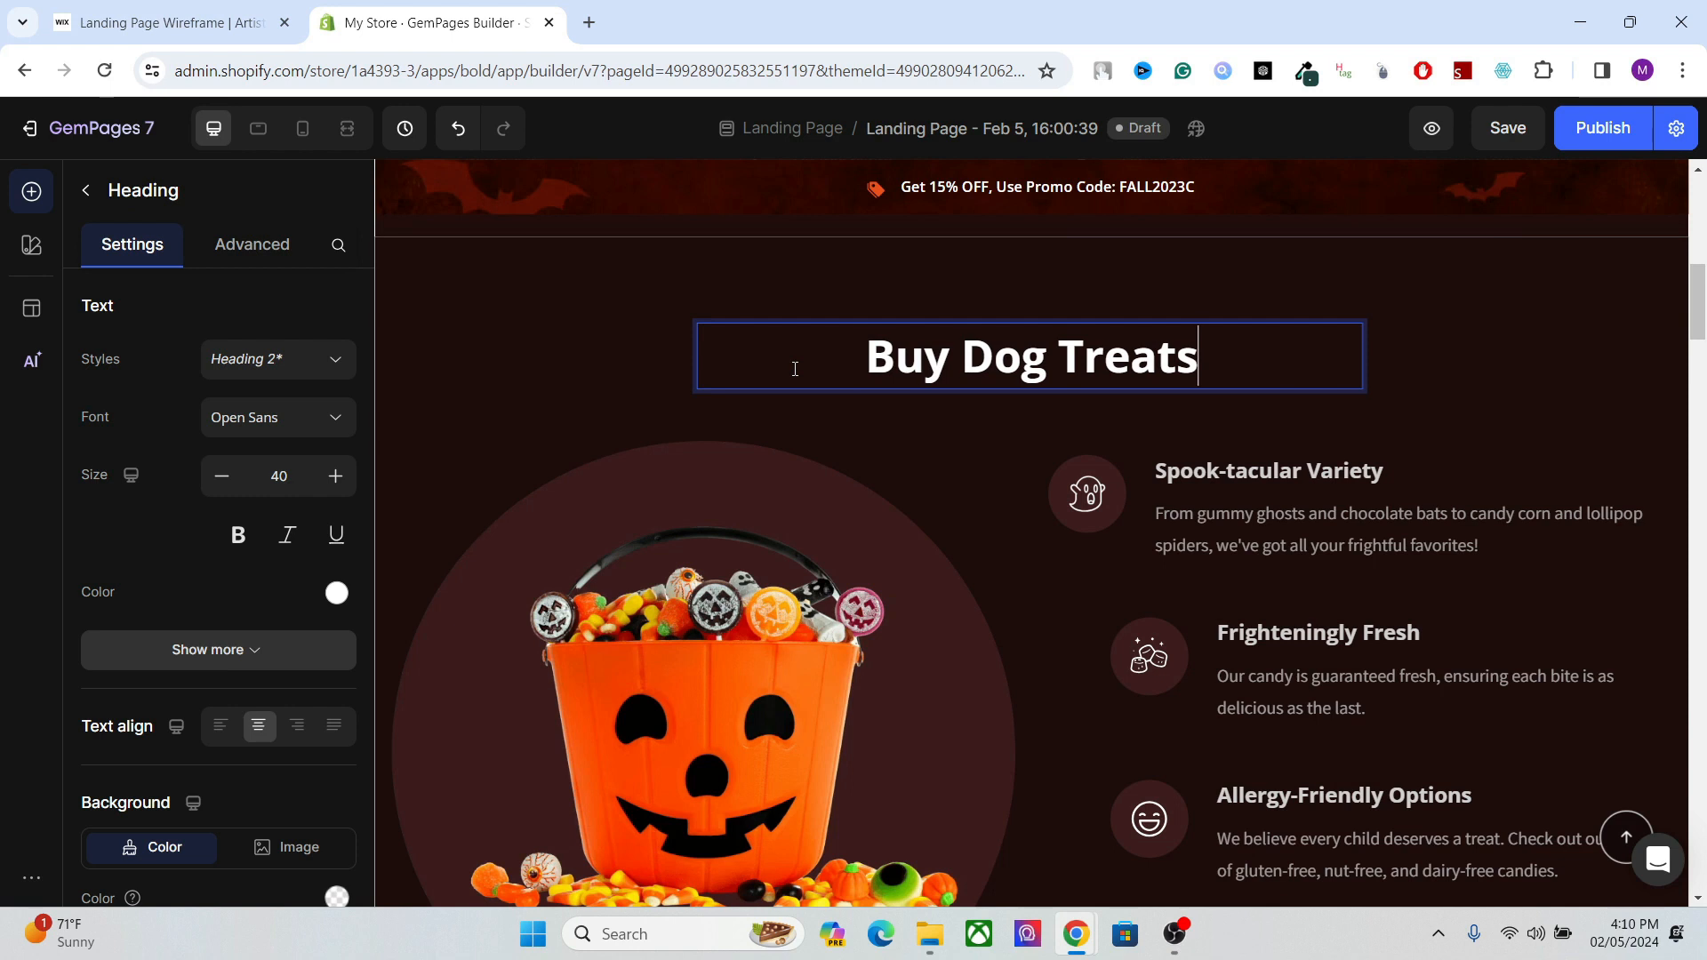
pyautogui.write(' in Bulk')
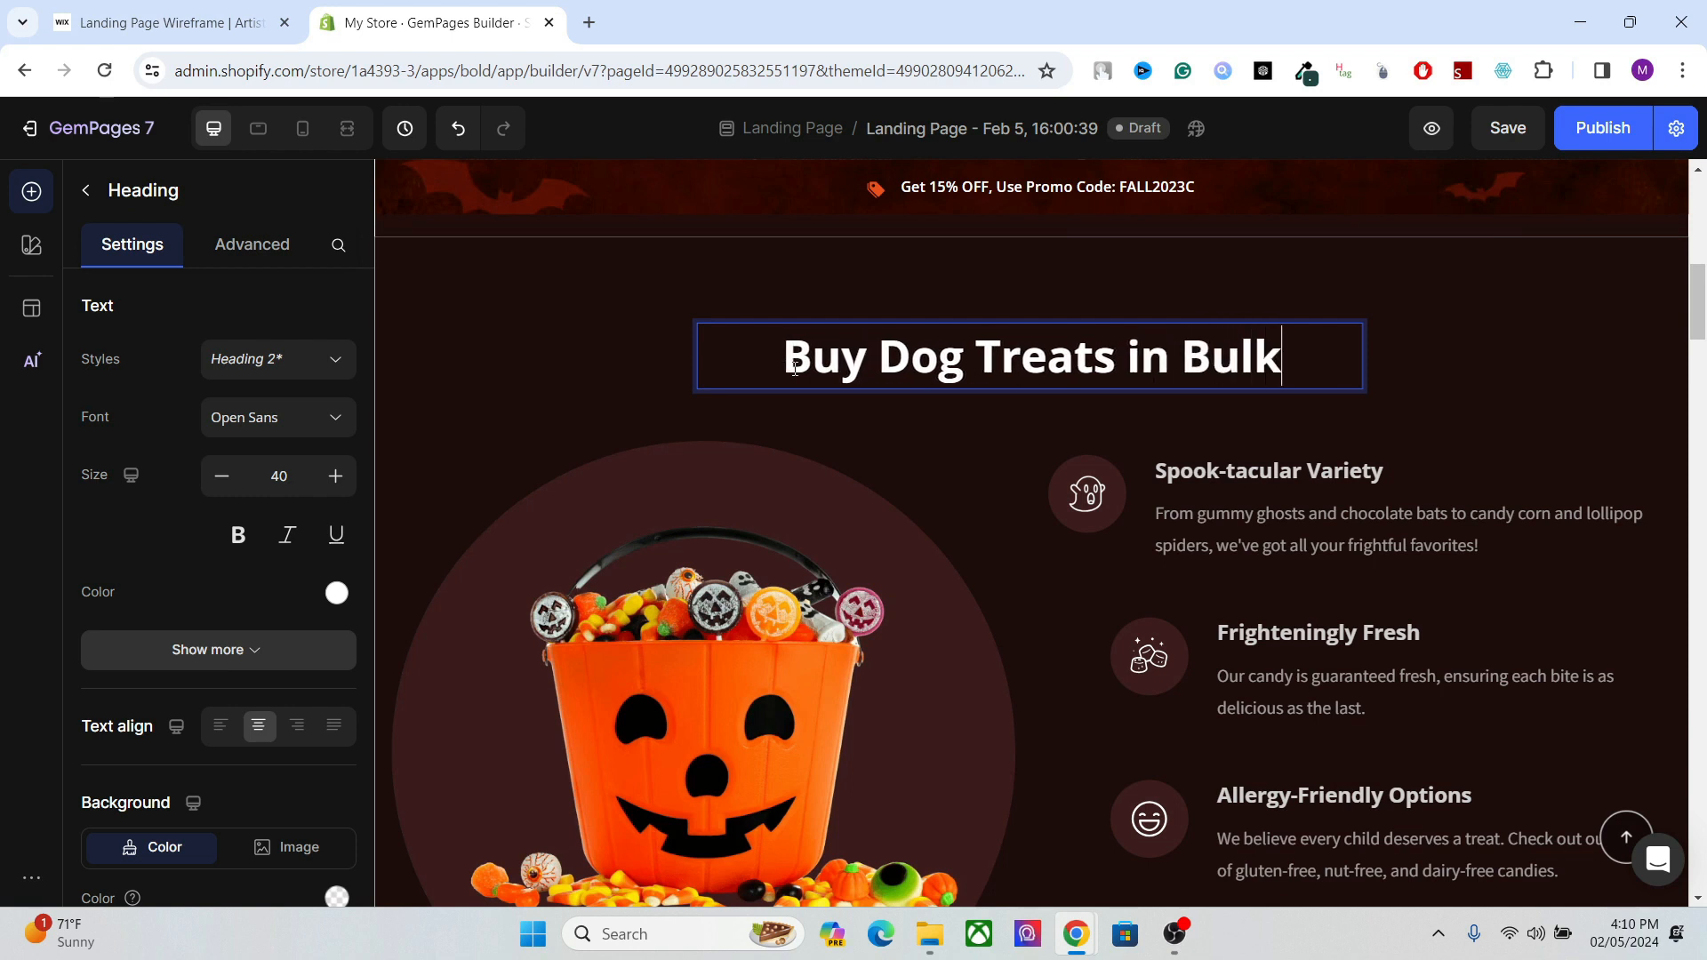
pyautogui.press('BackSpace')
pyautogui.hotkey('ctrl', 's')
pyautogui.click(1400, 354)
pyautogui.click(1051, 371)
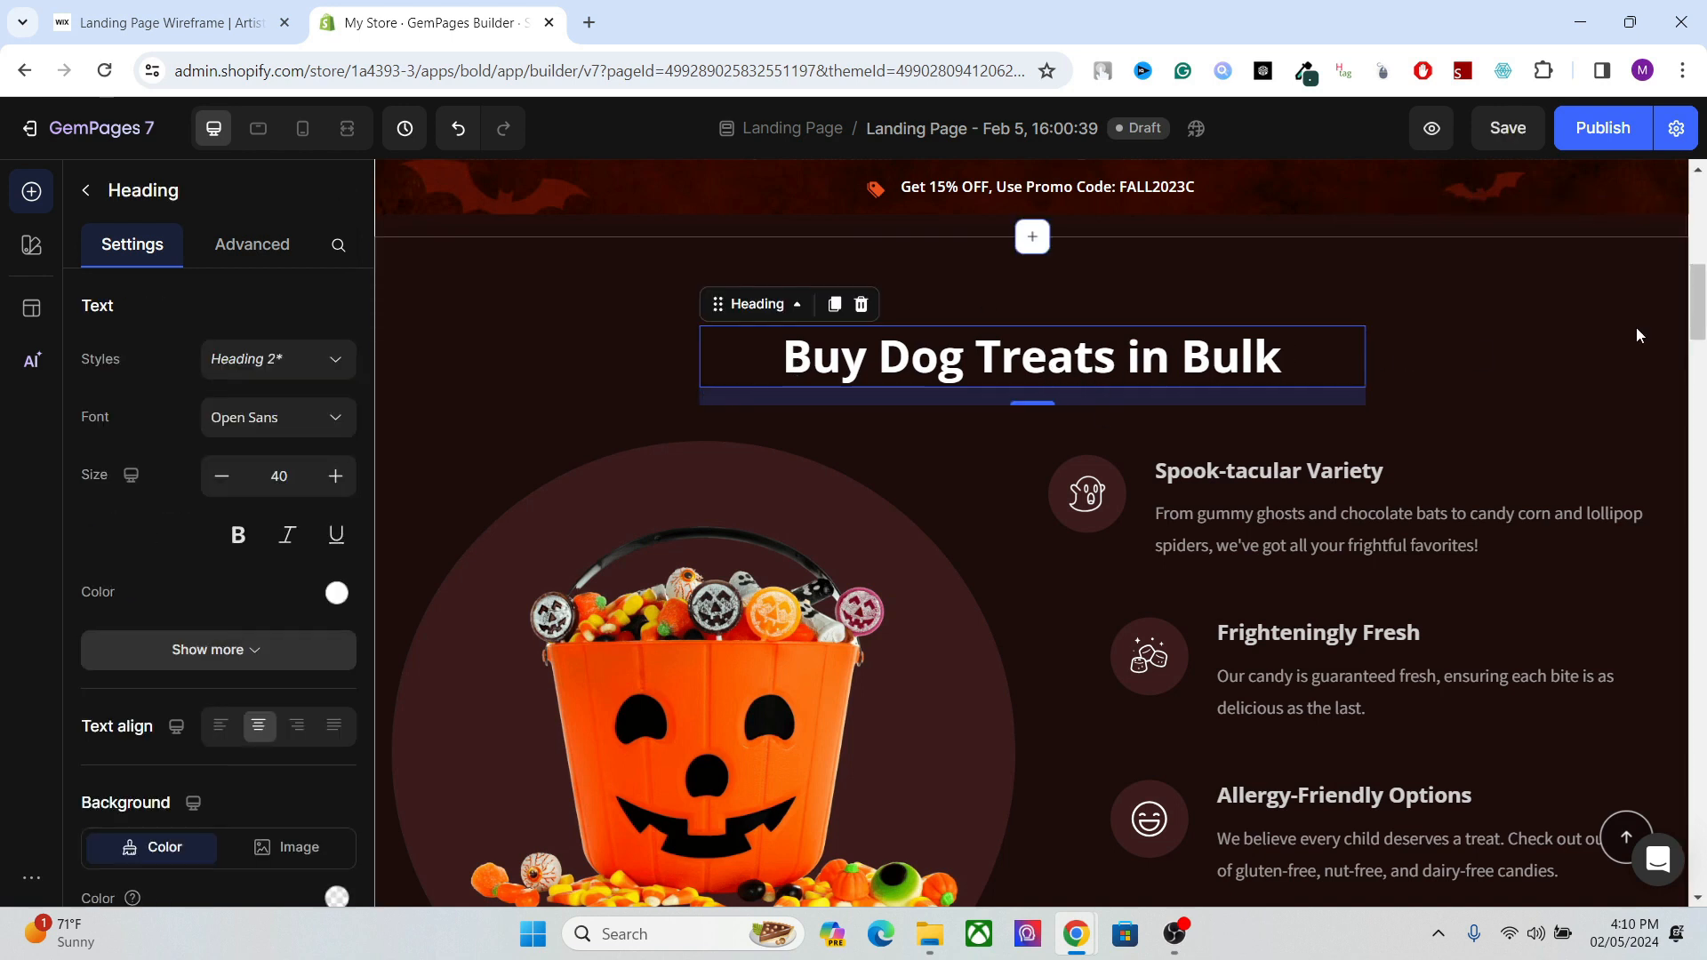
pyautogui.click(1704, 307)
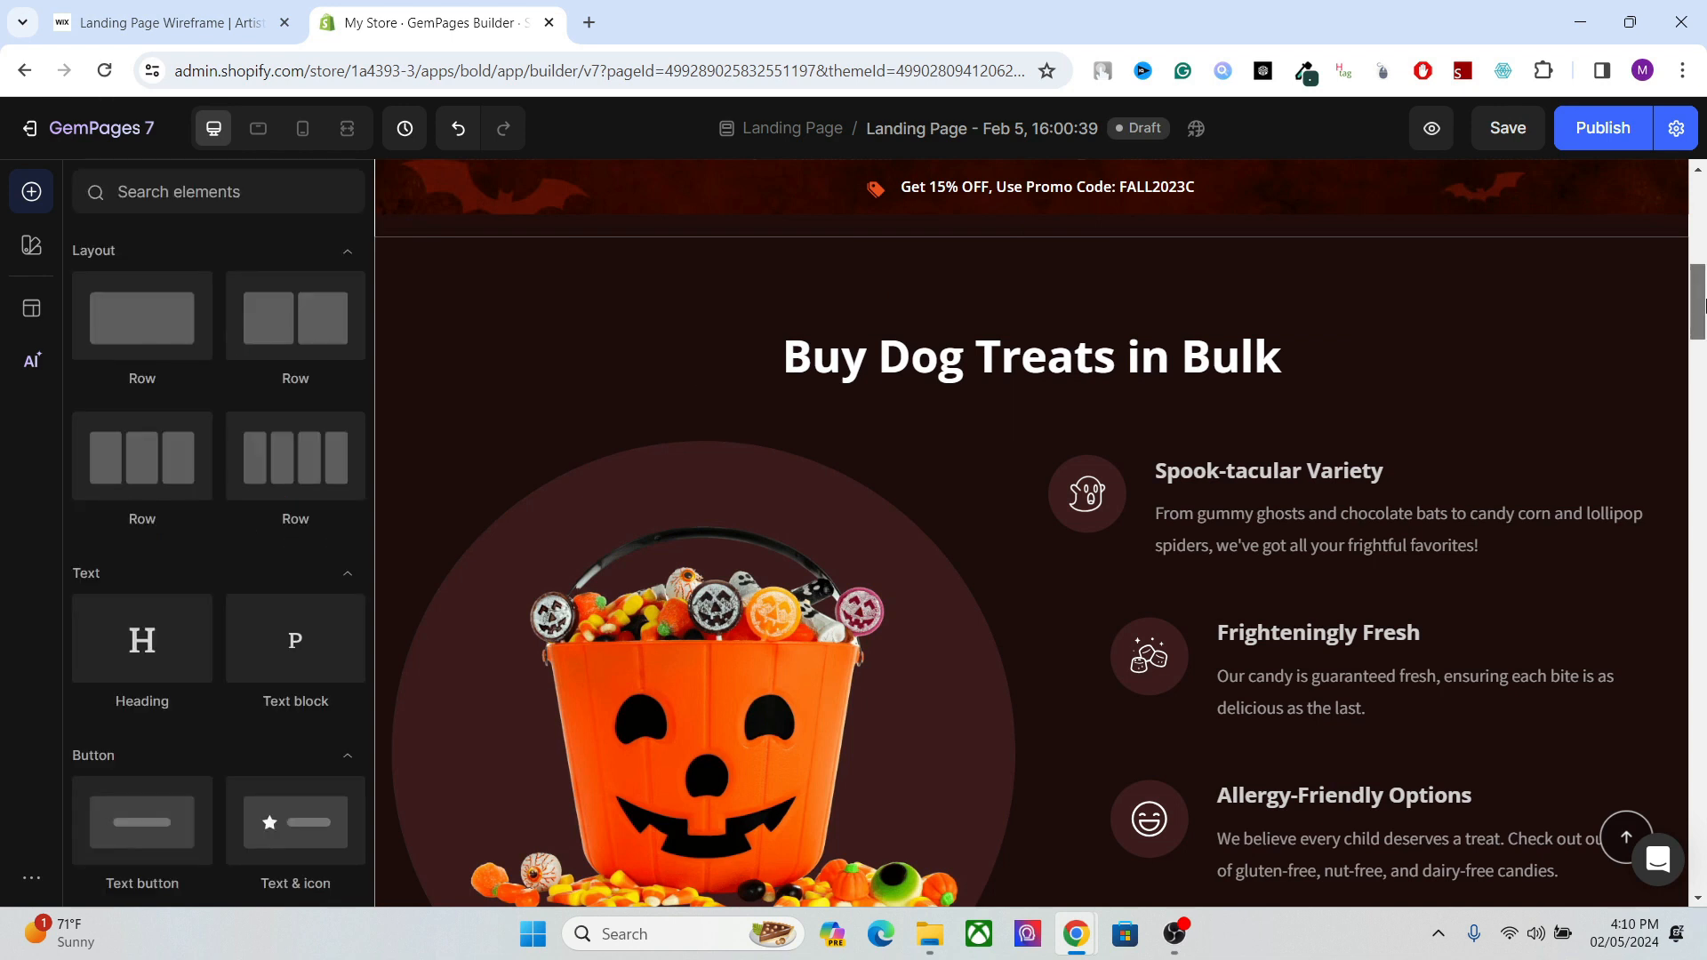
# Examine the "Buy Dog Treats in Bulk" section heading and its HTML tag setting for SEO.
pyautogui.scroll(-1, 1704, 307)
pyautogui.click(1098, 311)
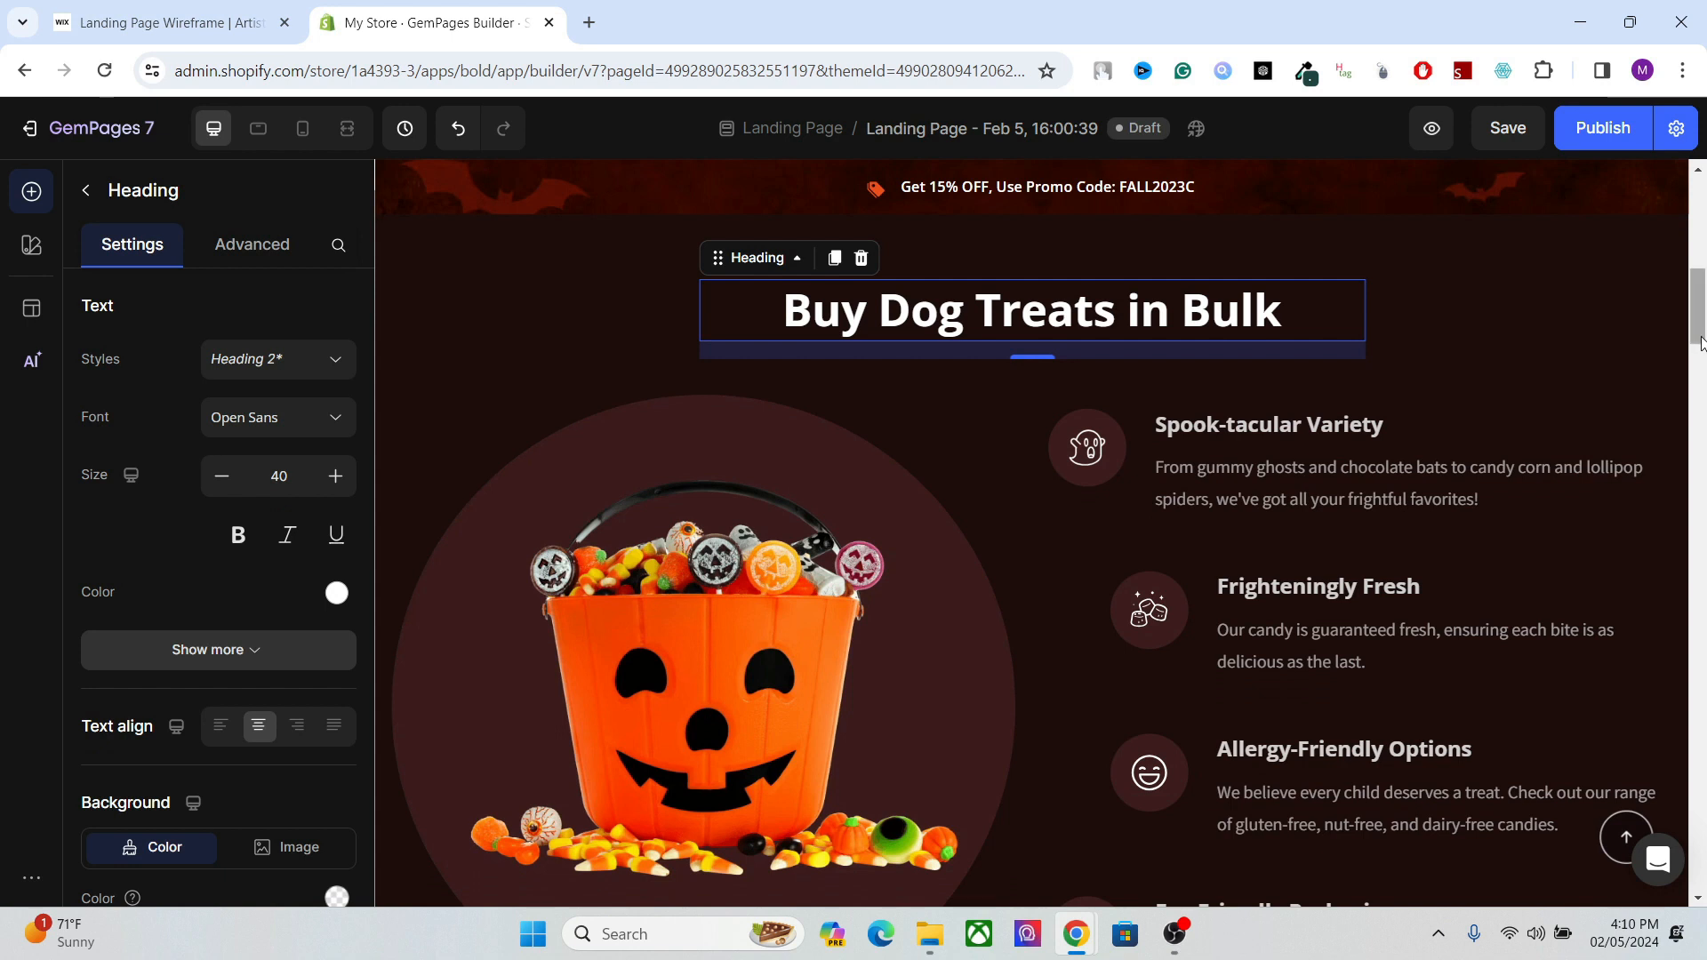
pyautogui.moveTo(1700, 333)
pyautogui.mouseDown()
pyautogui.moveTo(1702, 263)
pyautogui.moveTo(1687, 331)
pyautogui.mouseUp()
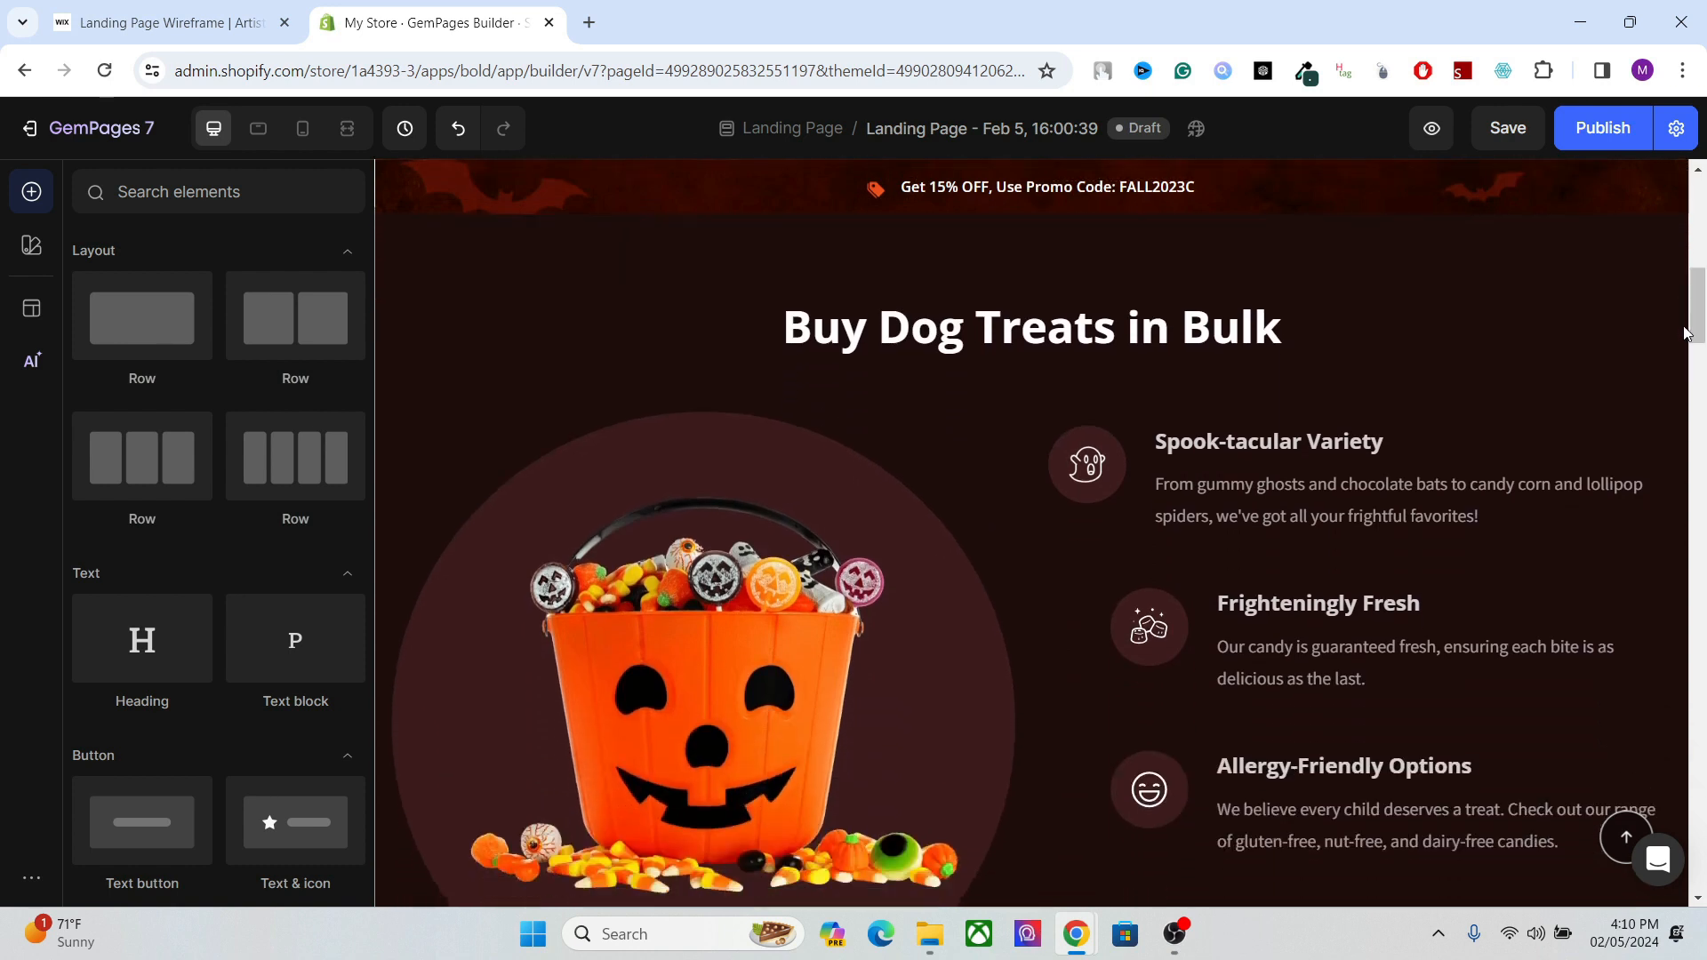
pyautogui.click(1111, 356)
pyautogui.click(1034, 338)
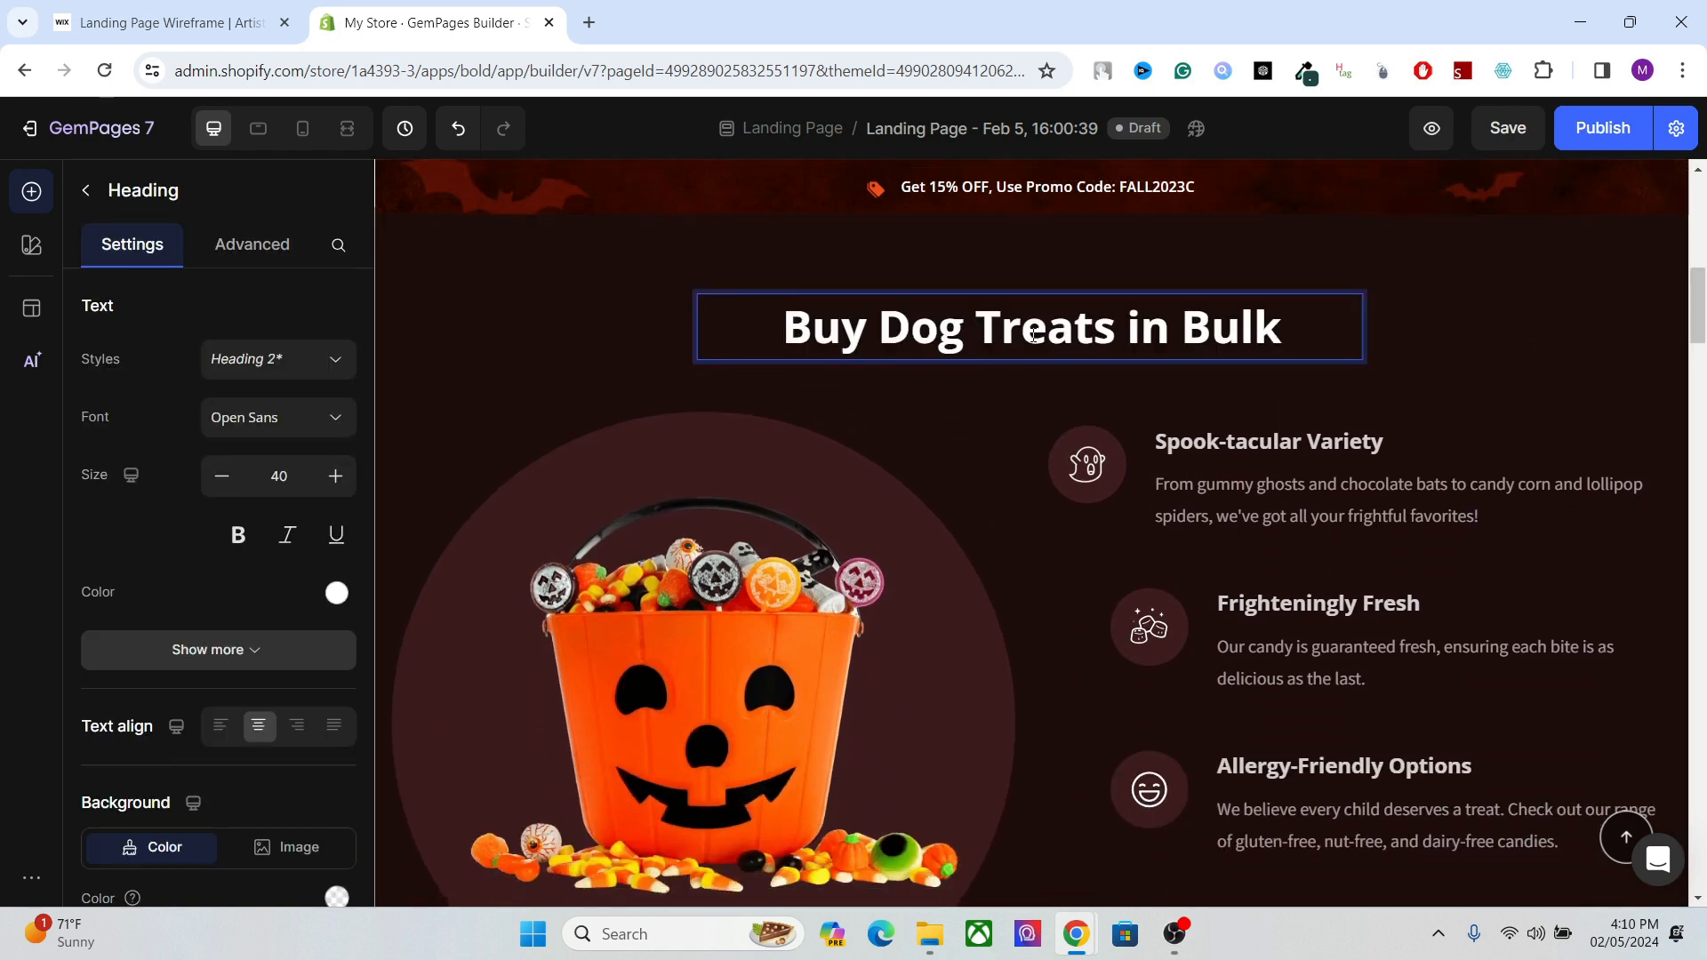
pyautogui.moveTo(1704, 273); pyautogui.dragTo(1702, 299)
pyautogui.click(1048, 343)
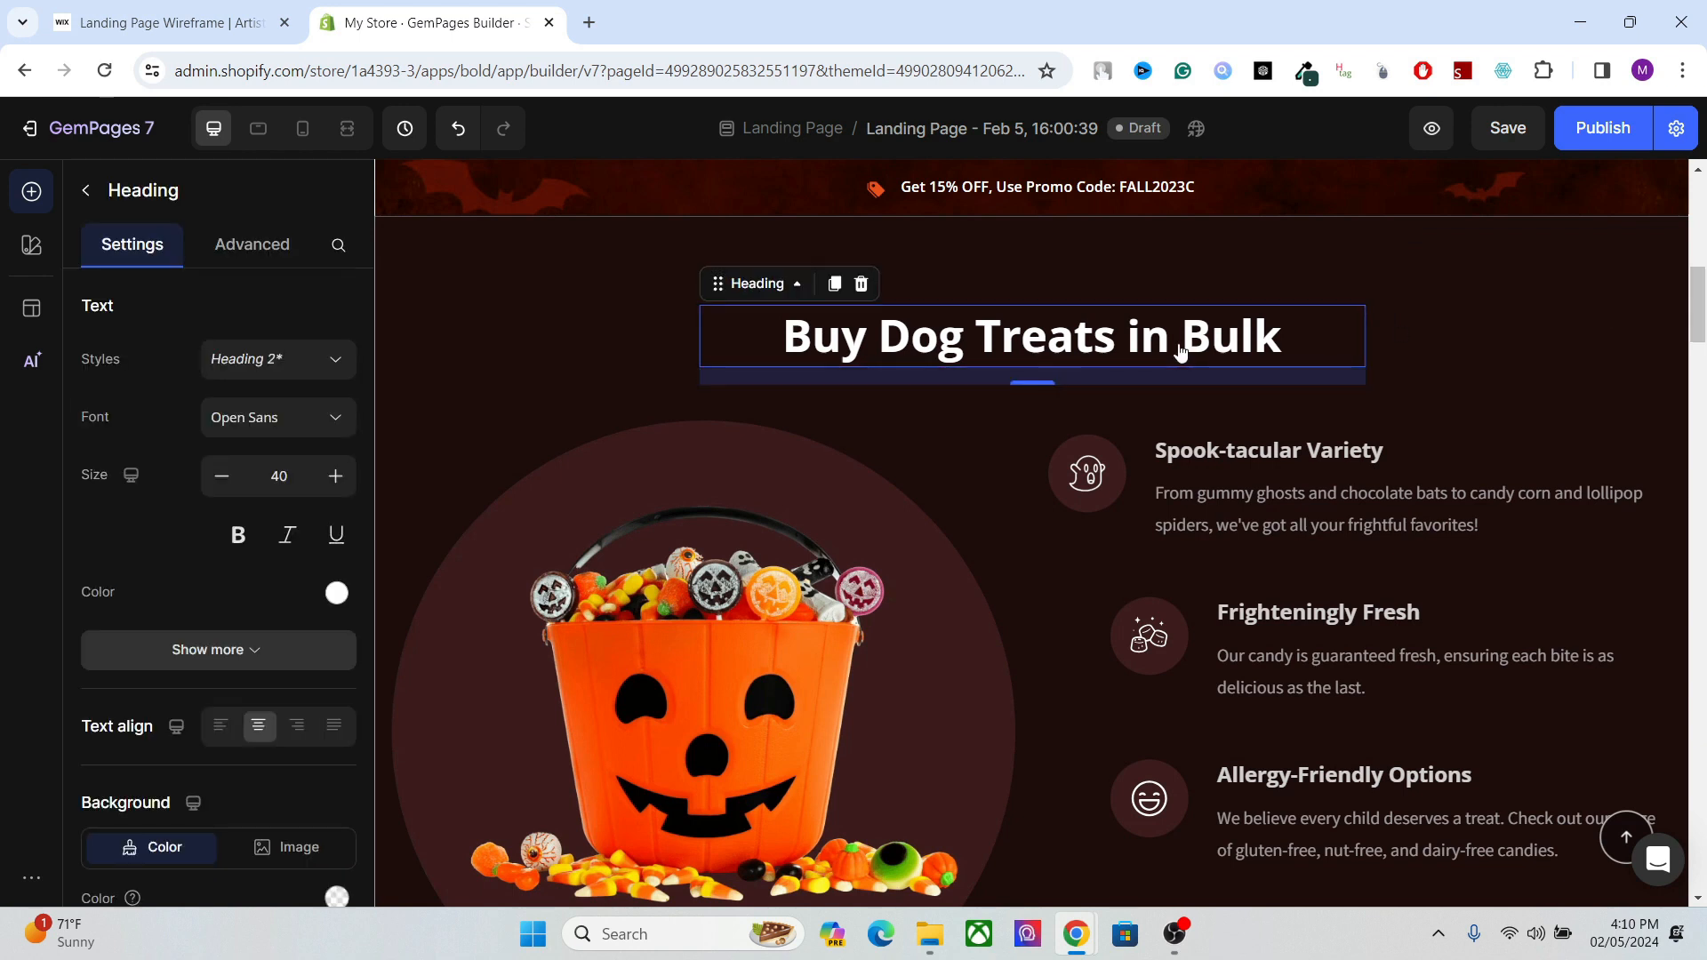
pyautogui.scroll(-5, 365, 832)
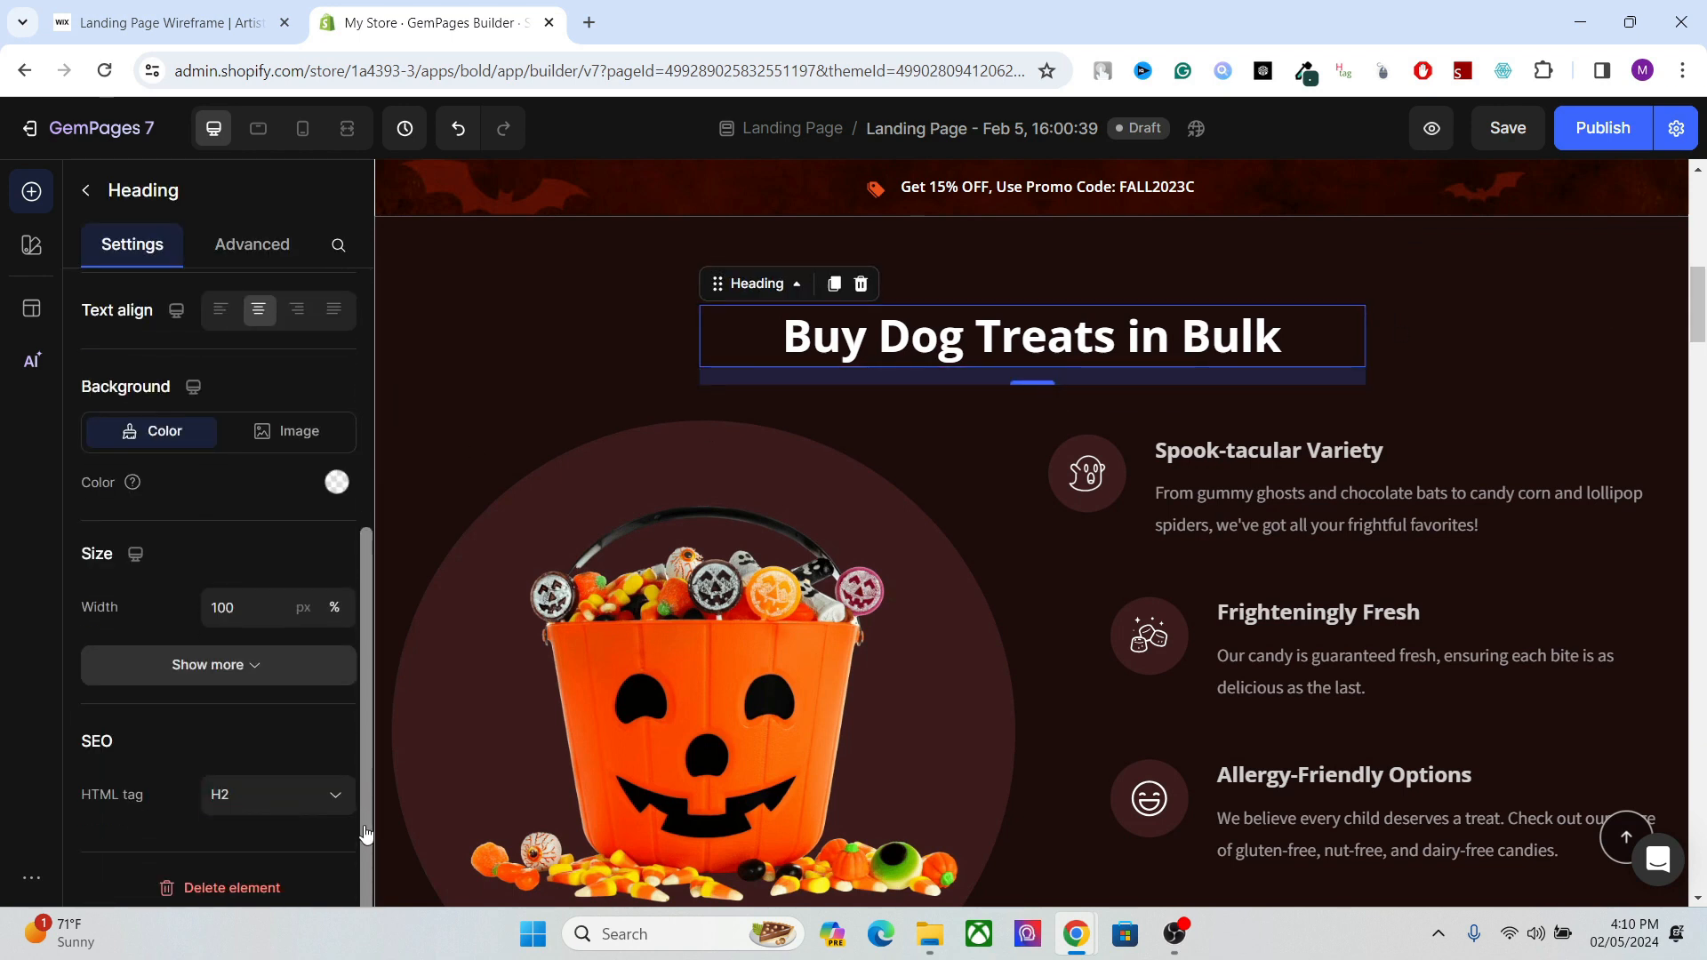
pyautogui.click(276, 795)
pyautogui.click(276, 794)
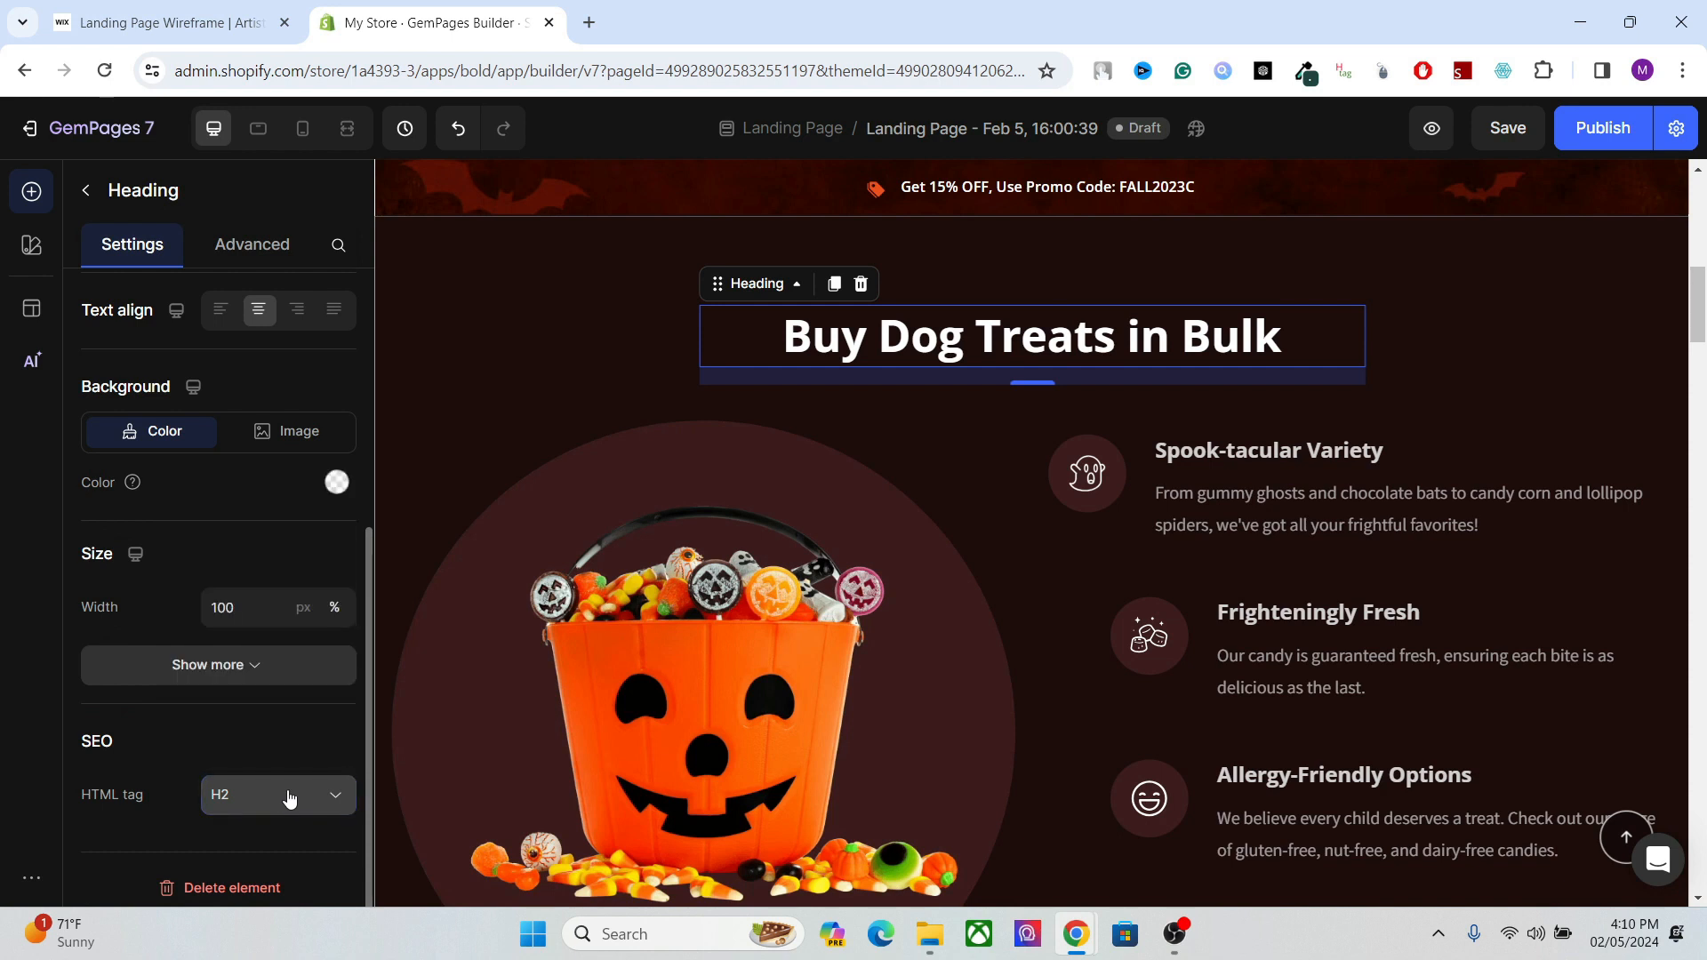
# Duplicate the whole "Buy Dog Treats in Bulk" section and check the heading in the copy.
pyautogui.moveTo(1696, 306)
pyautogui.mouseDown()
pyautogui.moveTo(1683, 368)
pyautogui.moveTo(1686, 297)
pyautogui.mouseUp()
pyautogui.click(1086, 334)
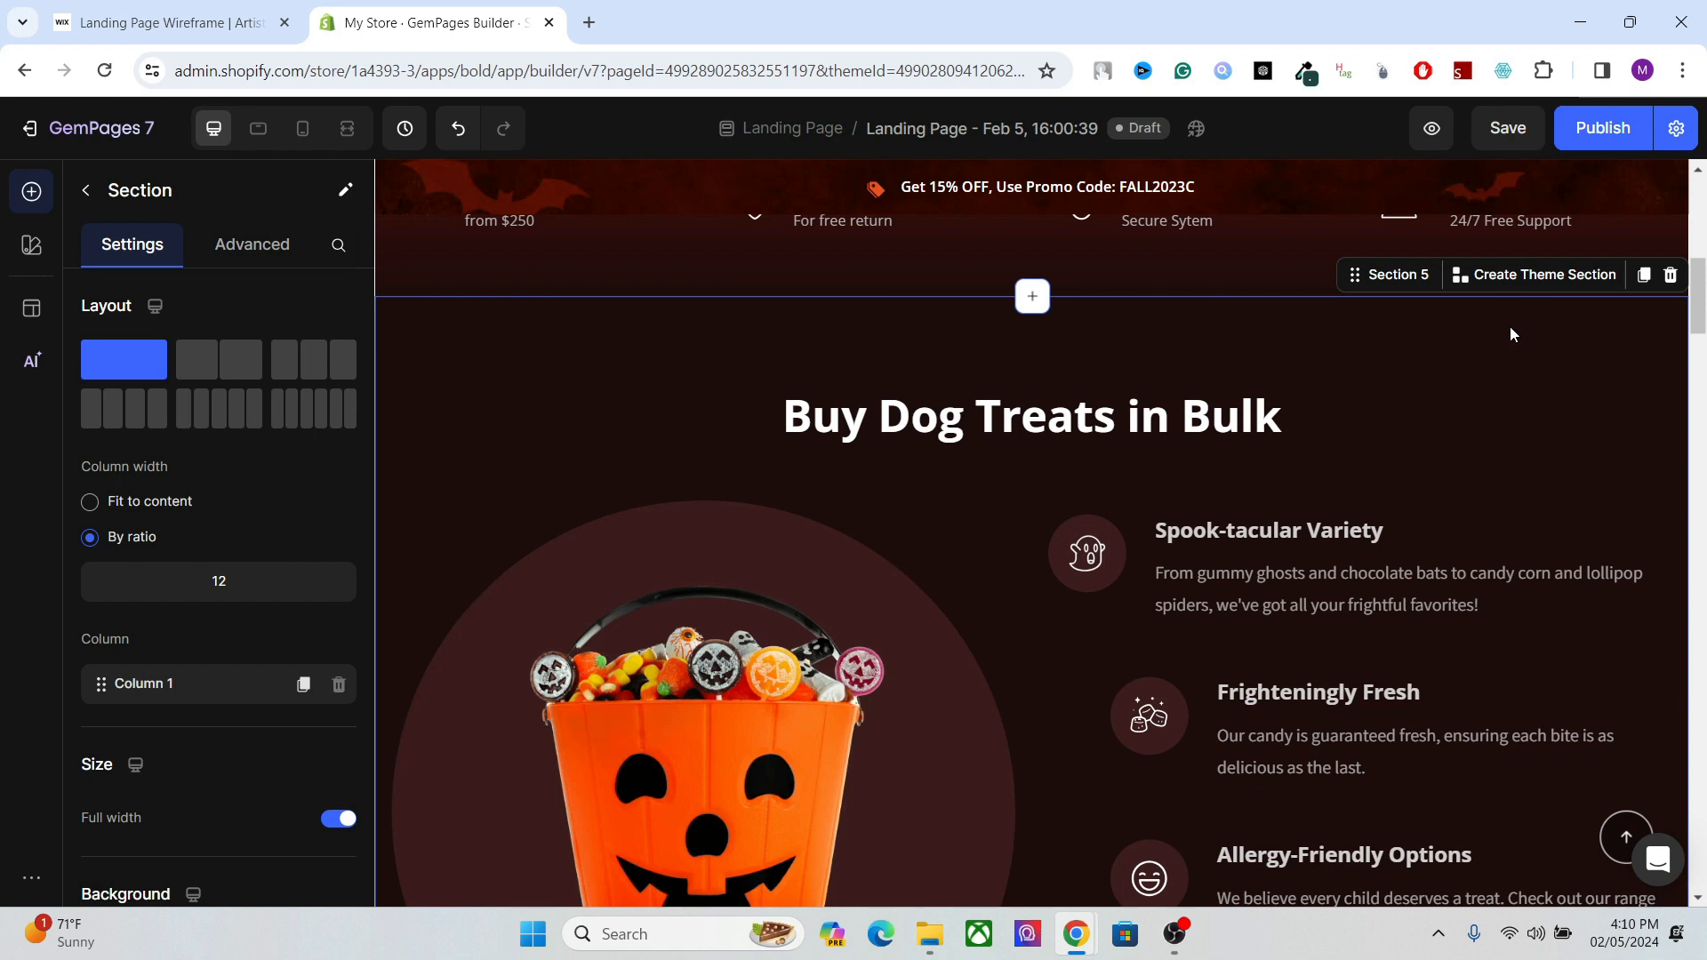
pyautogui.click(1645, 276)
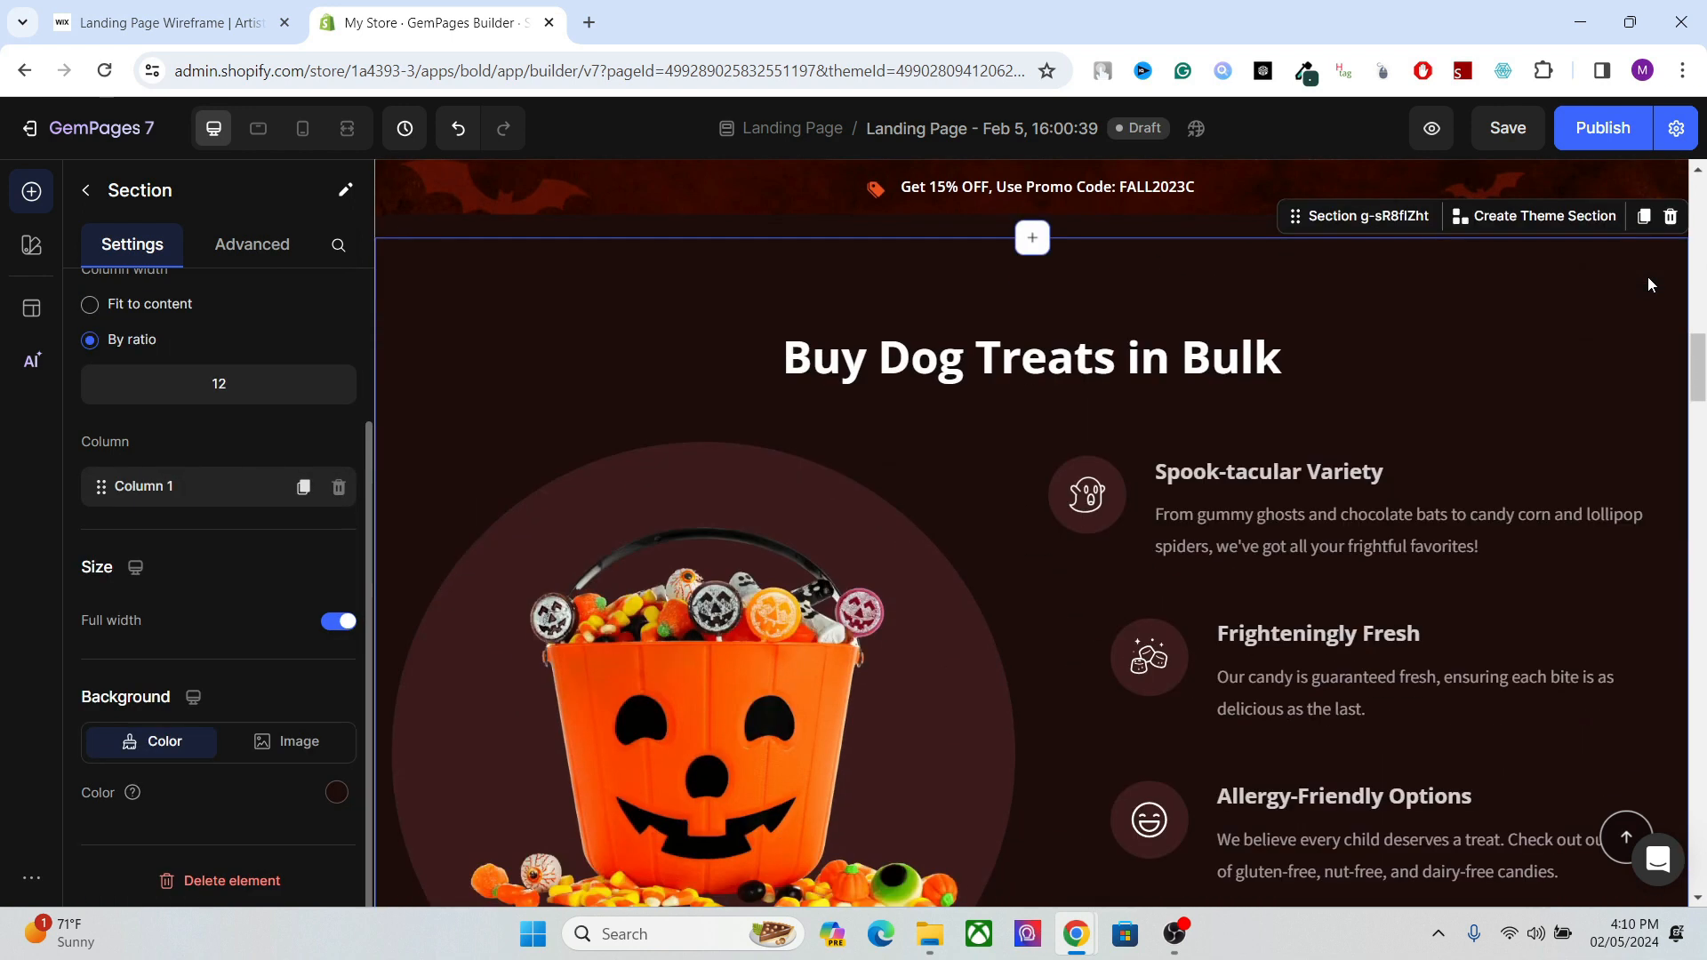
pyautogui.click(1106, 360)
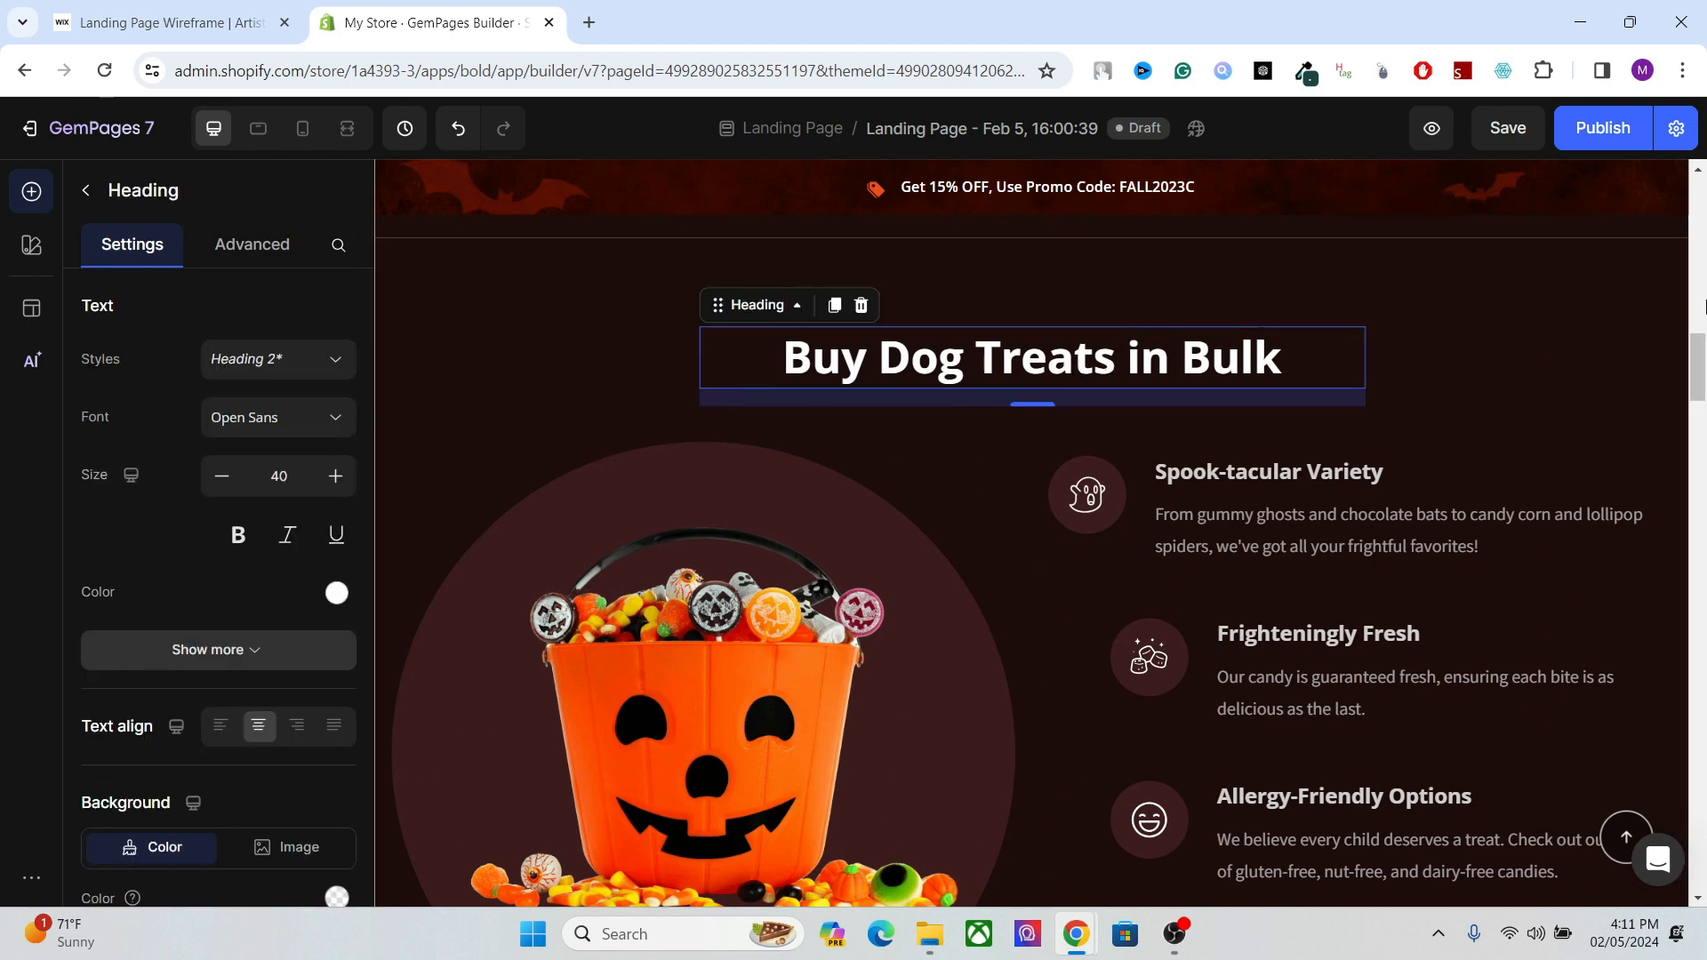
pyautogui.click(1704, 307)
pyautogui.moveTo(1704, 311); pyautogui.dragTo(1705, 230)
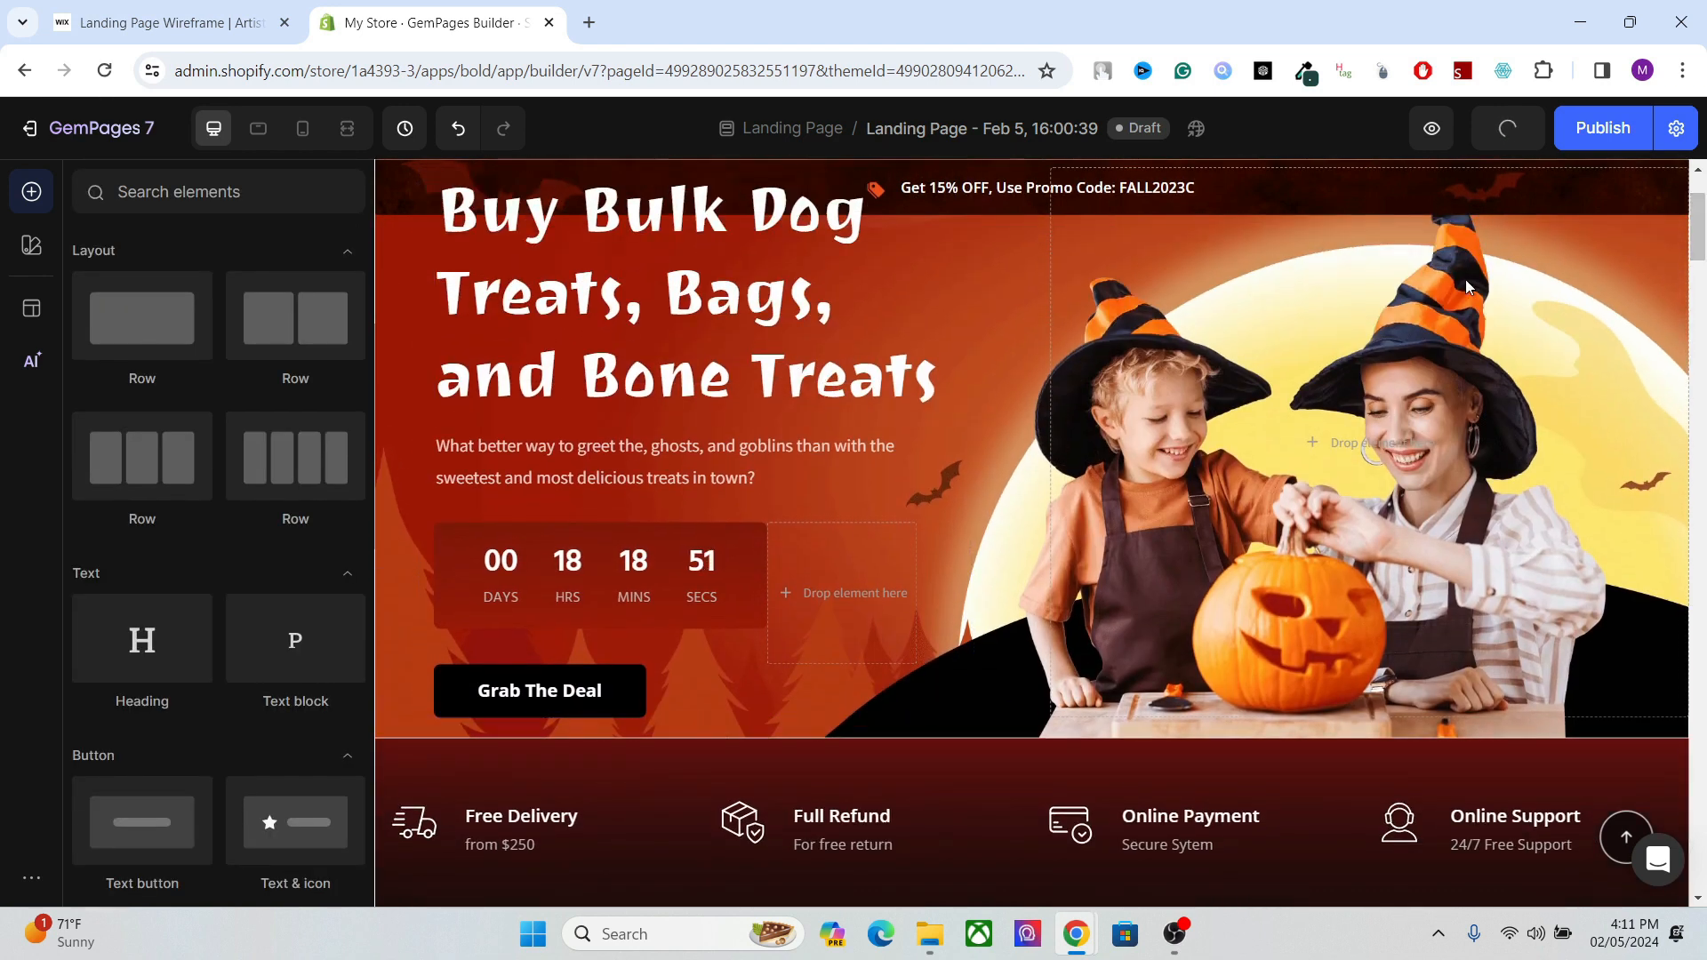
# Replace the duplicated section's heading with "Buy Dog Bone Treats that Evry Pet Love" and save the page.
pyautogui.scroll(-12, 974, 473)
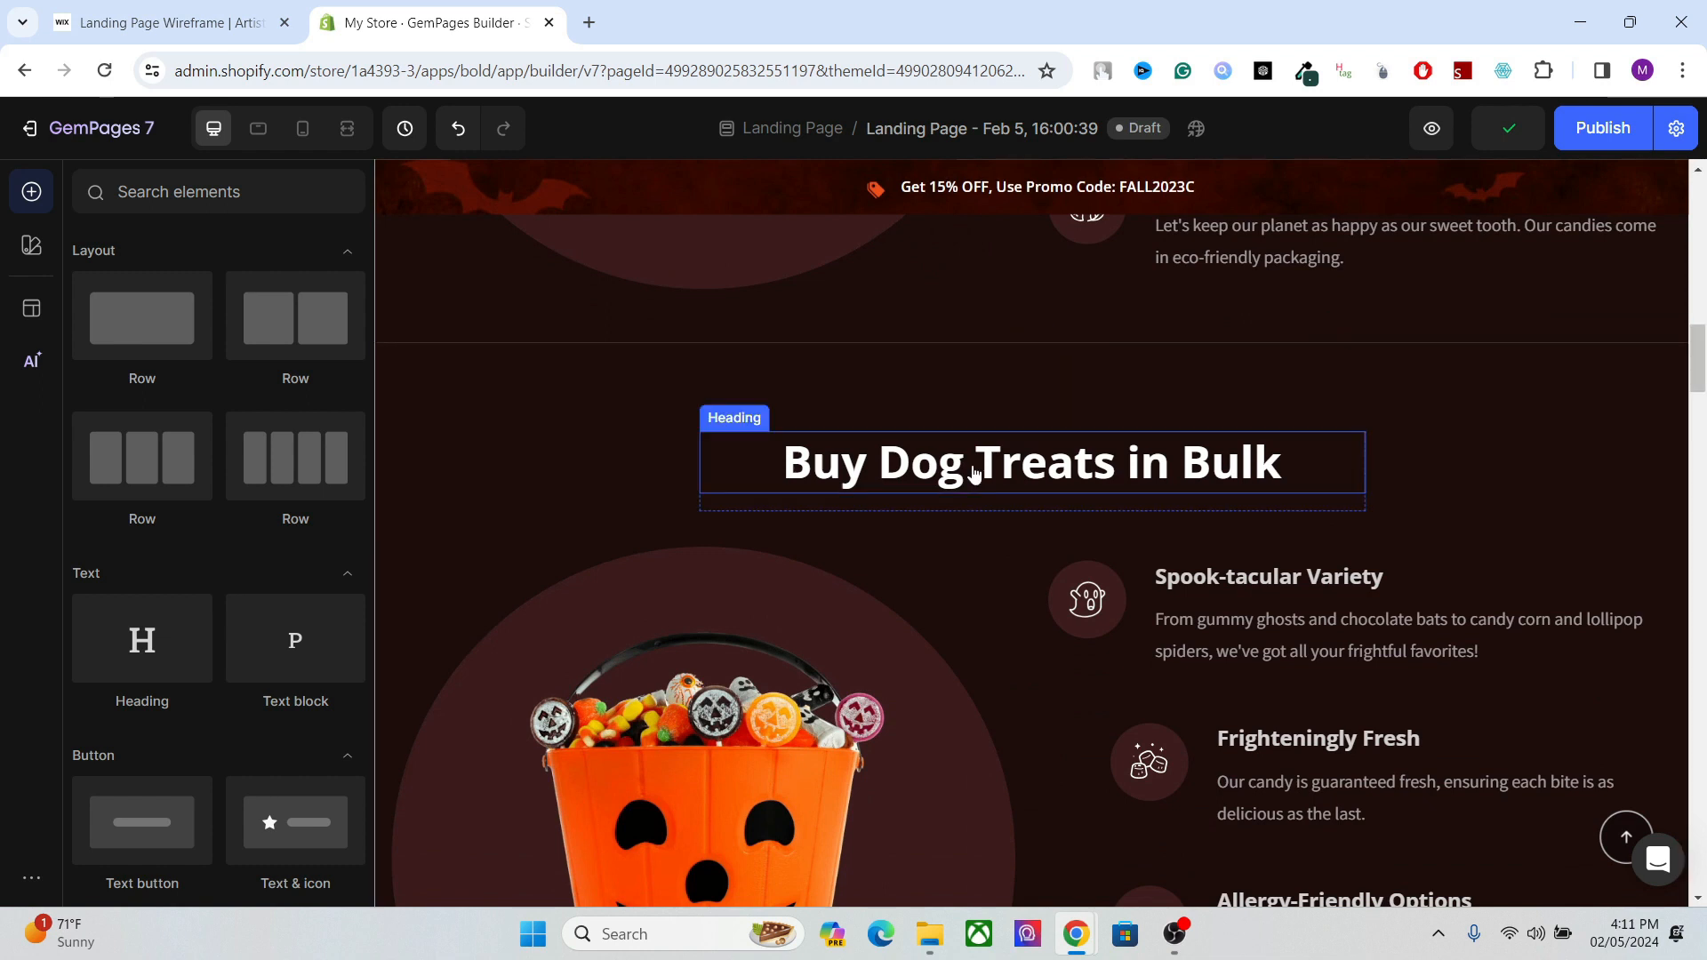
pyautogui.click(974, 473)
pyautogui.doubleClick(912, 468)
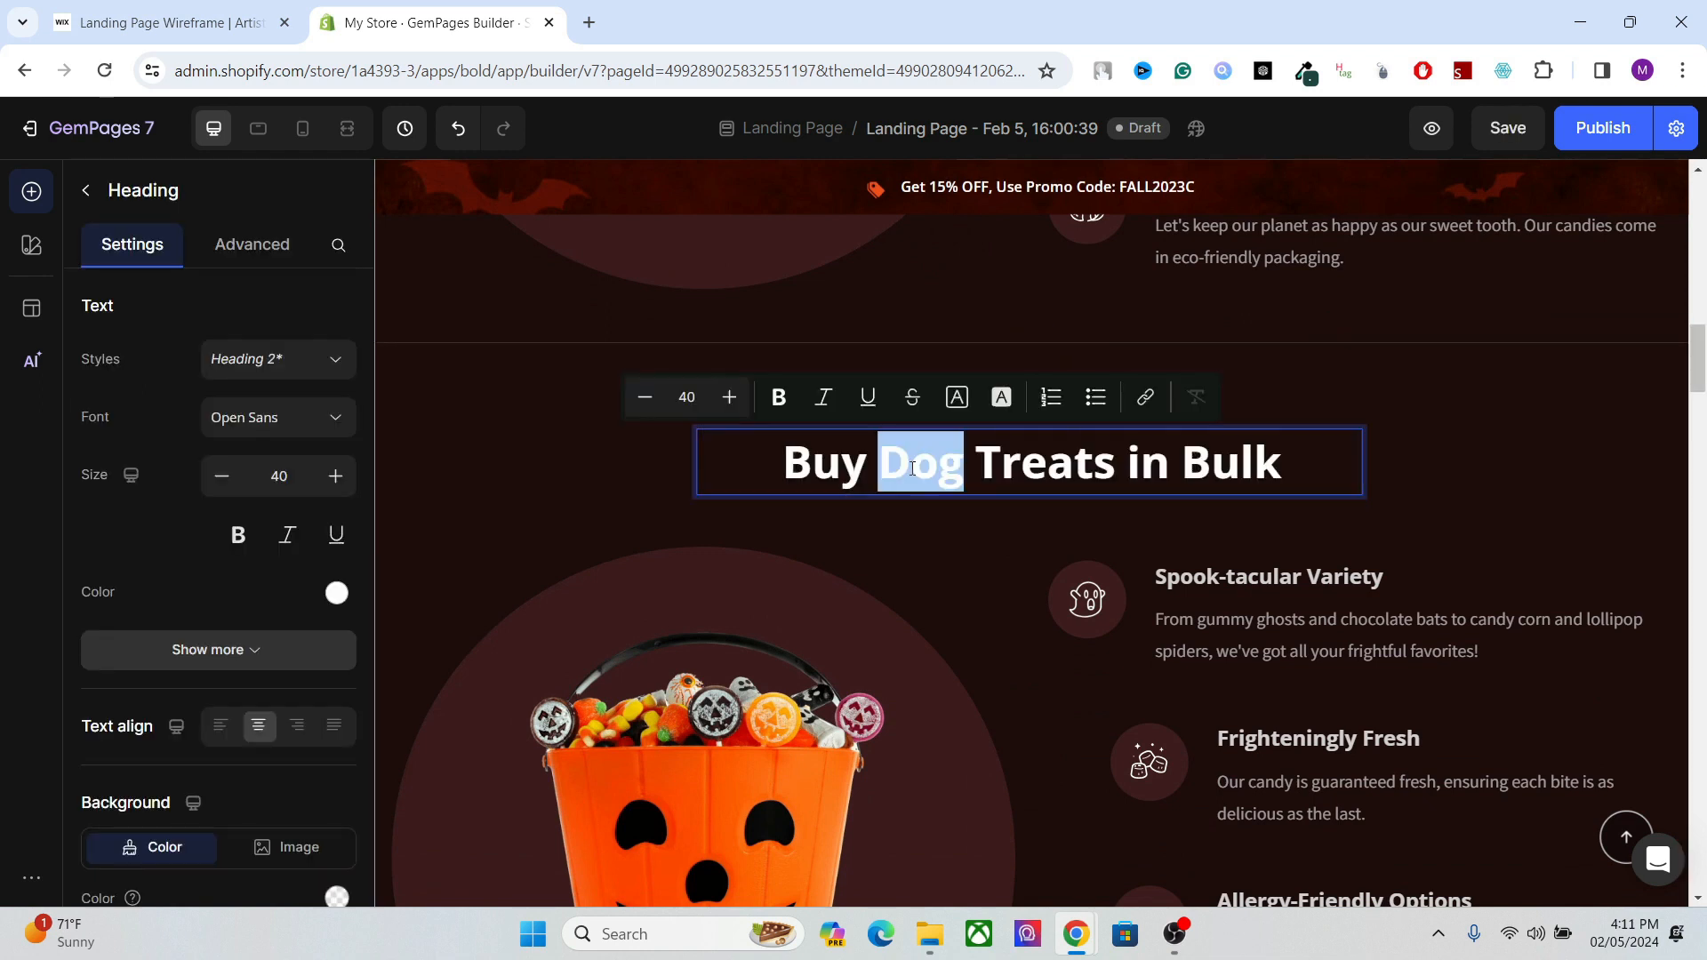
pyautogui.tripleClick(912, 468)
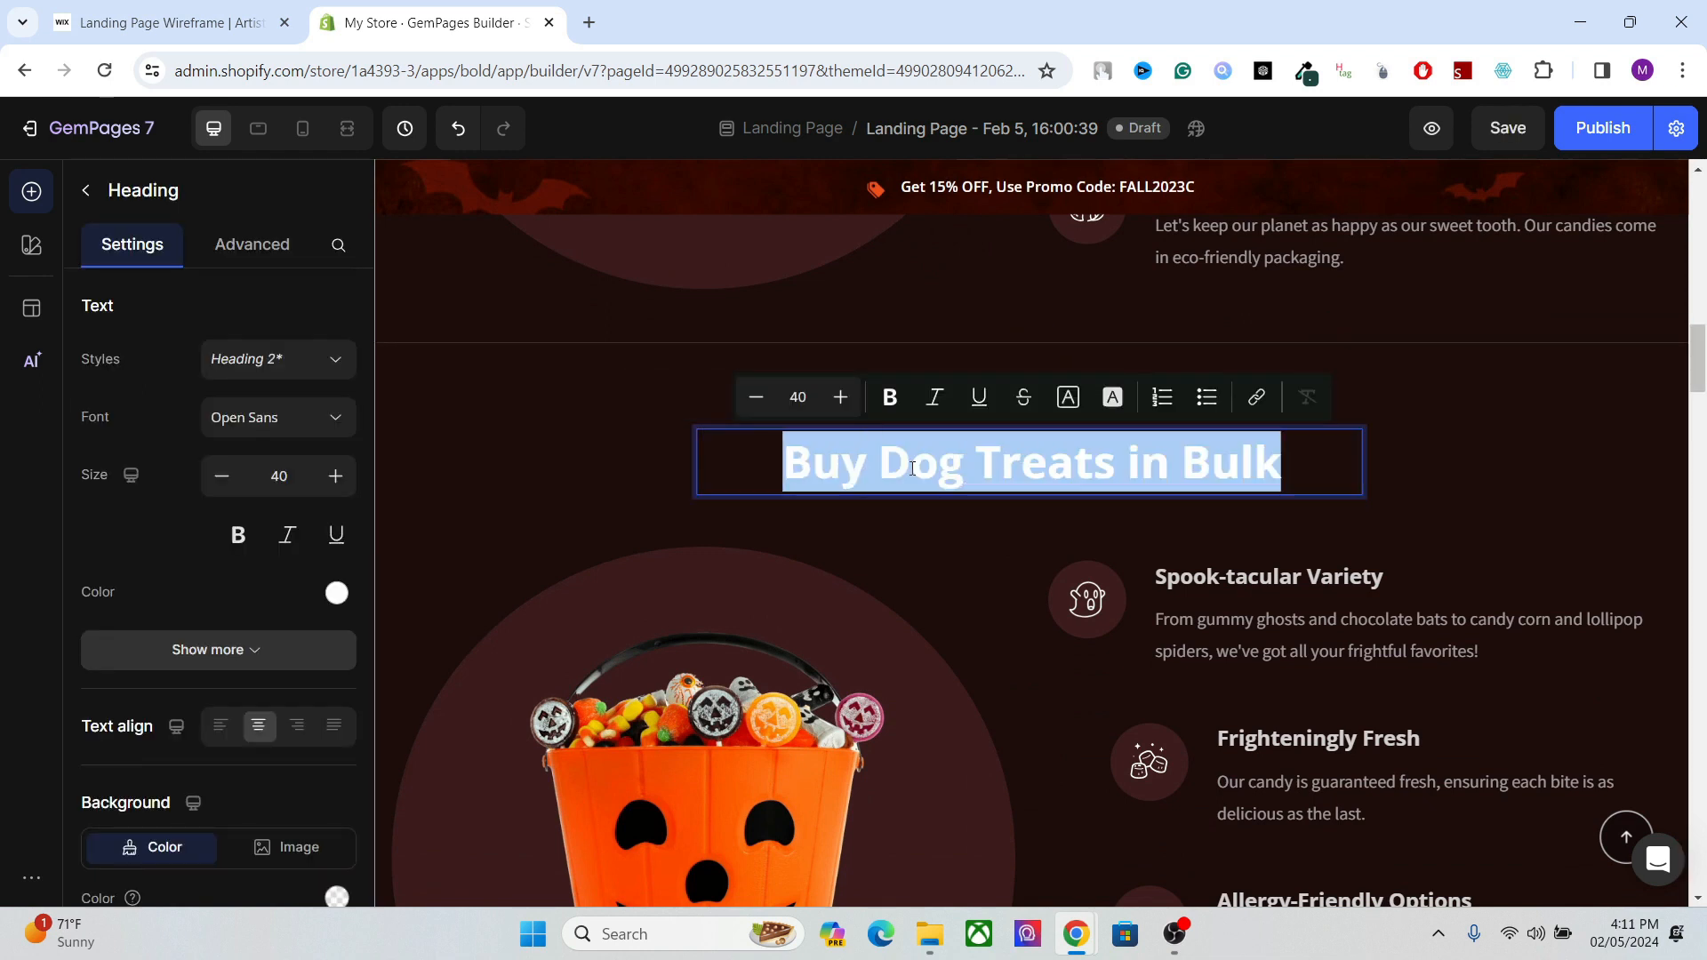
pyautogui.write('Buy Dog Bone Treats that Ev')
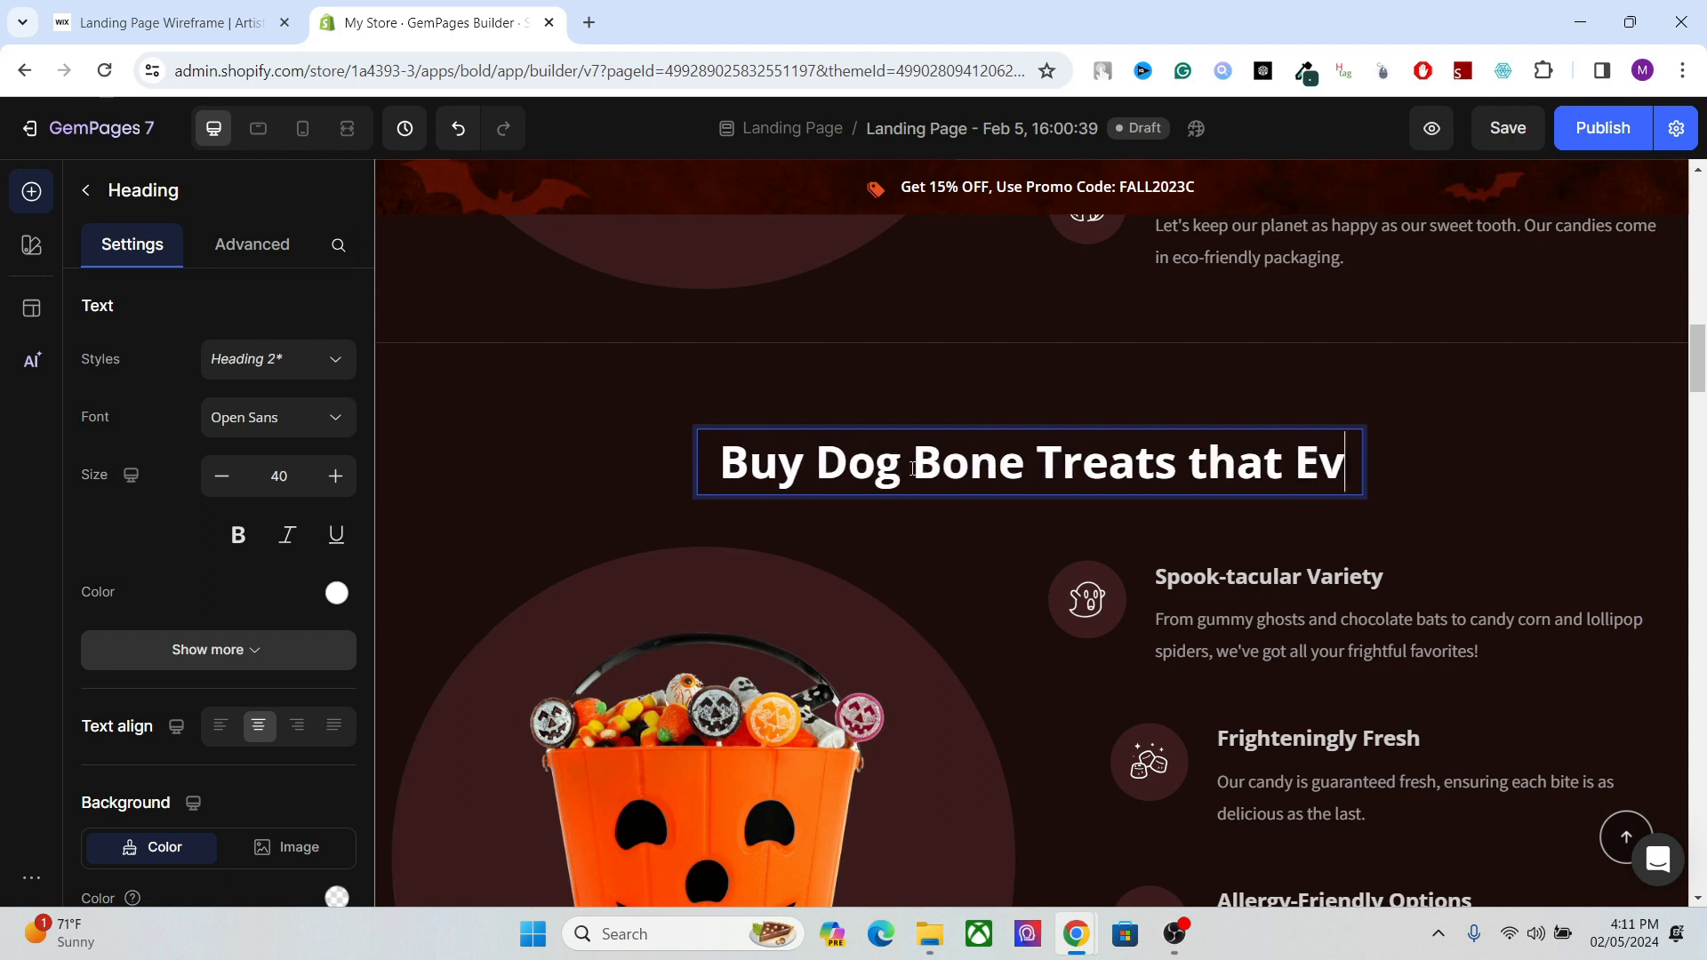
pyautogui.write('ry Pet Love')
pyautogui.click(1335, 431)
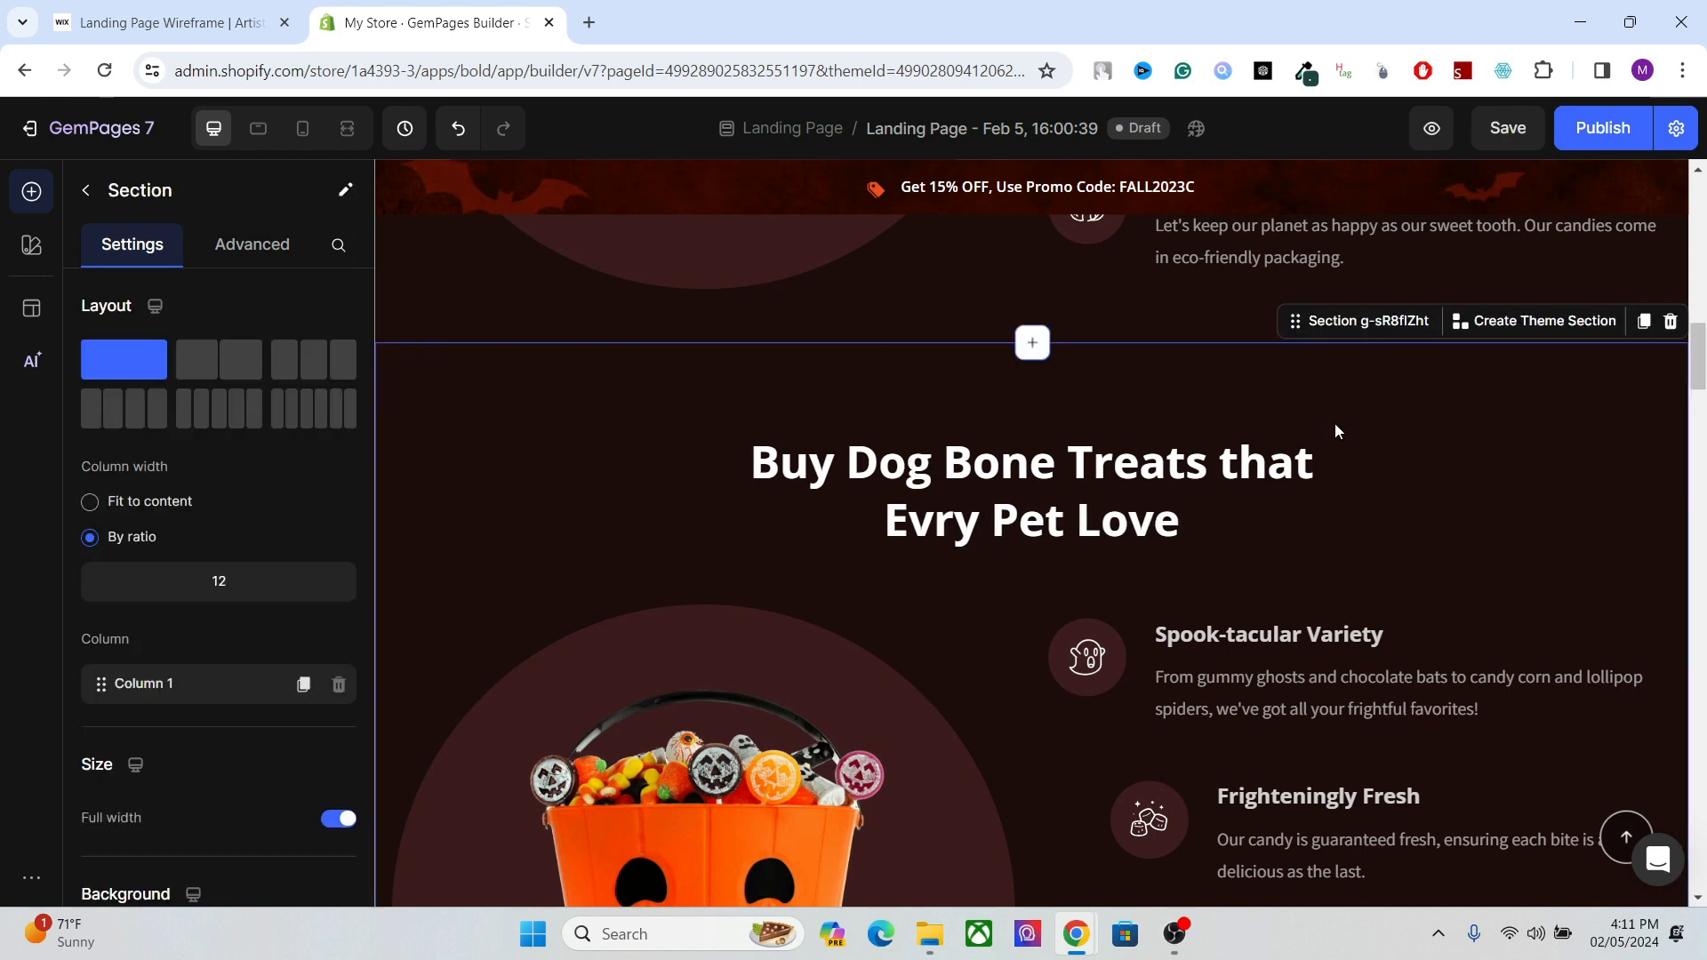
pyautogui.click(1095, 471)
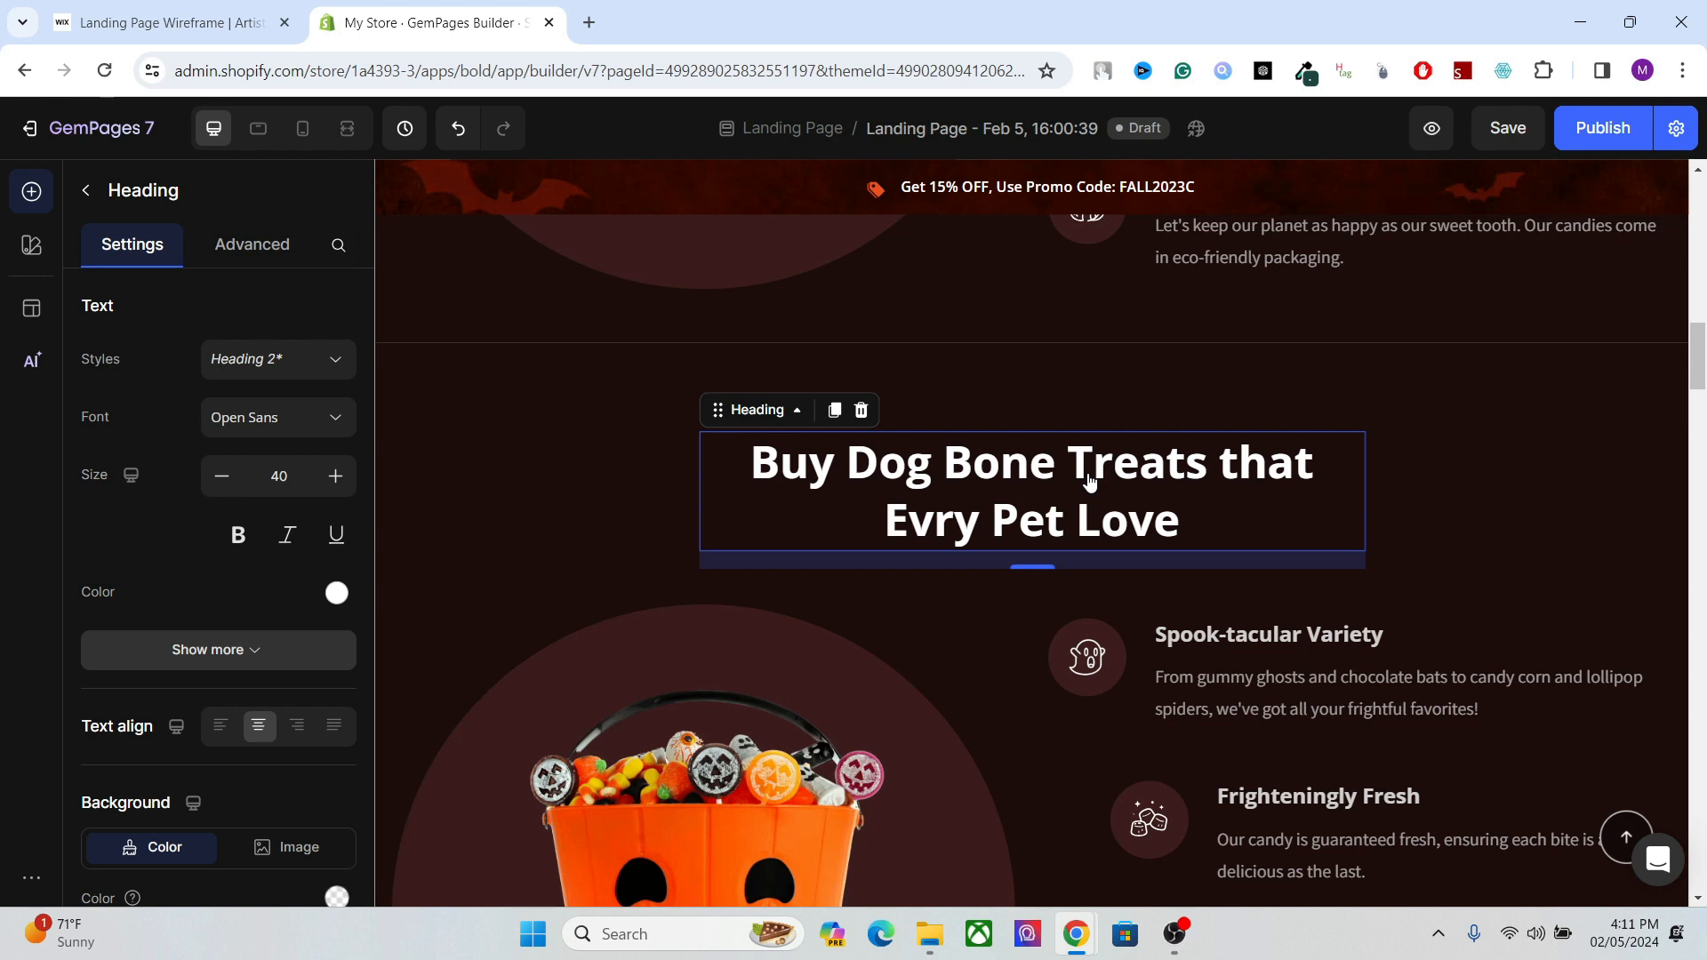
pyautogui.hotkey('ctrl', 's')
# Check the HTML tag options of the "Buy Dog Bone Treats" heading and inspect the "Spook-tacular Variety" text beneath it.
pyautogui.moveTo(1694, 373); pyautogui.dragTo(1694, 385)
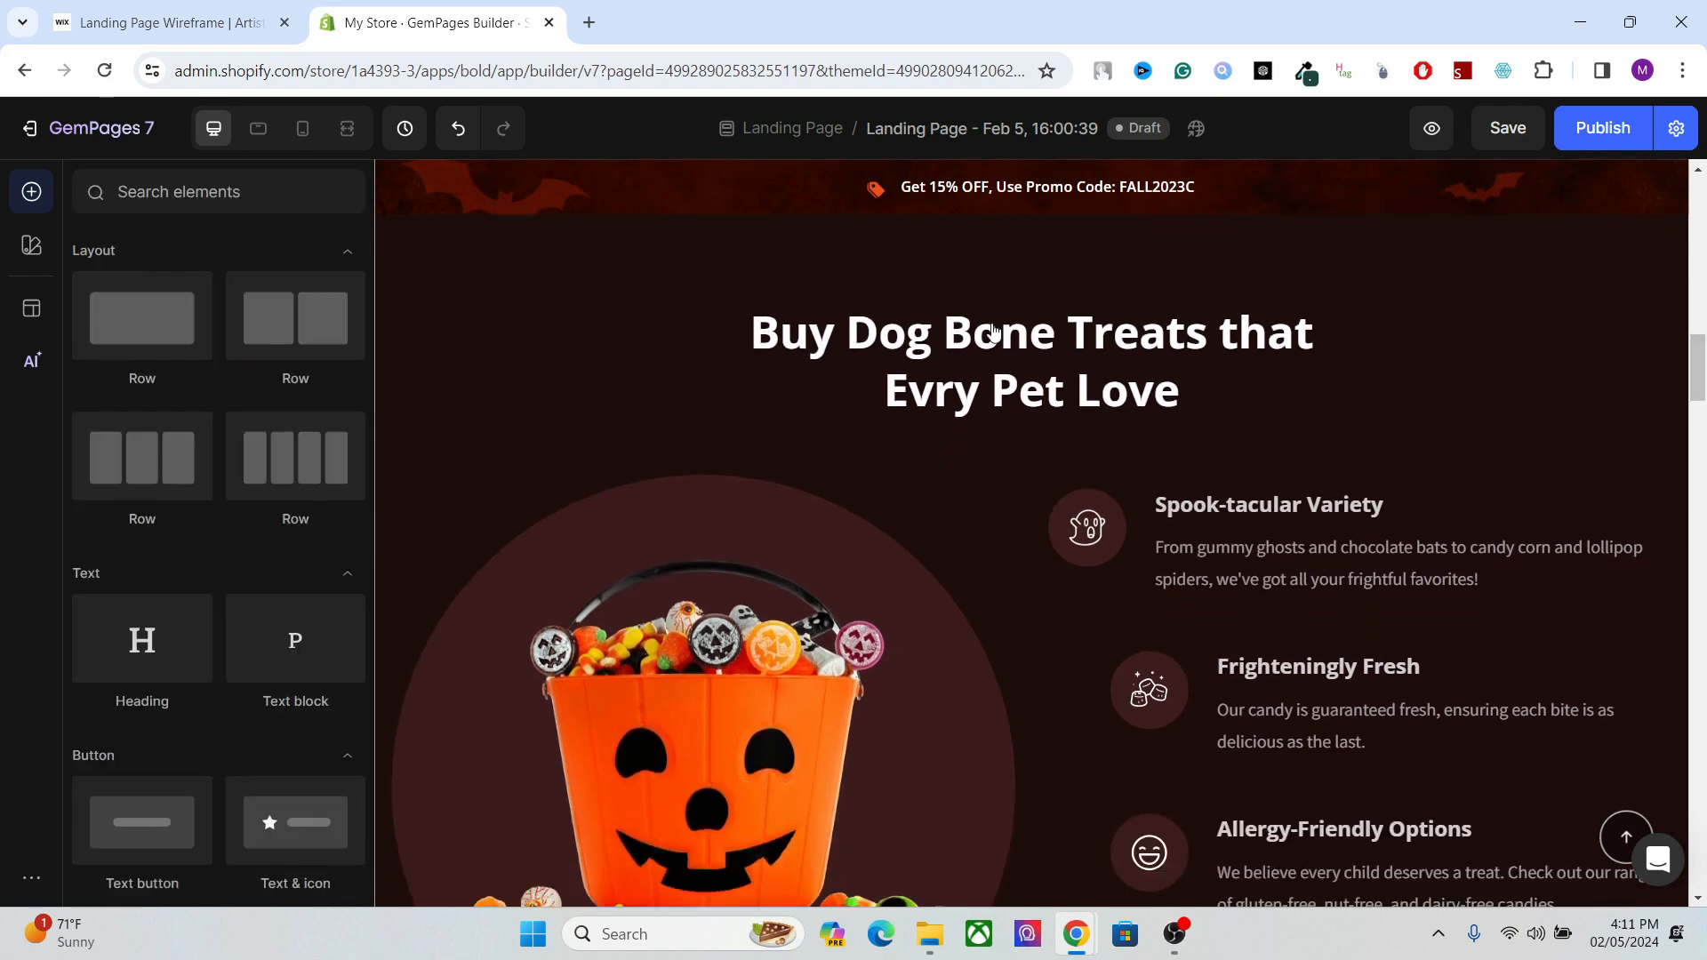
pyautogui.click(993, 331)
pyautogui.moveTo(374, 537); pyautogui.dragTo(373, 869)
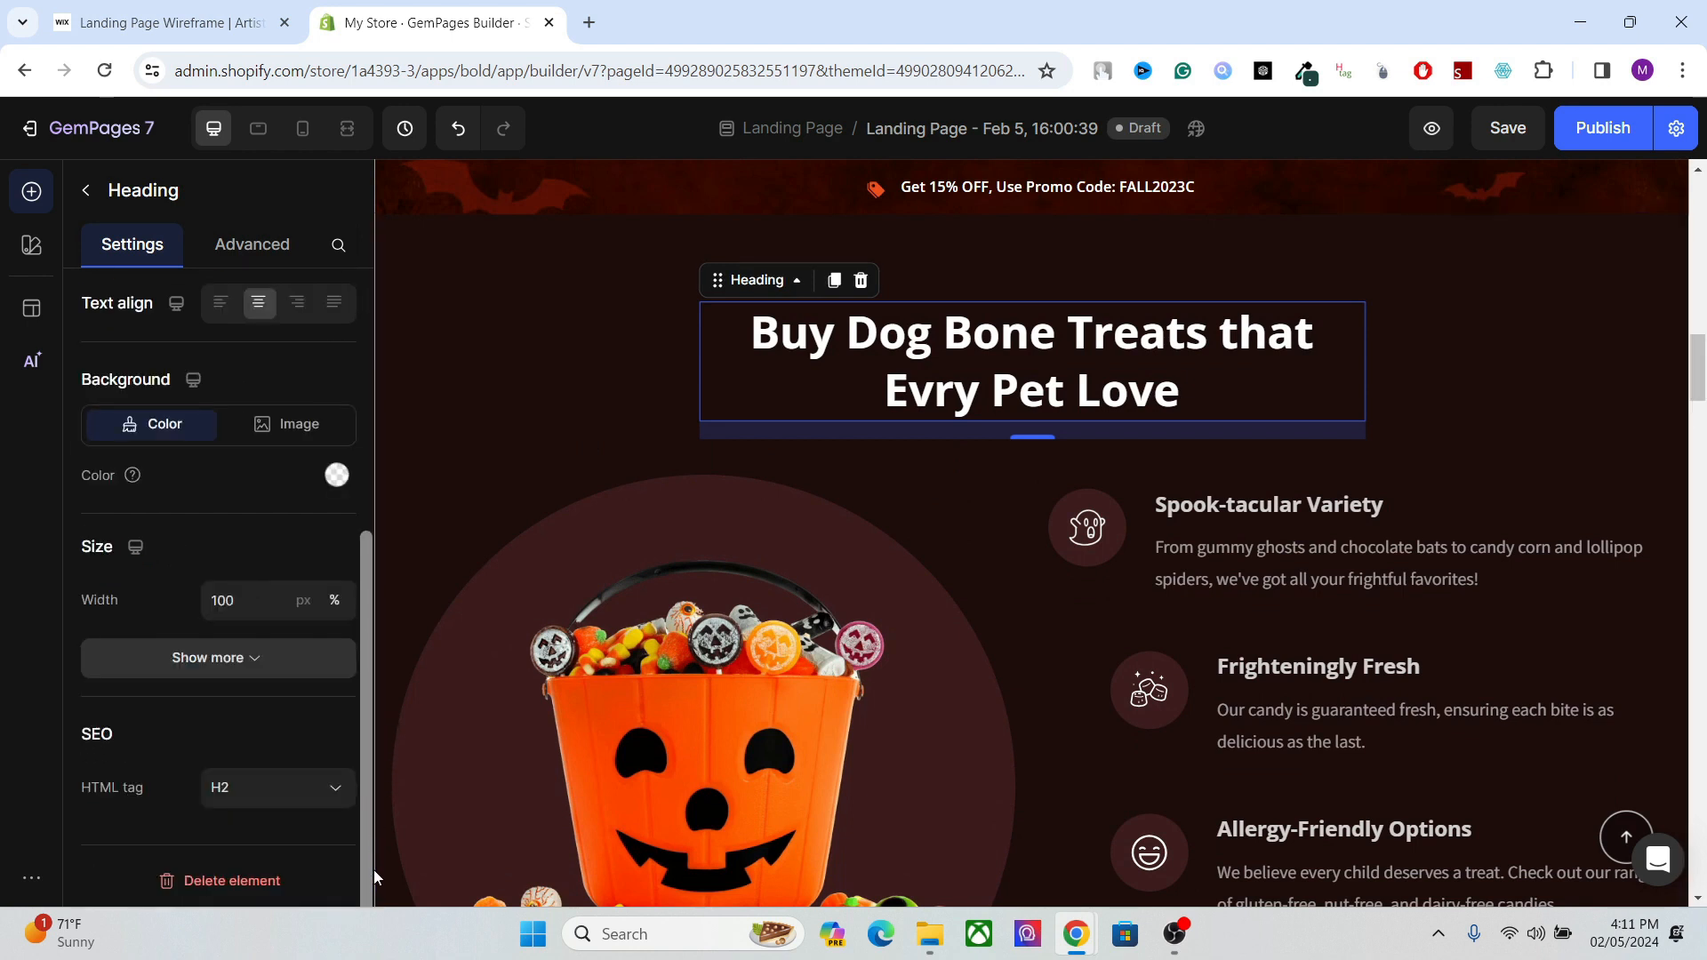
pyautogui.click(318, 792)
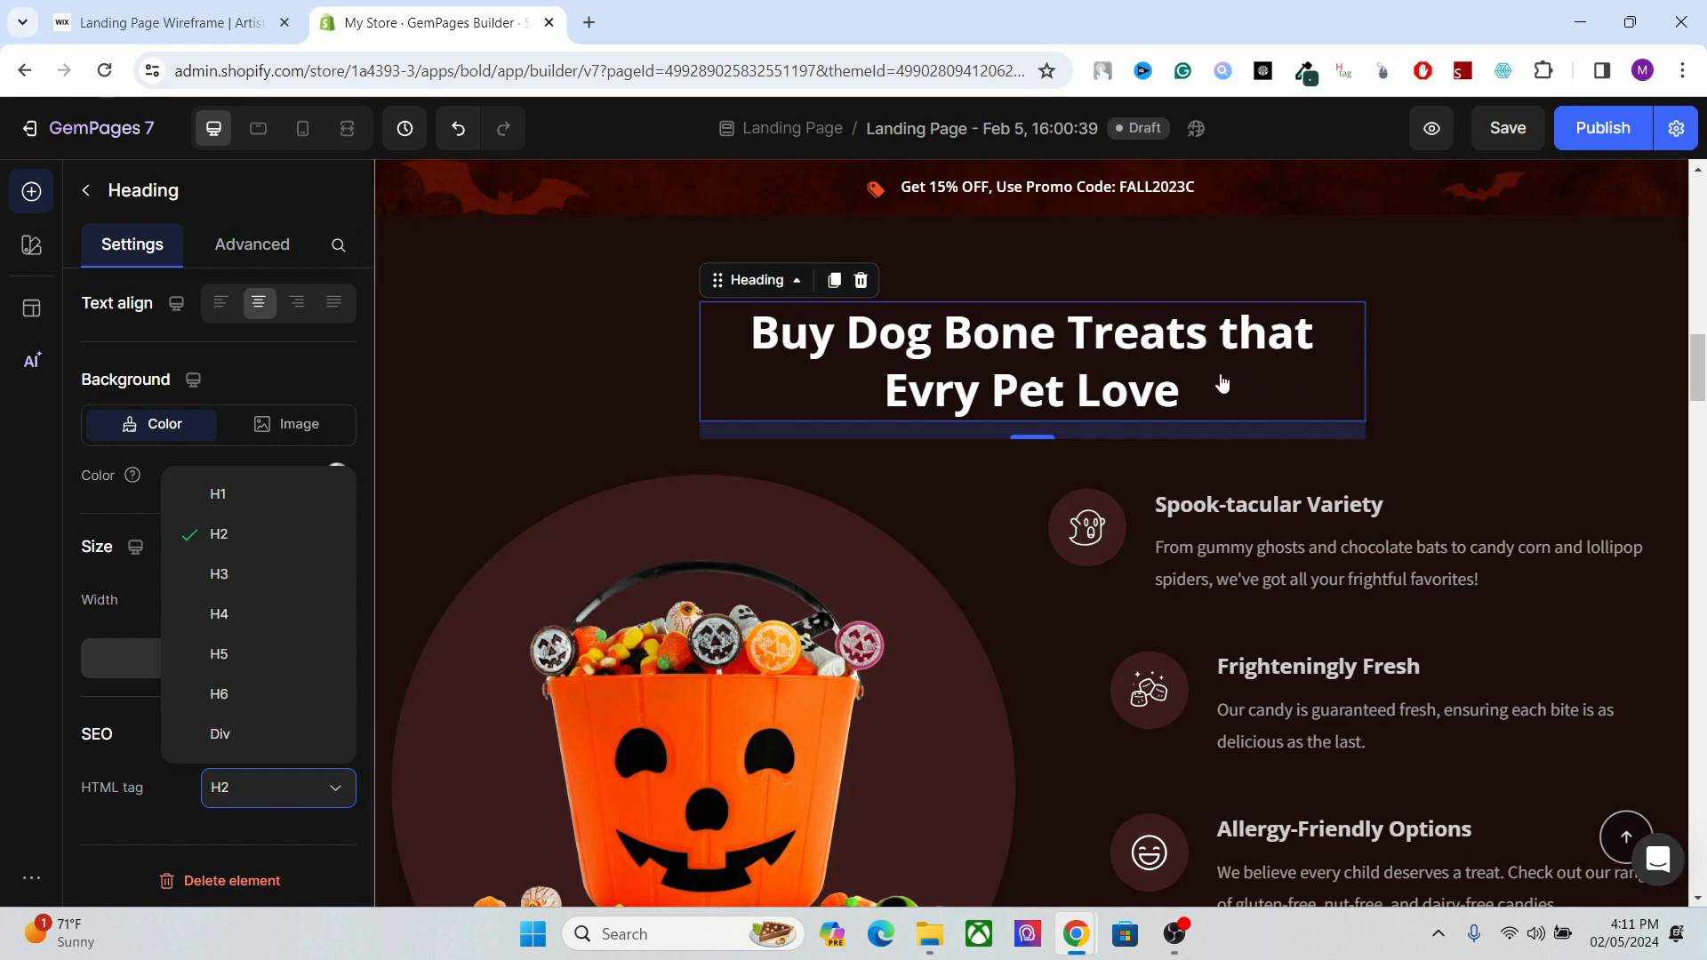
pyautogui.click(1239, 505)
pyautogui.doubleClick(1237, 503)
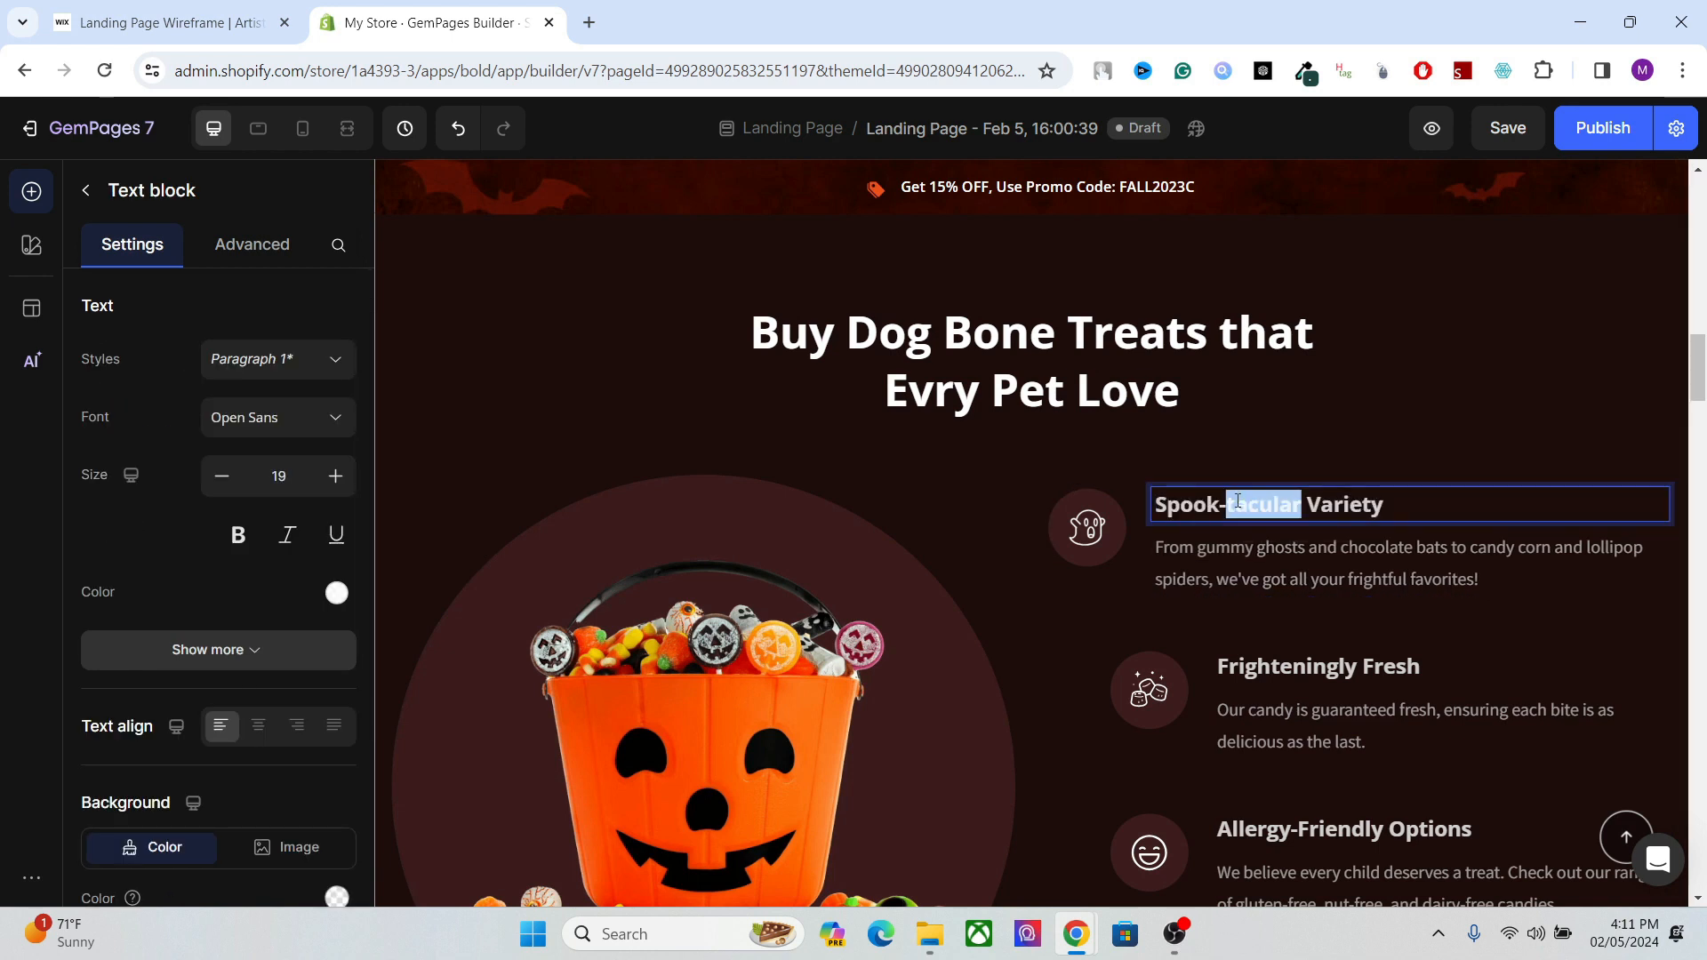
pyautogui.click(1049, 354)
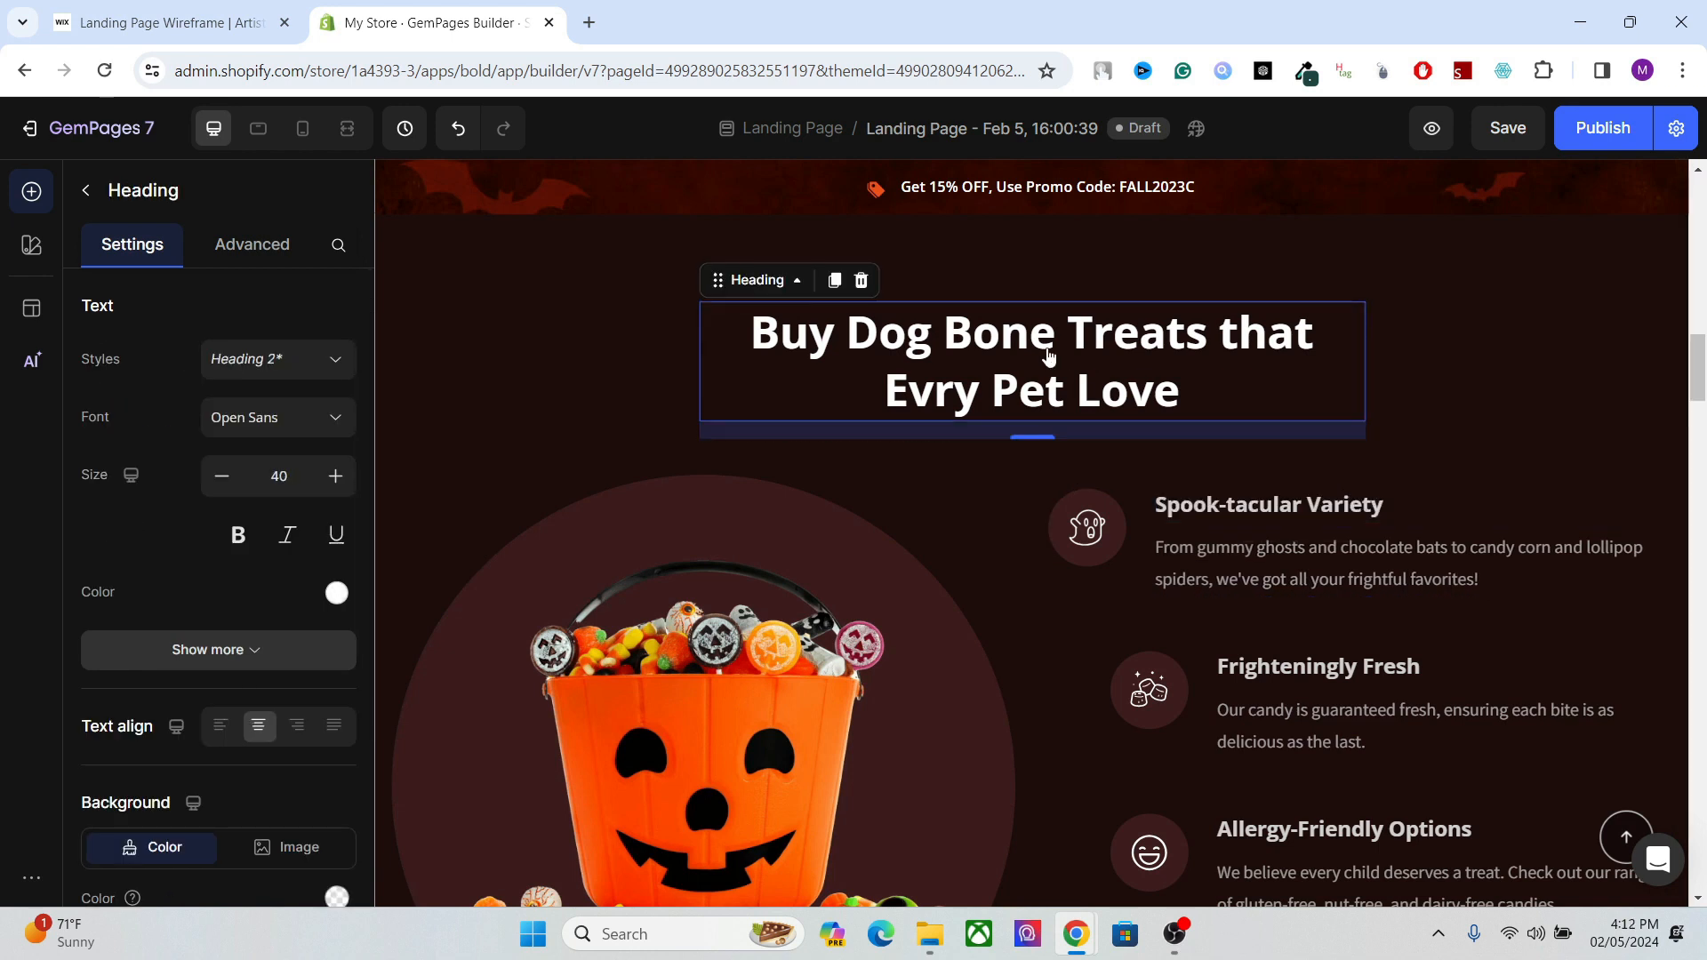
# Replace the "Spook-tacular Variety" text in the duplicated section with "Brand A".
pyautogui.click(1276, 507)
pyautogui.doubleClick(1277, 506)
pyautogui.tripleClick(1277, 505)
pyautogui.write('Bara')
pyautogui.press('BackSpace')
pyautogui.press('BackSpace')
pyautogui.press('BackSpace')
pyautogui.write('rand A')
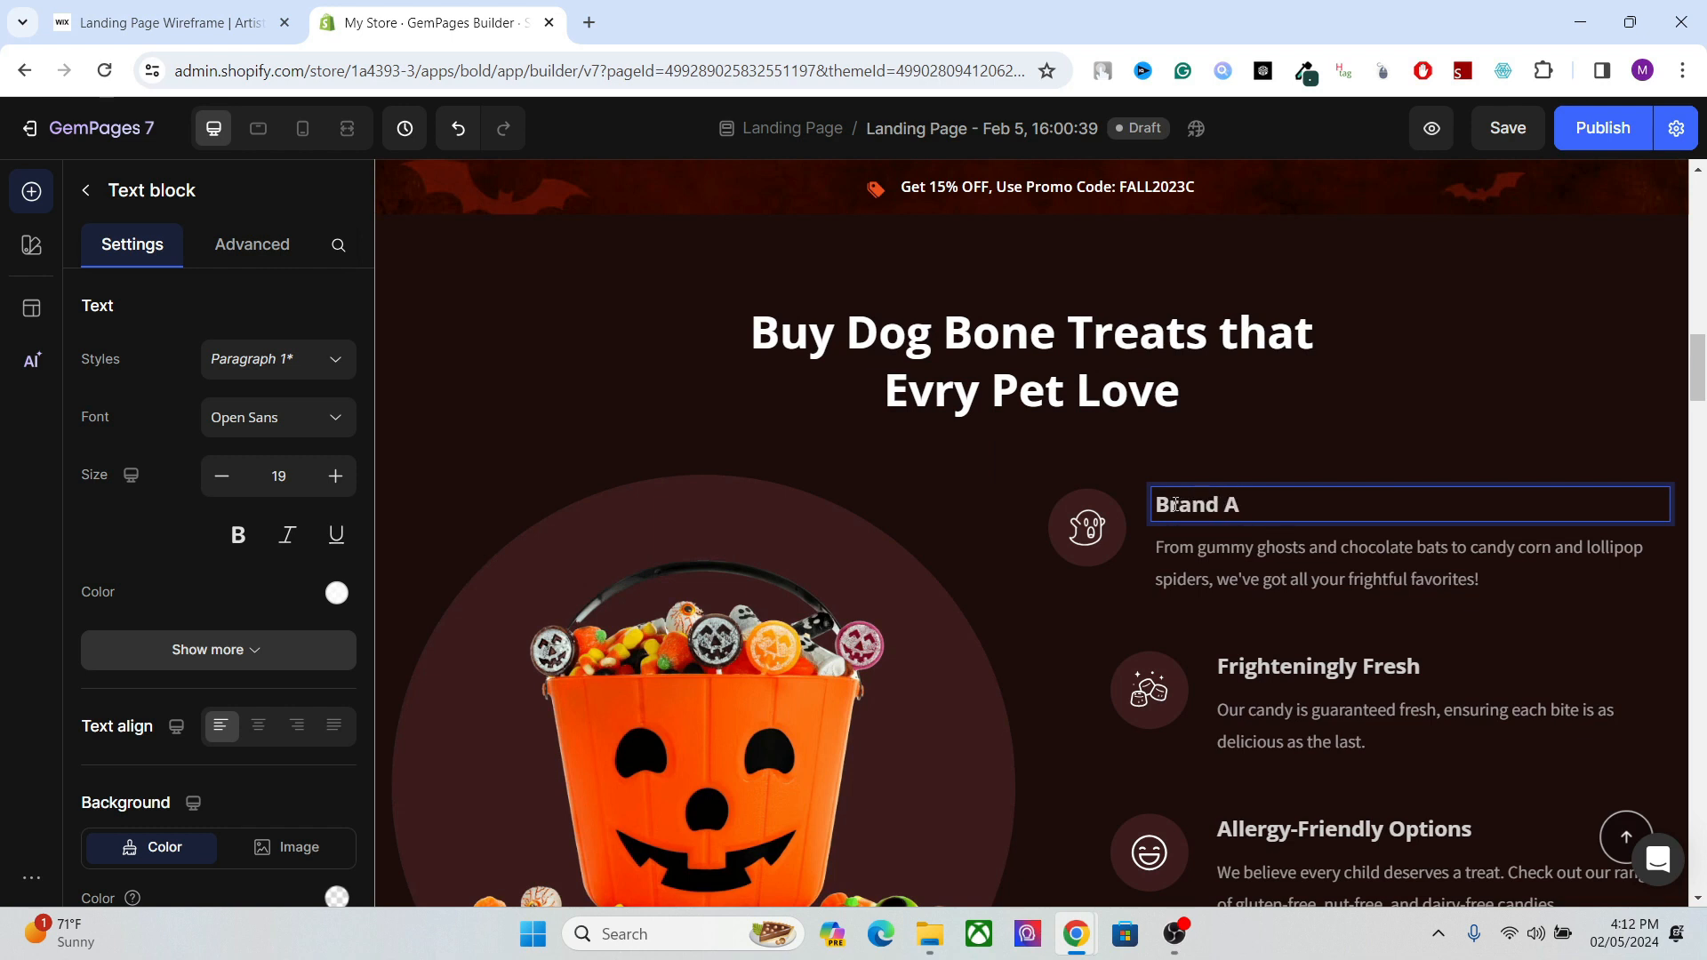
pyautogui.click(1092, 385)
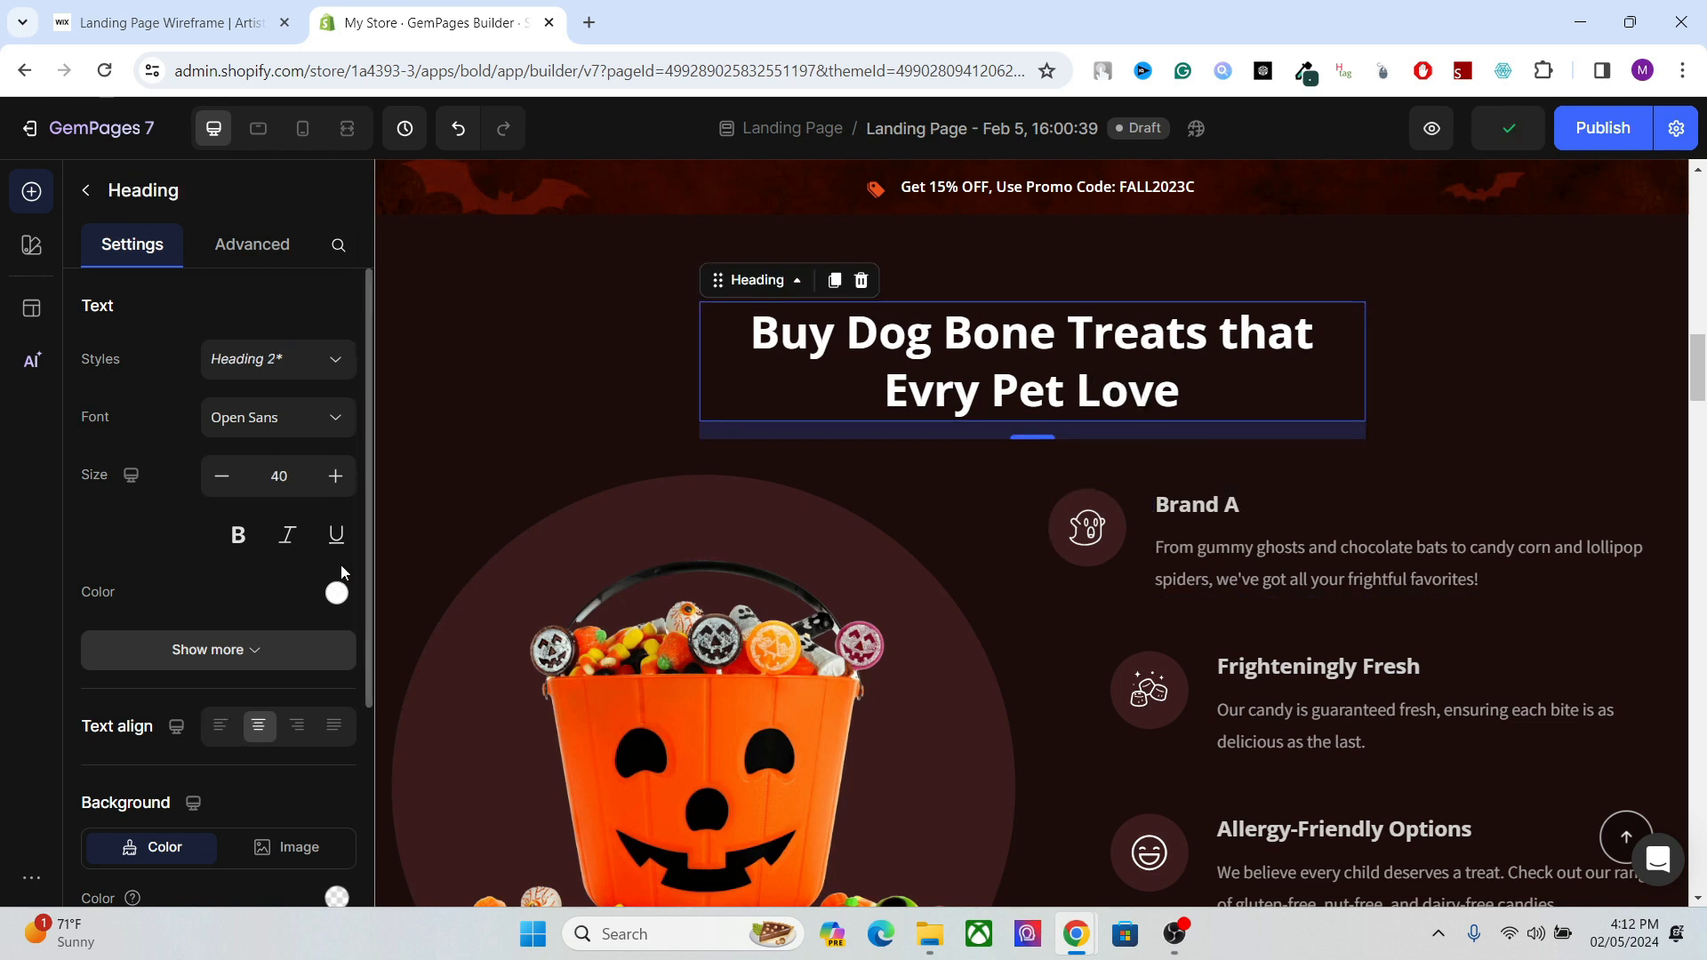
# Apply the Heading 3 style to the "Brand A" text block.
pyautogui.click(1225, 504)
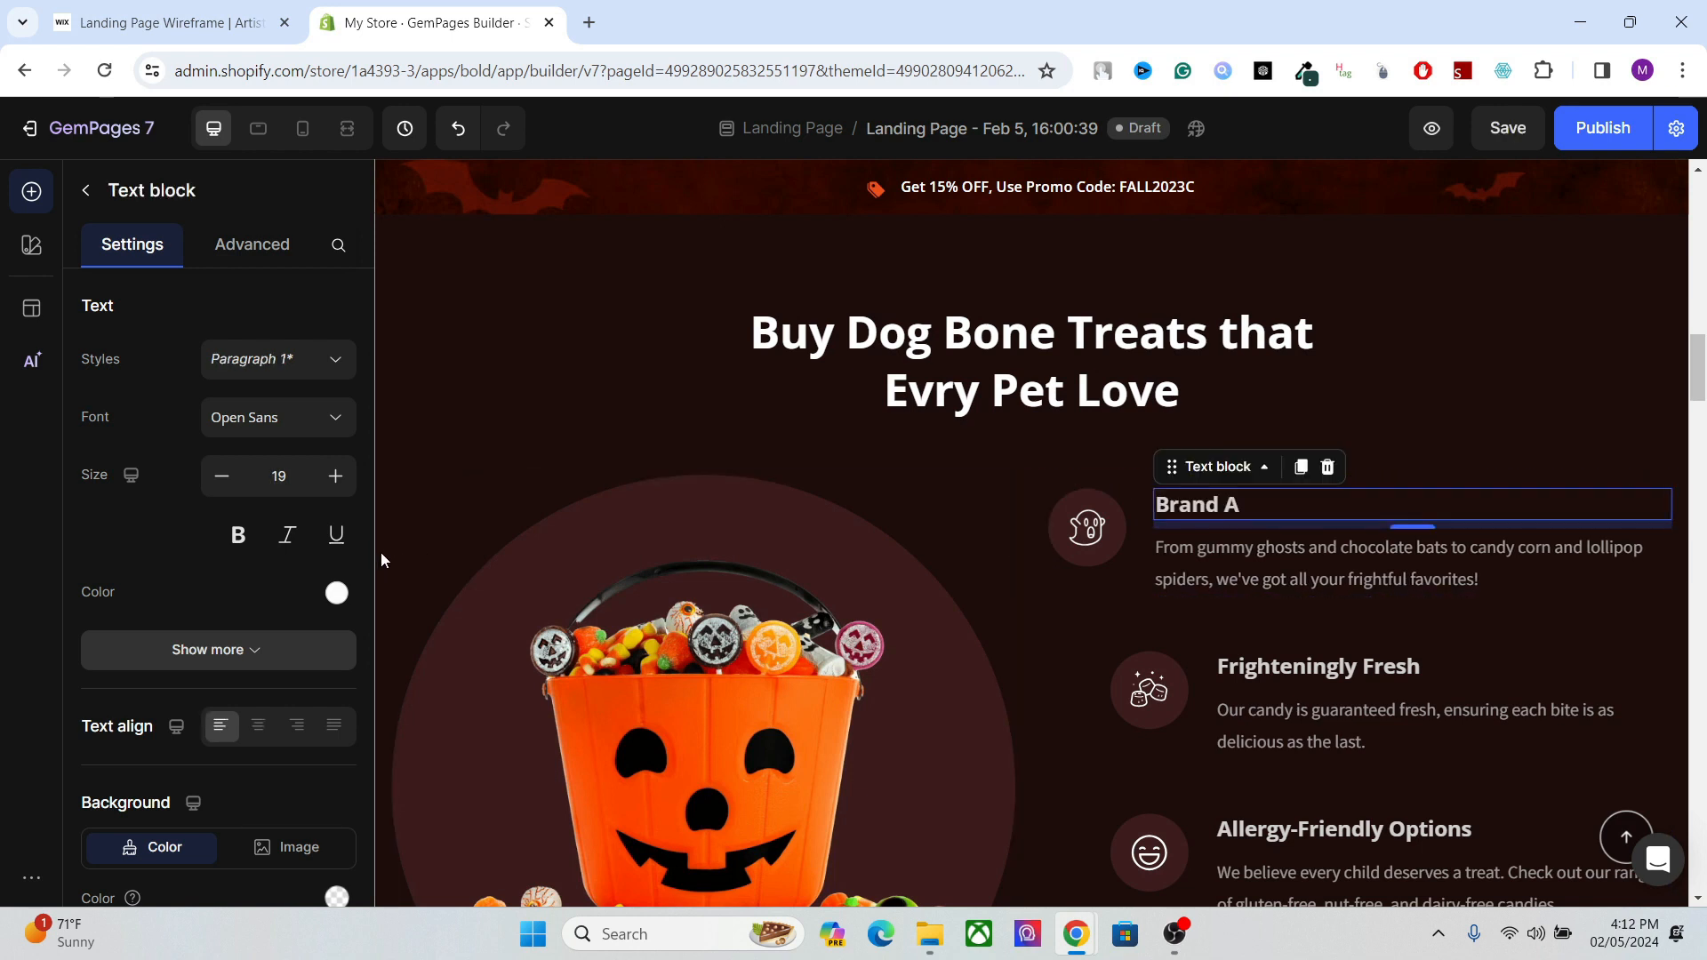
pyautogui.scroll(-4, 366, 622)
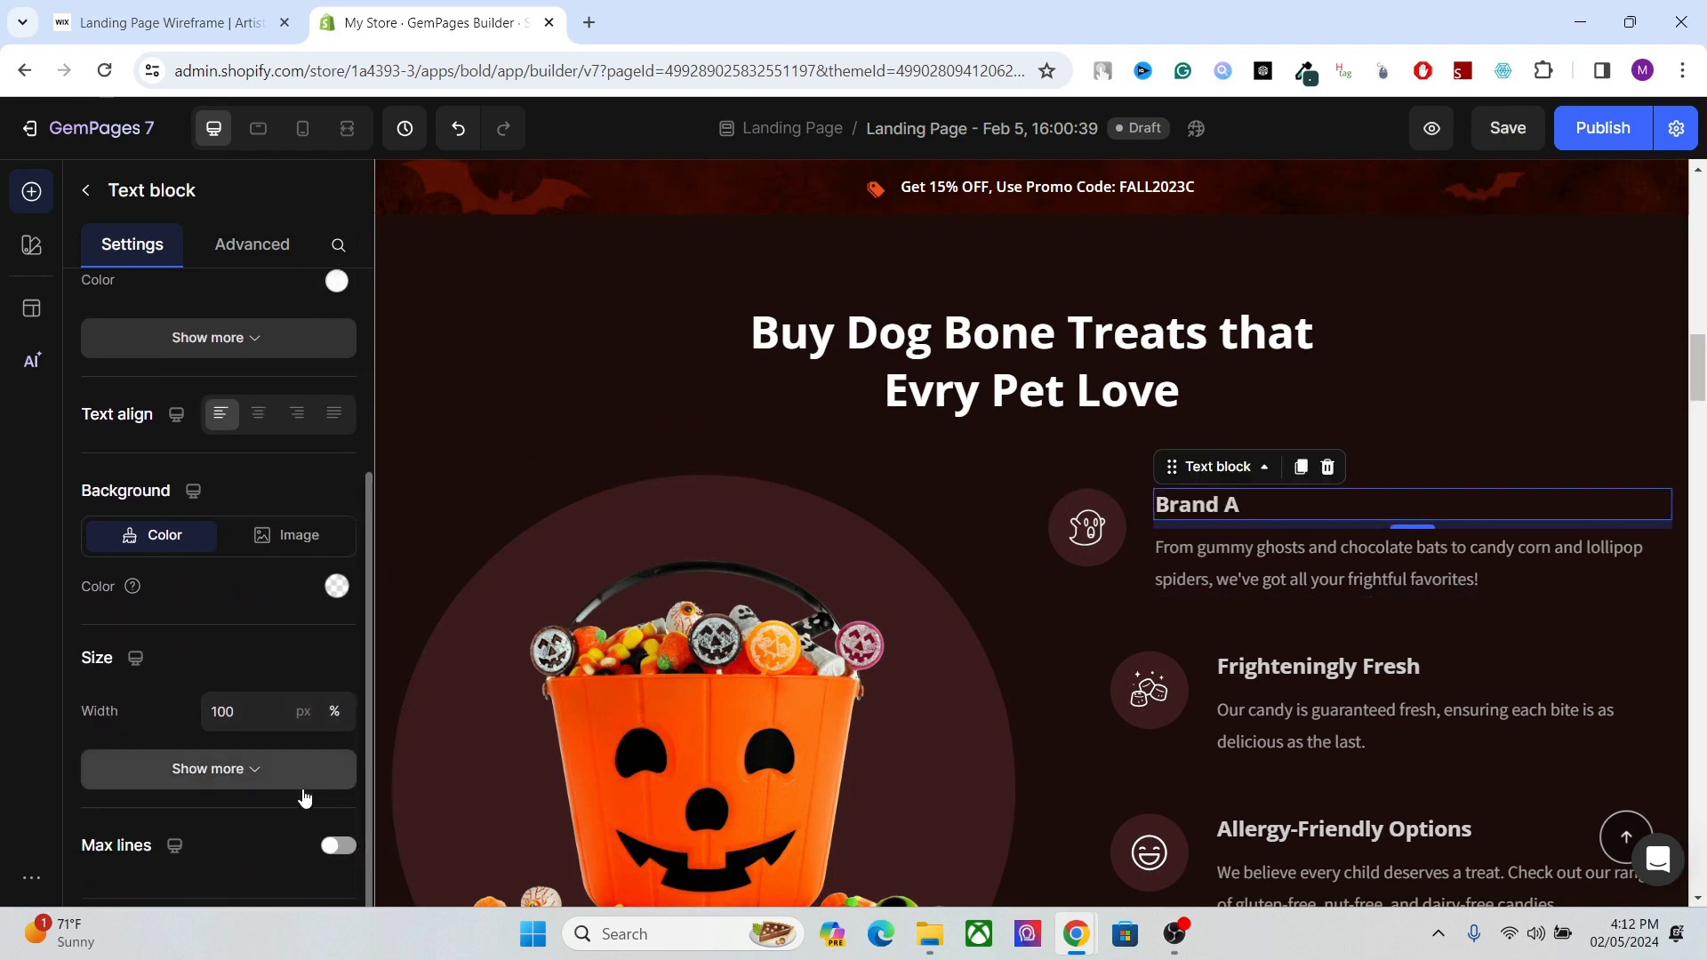
pyautogui.scroll(-1, 362, 746)
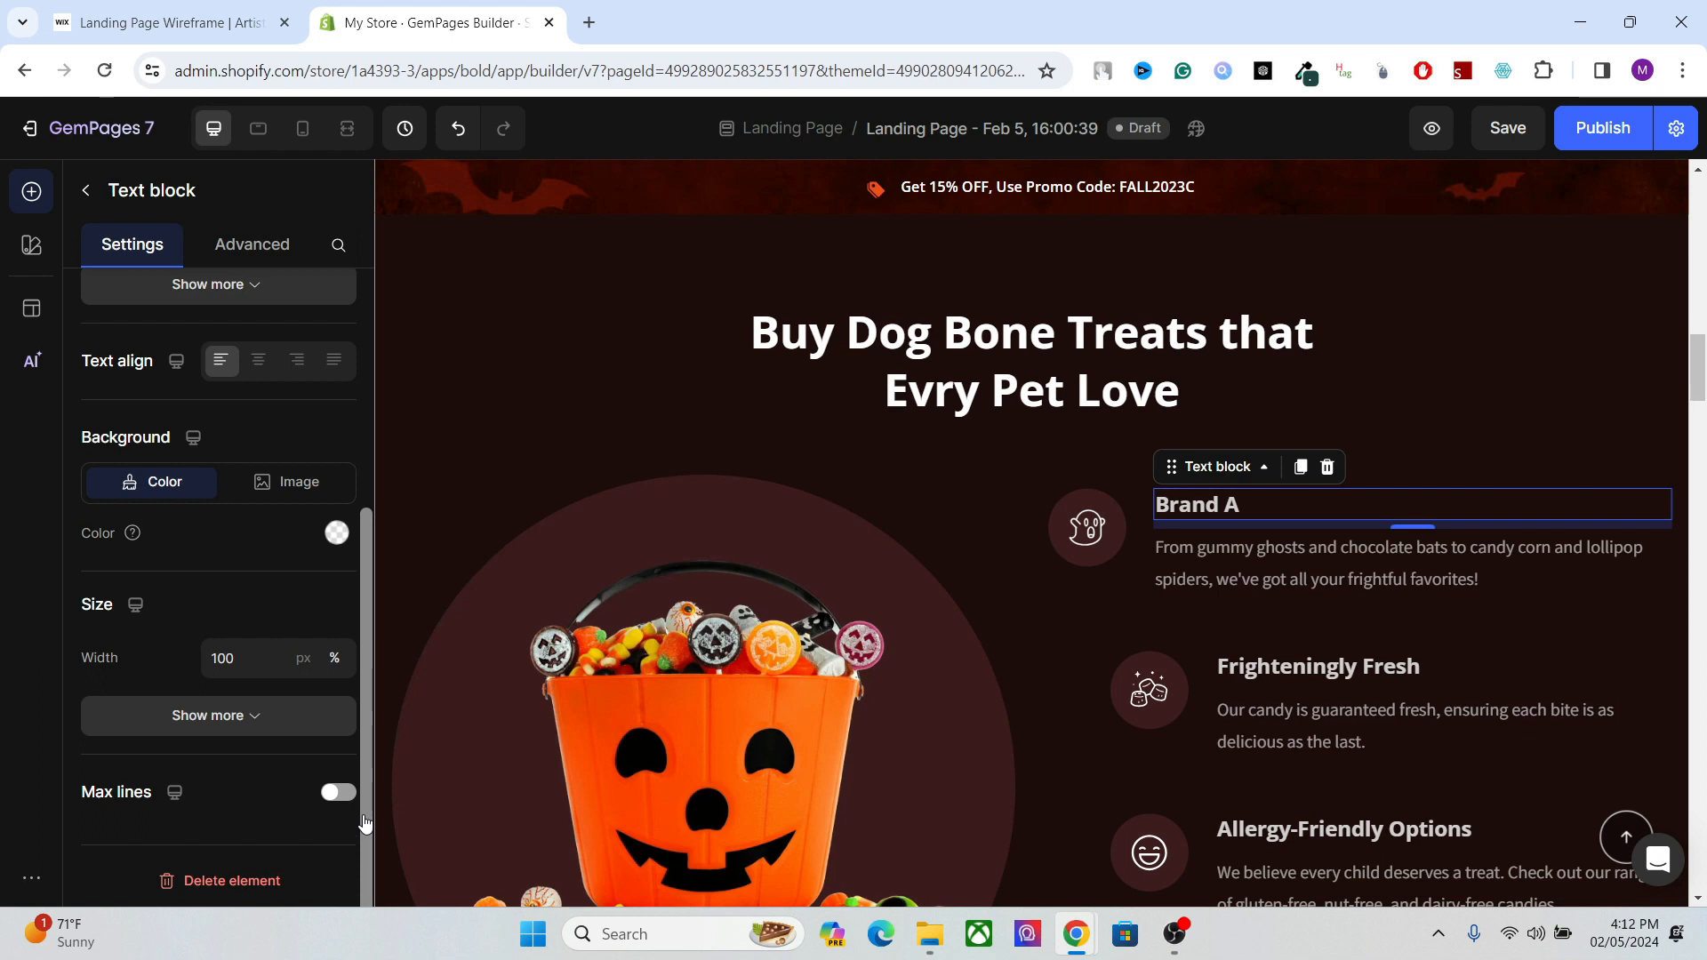
pyautogui.scroll(1, 364, 724)
pyautogui.scroll(4, 360, 694)
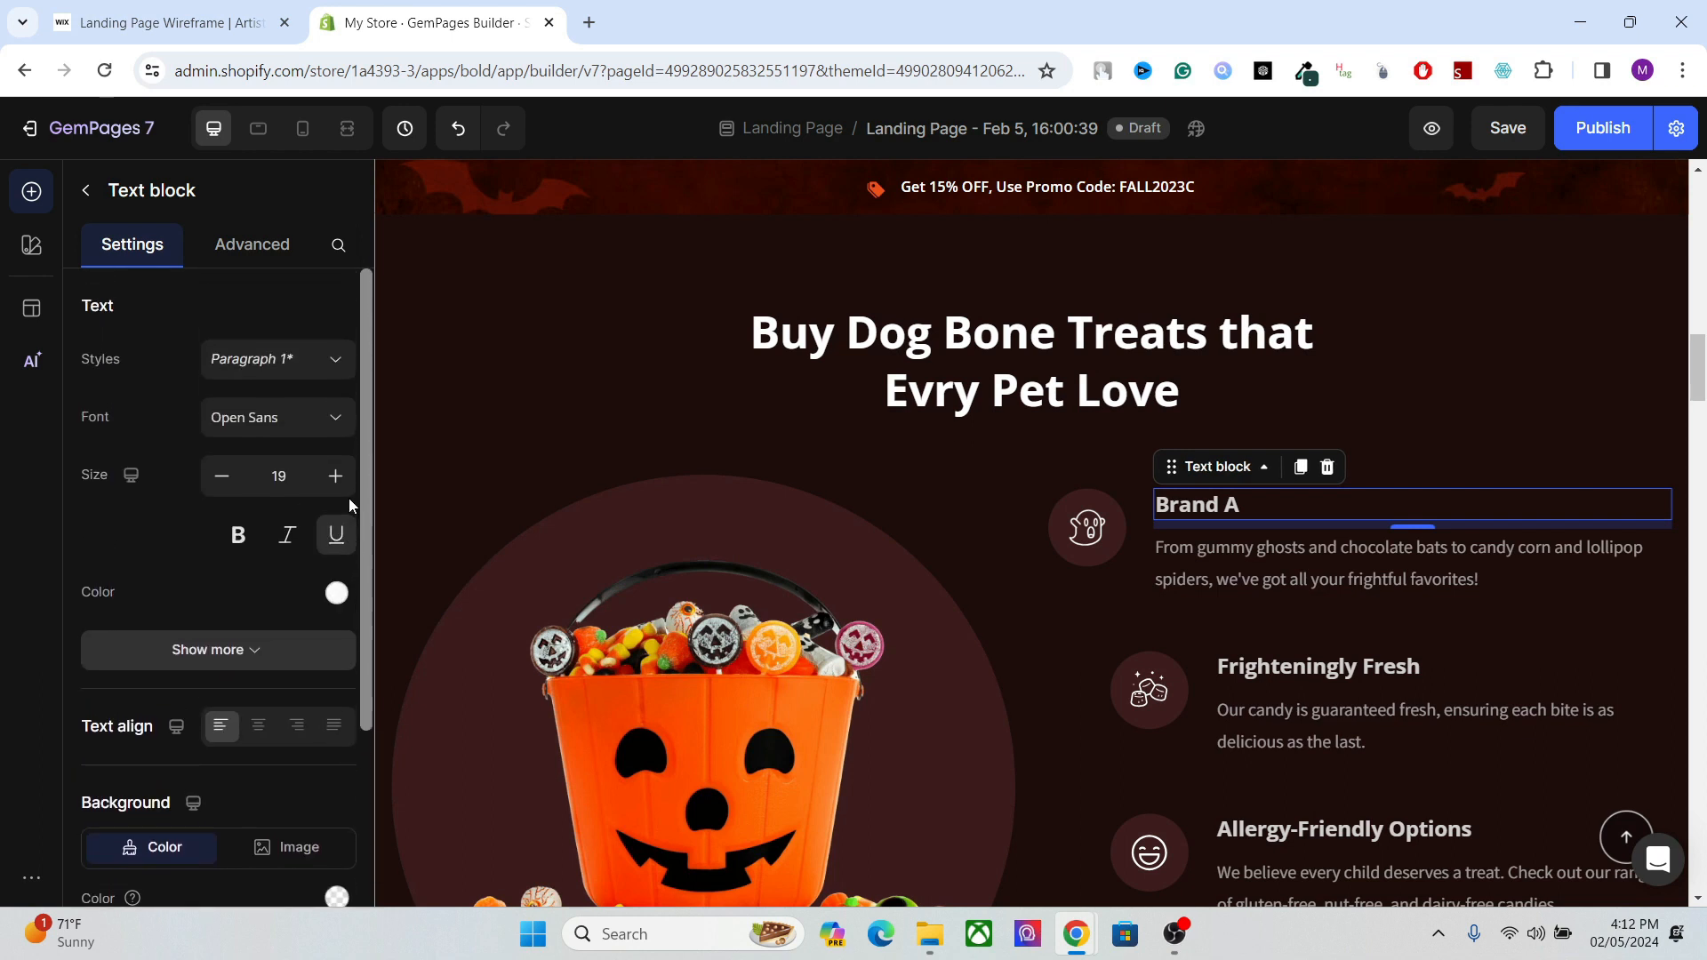
pyautogui.click(329, 360)
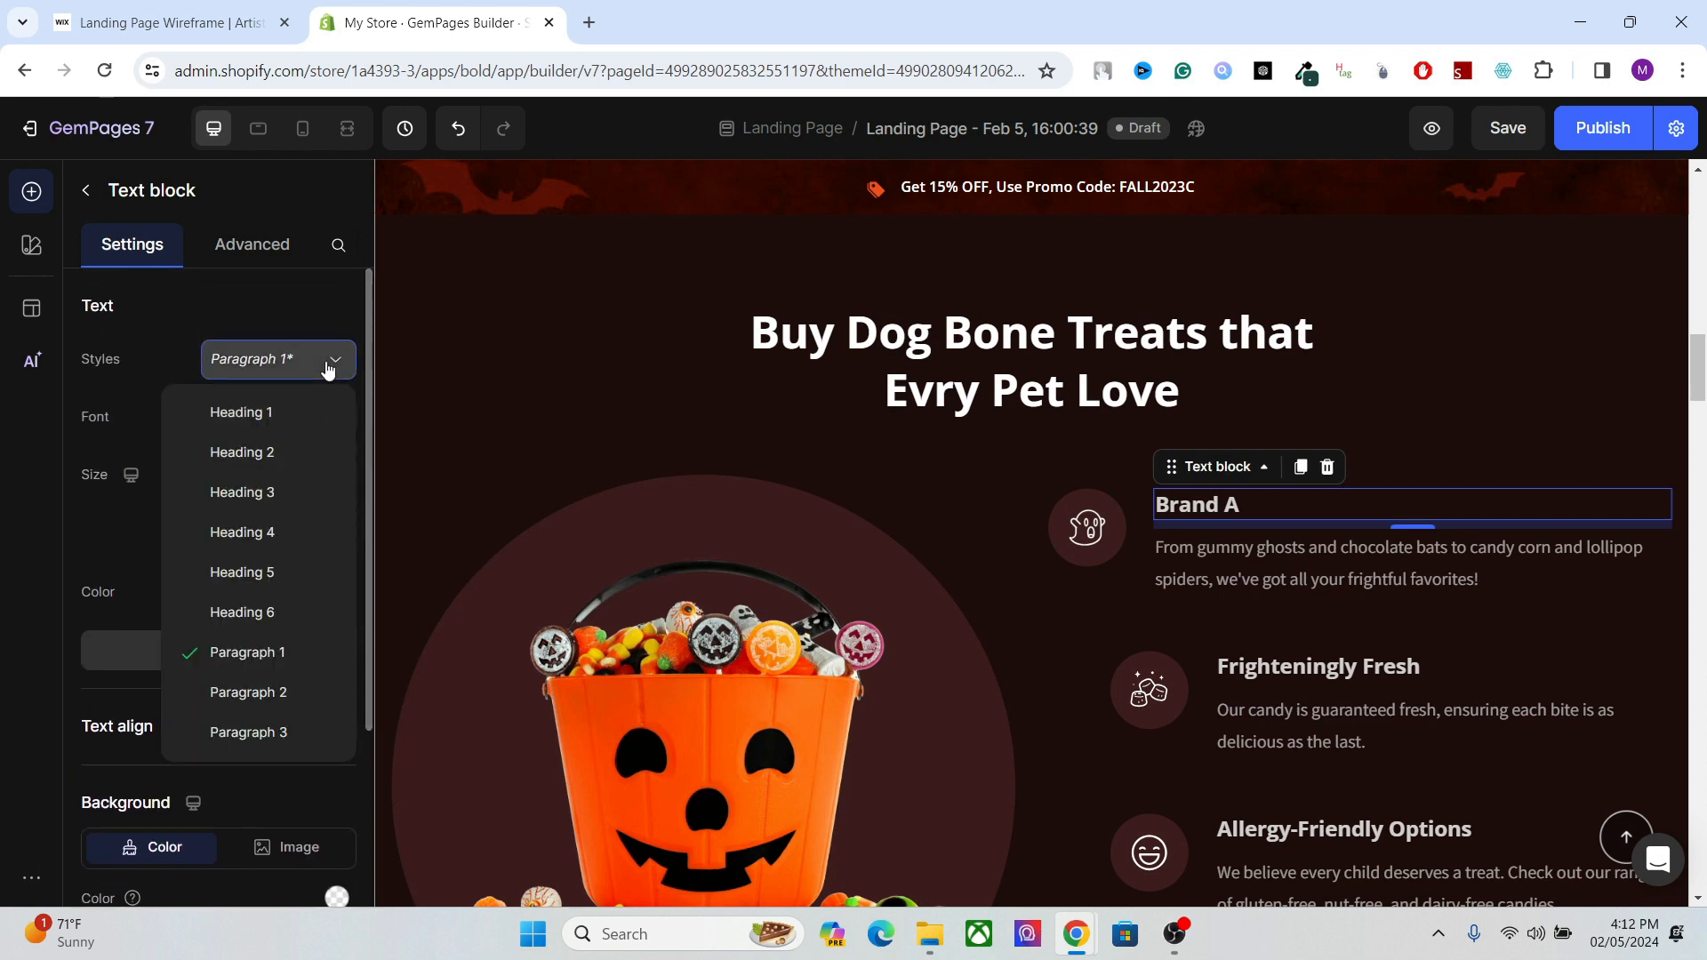
pyautogui.click(279, 498)
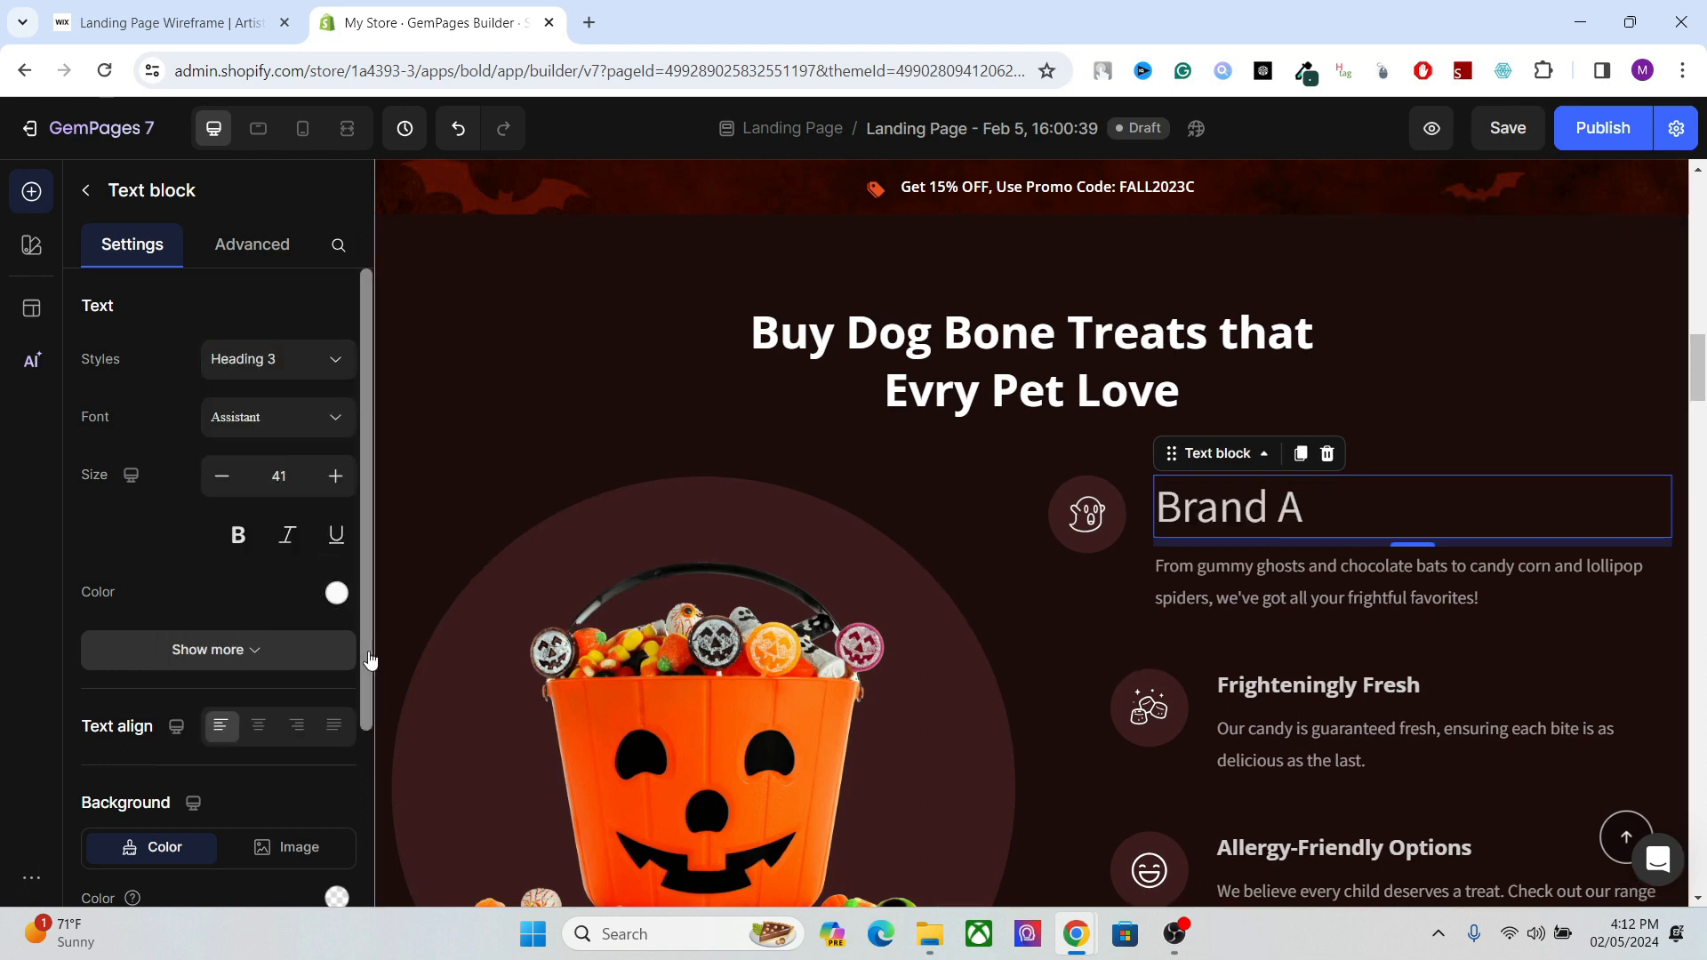
pyautogui.scroll(-3, 370, 658)
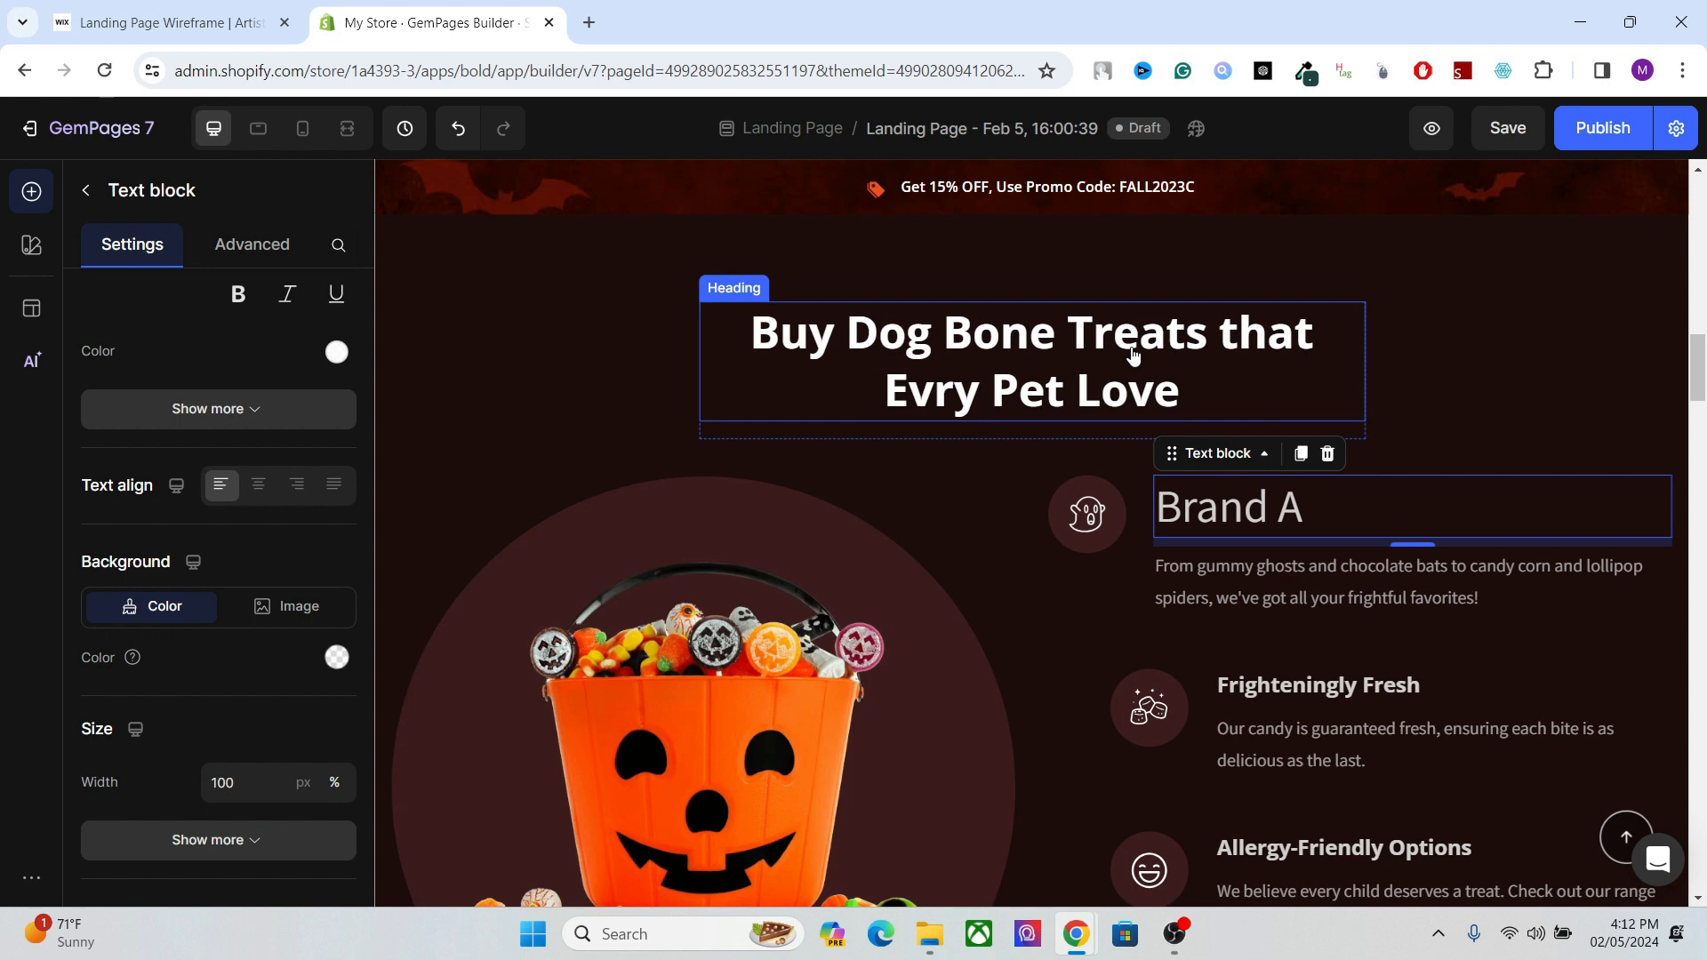
# Review the heading hierarchy from the "Buy Dog Bone Treats" heading to the hero banner heading and the "Buy Dog Treats in Bulk" heading.
pyautogui.click(1062, 355)
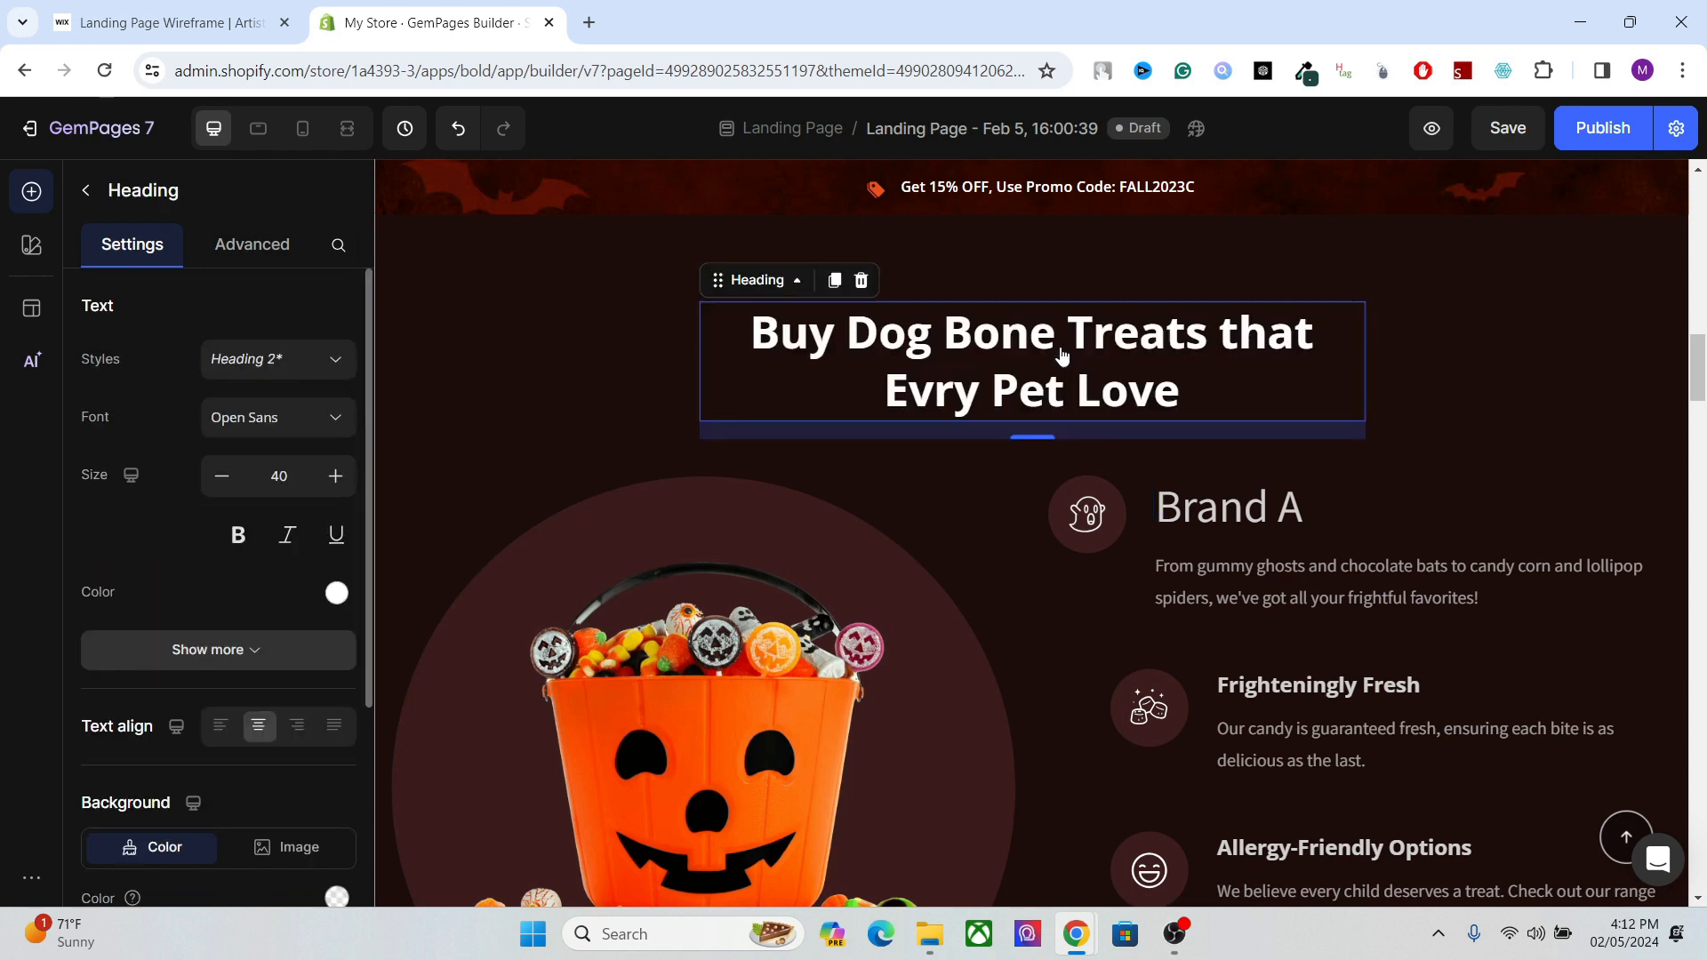
pyautogui.moveTo(1697, 391); pyautogui.dragTo(1697, 218)
pyautogui.click(696, 532)
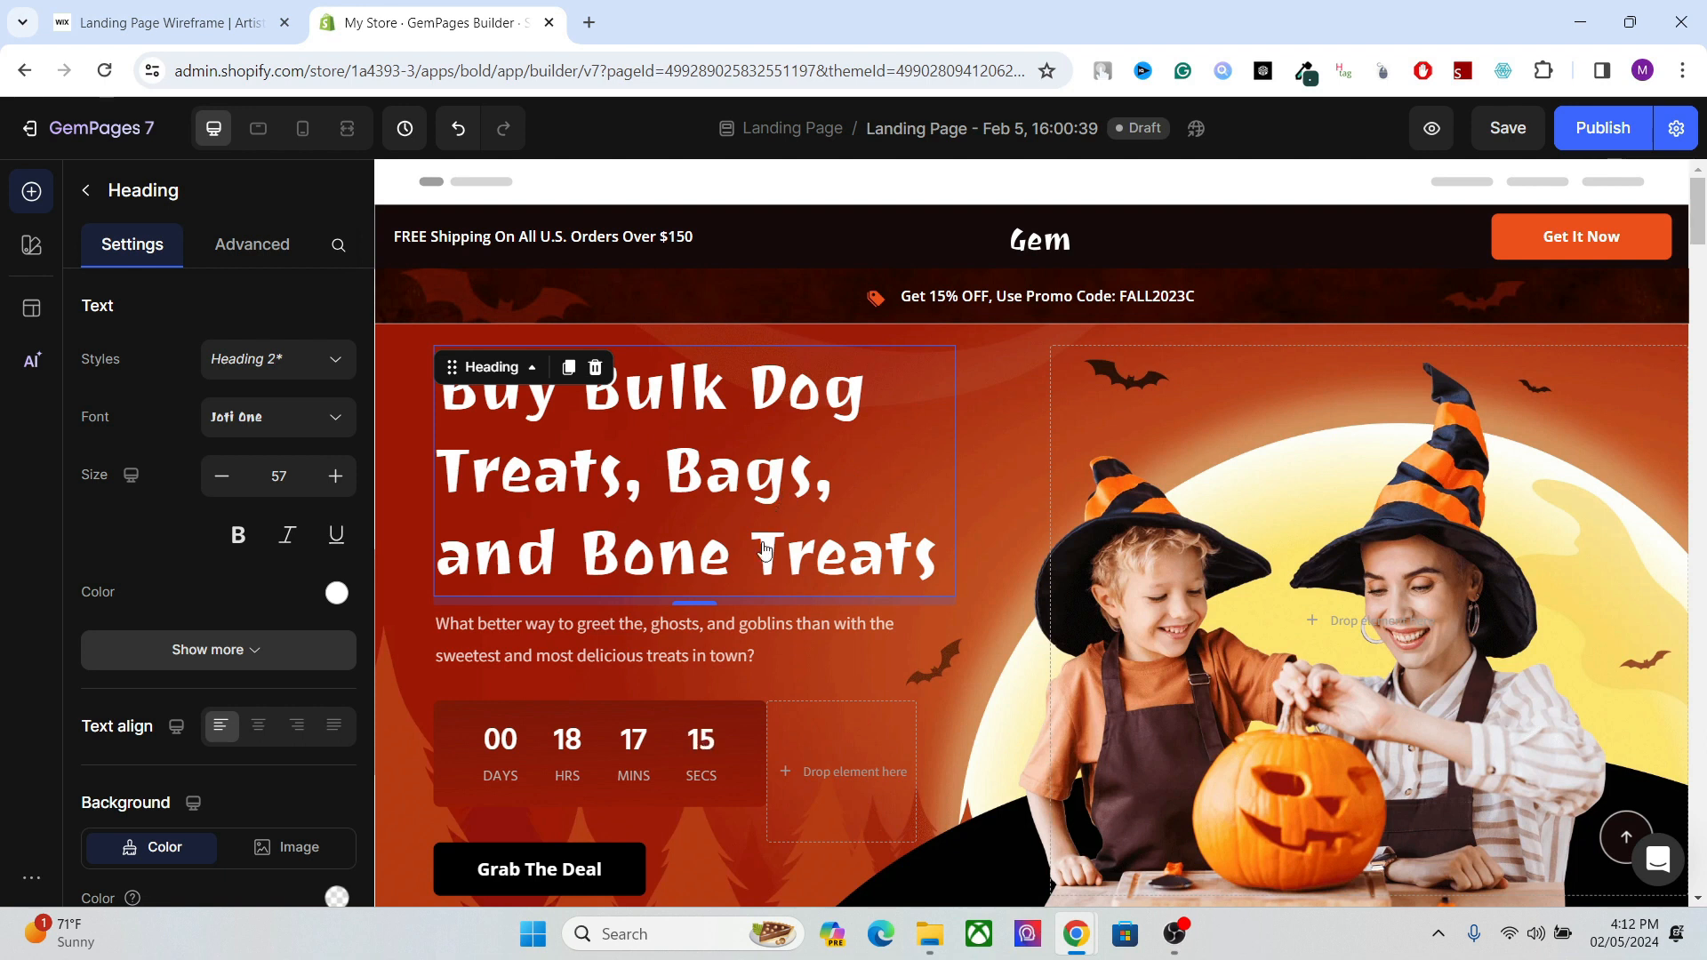
pyautogui.click(1700, 330)
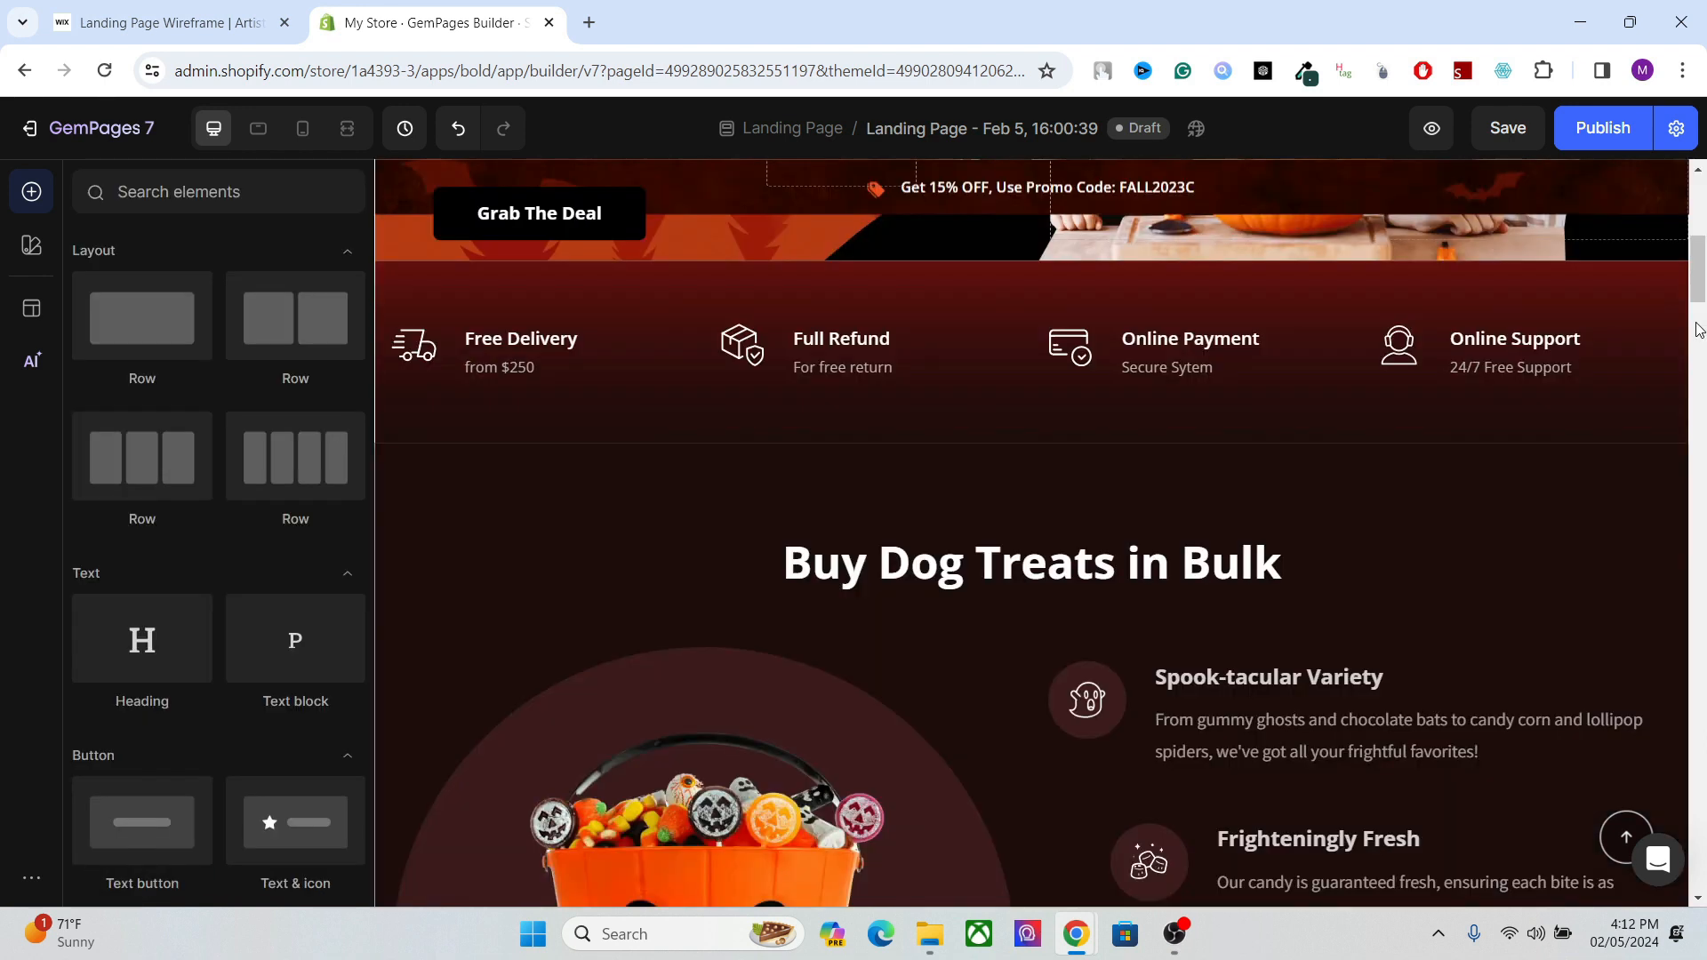
pyautogui.moveTo(1697, 291); pyautogui.dragTo(1698, 312)
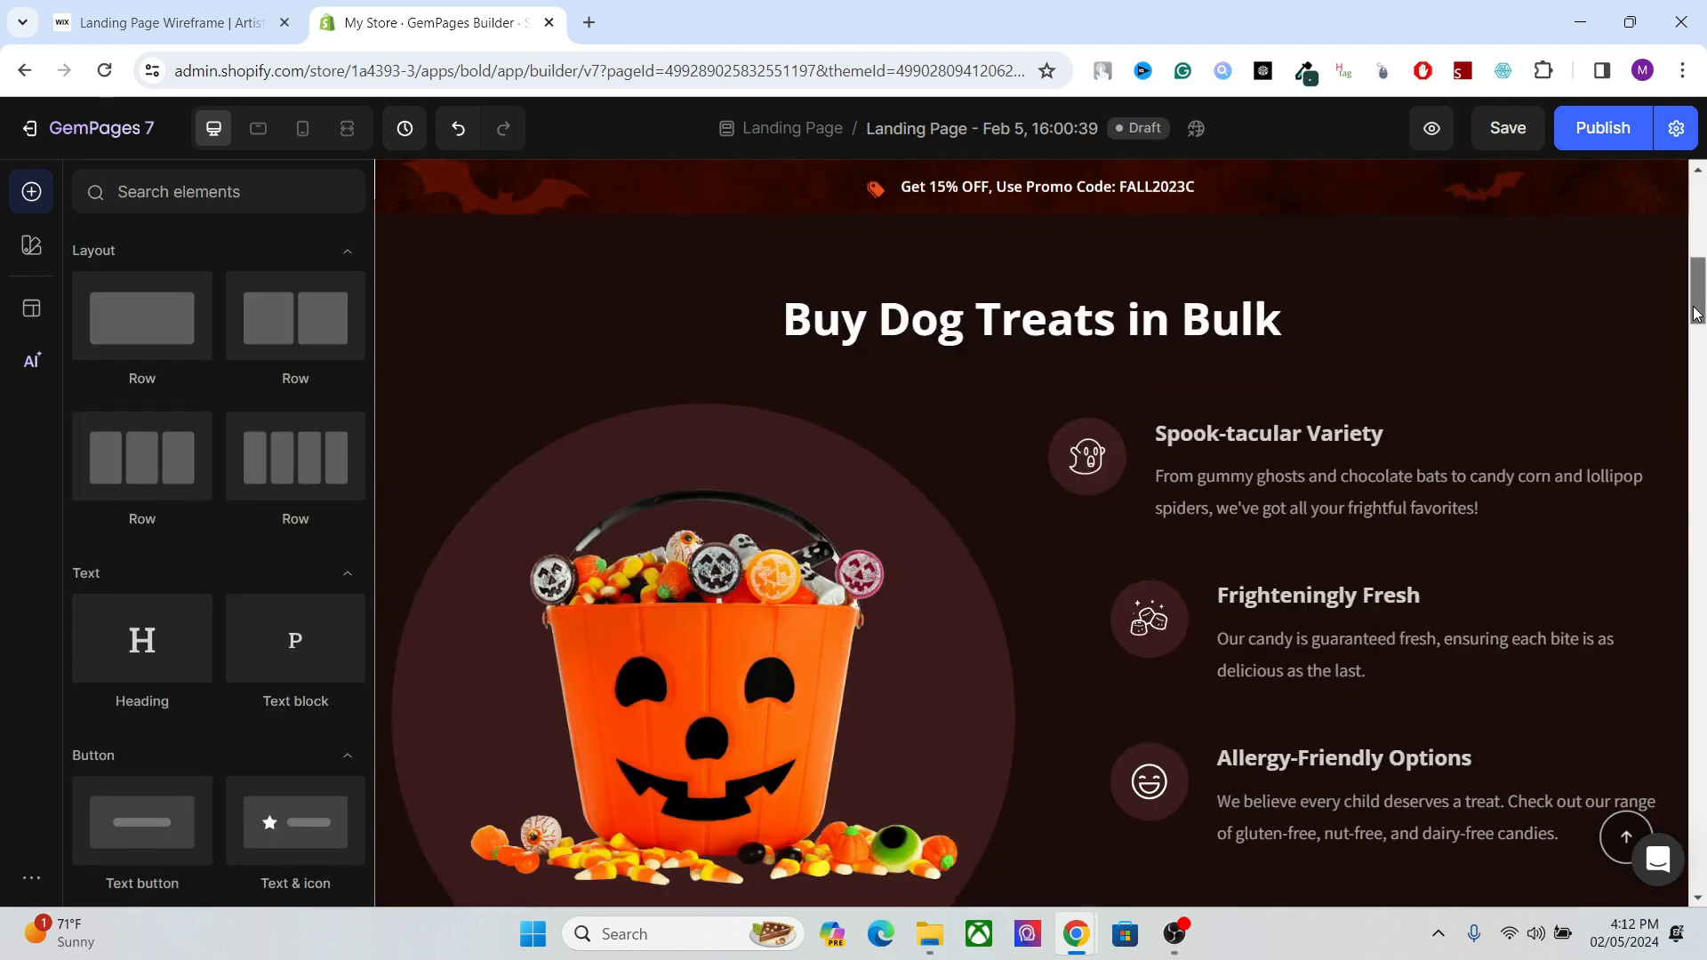
pyautogui.click(1036, 323)
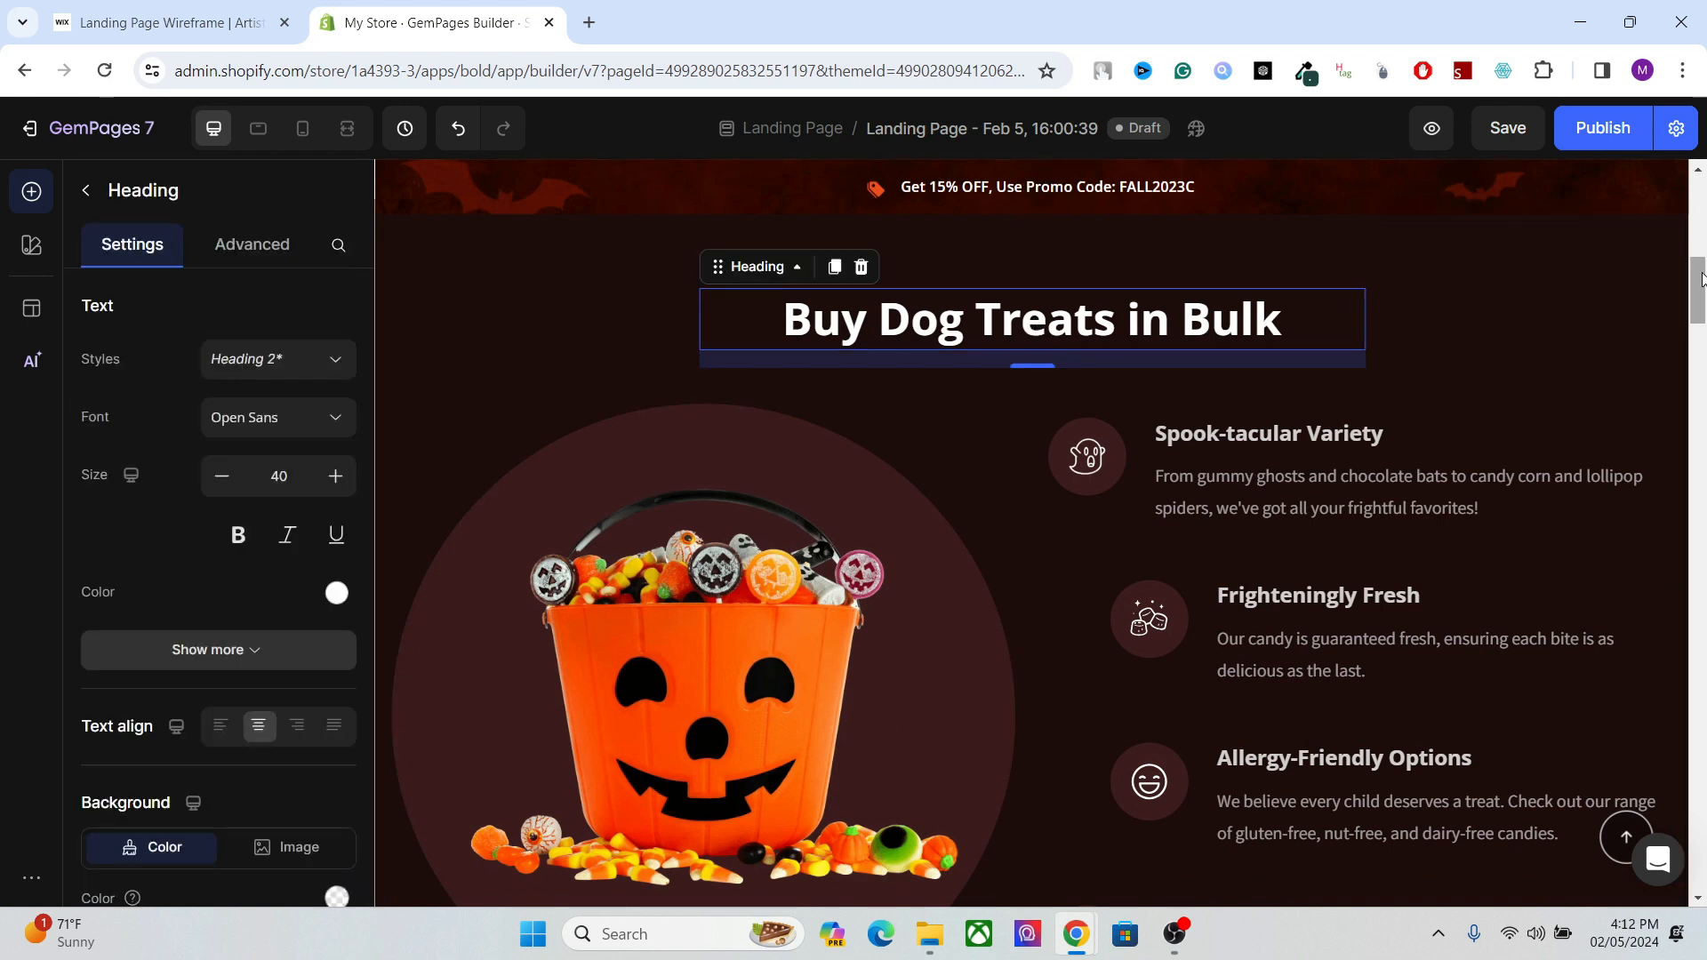
# Compare the text styles of the "Buy Dog Bone Treats that Evry Pet Love" heading and the "Brand A" text block.
pyautogui.click(1690, 352)
pyautogui.click(1080, 407)
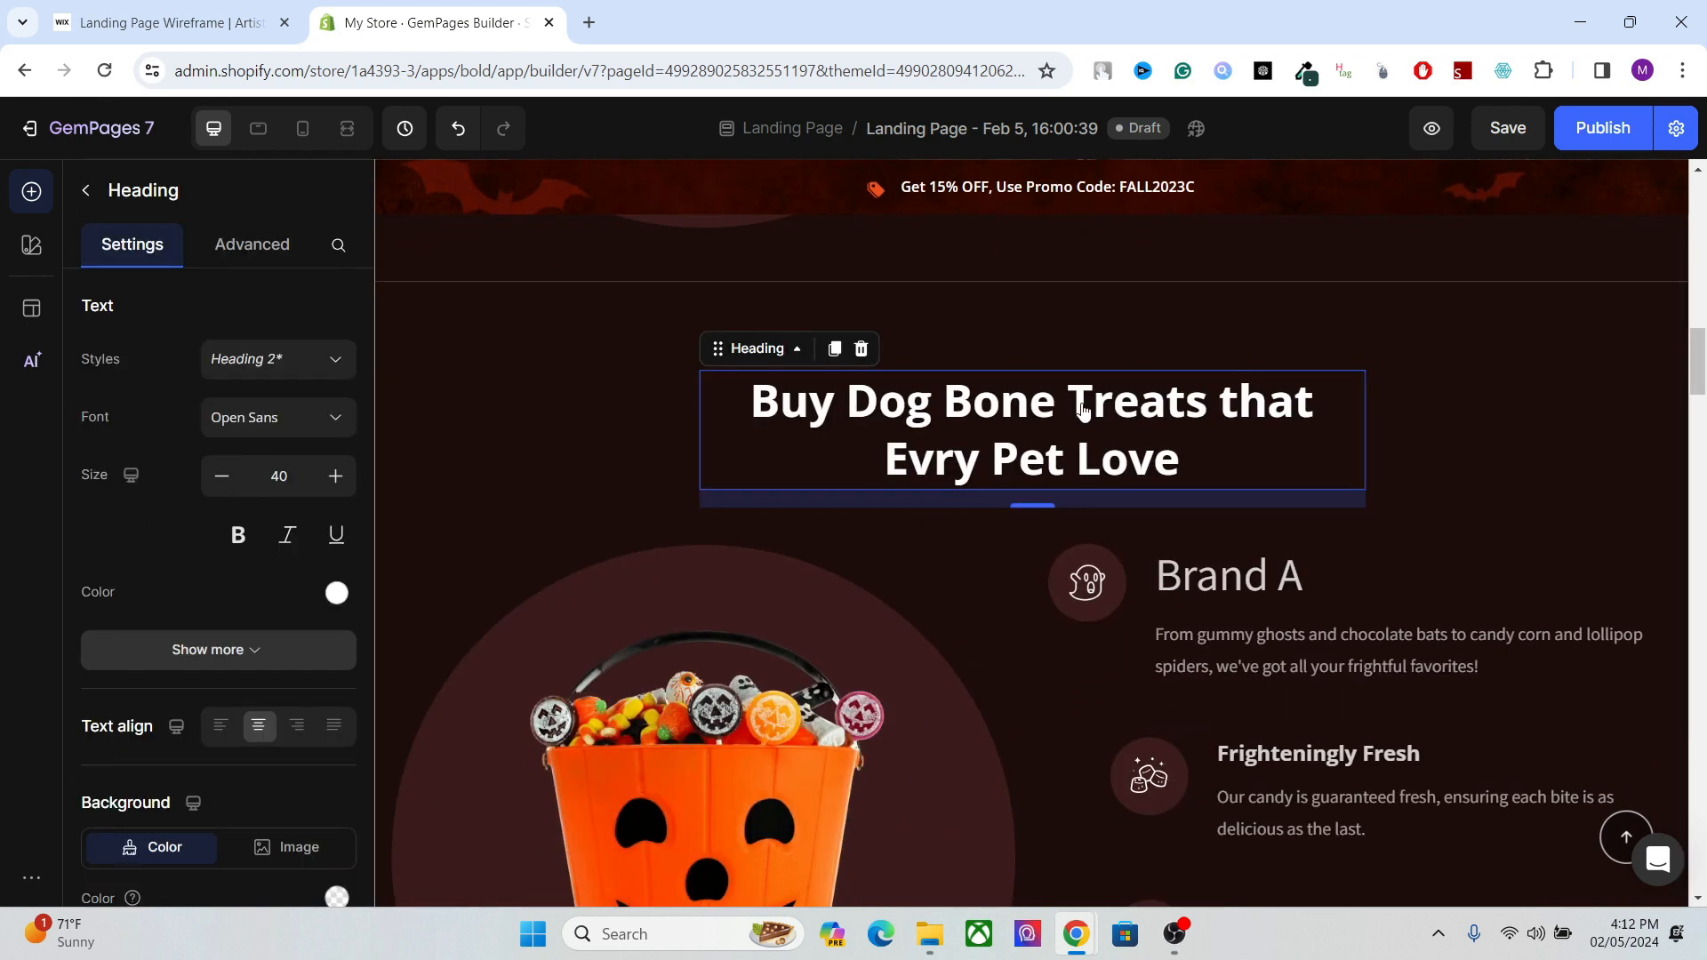
pyautogui.click(1191, 591)
pyautogui.click(1218, 590)
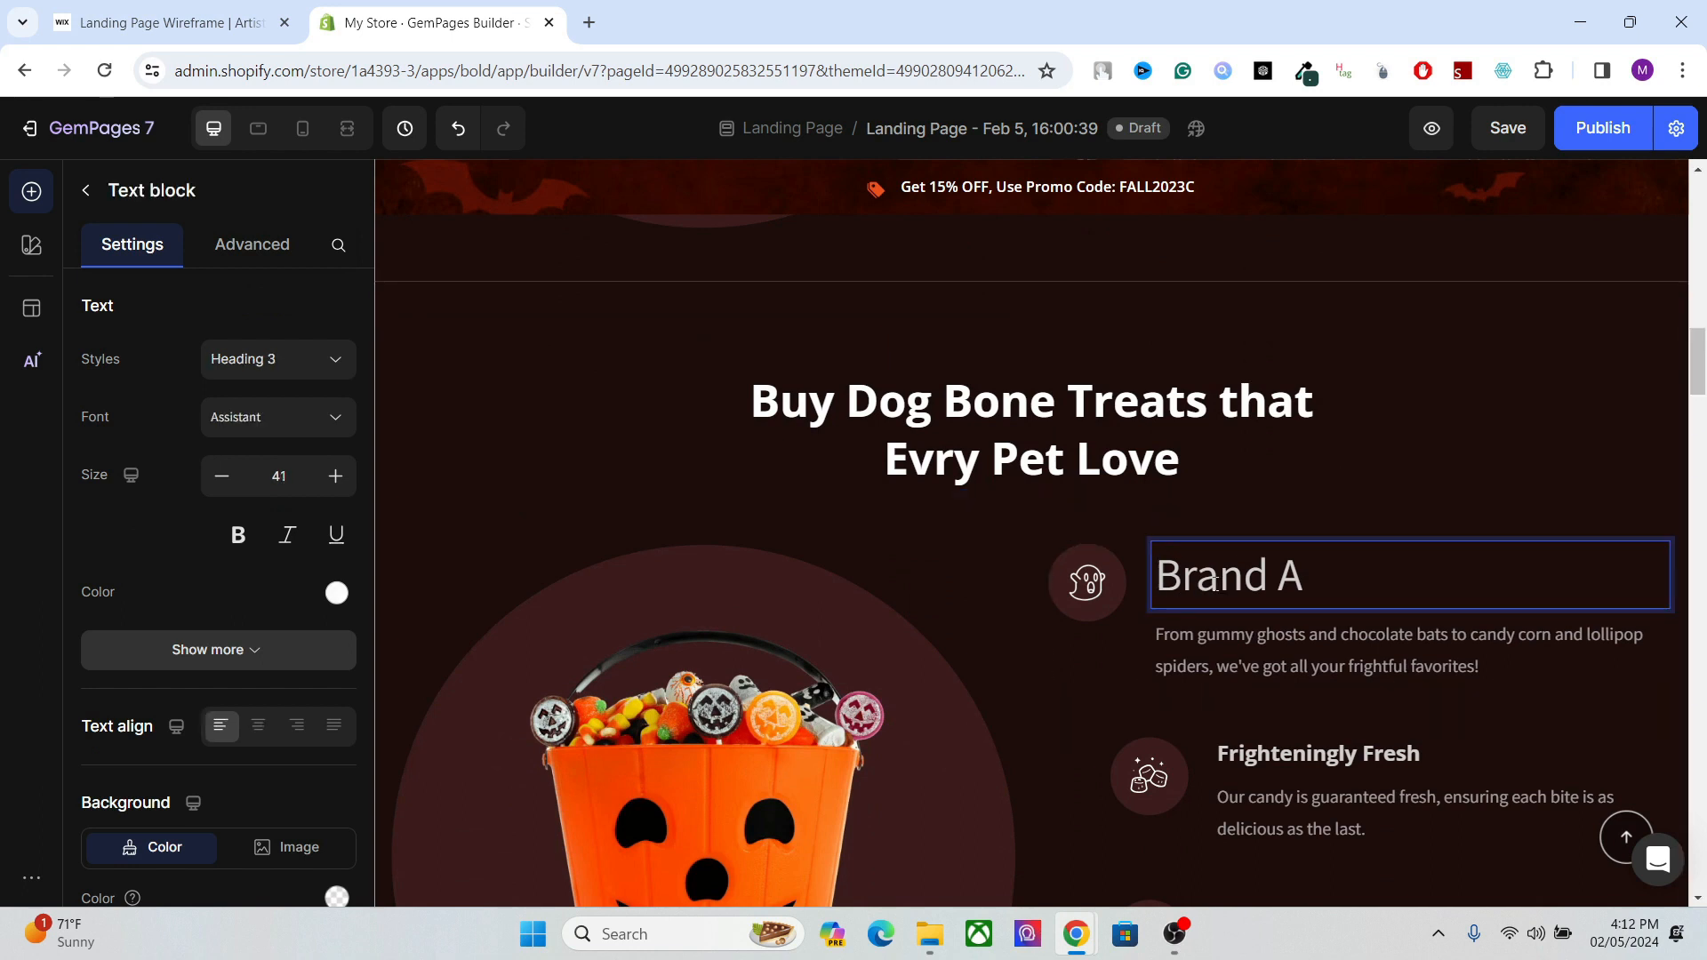
pyautogui.click(1002, 430)
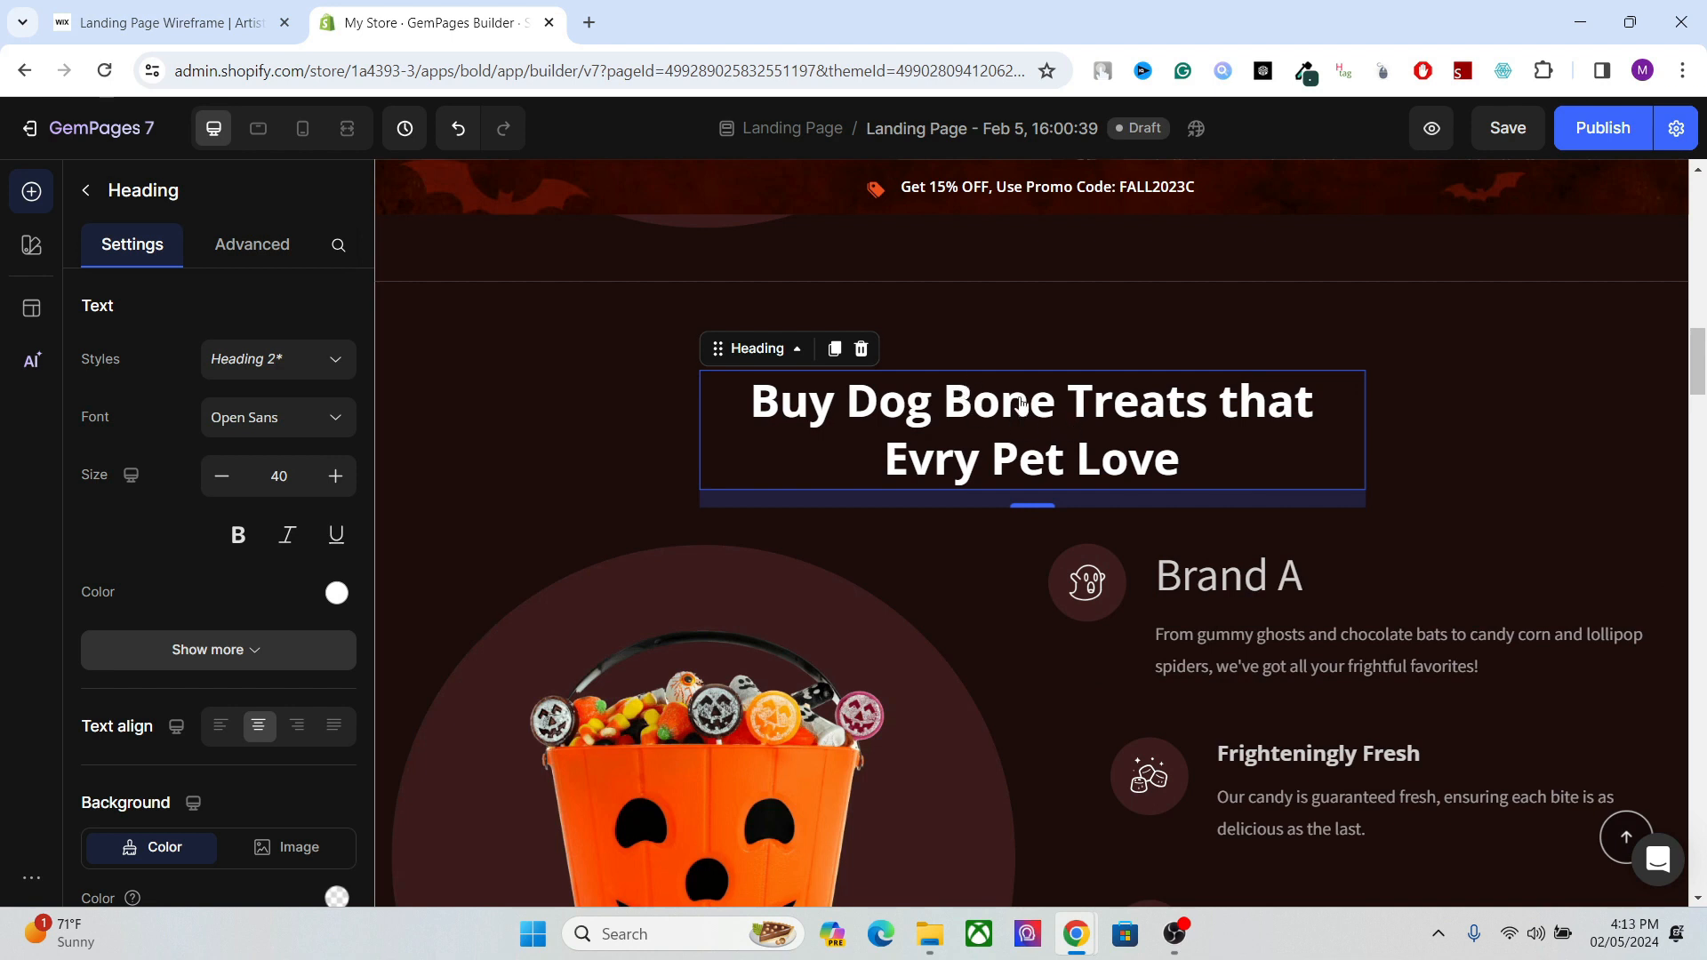
pyautogui.click(1053, 429)
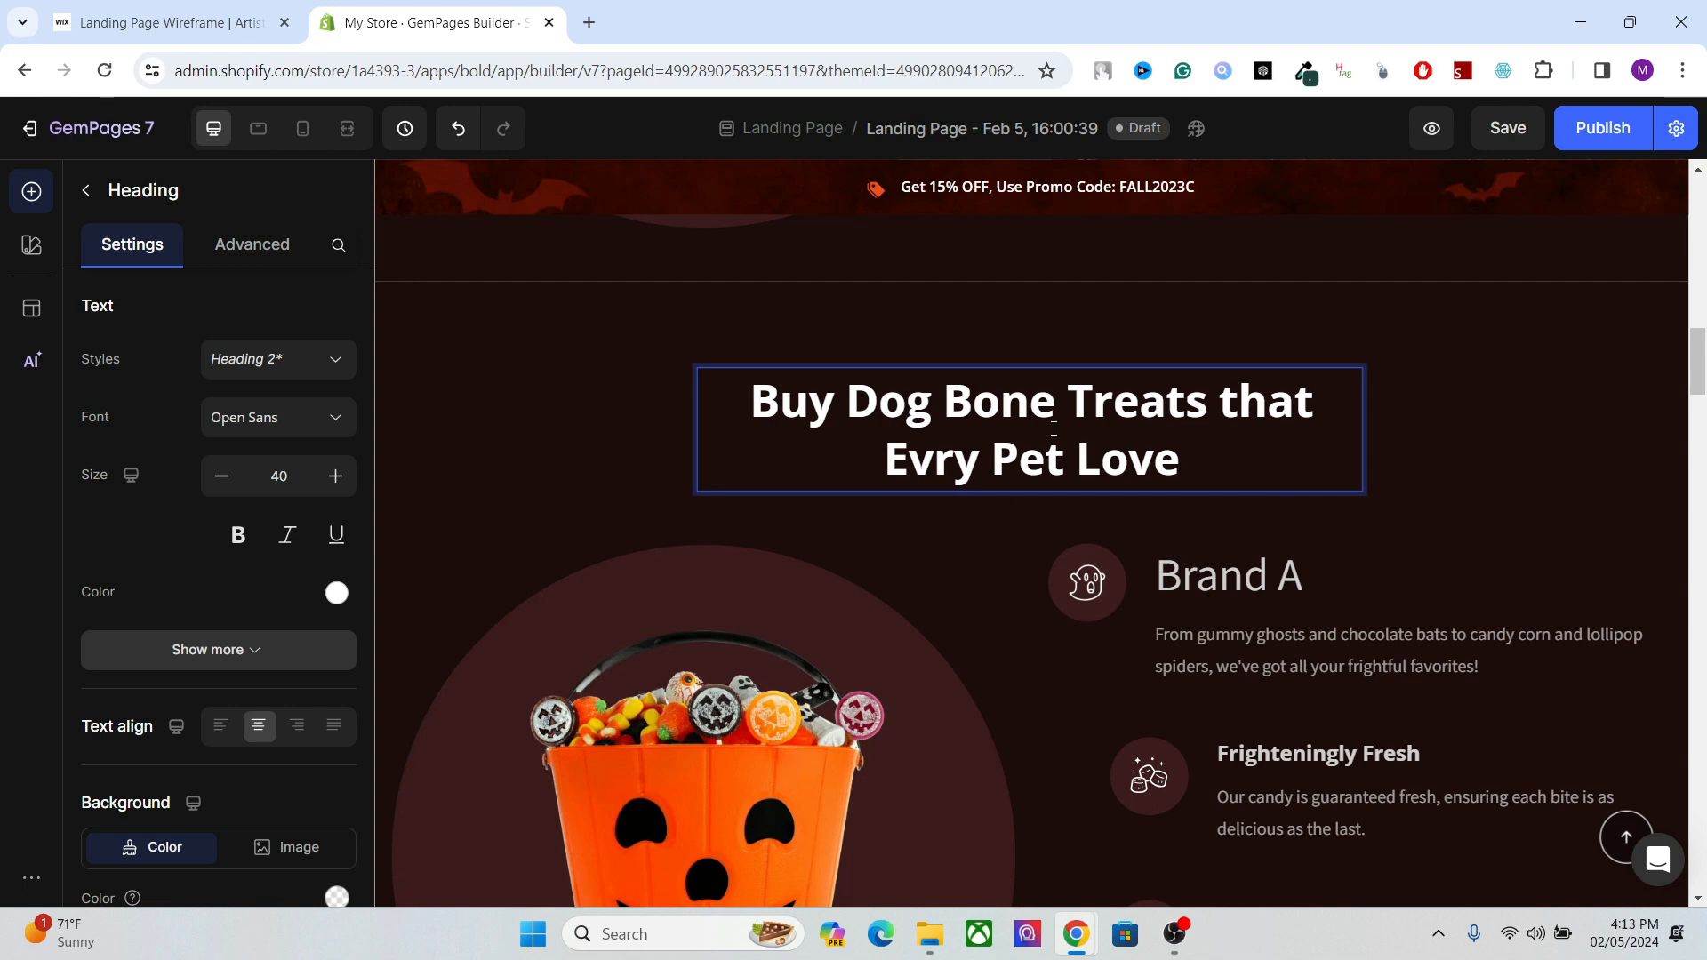
pyautogui.click(1206, 577)
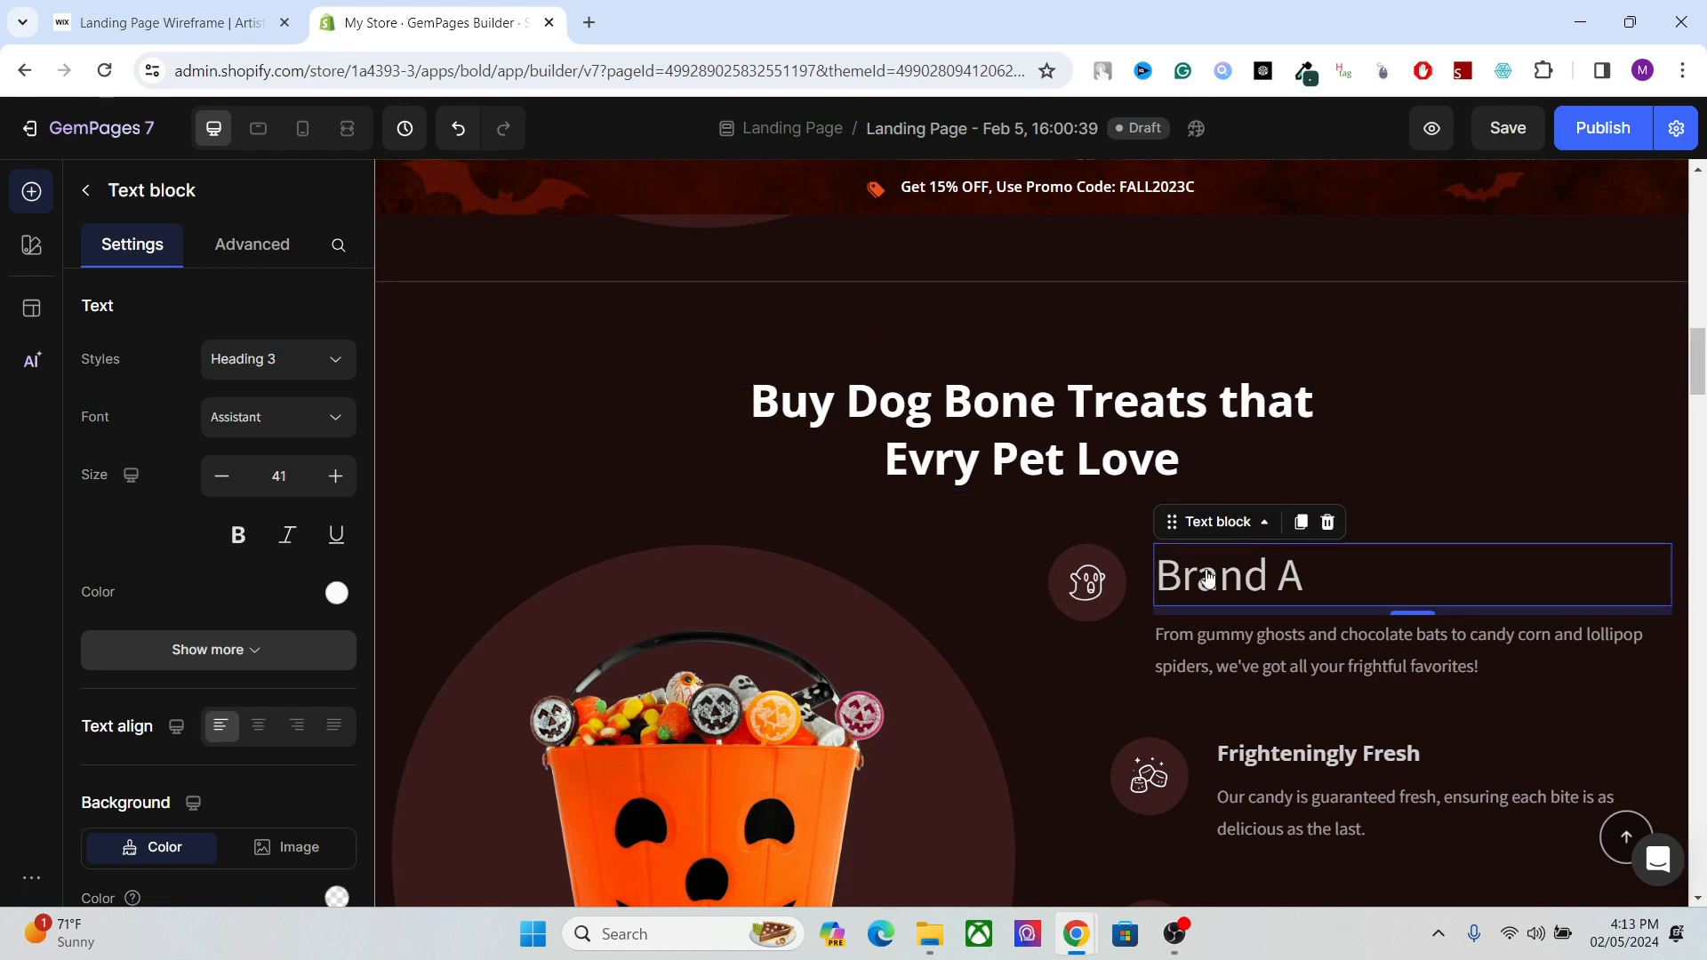
# Examine how the paragraph beneath "Brand A" is styled relative to the "Brand A" text and the section heading.
pyautogui.click(964, 416)
pyautogui.click(1271, 654)
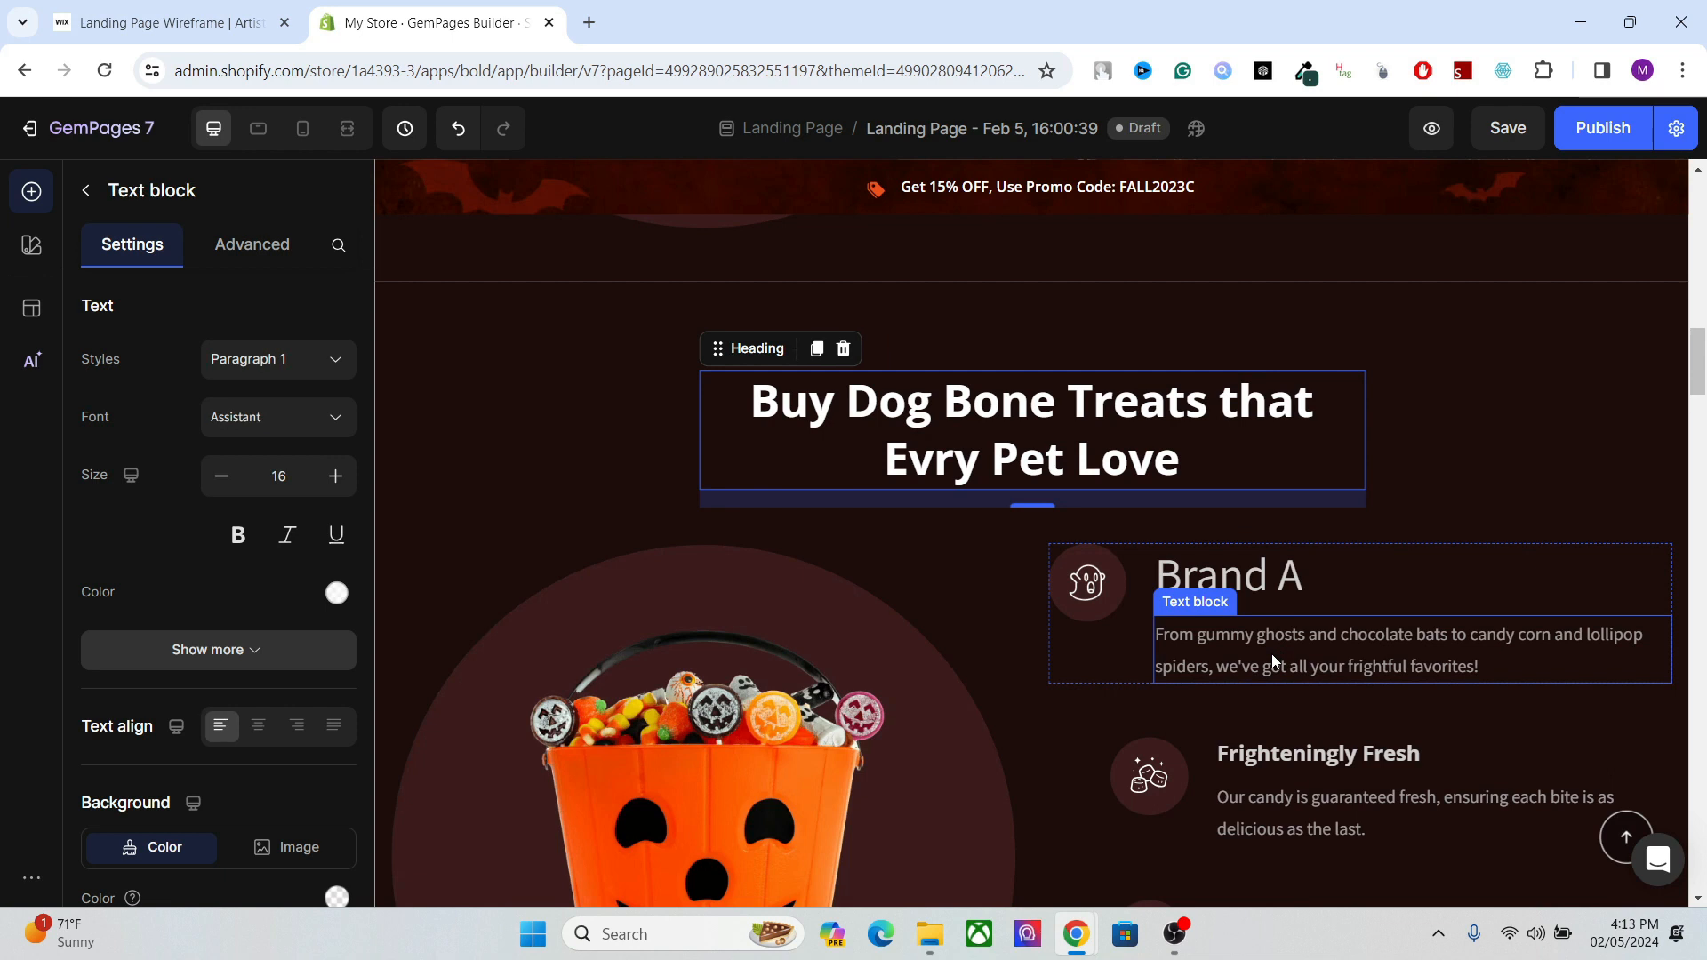
pyautogui.click(1272, 653)
pyautogui.click(1268, 568)
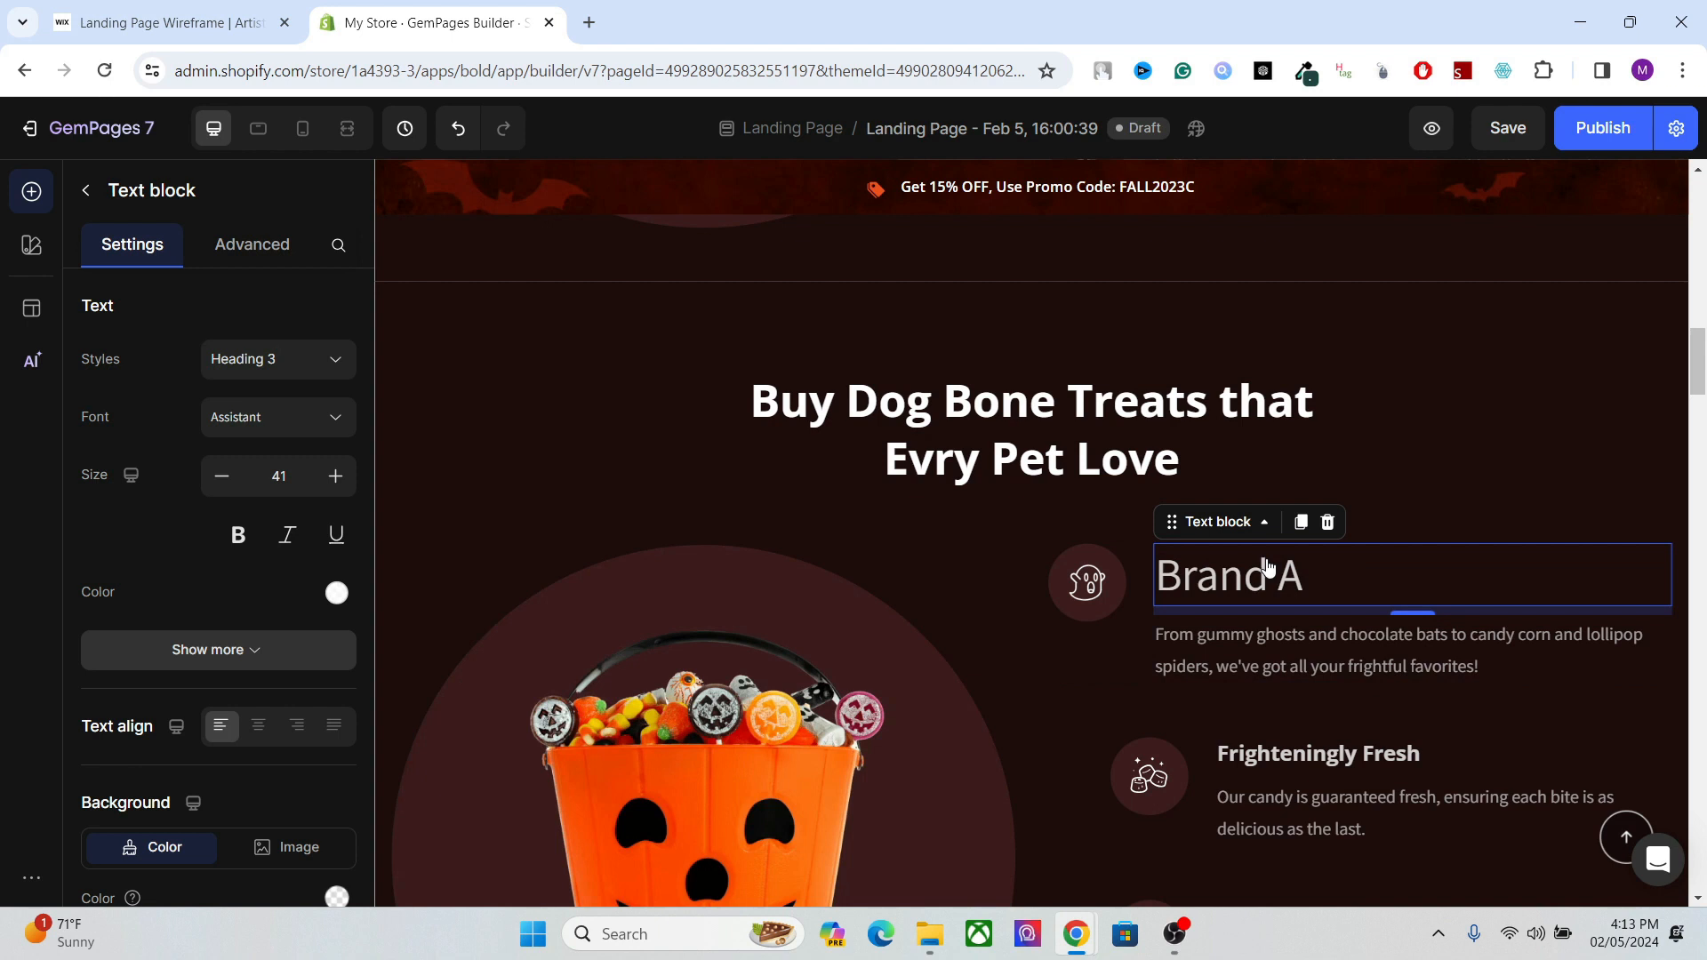
pyautogui.click(1299, 585)
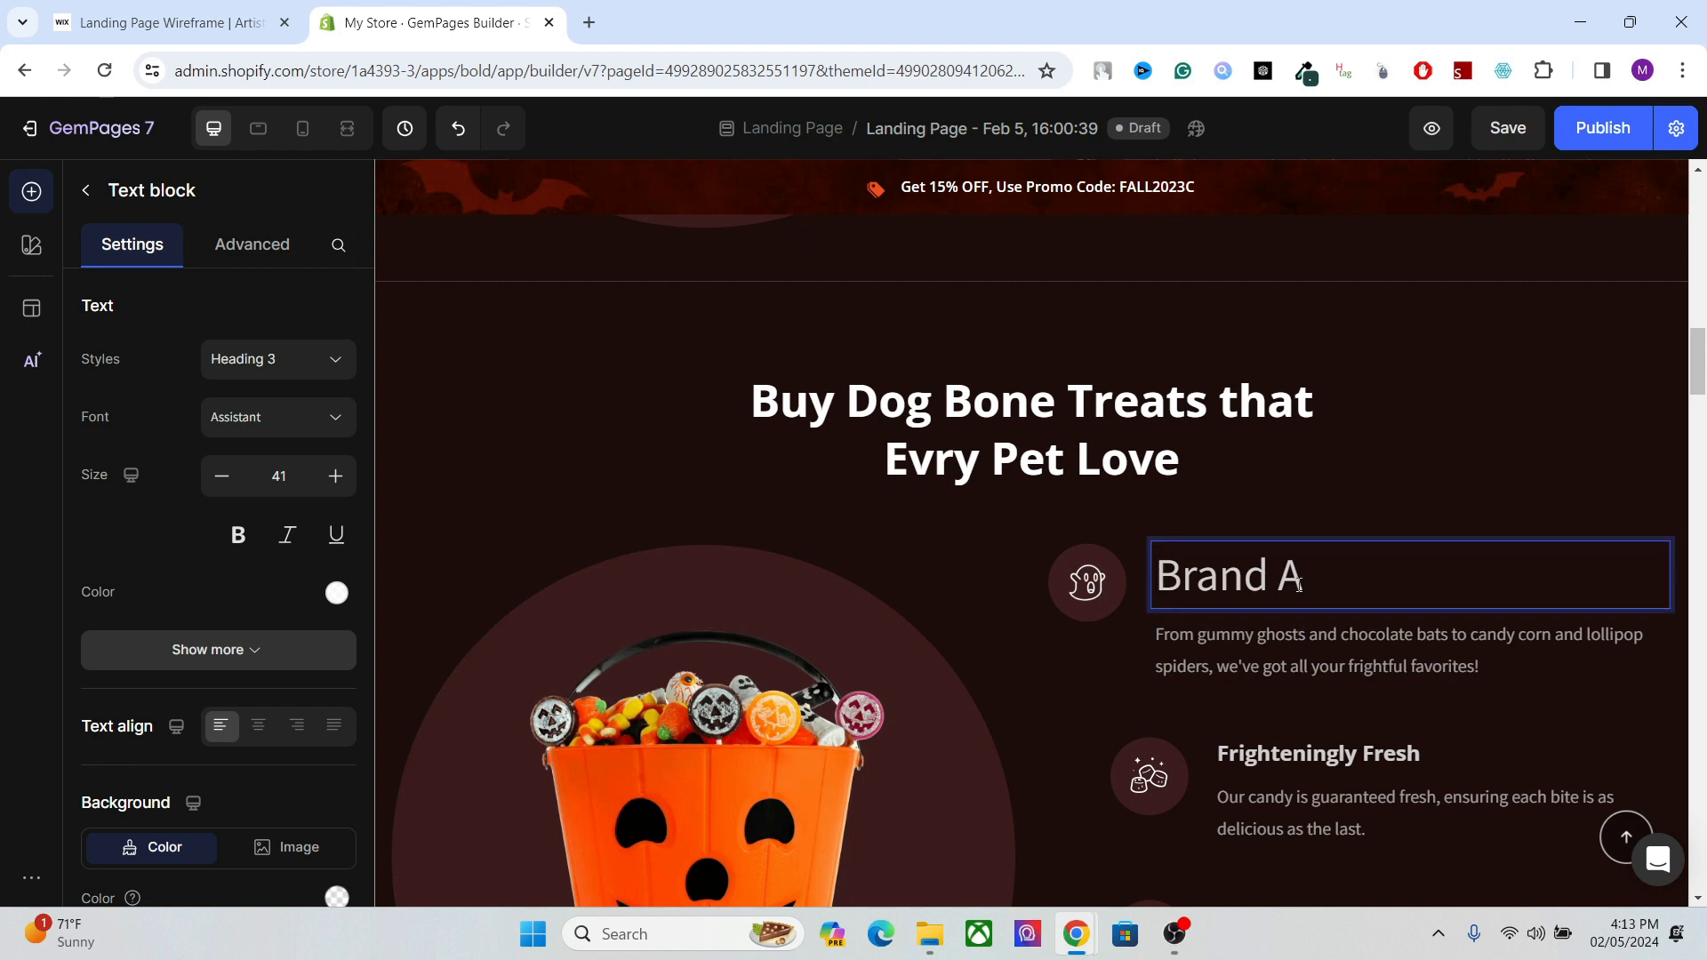
pyautogui.click(1277, 639)
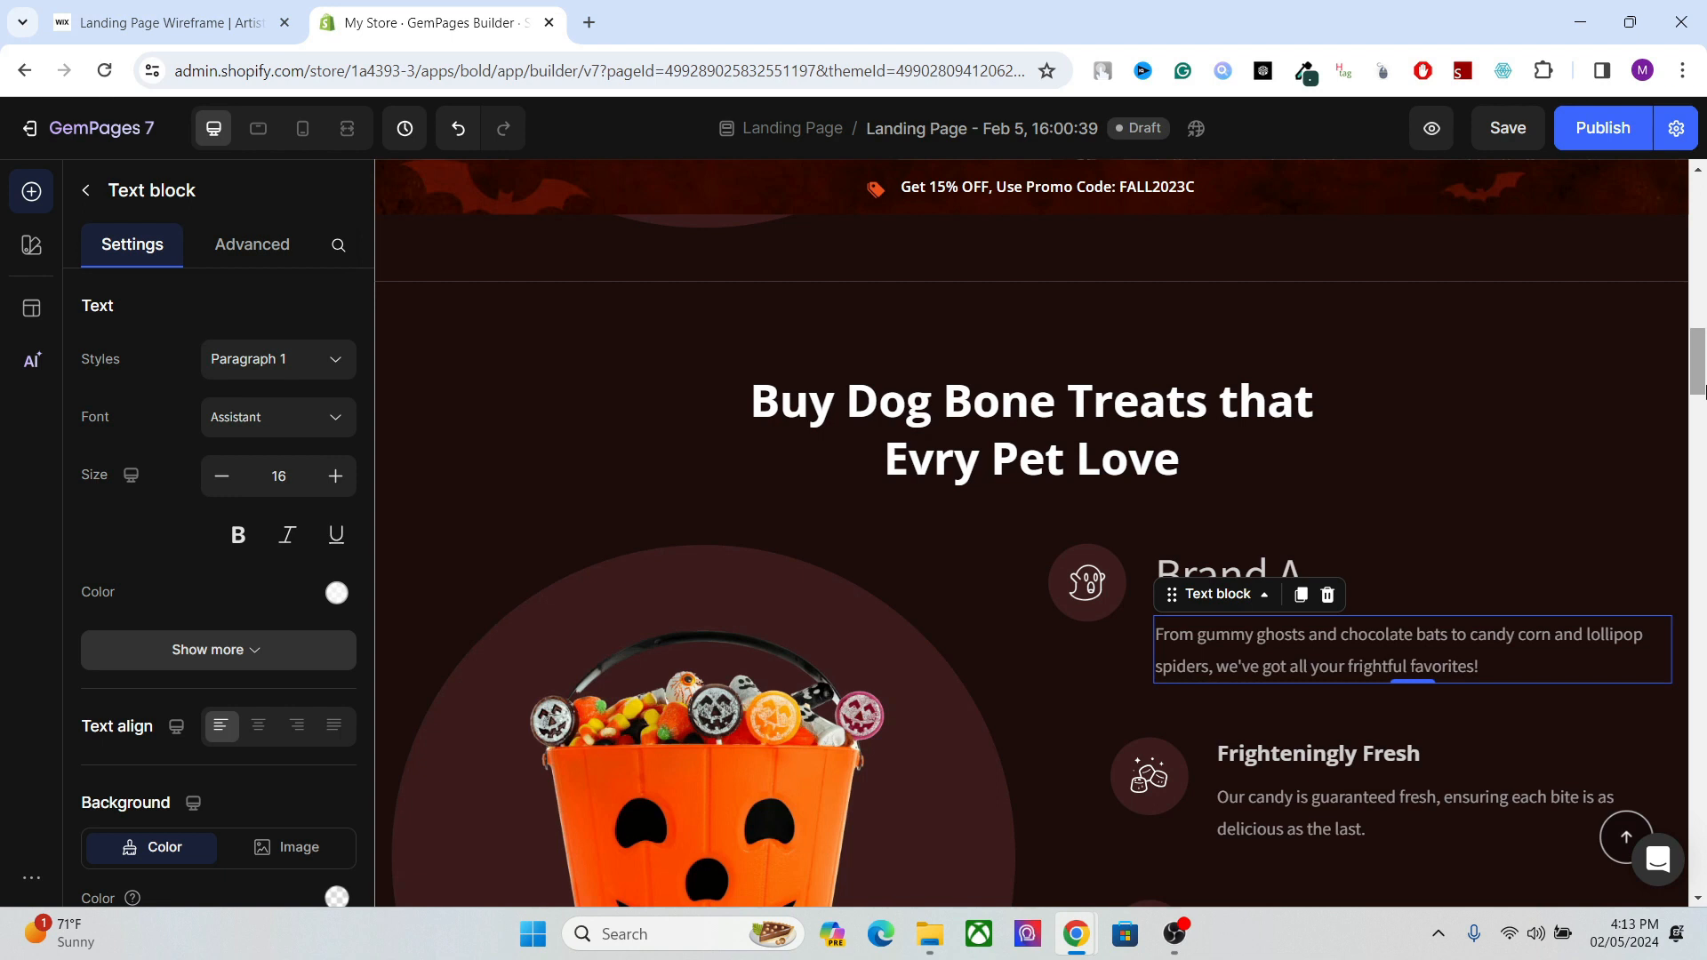
# Review the page's heading structure from the hero banner's "Buy Bulk Dog Treats, Bags, and Bone Treats" heading down through the sections below.
pyautogui.moveTo(1706, 392); pyautogui.dragTo(1704, 298)
pyautogui.scroll(6, 1615, 292)
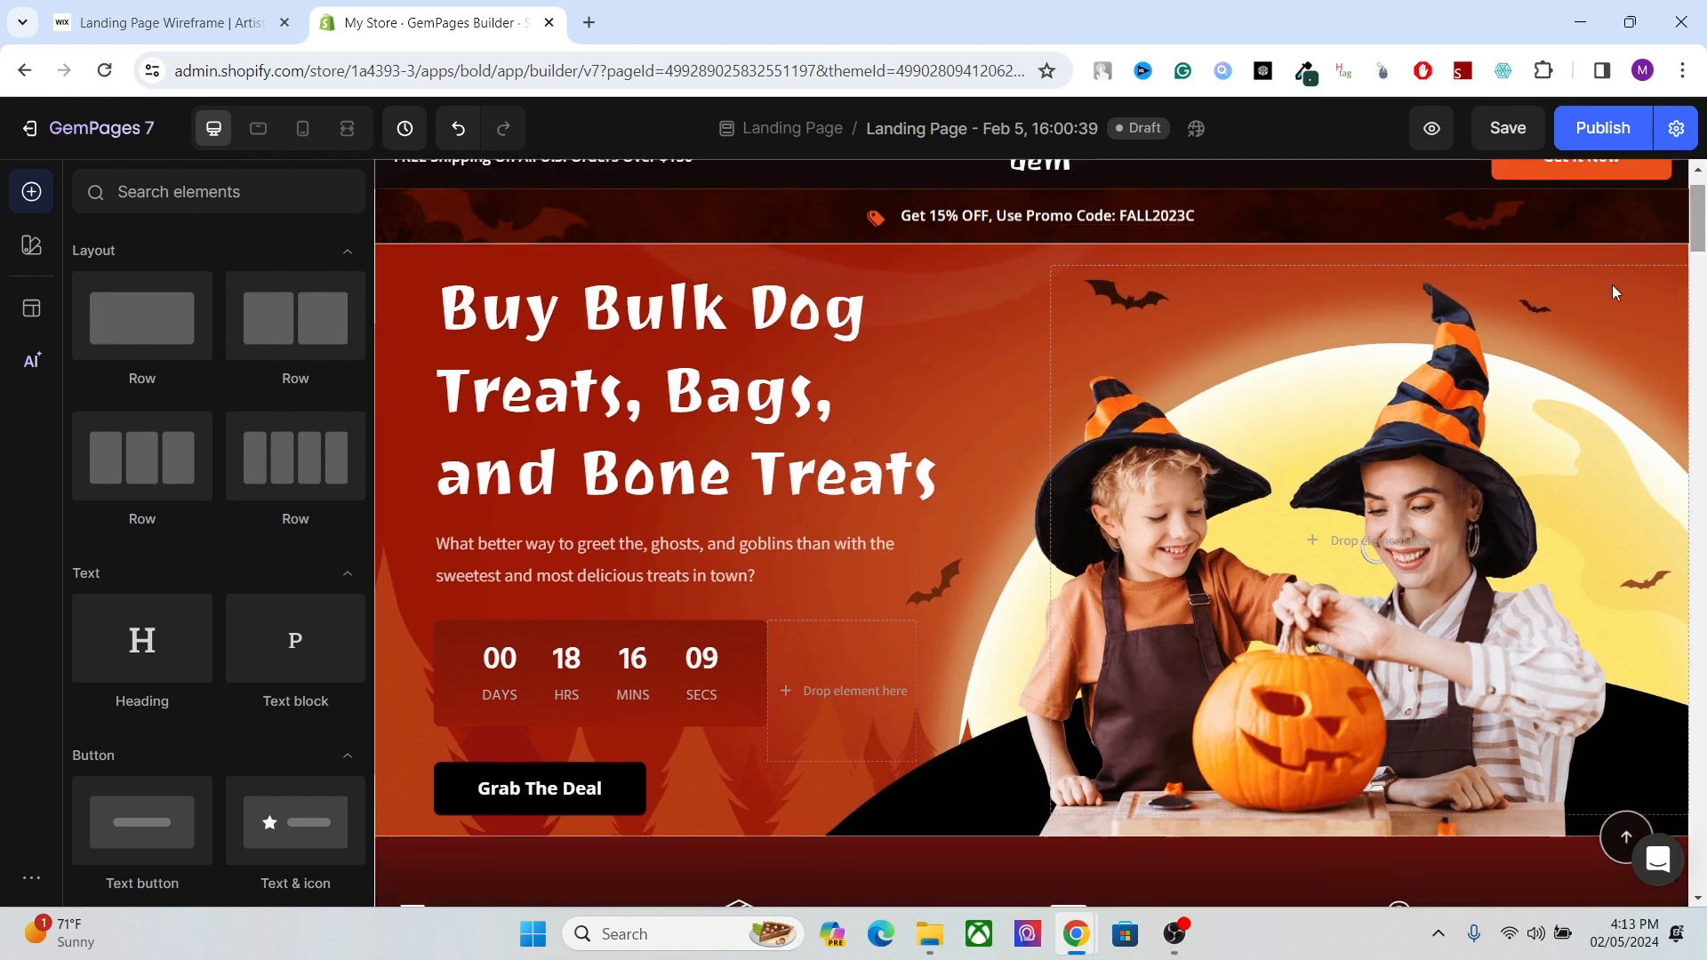
pyautogui.click(814, 457)
pyautogui.moveTo(1701, 222); pyautogui.dragTo(1702, 445)
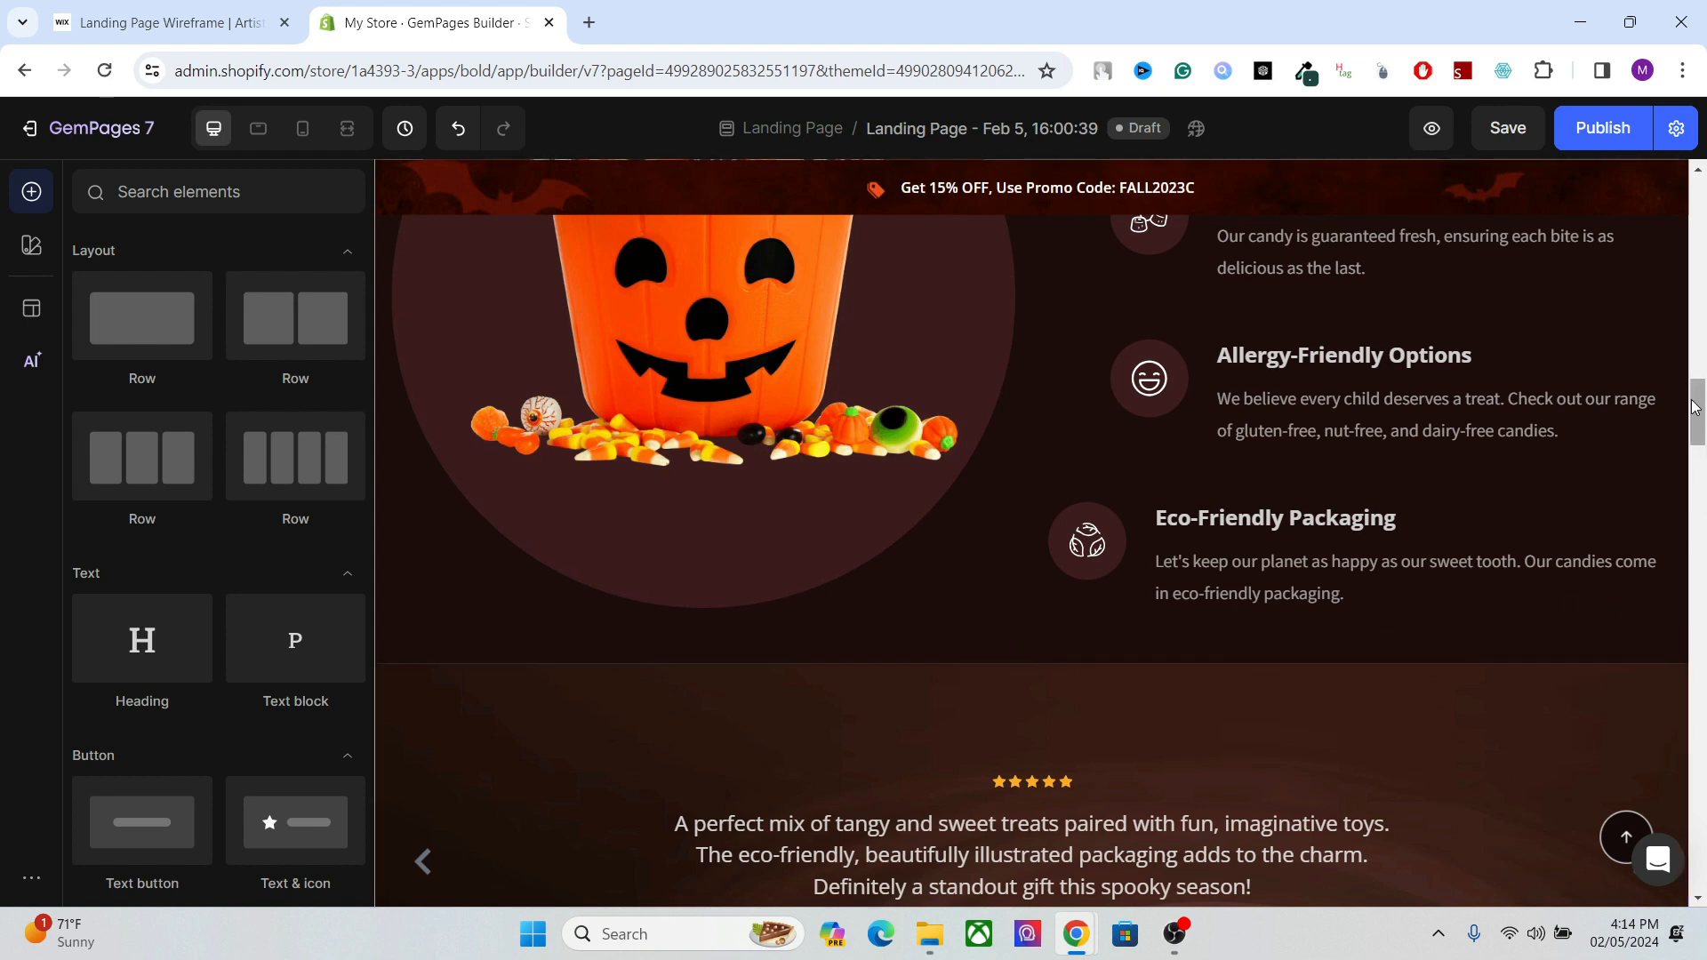
pyautogui.moveTo(1698, 404); pyautogui.dragTo(1698, 216)
pyautogui.click(769, 319)
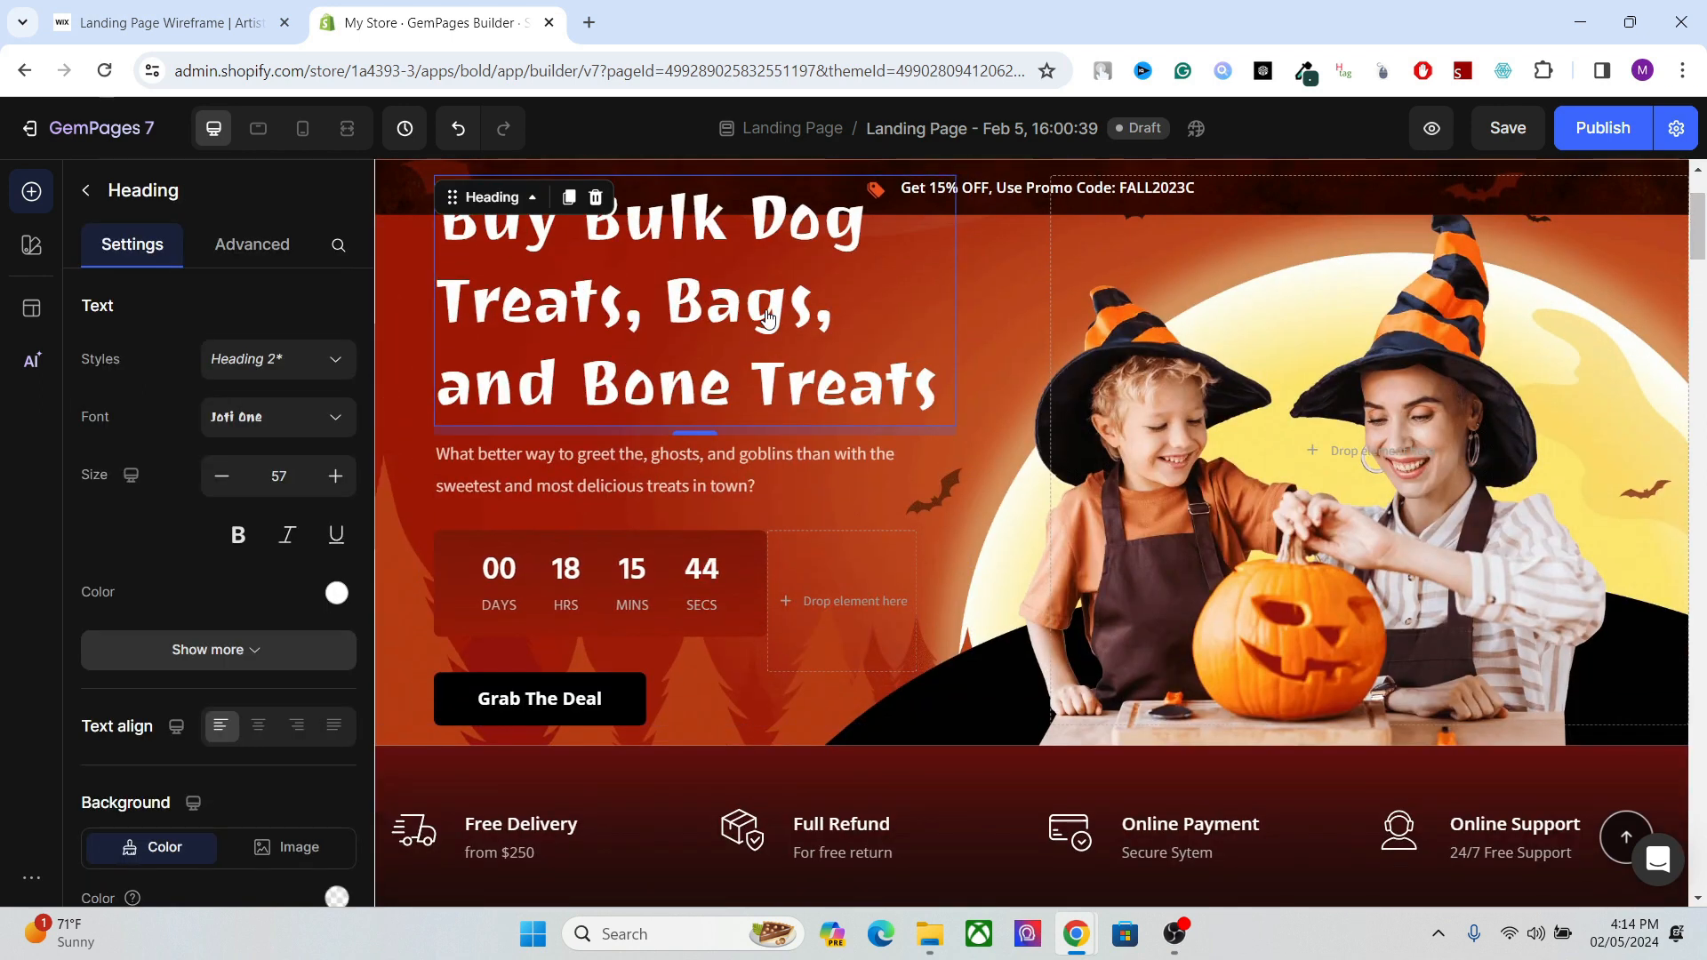
pyautogui.click(1692, 248)
pyautogui.moveTo(1698, 248); pyautogui.dragTo(1696, 349)
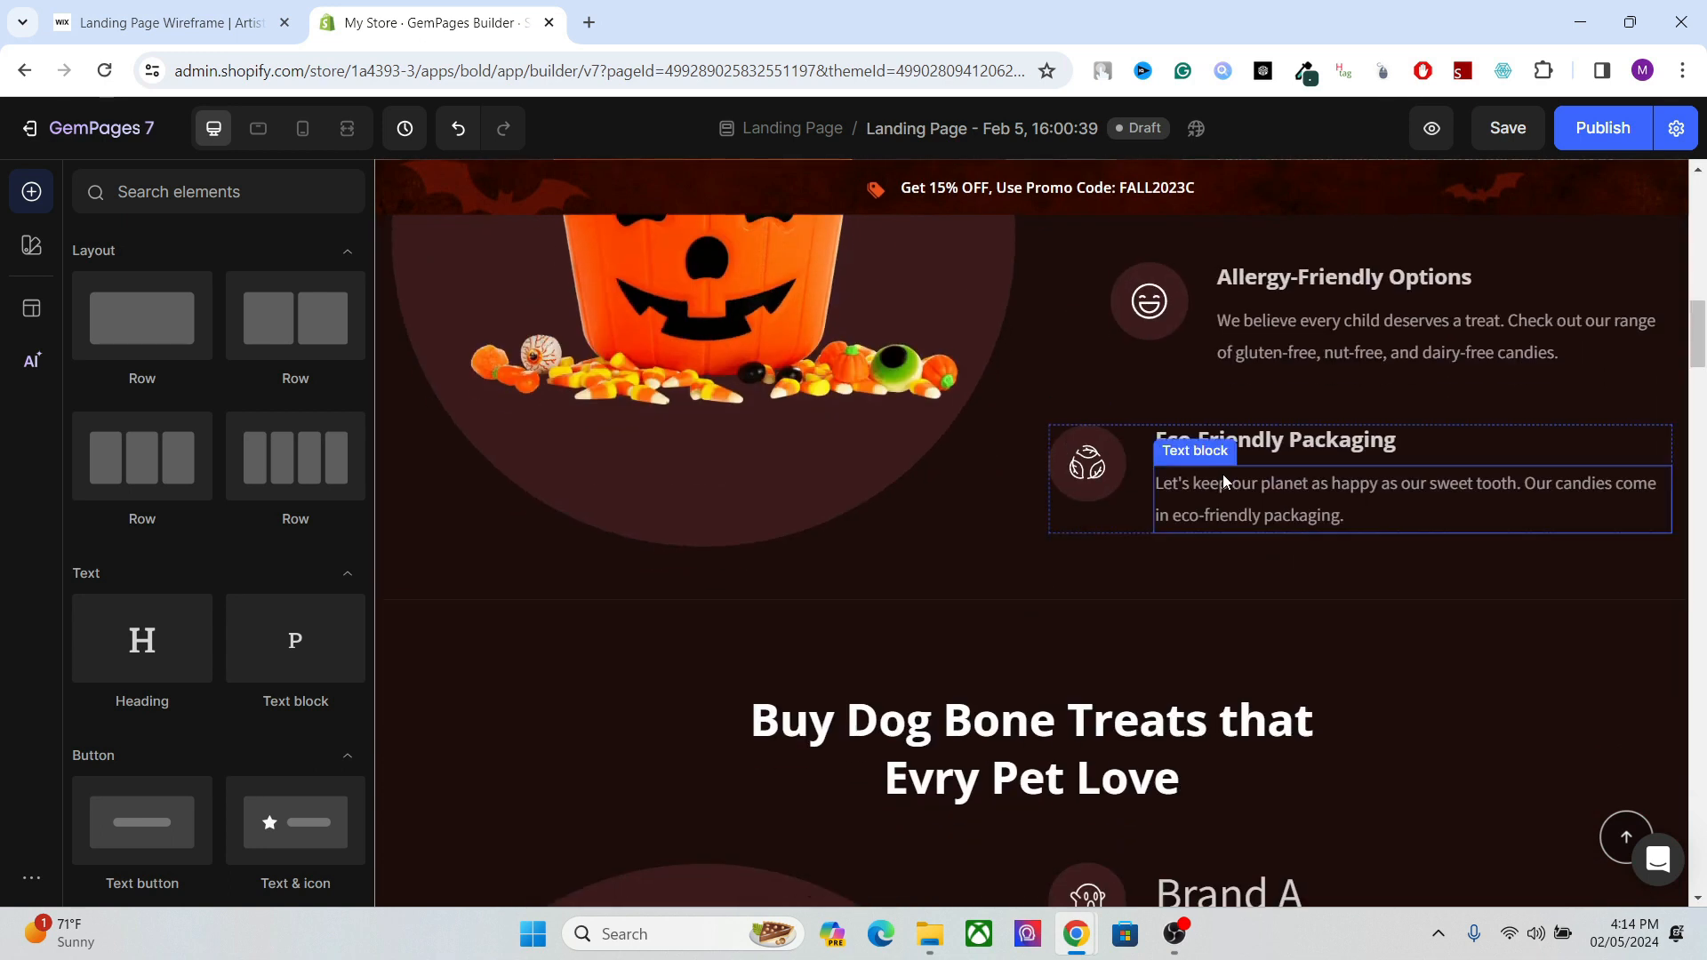